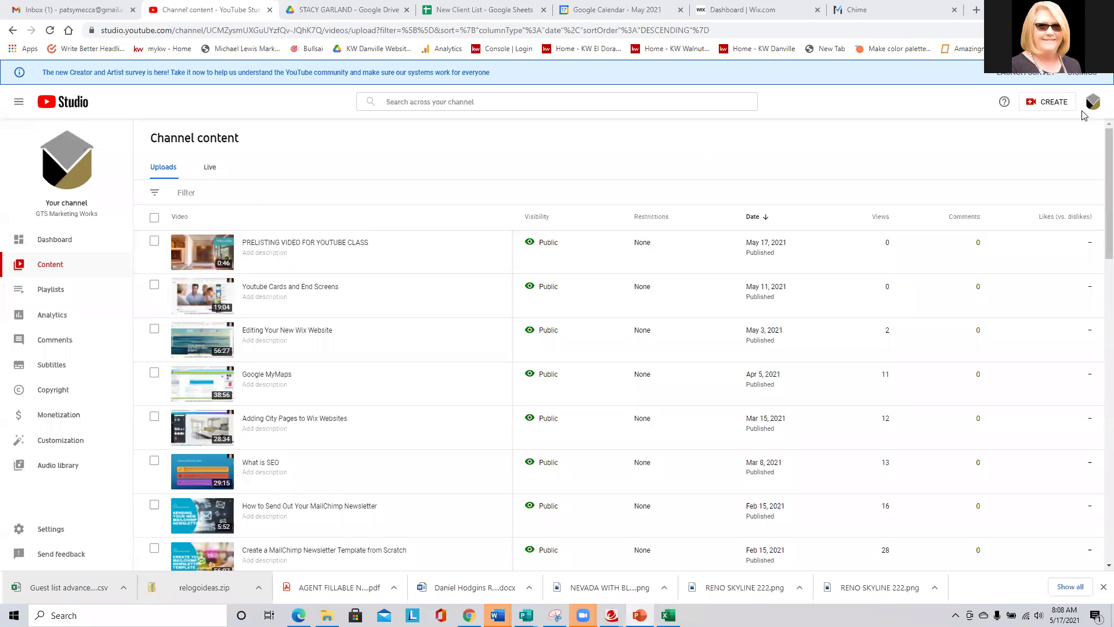
Open the details page of 'PRELISTING VIDEO FOR YOUTUBE CLASS' and place the cursor in its empty Description box.
left_click(1032, 104)
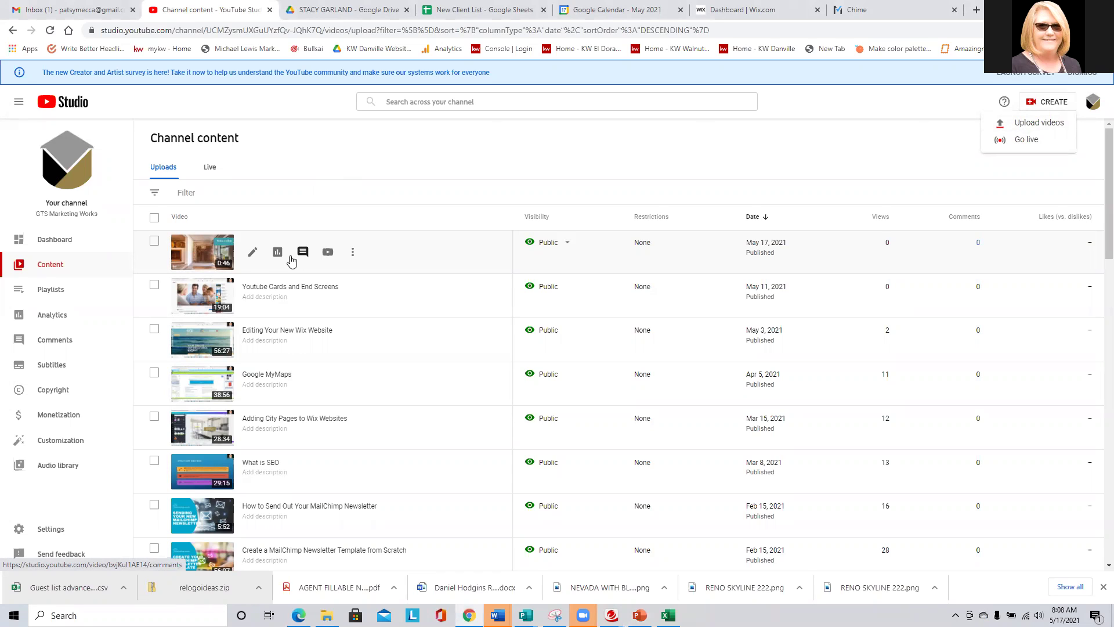
left_click(254, 252)
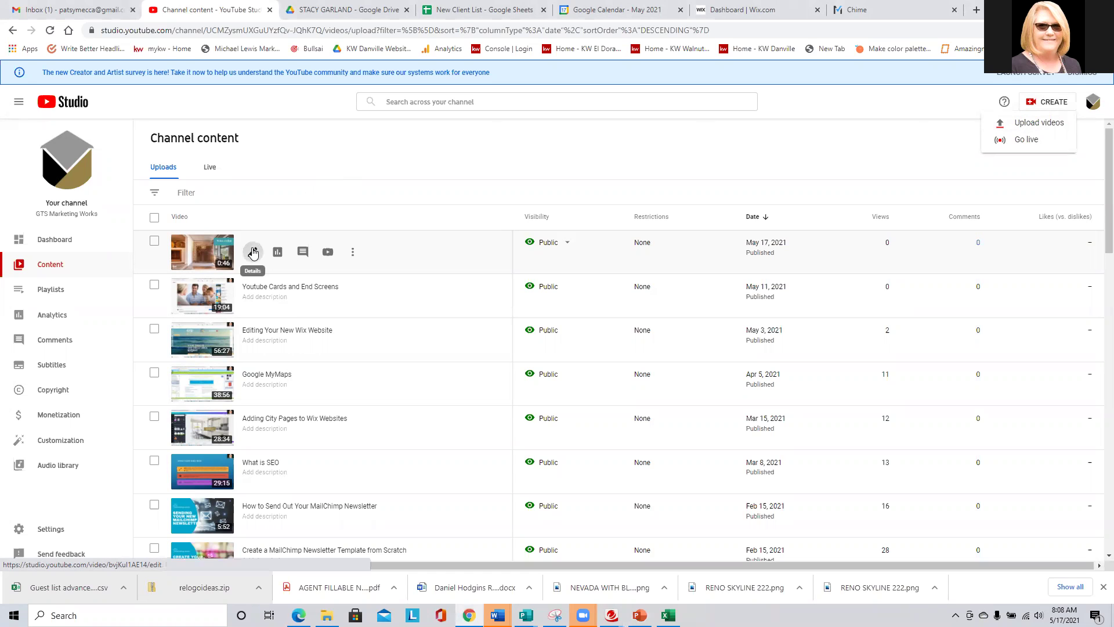
left_click(271, 236)
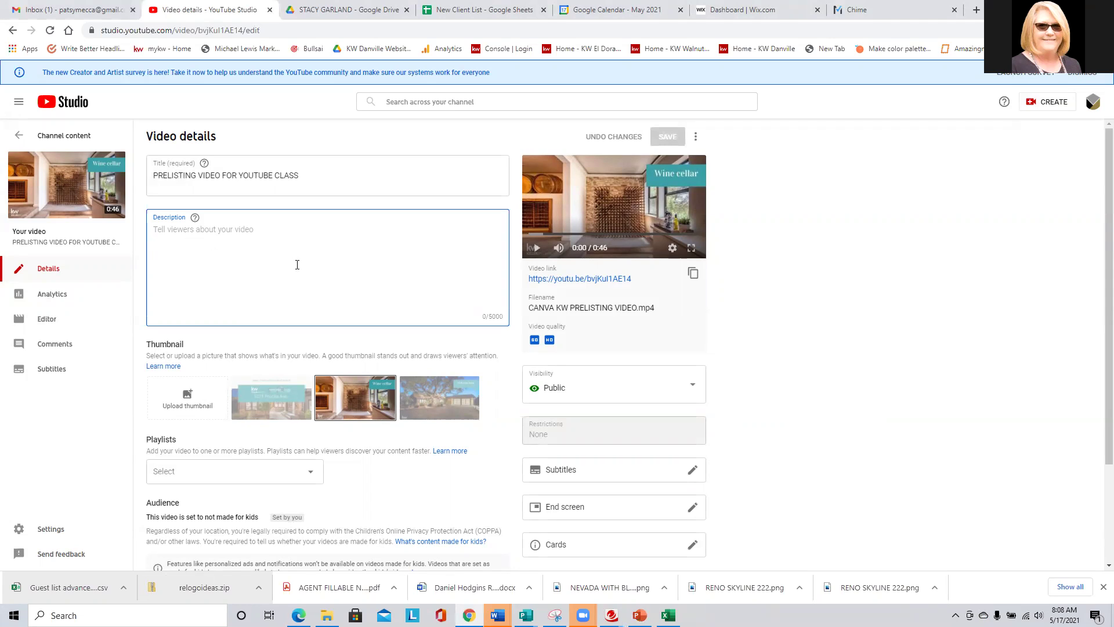
Enter the agent's full name and 'Realtor' as the first two description lines.
type("S")
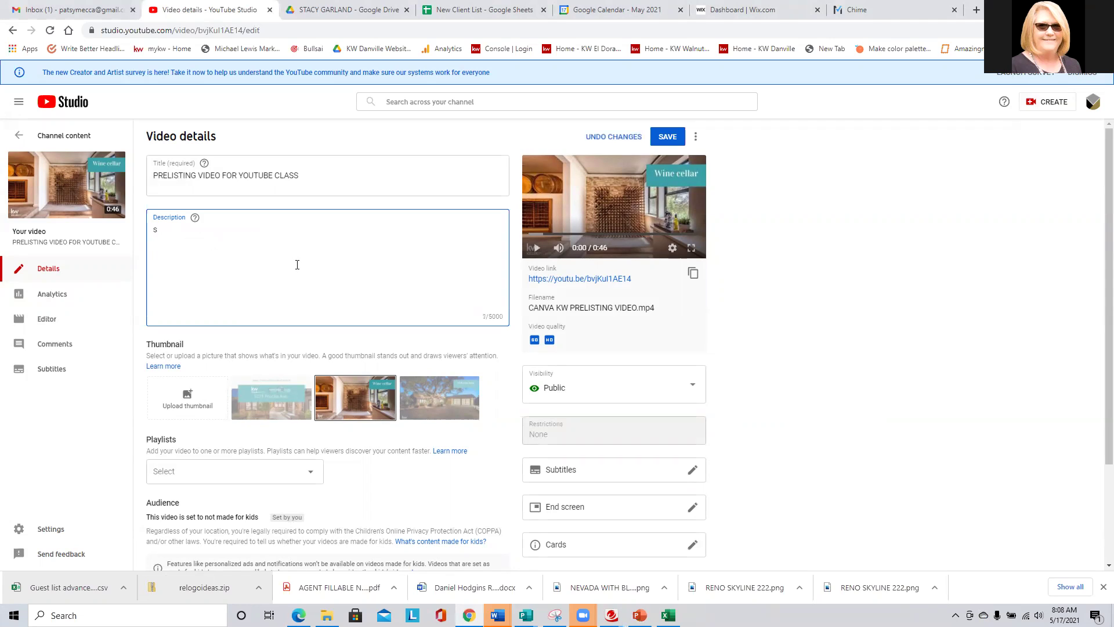
key("BackSpace")
type("R")
key("BackSpace")
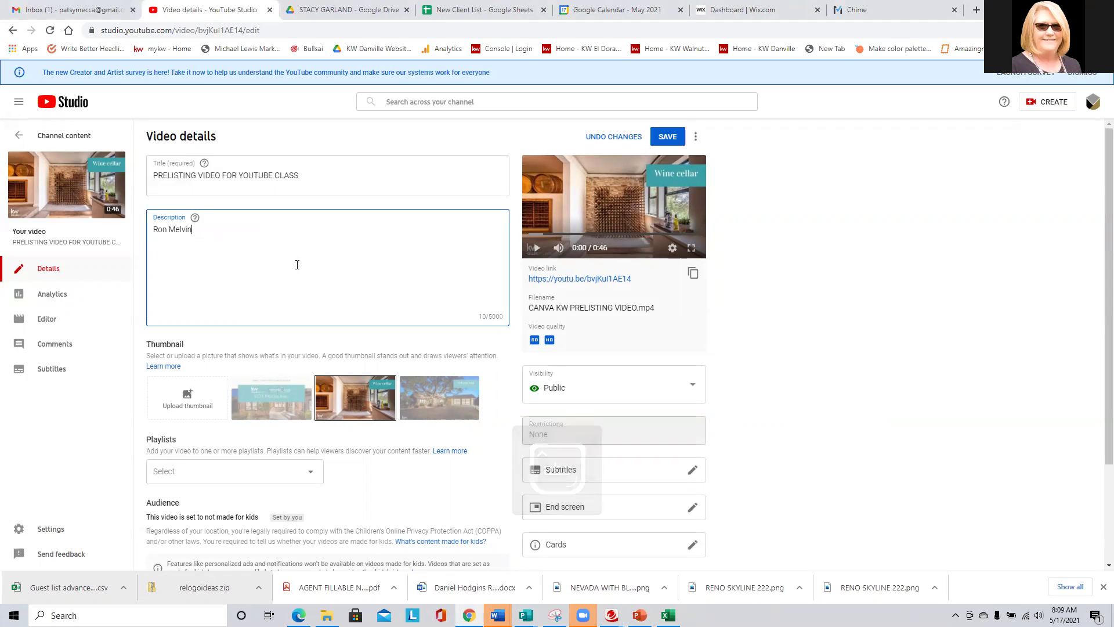
key("Return")
type("Realtor")
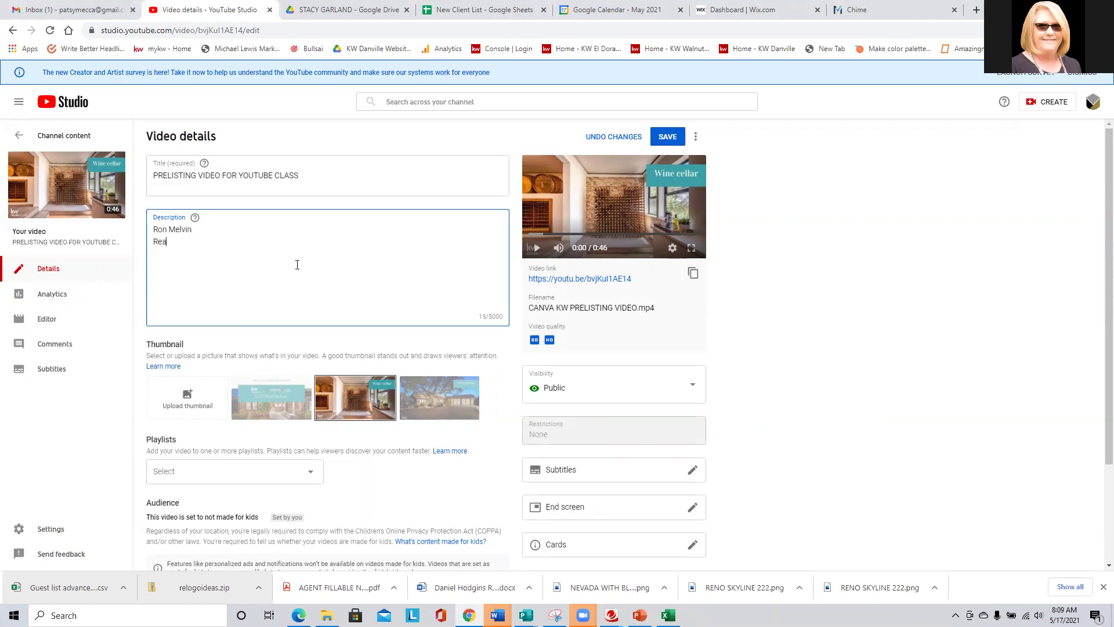
key("Return")
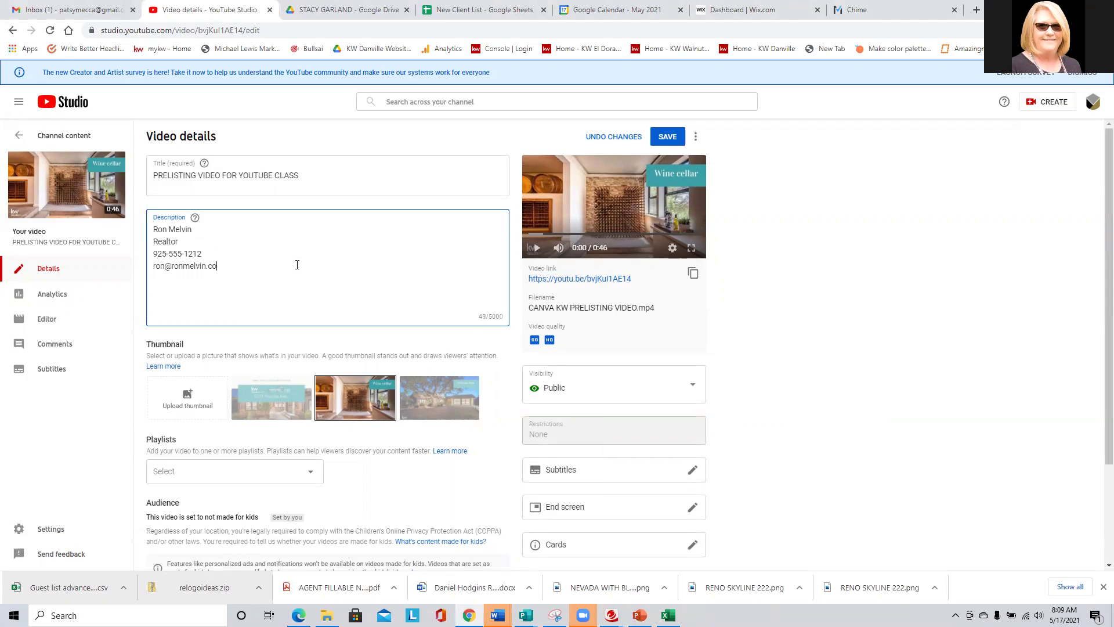
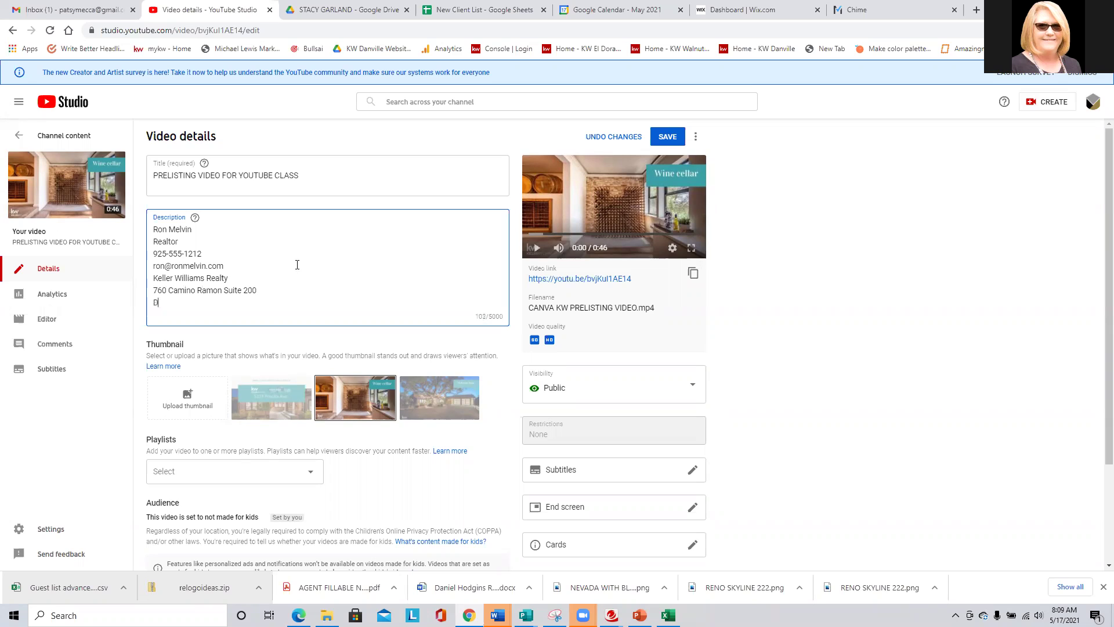
Complete the address with the ZIP code and add 'Each Office is Independently Owned and Operated'.
type("95926")
key("Return")
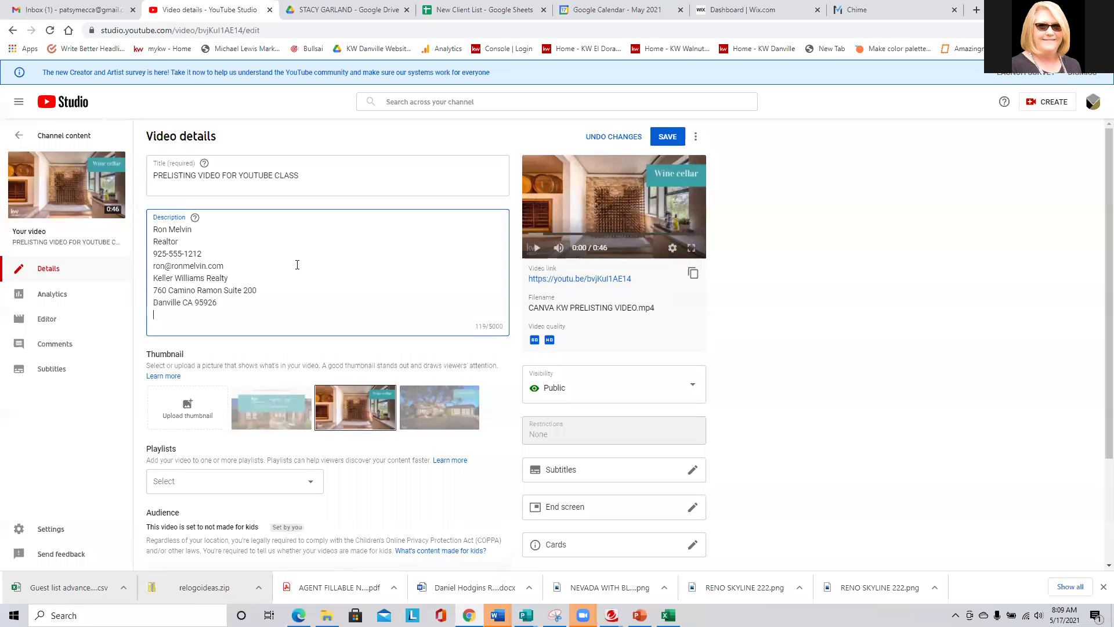
type("Each Office is Independently Own")
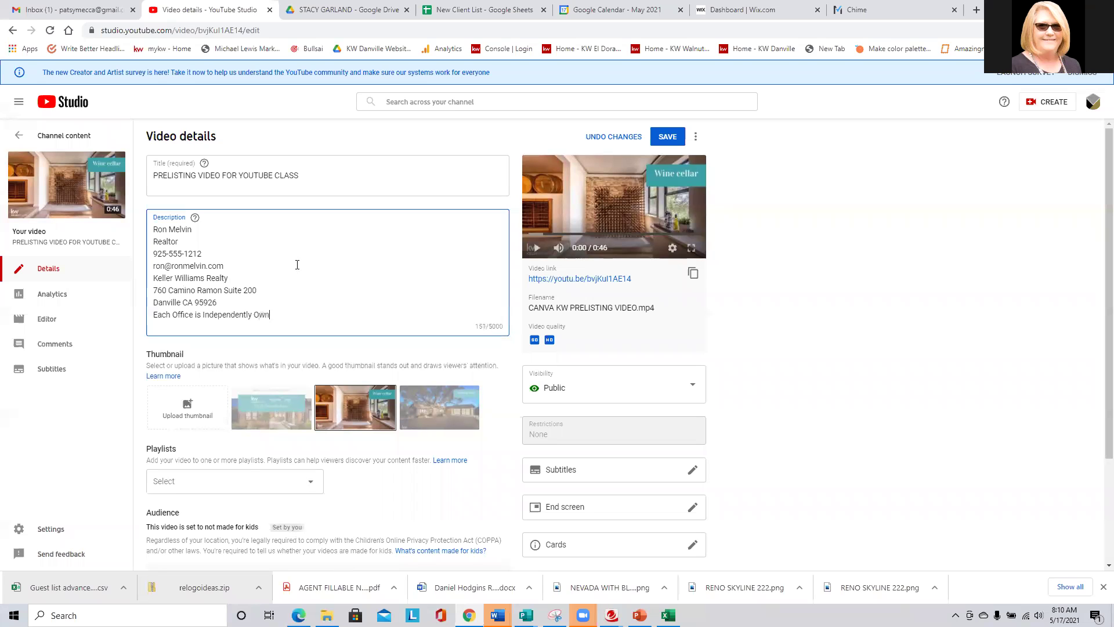
type("ed and Operated")
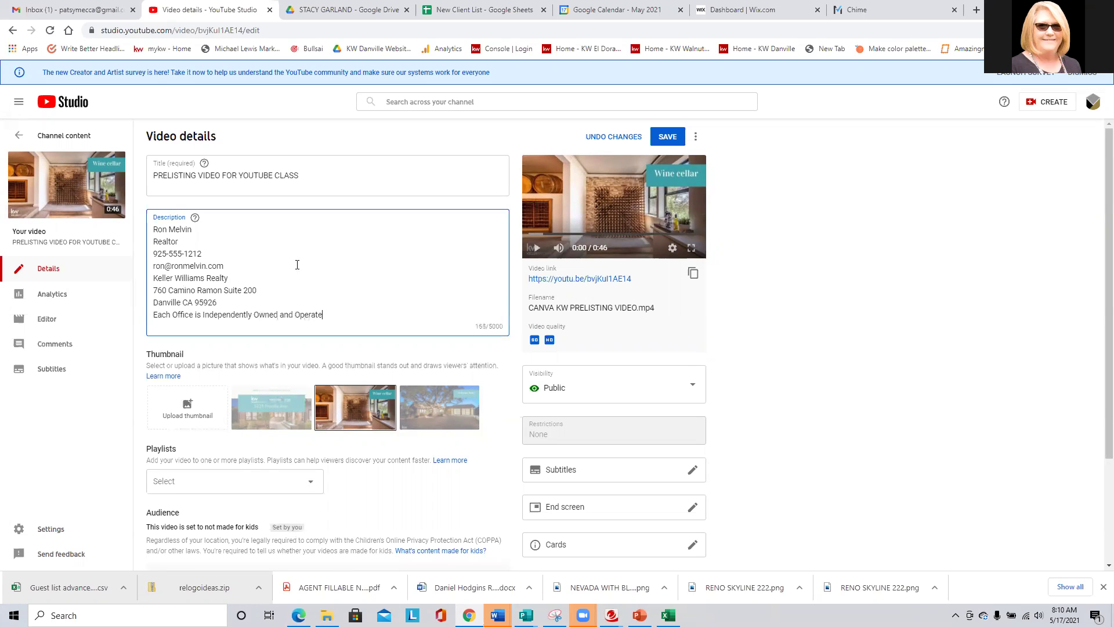
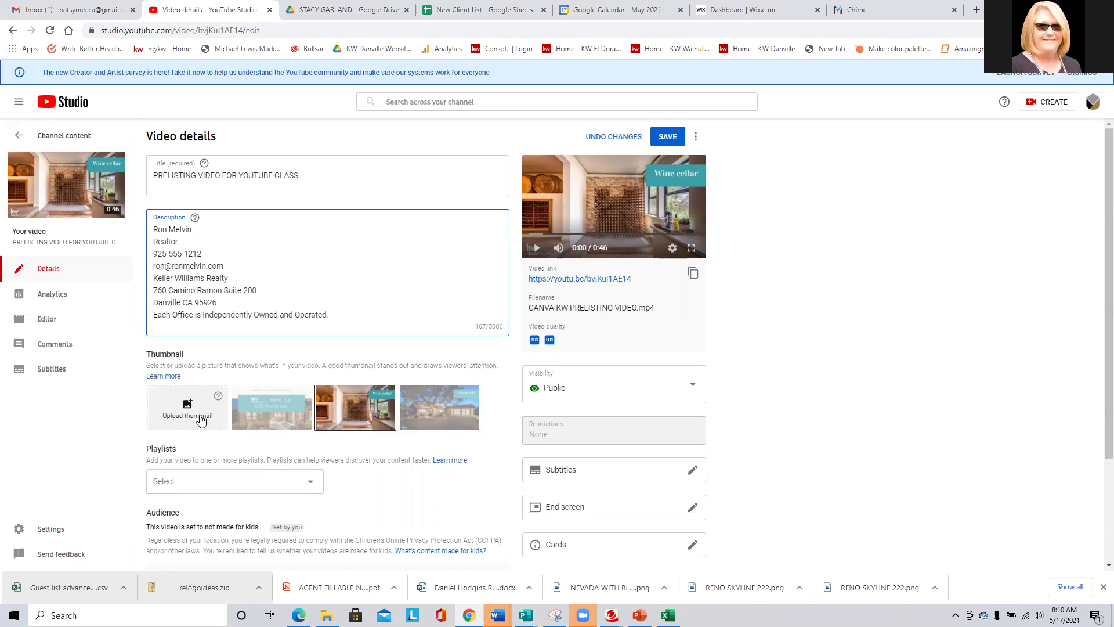
left_click(201, 418)
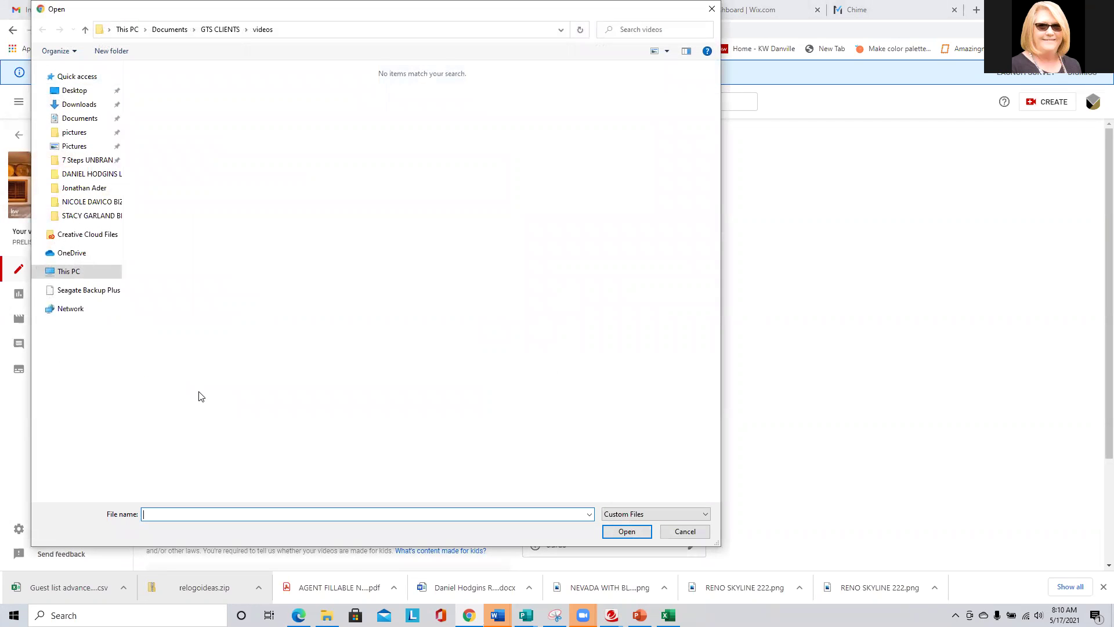
left_click(91, 294)
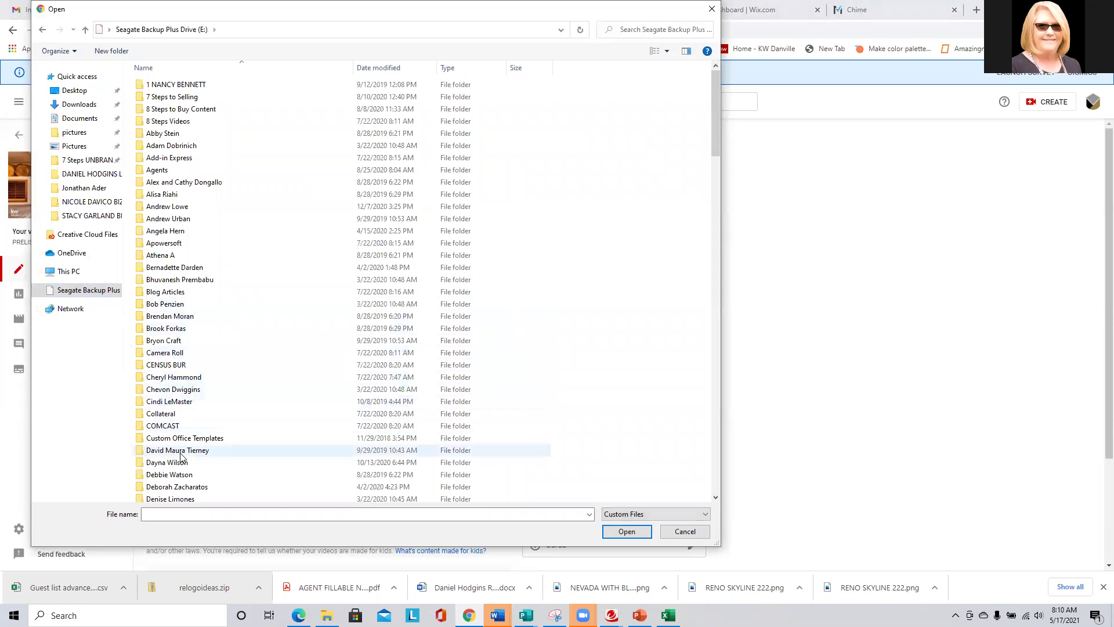
scroll(165, 388, "down", 20)
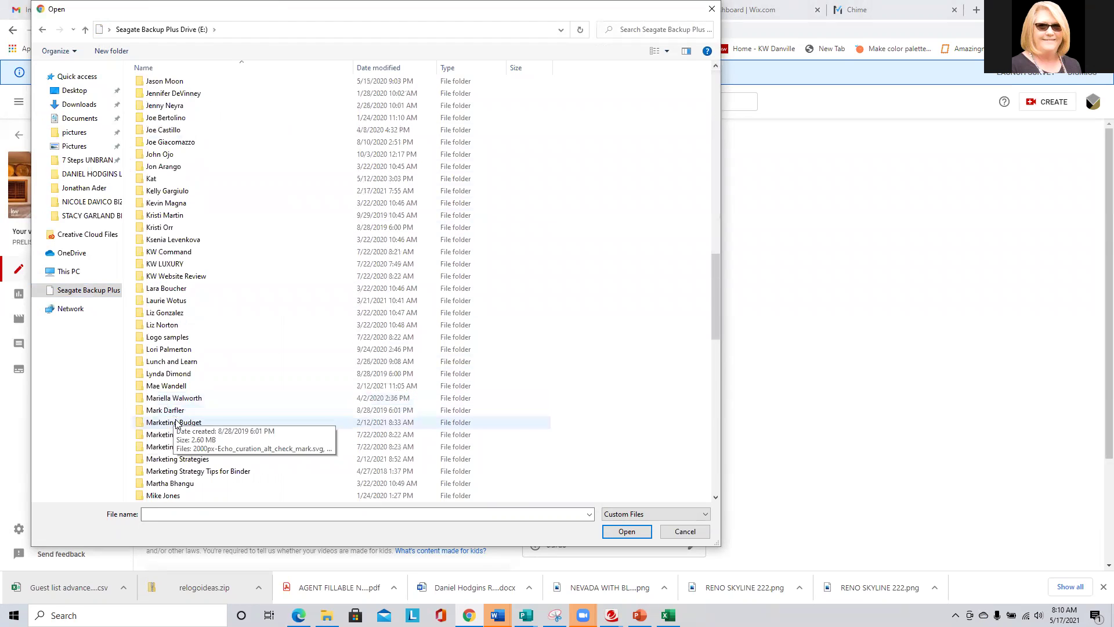
scroll(168, 403, "down", 6)
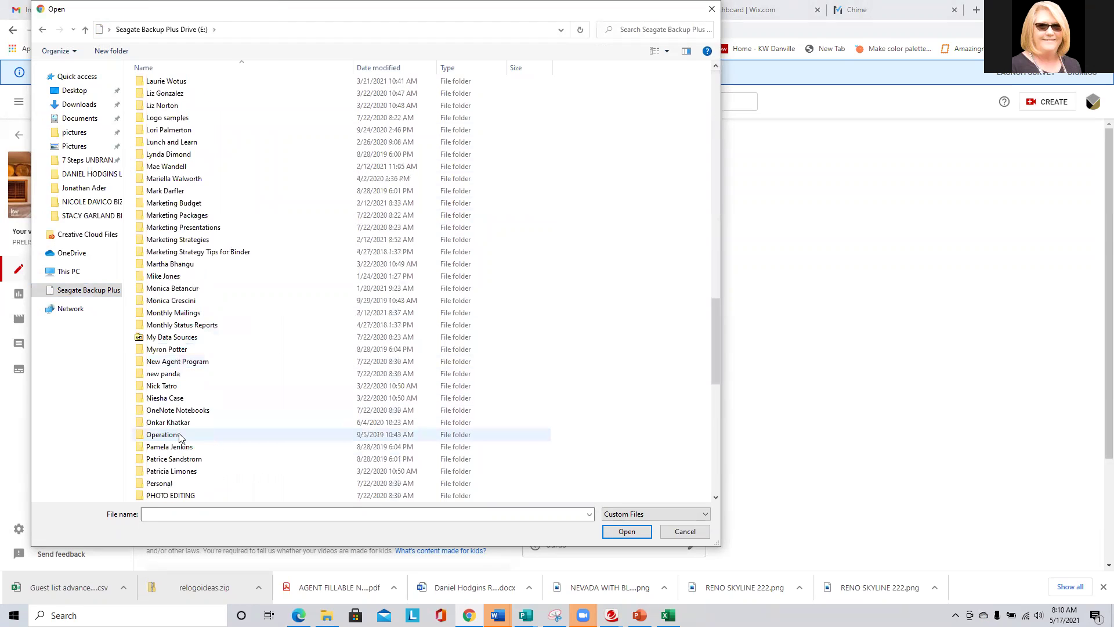
double_click(183, 362)
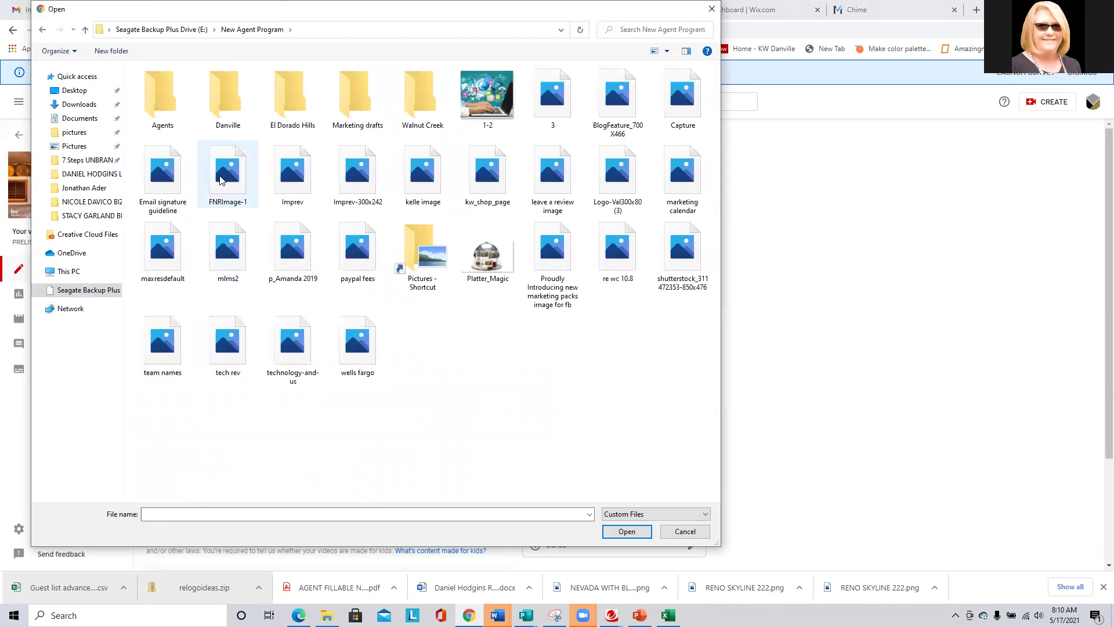
double_click(163, 98)
double_click(174, 219)
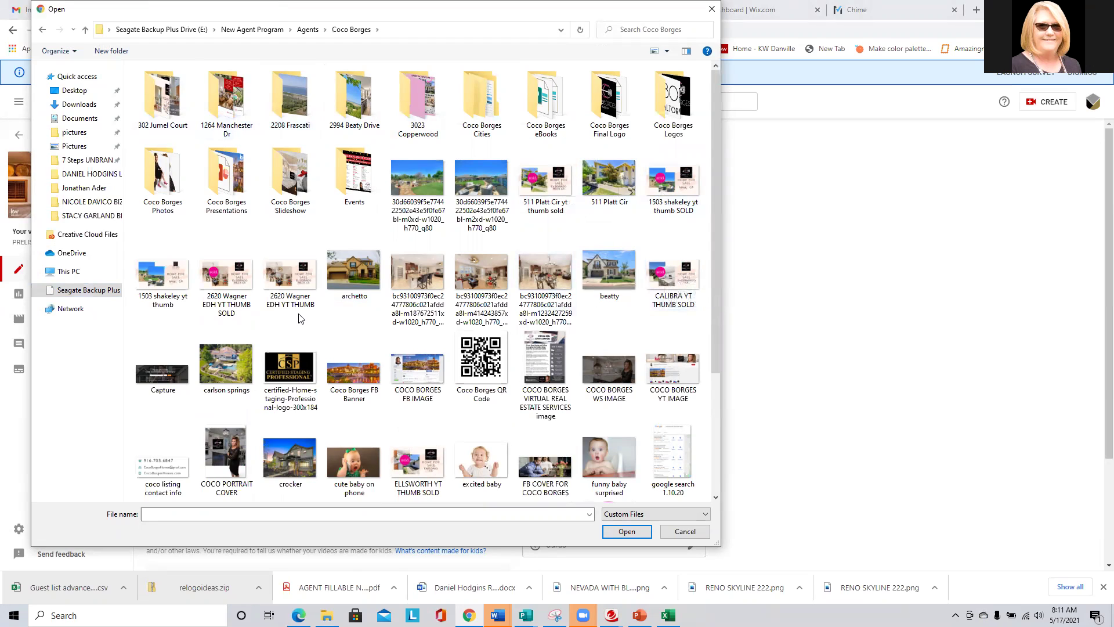
left_click(291, 280)
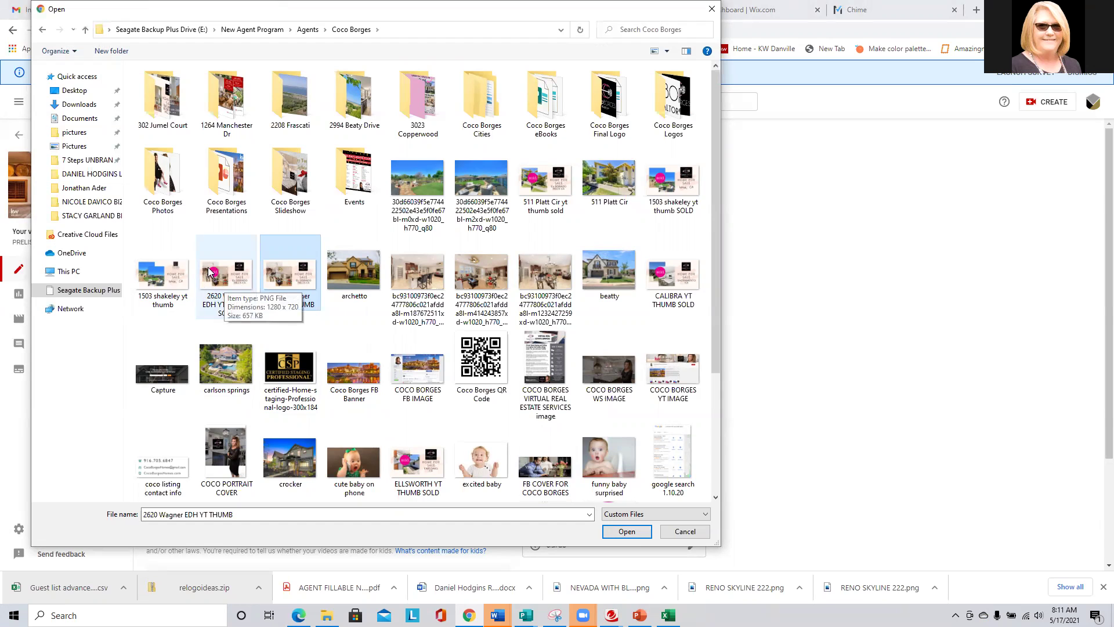
left_click(635, 535)
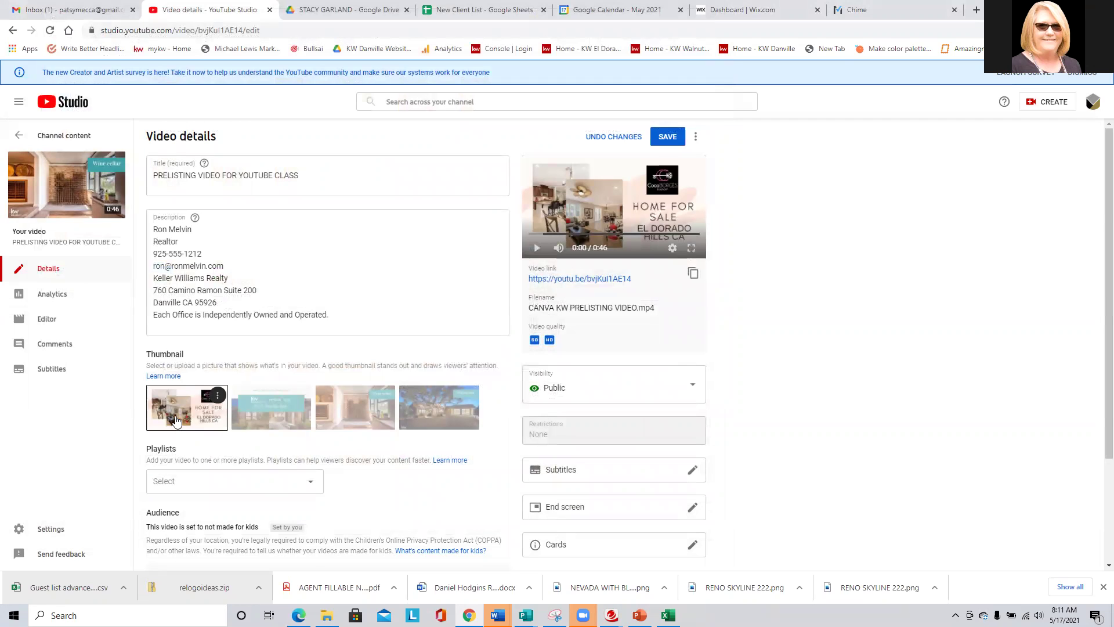
Add the video to the Website Training playlist.
scroll(177, 421, "down", 2)
left_click(186, 365)
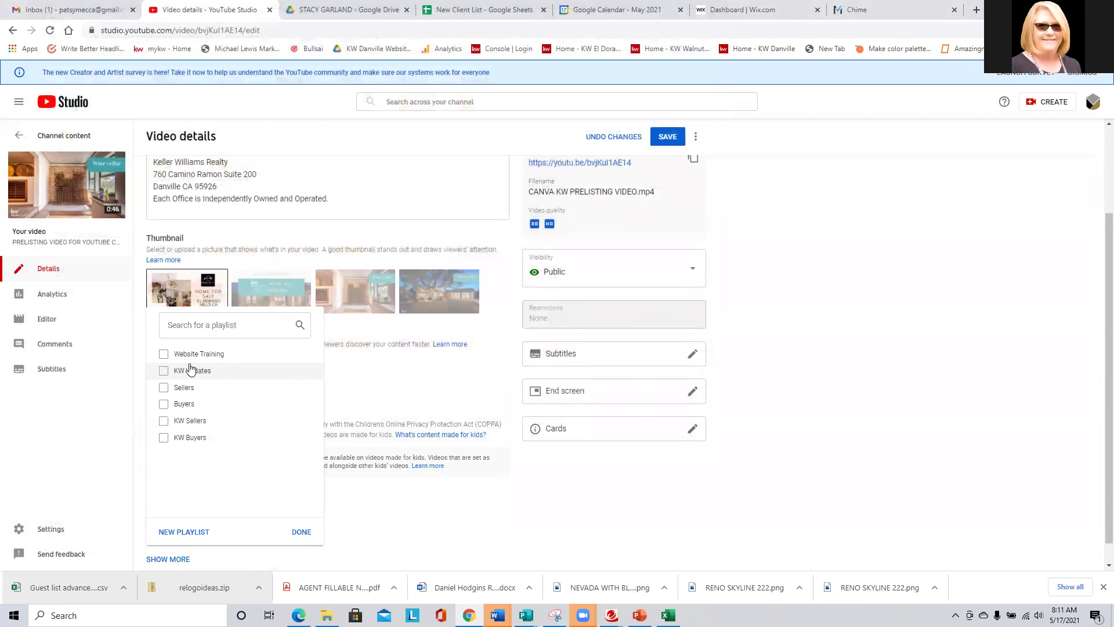
left_click(194, 354)
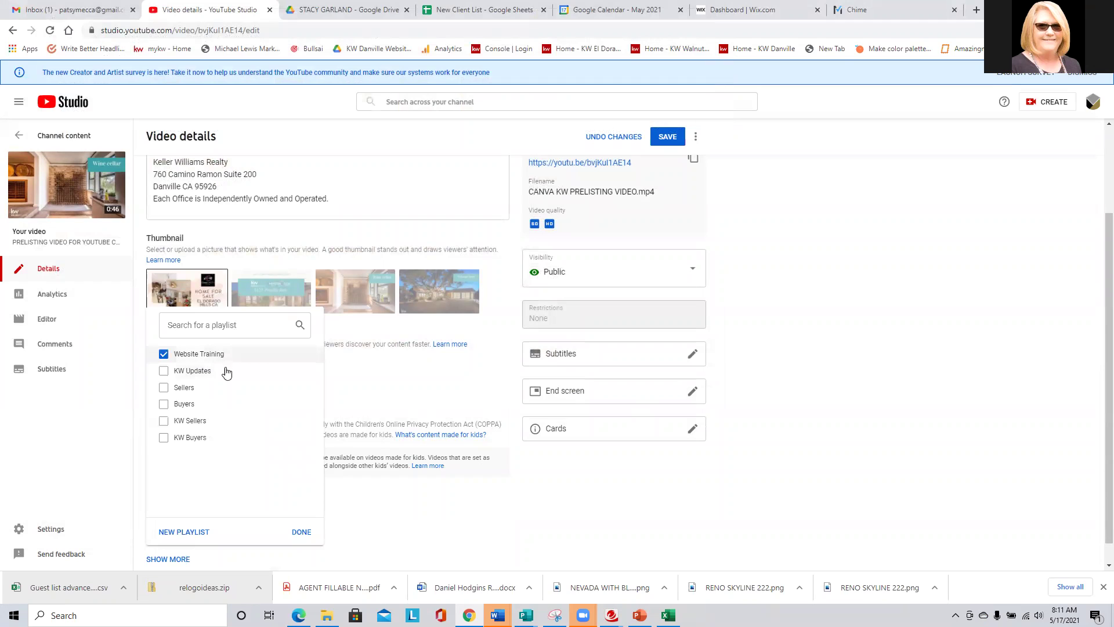
left_click(298, 532)
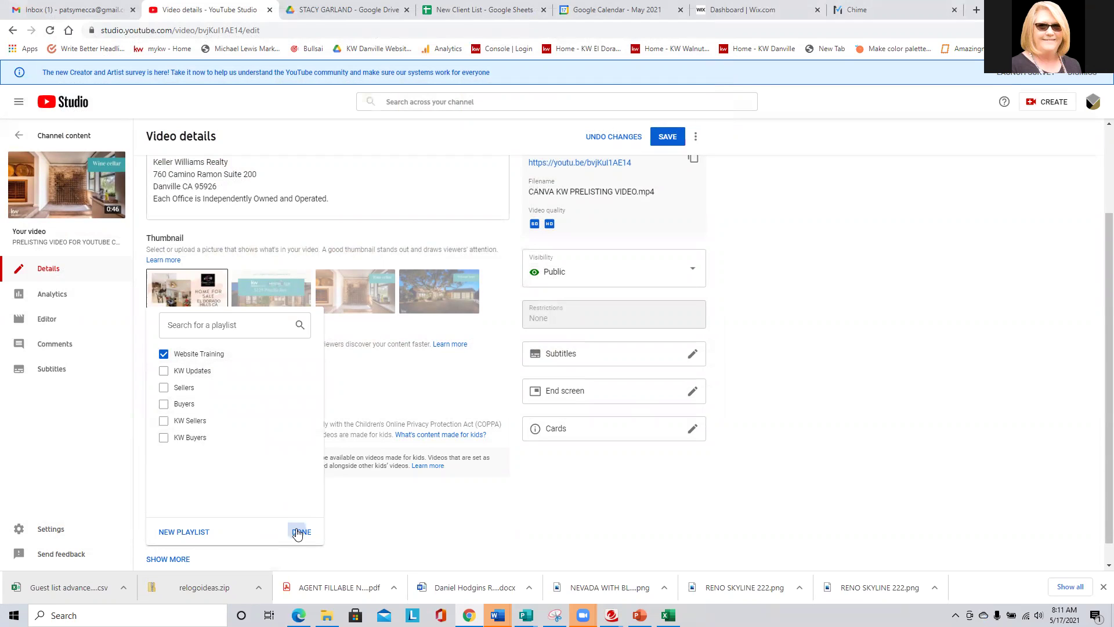
Keep 'No, it's not made for kids' and expand Show More to reach the Tags field.
scroll(259, 465, "down", 1)
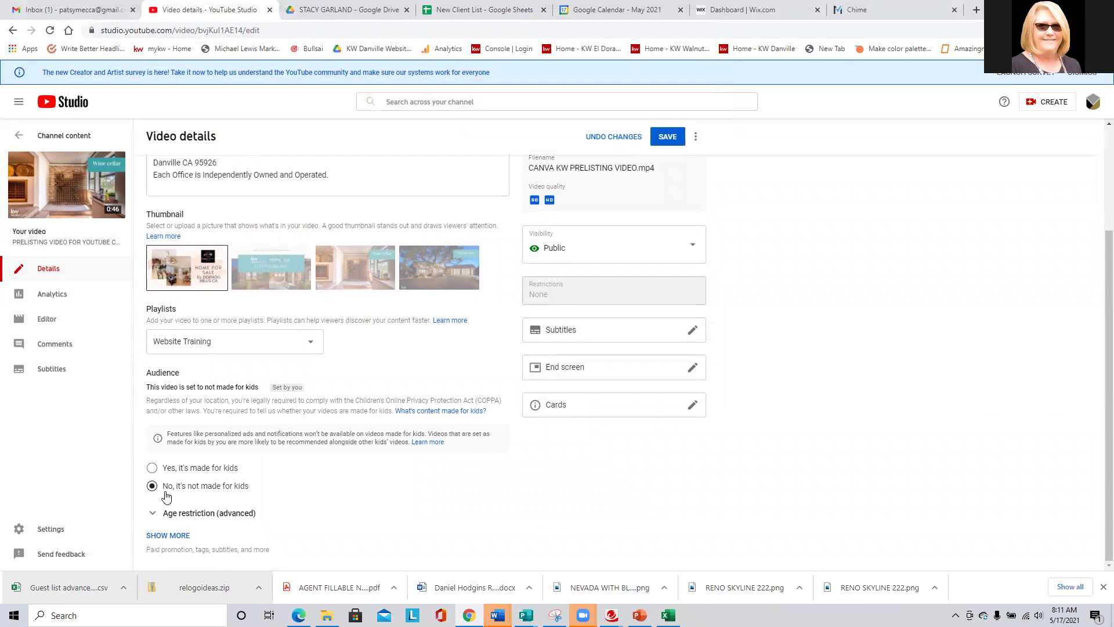
left_click(166, 535)
scroll(260, 494, "down", 1)
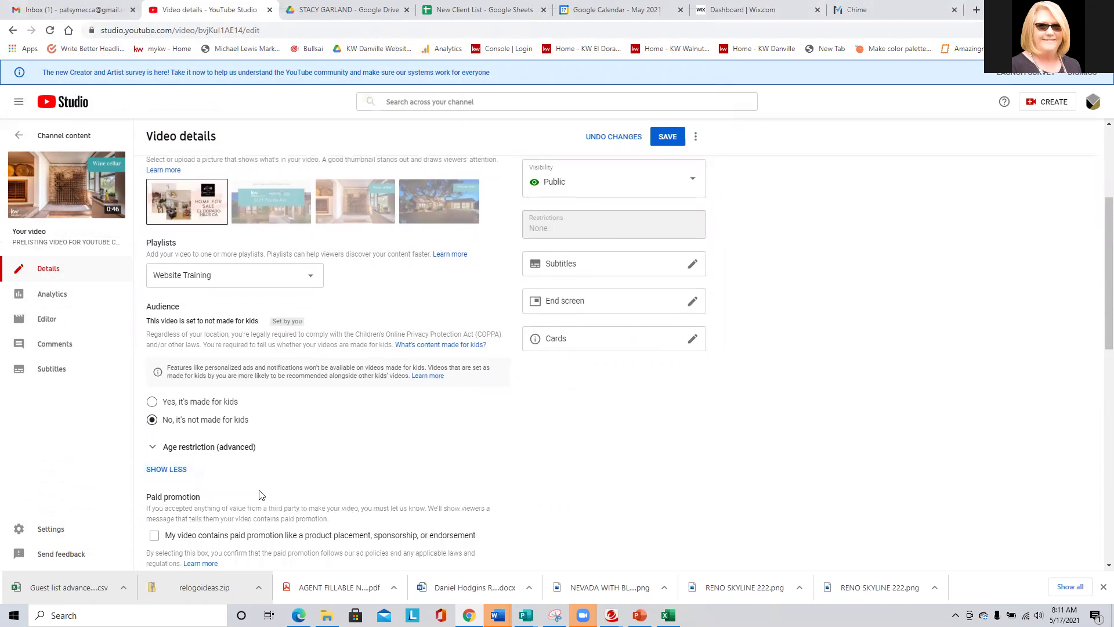
scroll(261, 495, "down", 3)
left_click(210, 475)
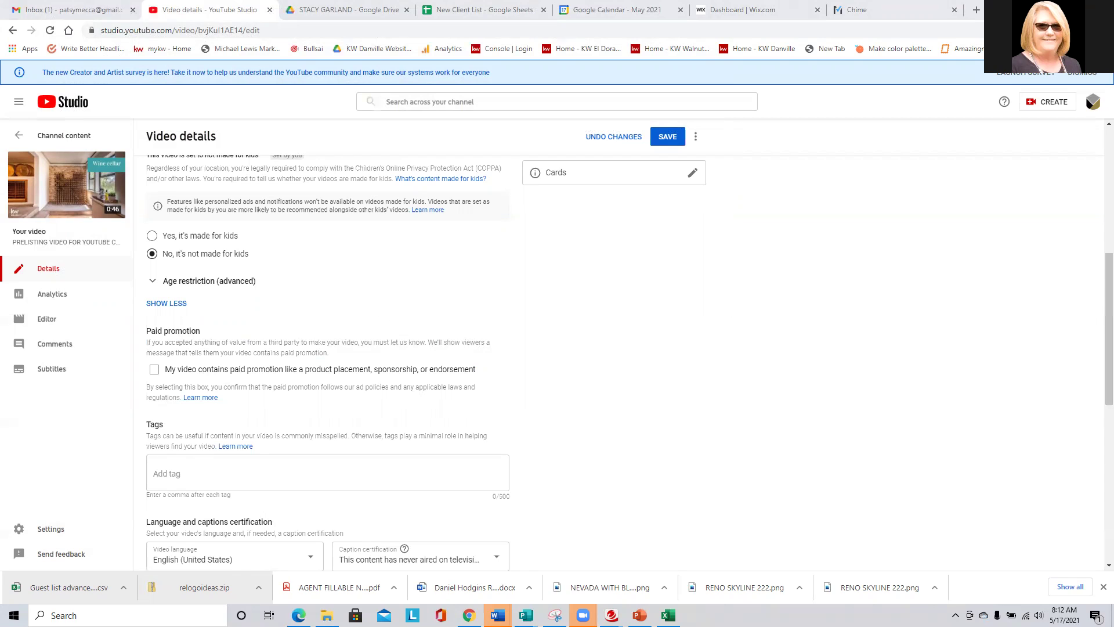
Paste the city realtor tag list into Tags, then add 'Martinez Realtor, Martinez homes for sale'.
scroll(230, 410, "down", 2)
left_click(214, 355)
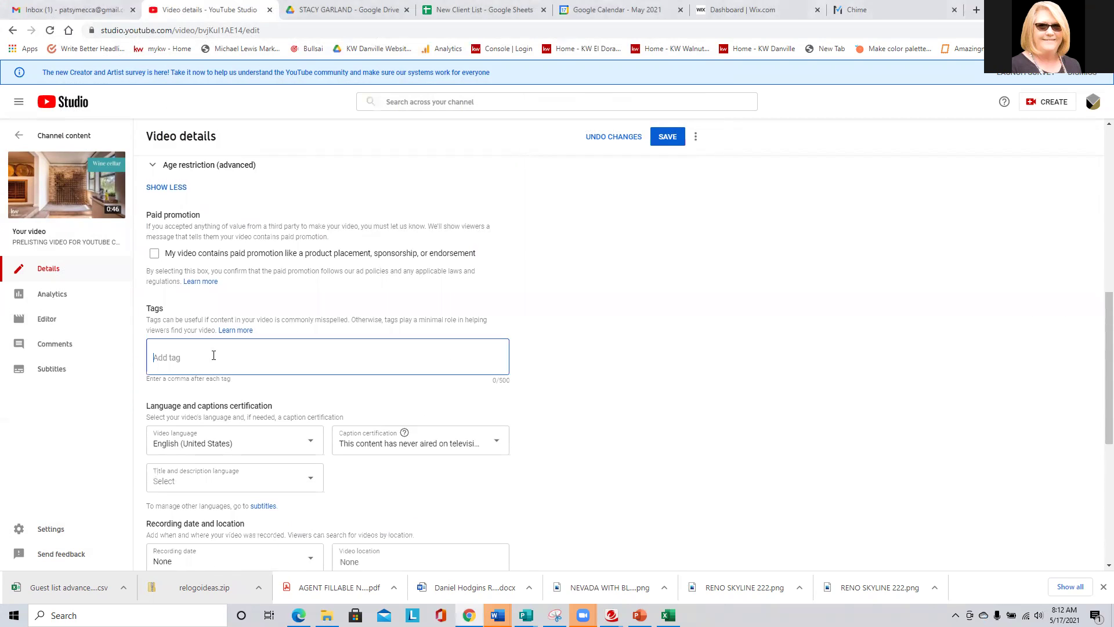
right_click(213, 358)
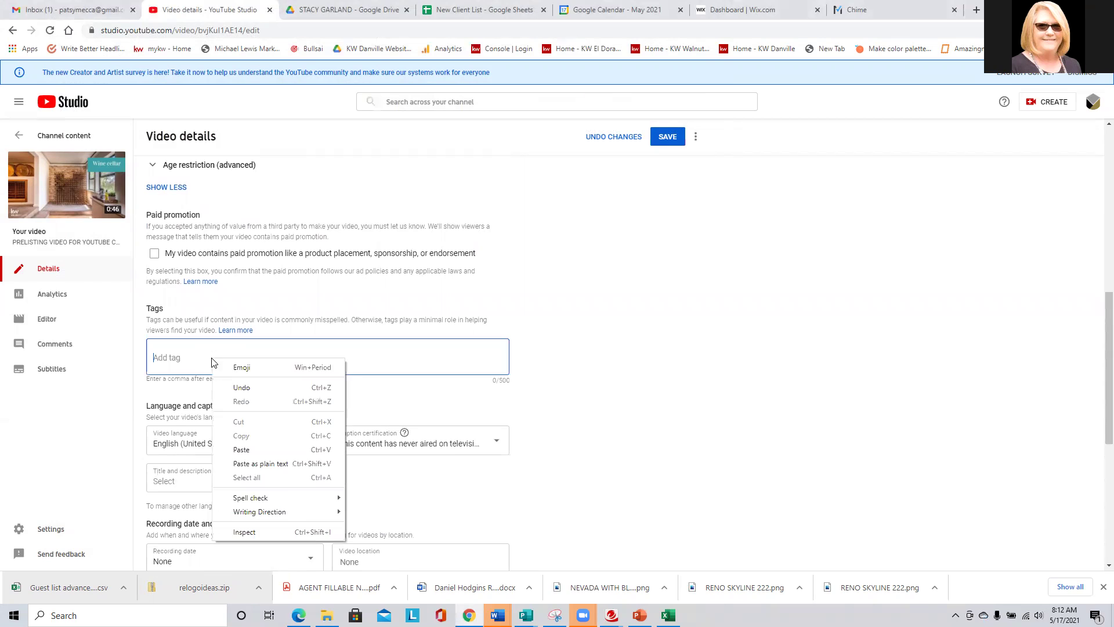
left_click(246, 451)
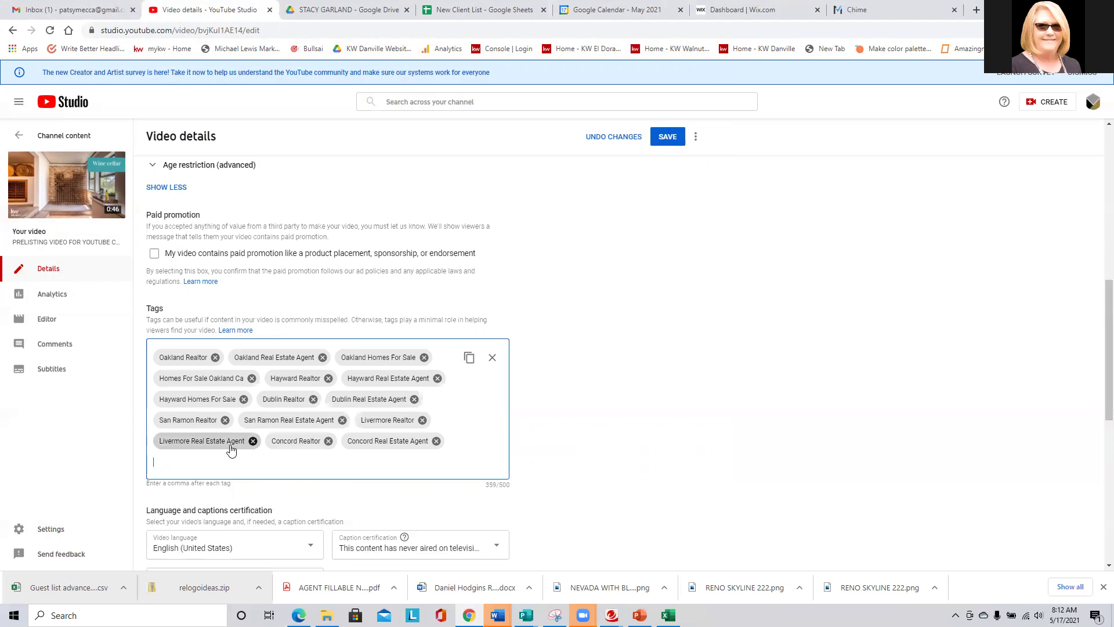
type("Martinez ")
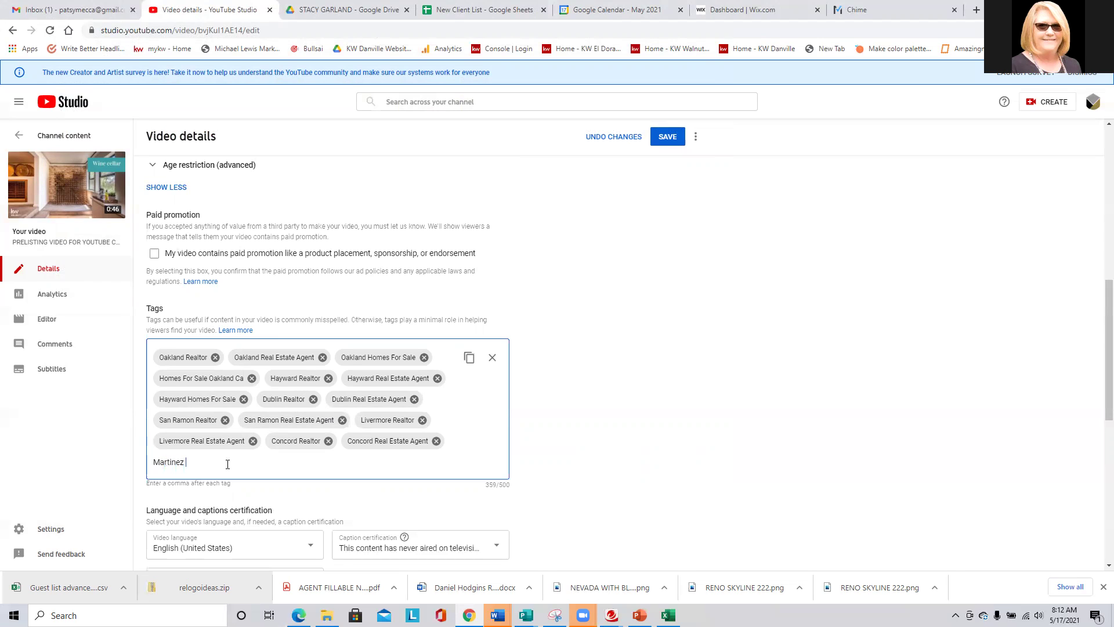
type("Realtor,Ma")
type("rtinez homesf")
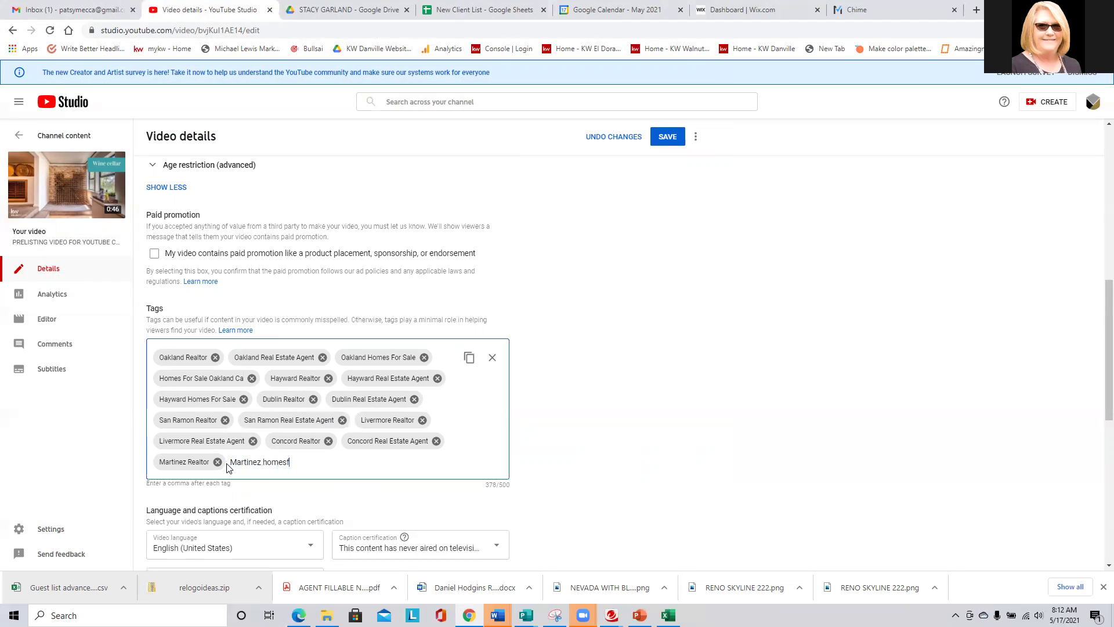
key("BackSpace")
type("for sale,")
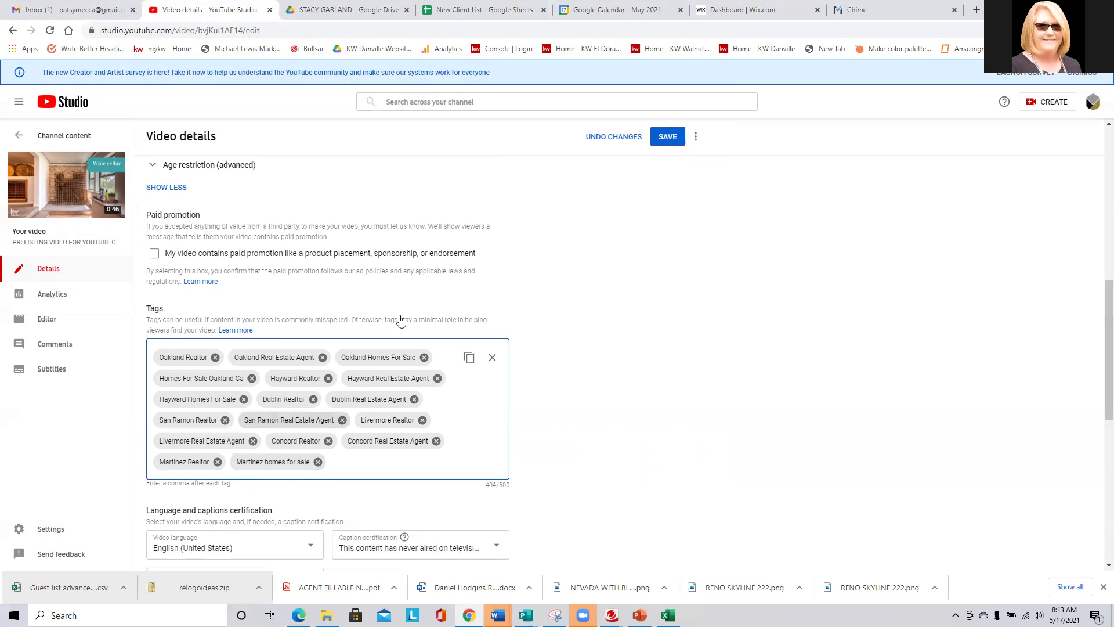
scroll(340, 240, "down", 3)
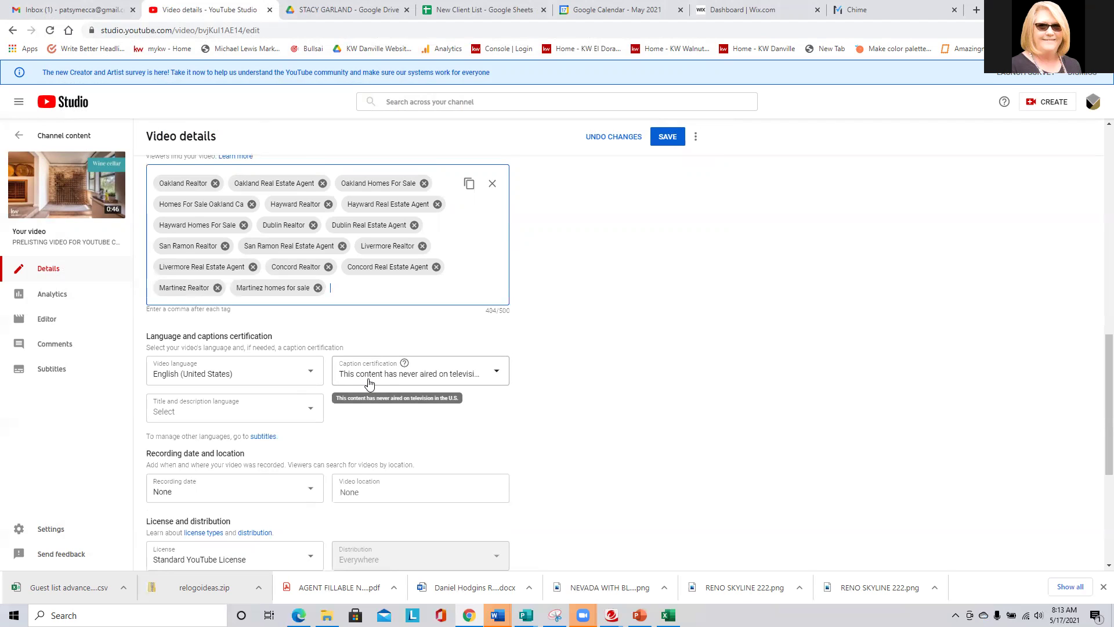
scroll(369, 386, "down", 2)
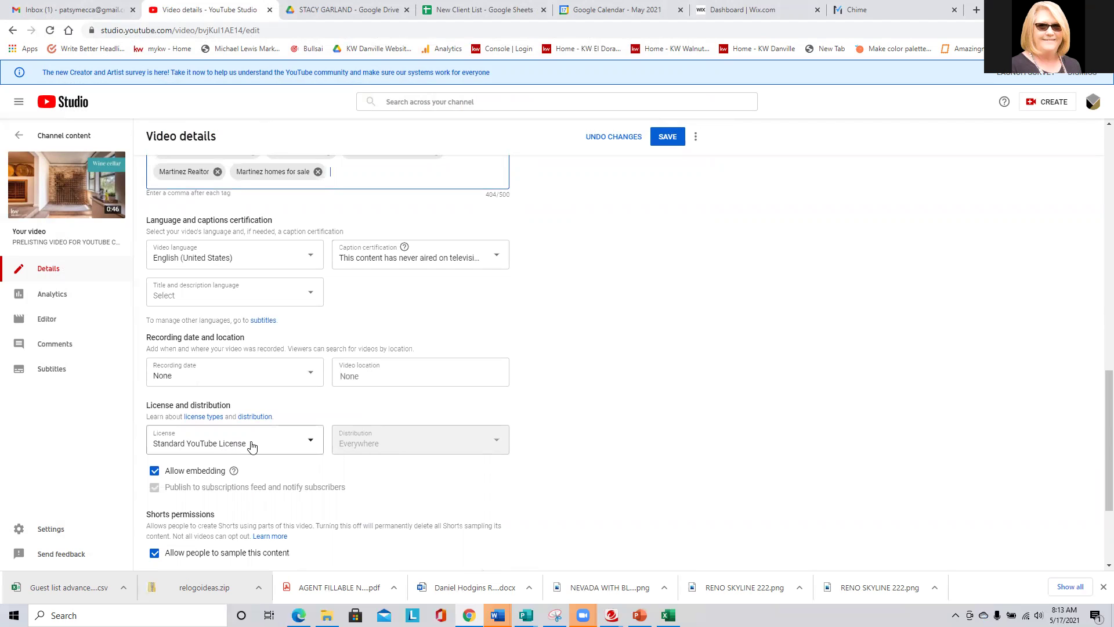
scroll(292, 445, "down", 2)
scroll(293, 445, "down", 1)
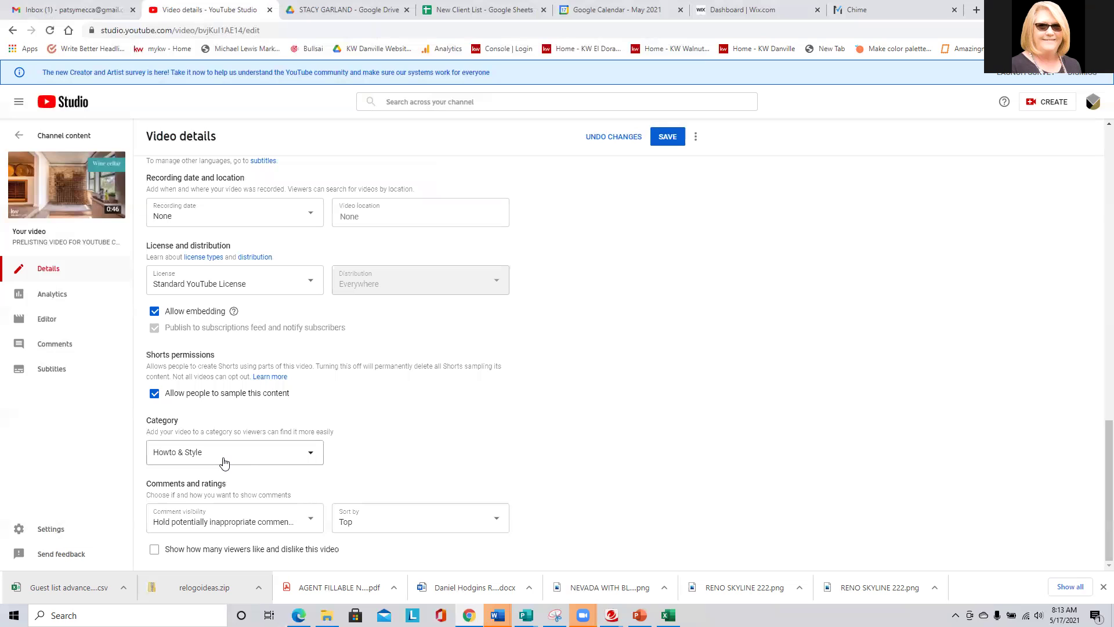
left_click(225, 463)
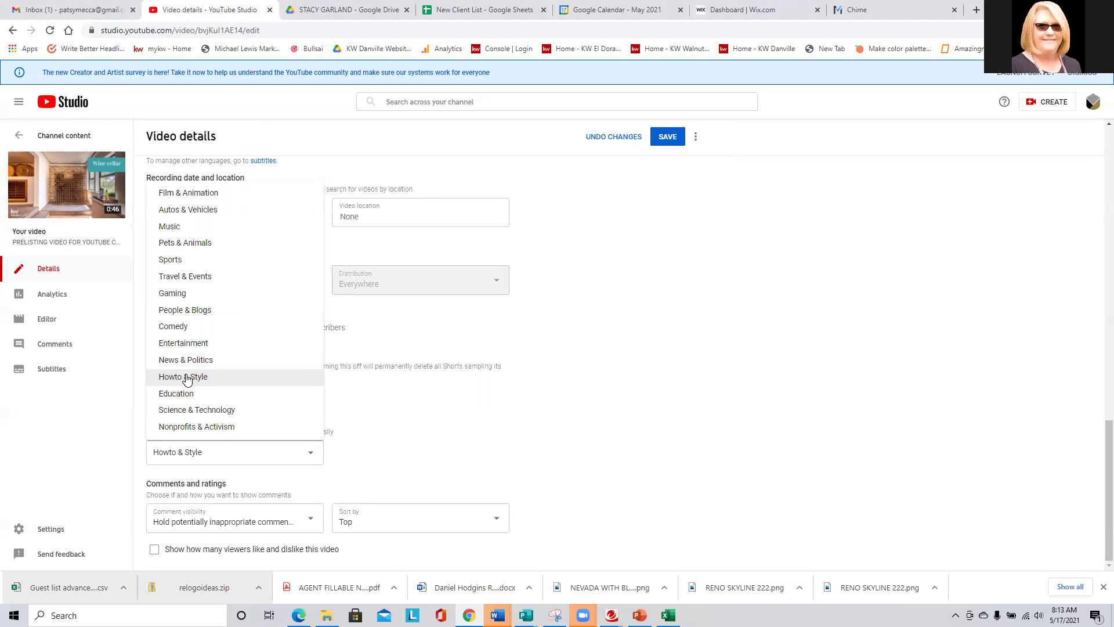
left_click(186, 378)
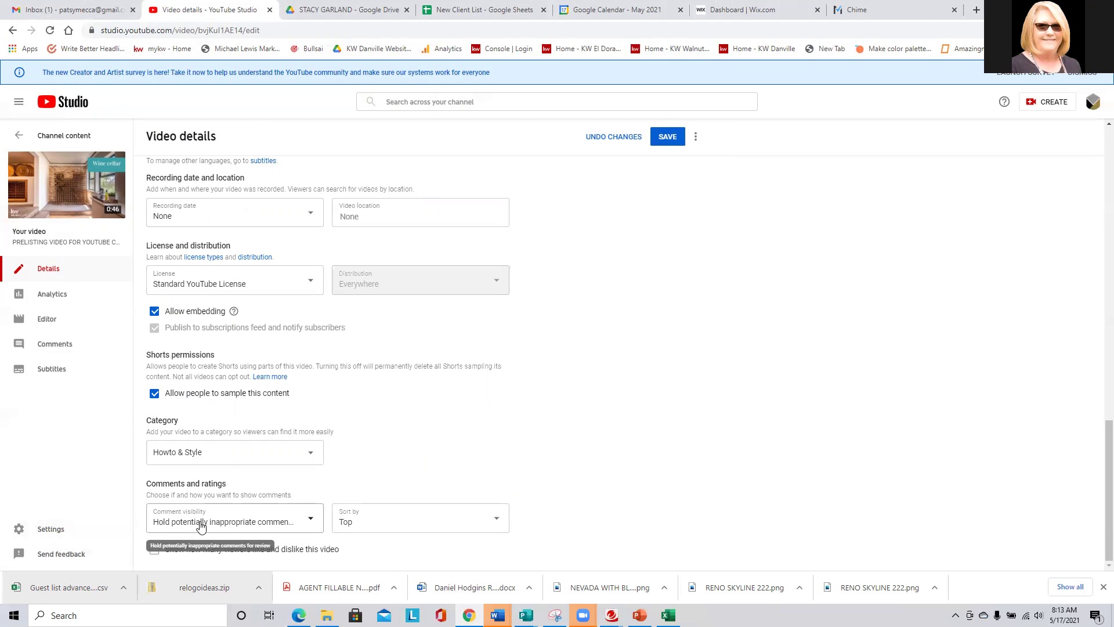
Set Comment visibility to 'Hold all comments for review'.
left_click(203, 524)
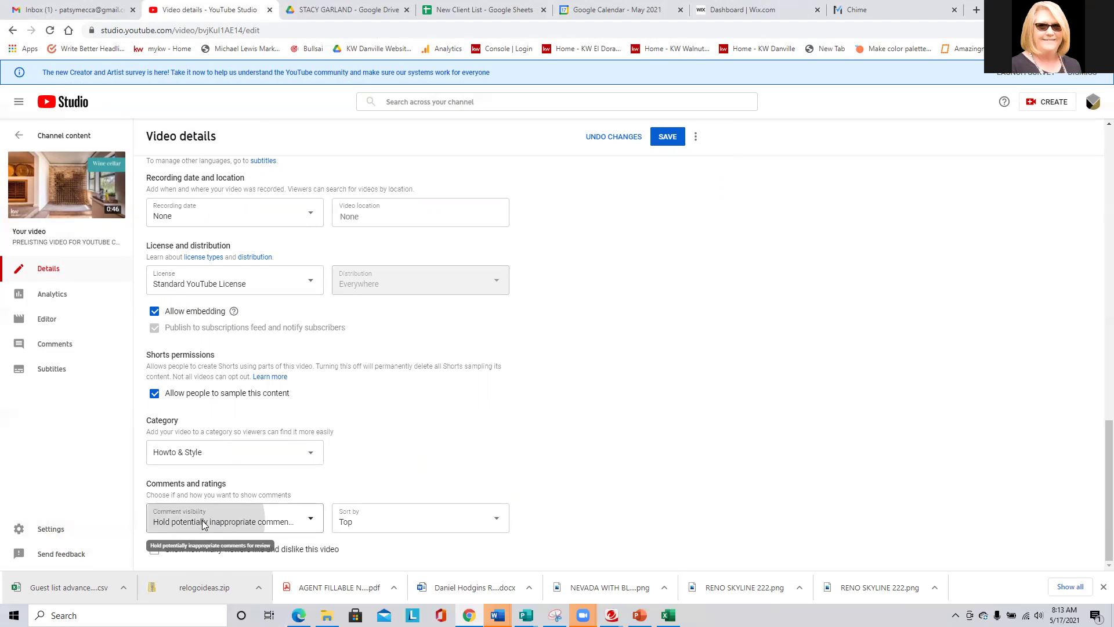
left_click(186, 479)
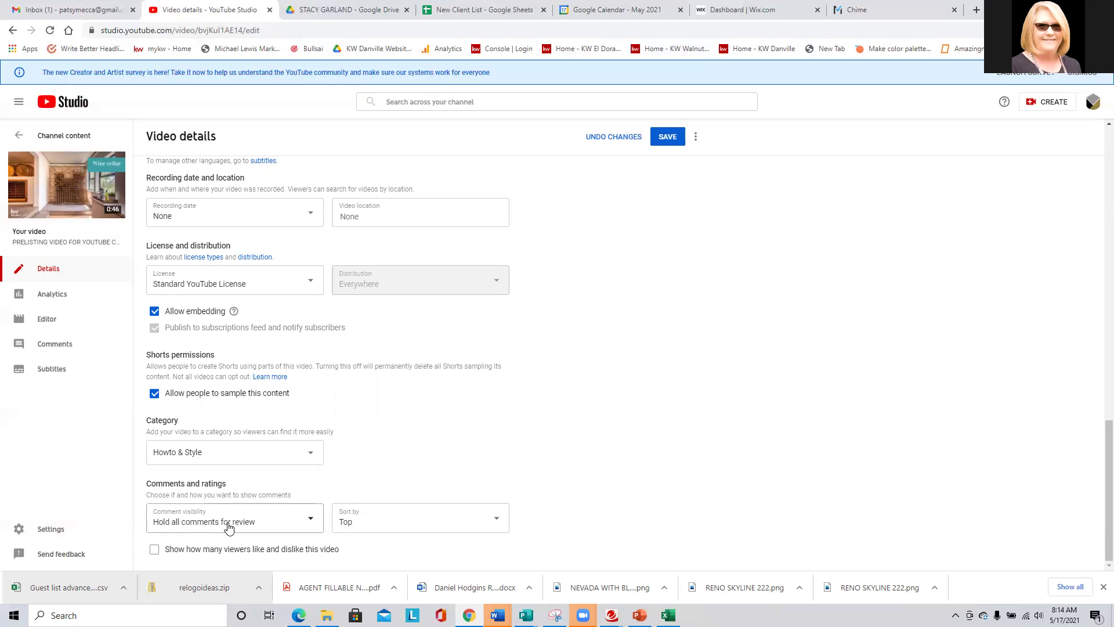
scroll(228, 527, "up", 10)
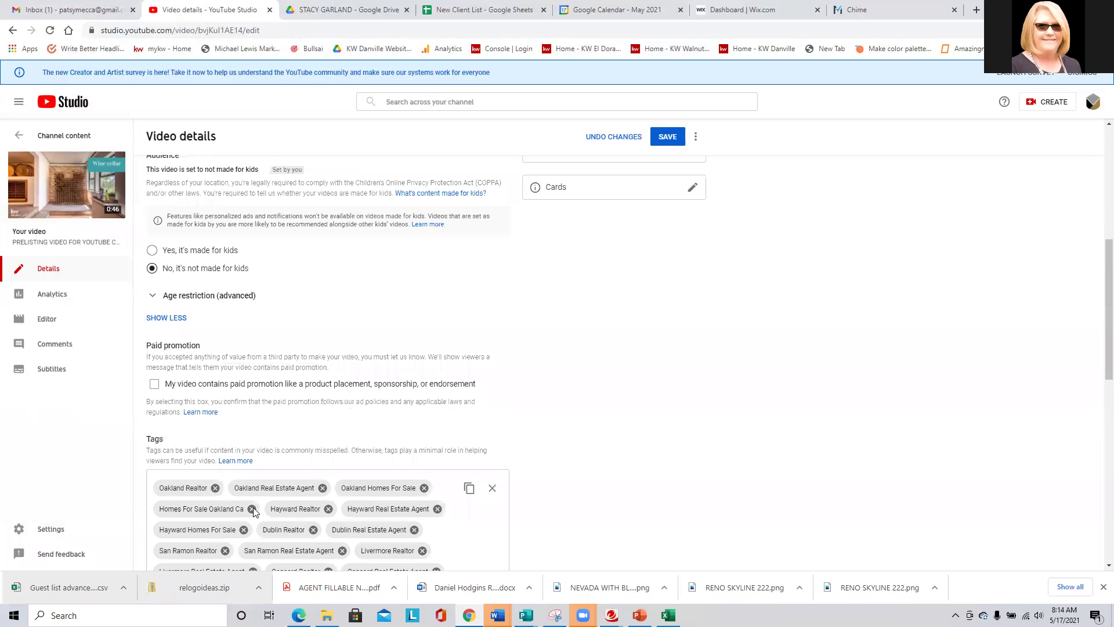
scroll(253, 511, "up", 3)
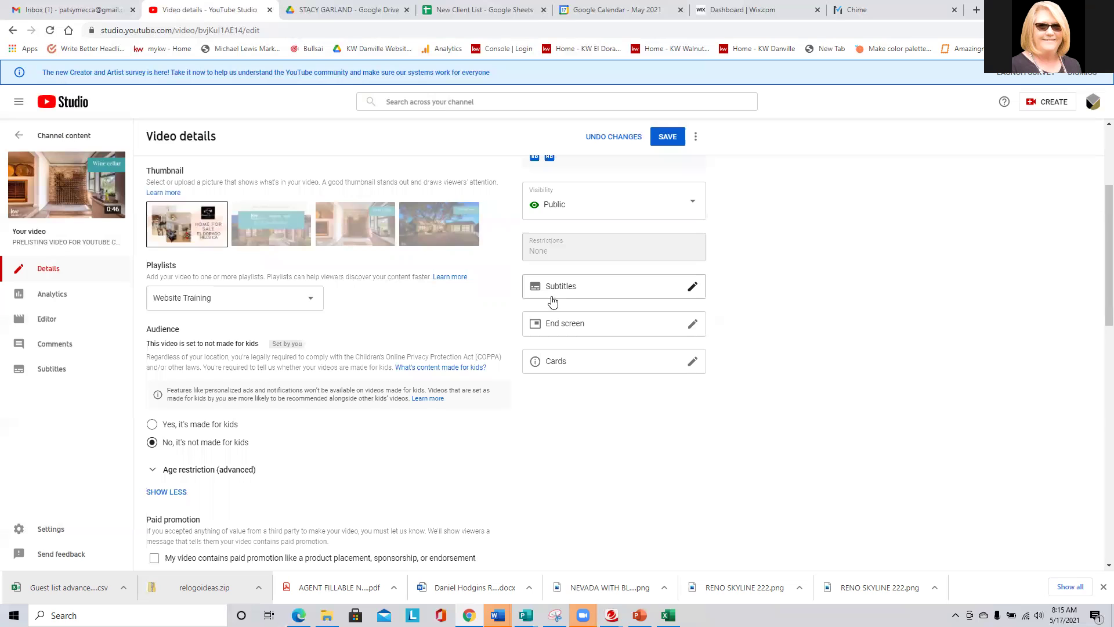
left_click(621, 286)
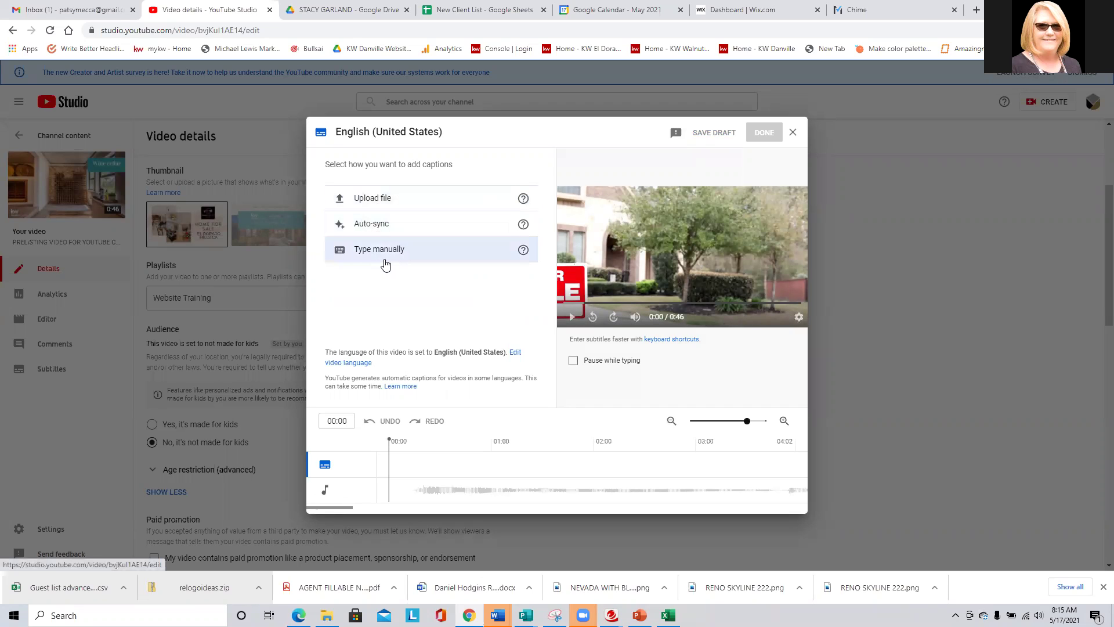
left_click(792, 133)
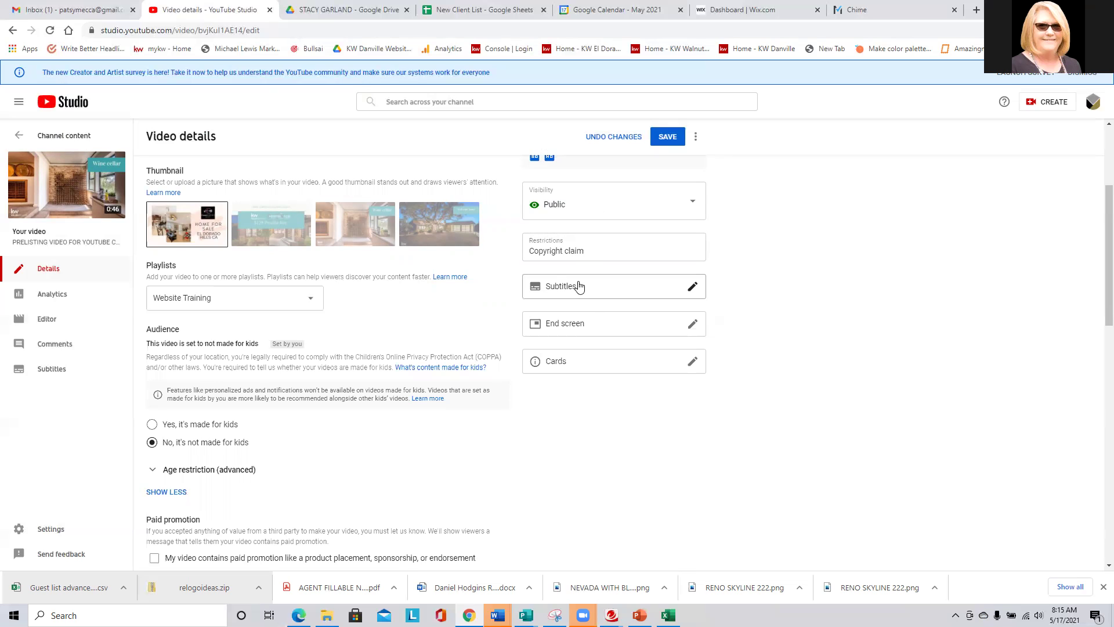
mouse_move(557, 249)
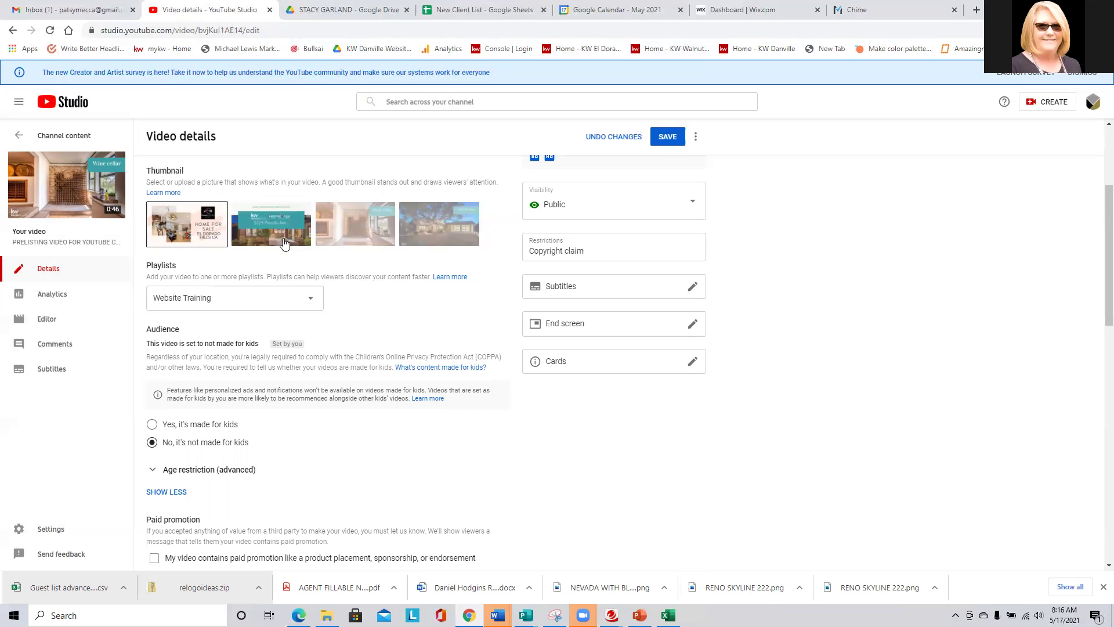
Save the video details and return to the Channel content video list.
left_click(668, 137)
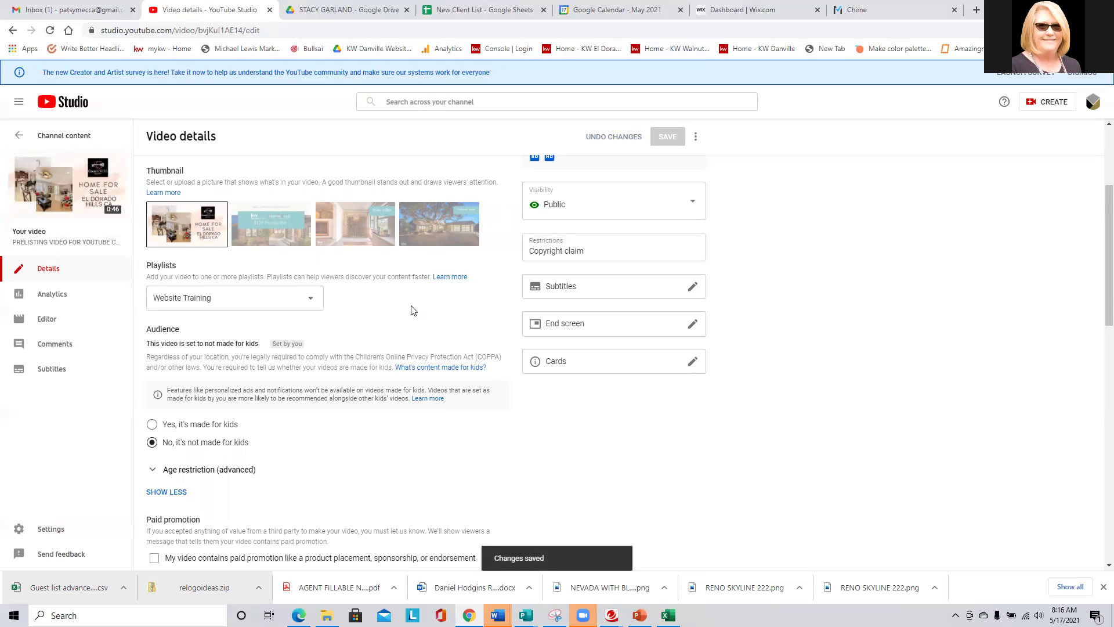
left_click(68, 135)
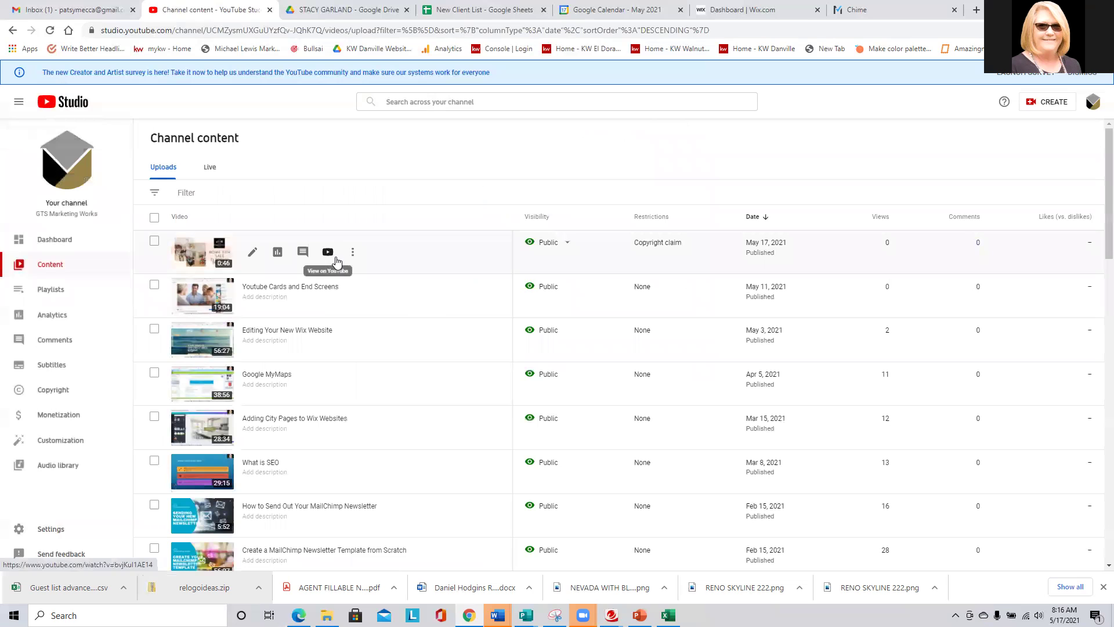
mouse_move(645, 252)
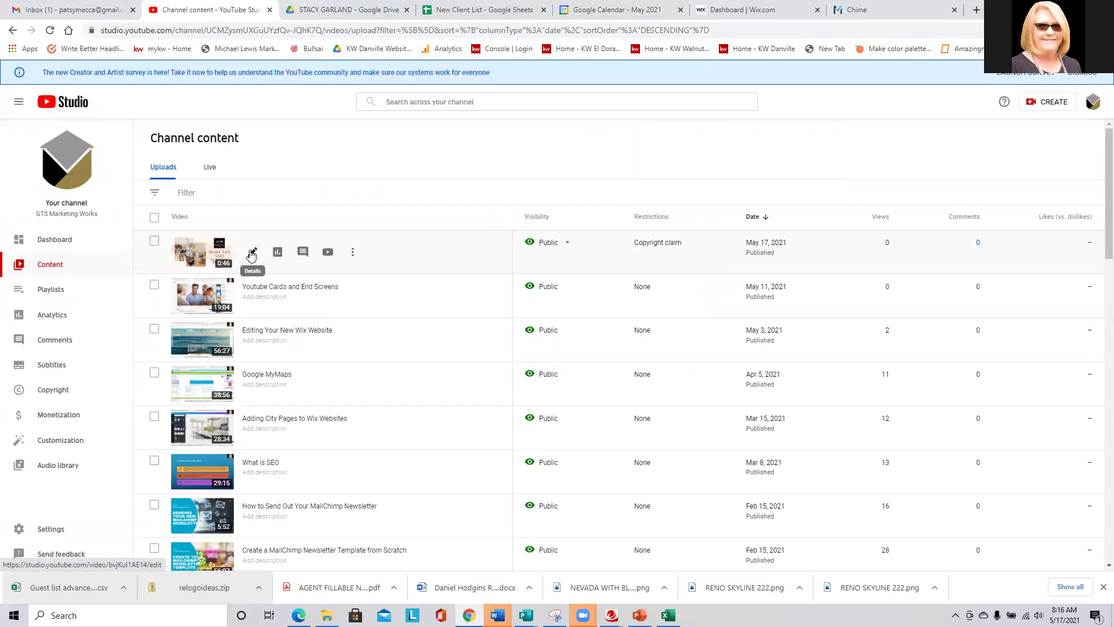
left_click(252, 254)
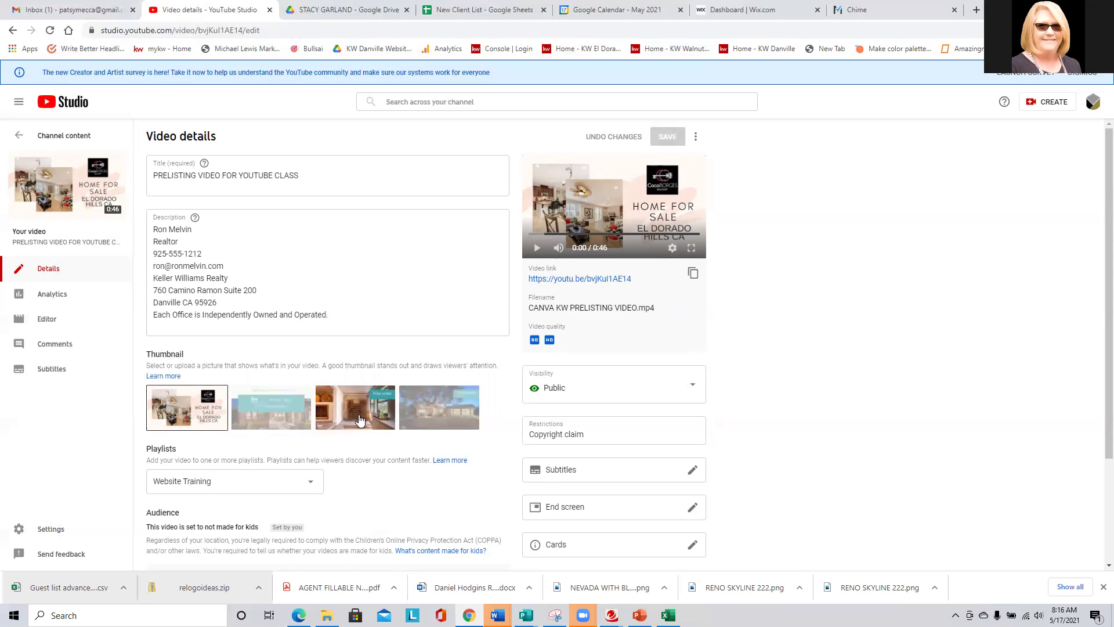
left_click(47, 324)
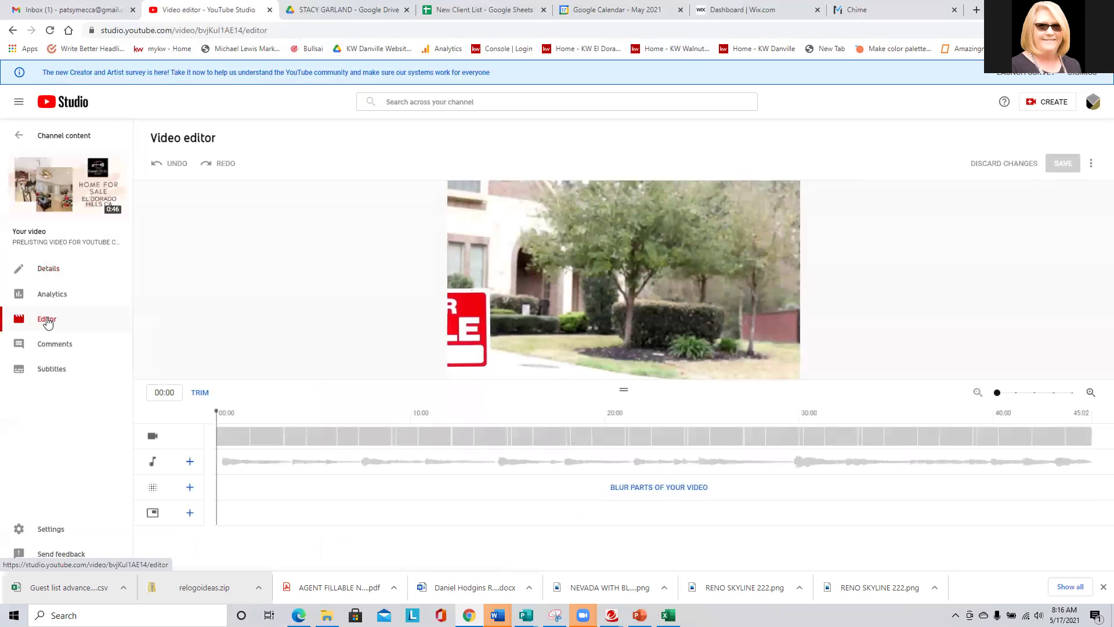
left_click(187, 463)
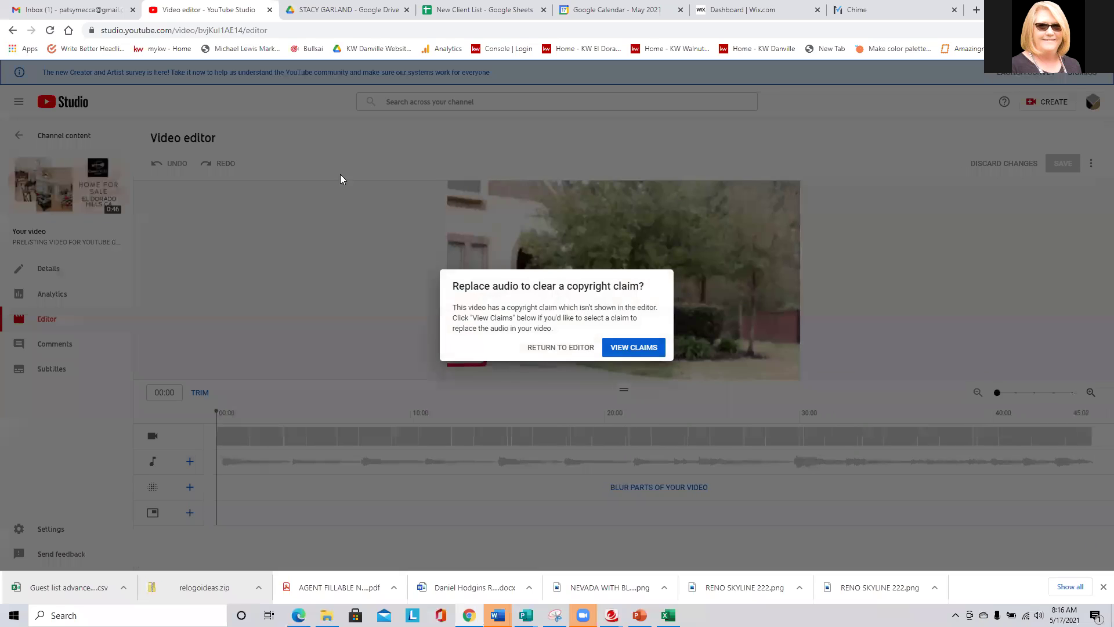
left_click(633, 347)
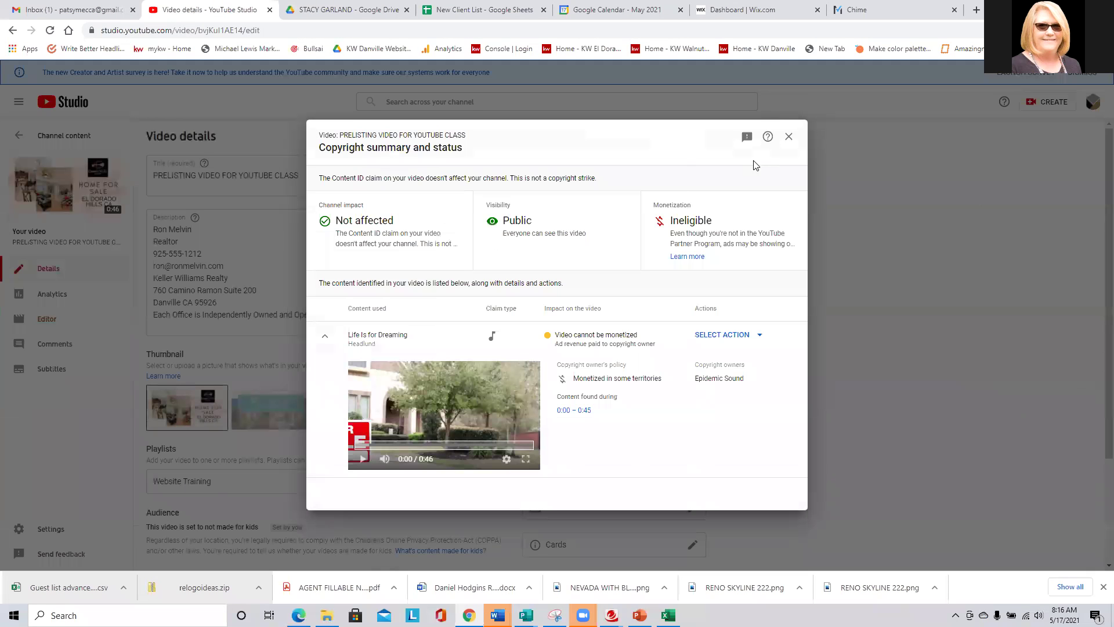
left_click(790, 138)
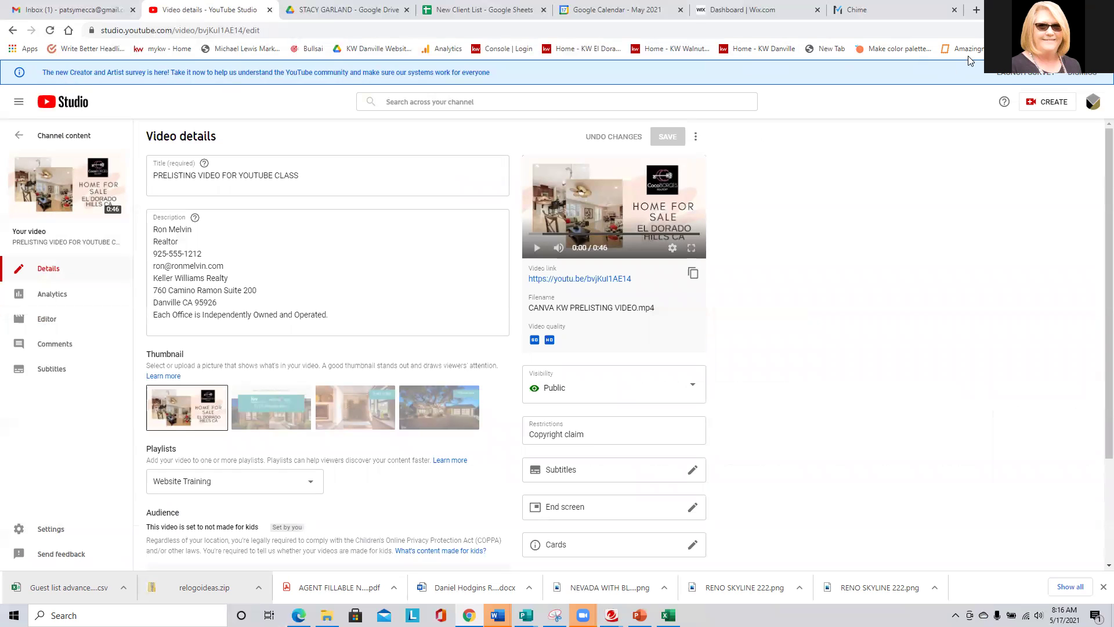
left_click(50, 137)
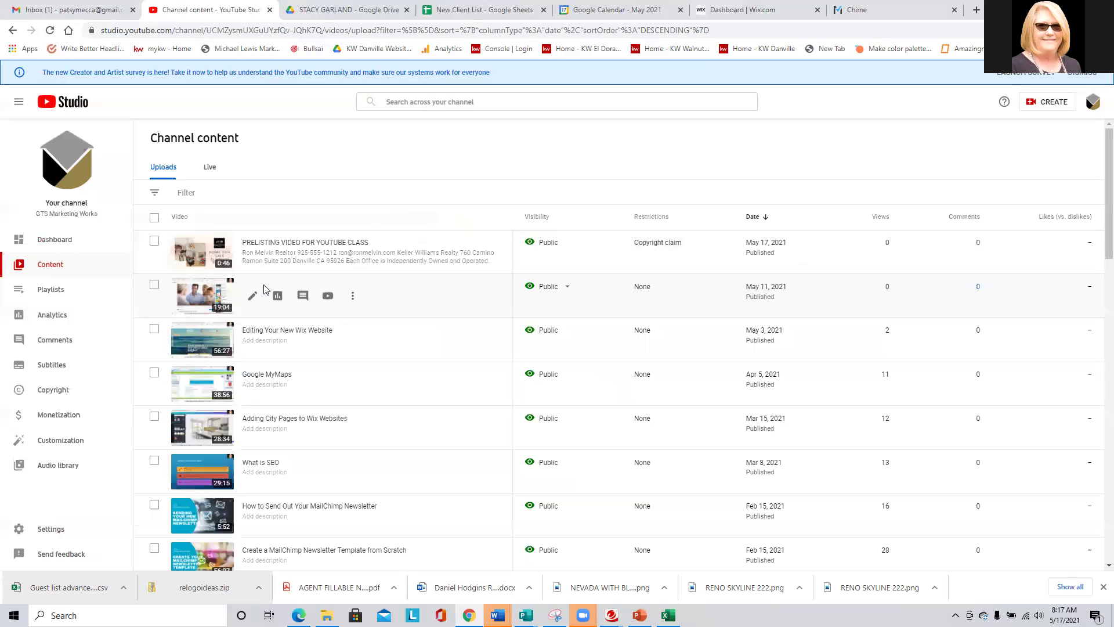
Start a new upload with Create > Upload videos and open the Select Files picker.
left_click(251, 296)
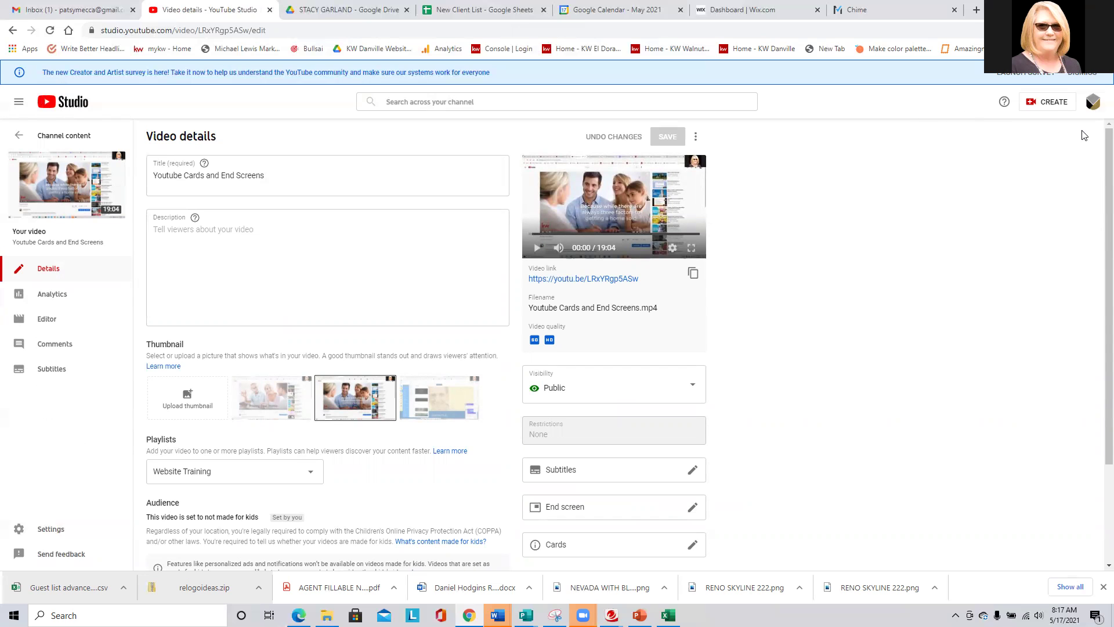
left_click(1032, 107)
left_click(1007, 126)
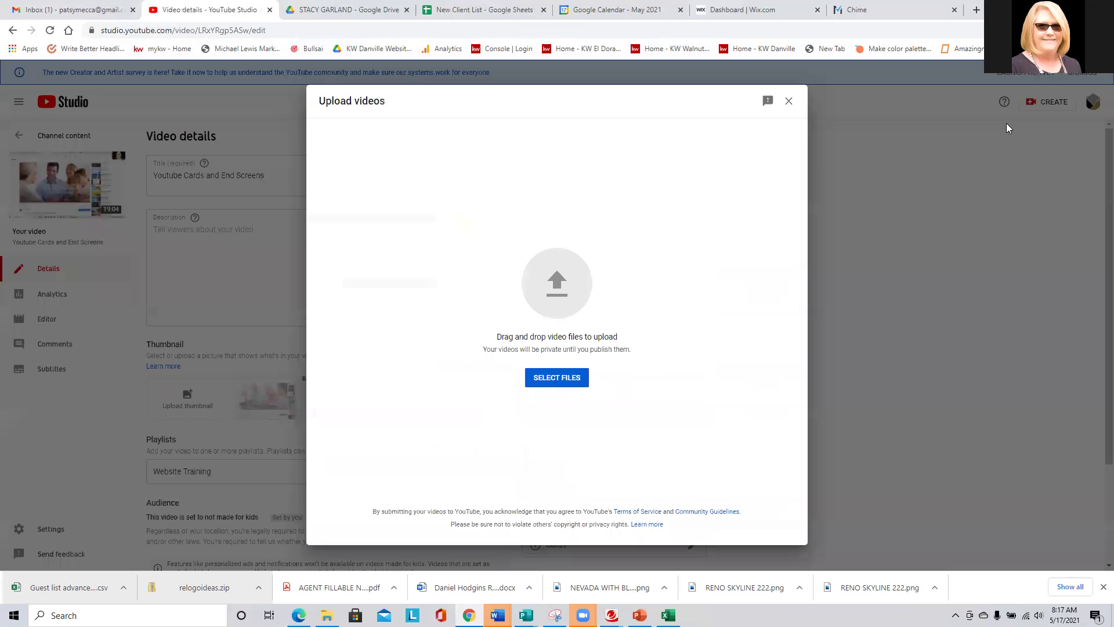
left_click(556, 380)
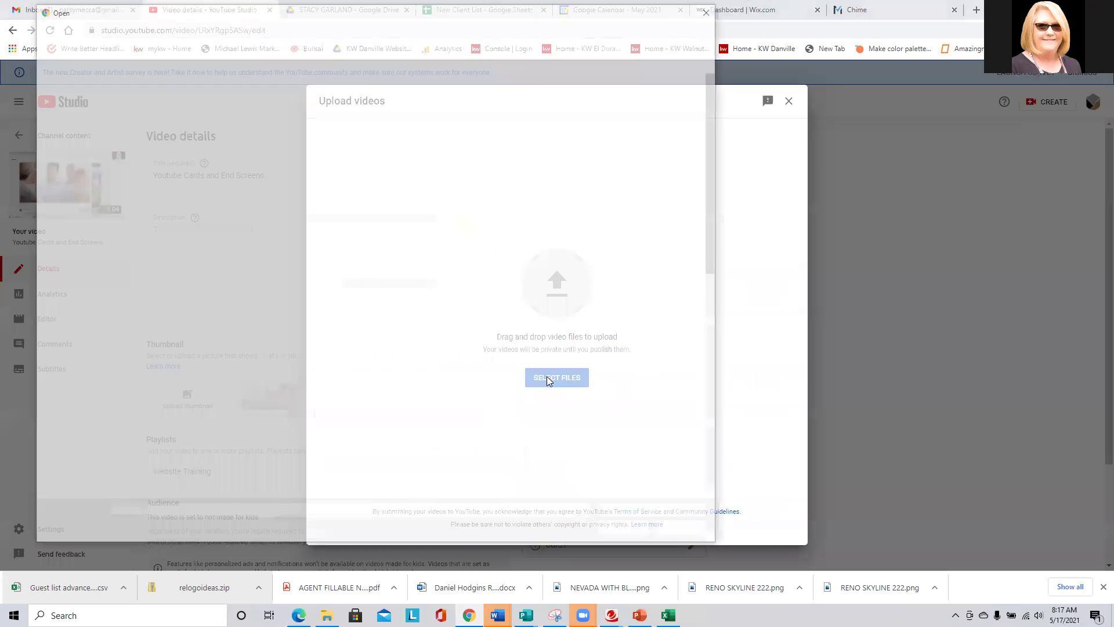
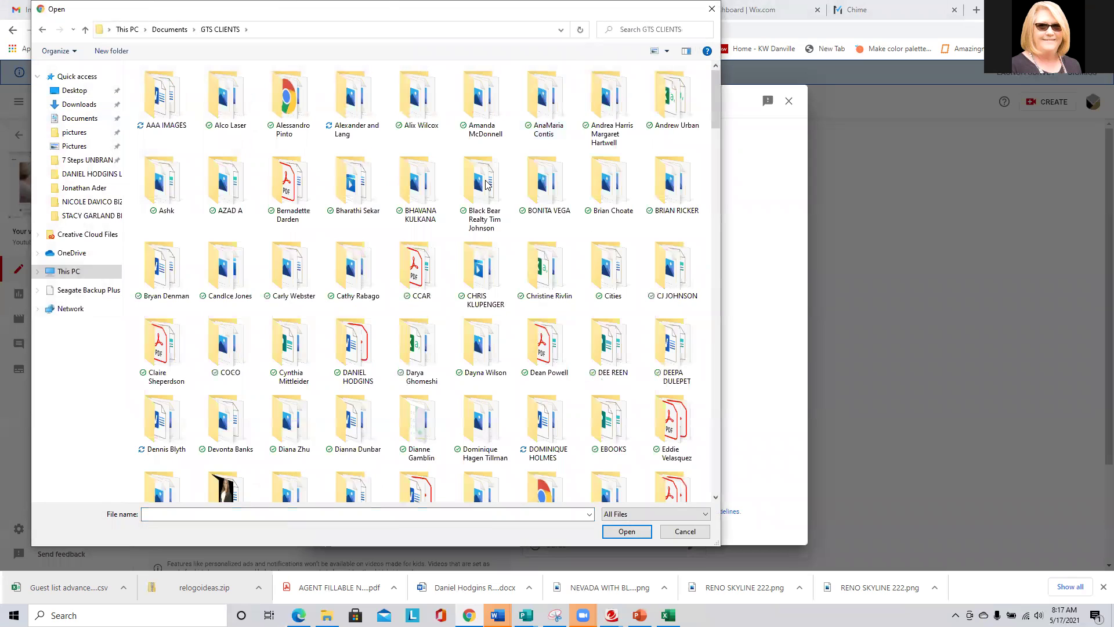
Upload CANVA KW PRELISTING VIDEO.mp4 from the videos folder.
scroll(236, 196, "down", 5)
scroll(236, 196, "down", 10)
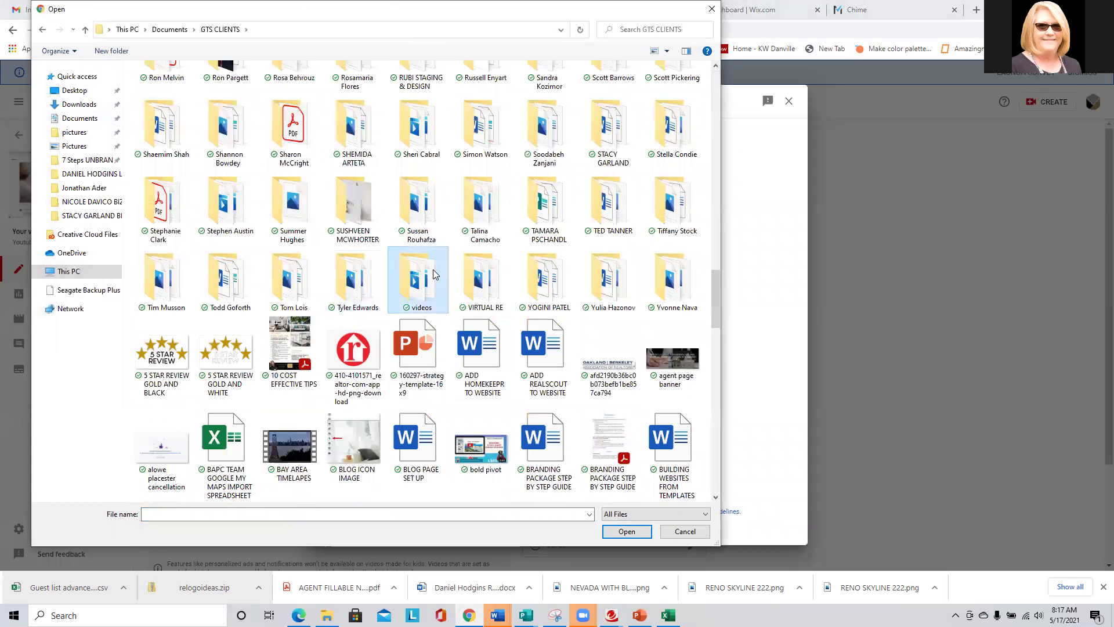
double_click(417, 274)
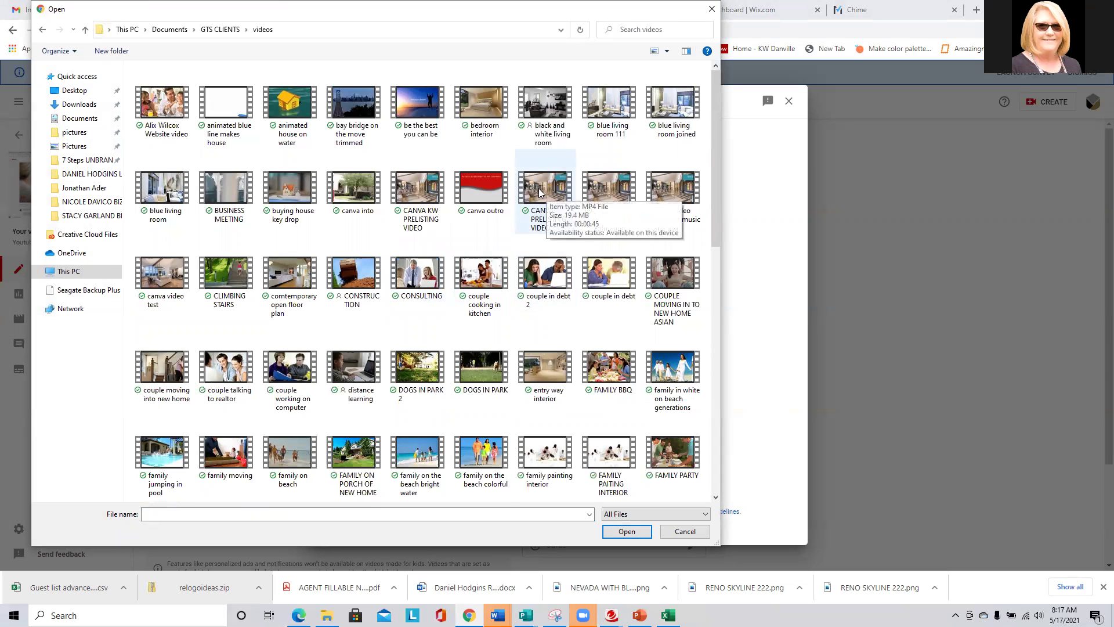
double_click(418, 191)
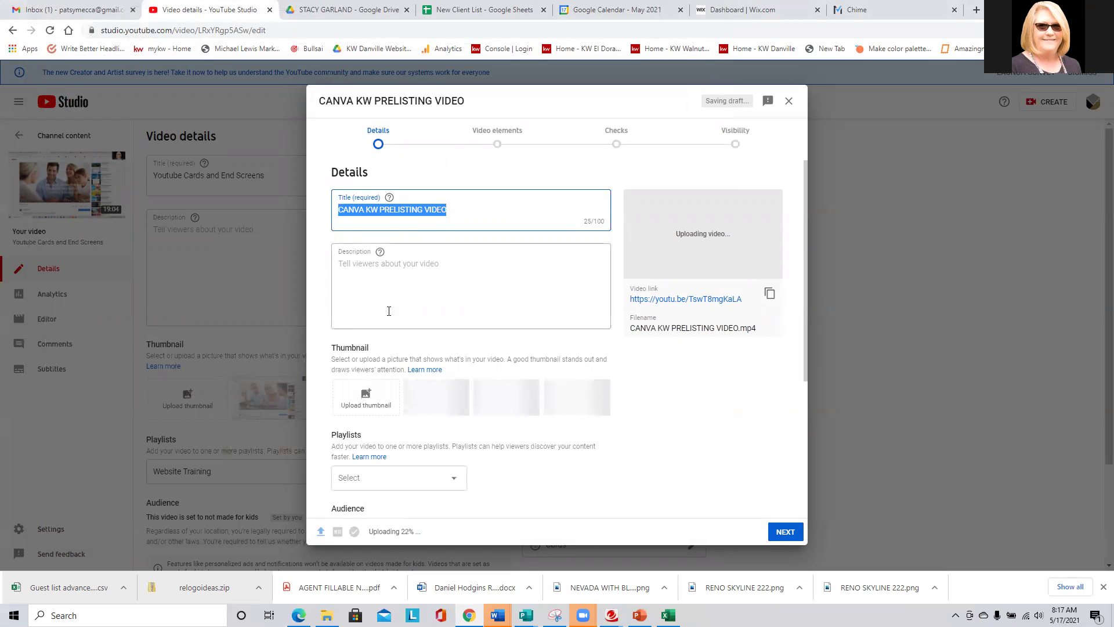
Set the PRICING YOUR HOME FOR TODAY'S MARKET image from AAA IMAGES > SELLERS as thumbnail.
left_click(408, 275)
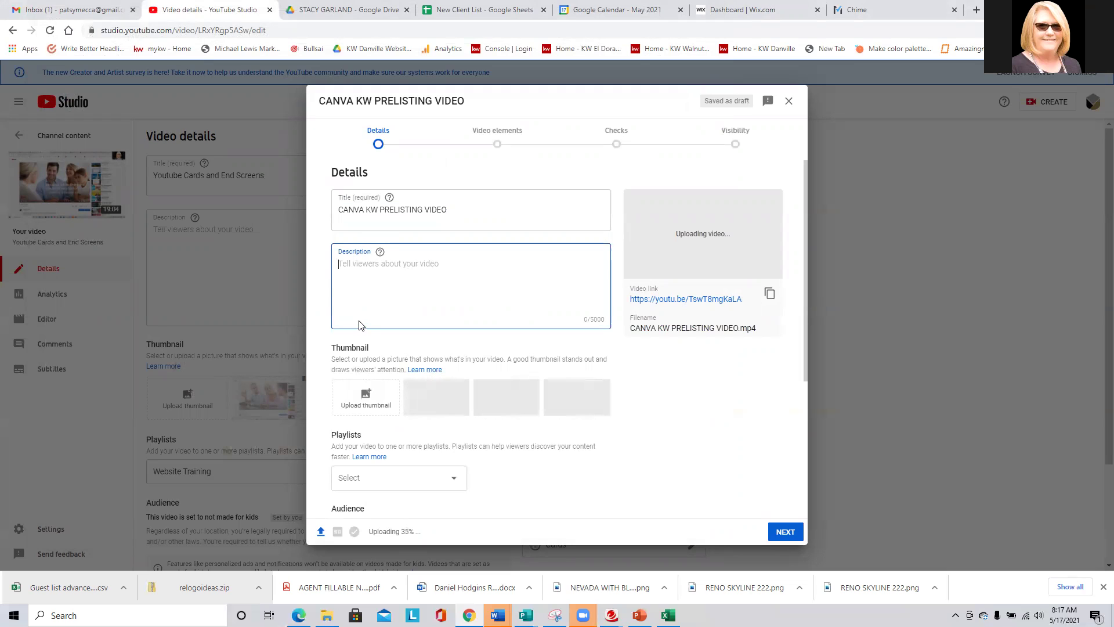
scroll(360, 302, "down", 2)
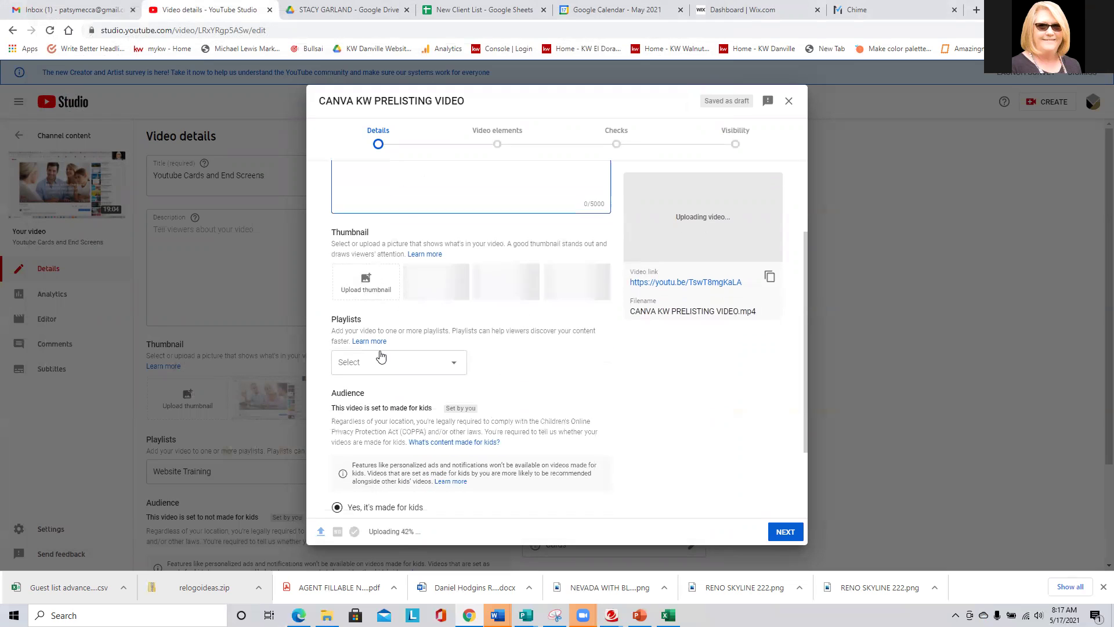
left_click(367, 284)
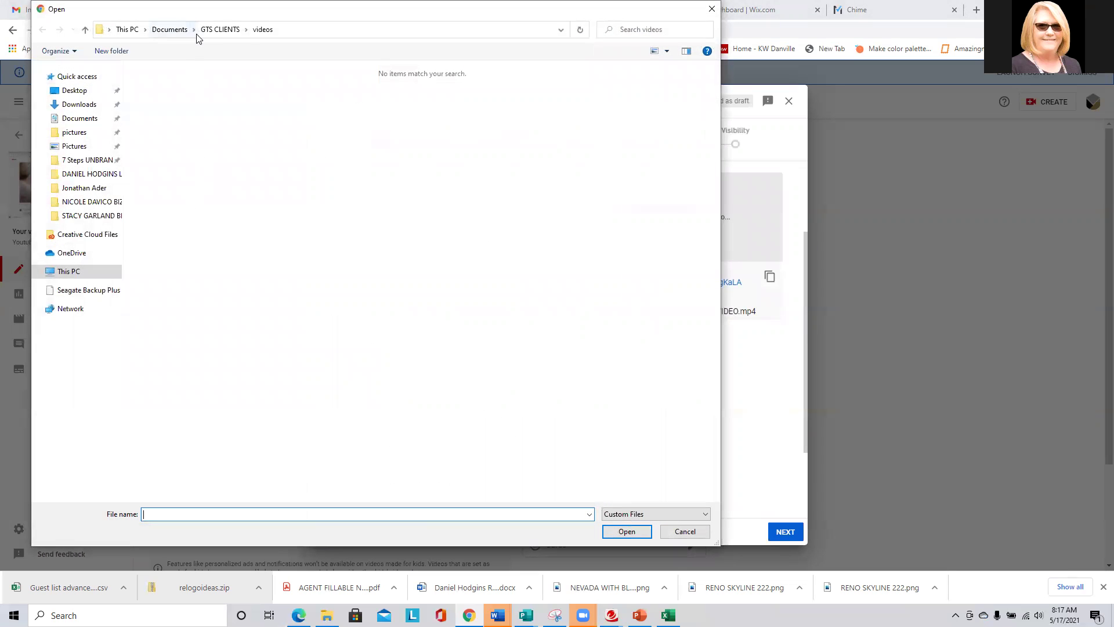
left_click(214, 30)
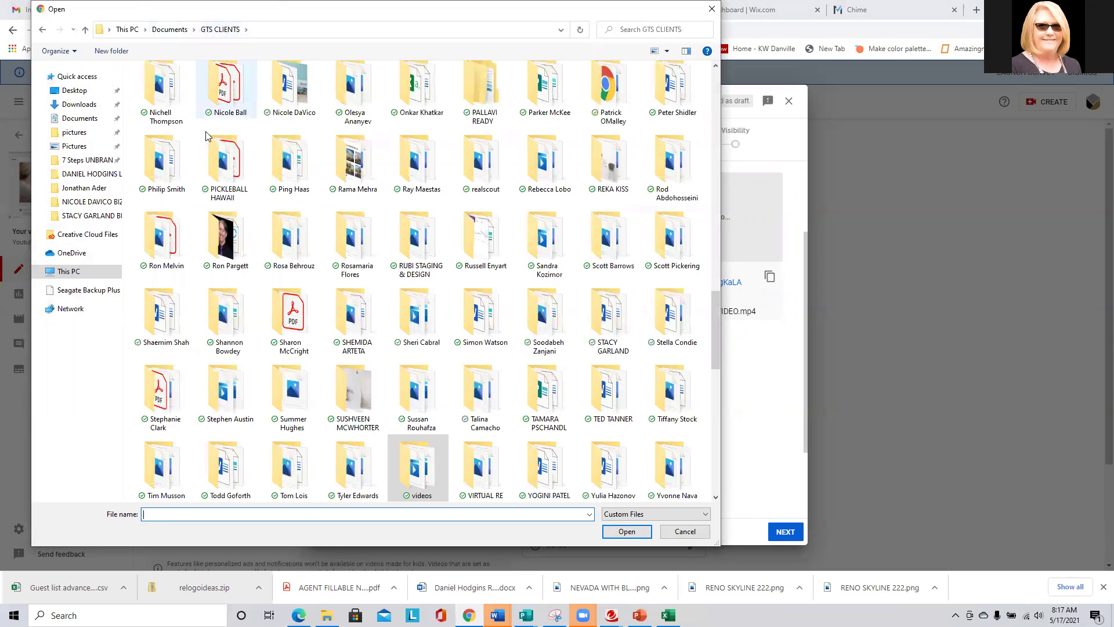
scroll(203, 152, "up", 10)
double_click(163, 102)
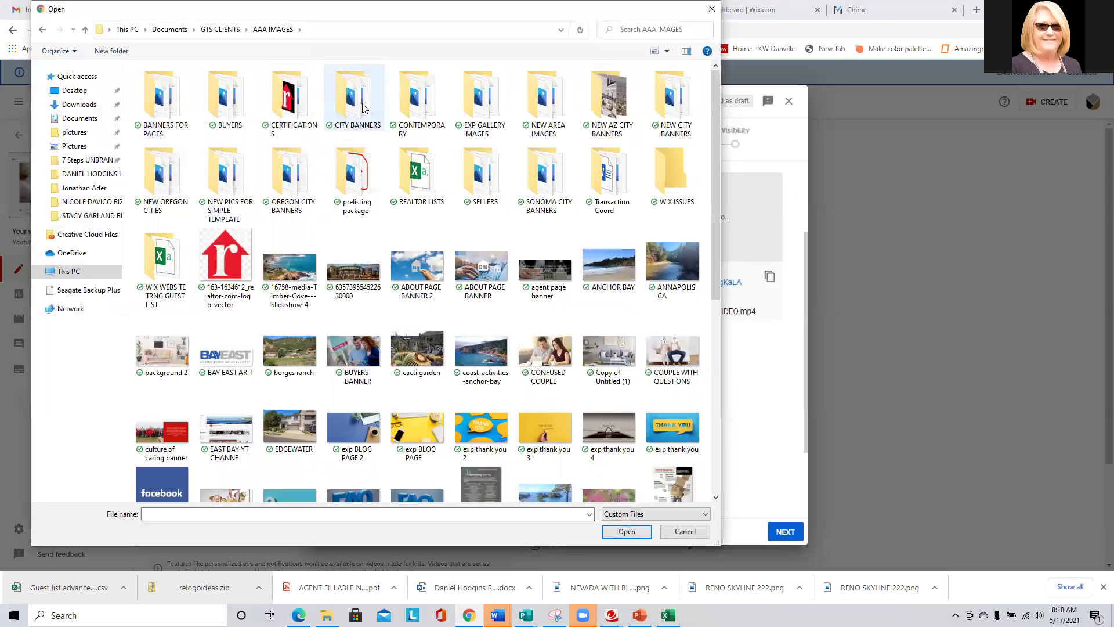
double_click(473, 180)
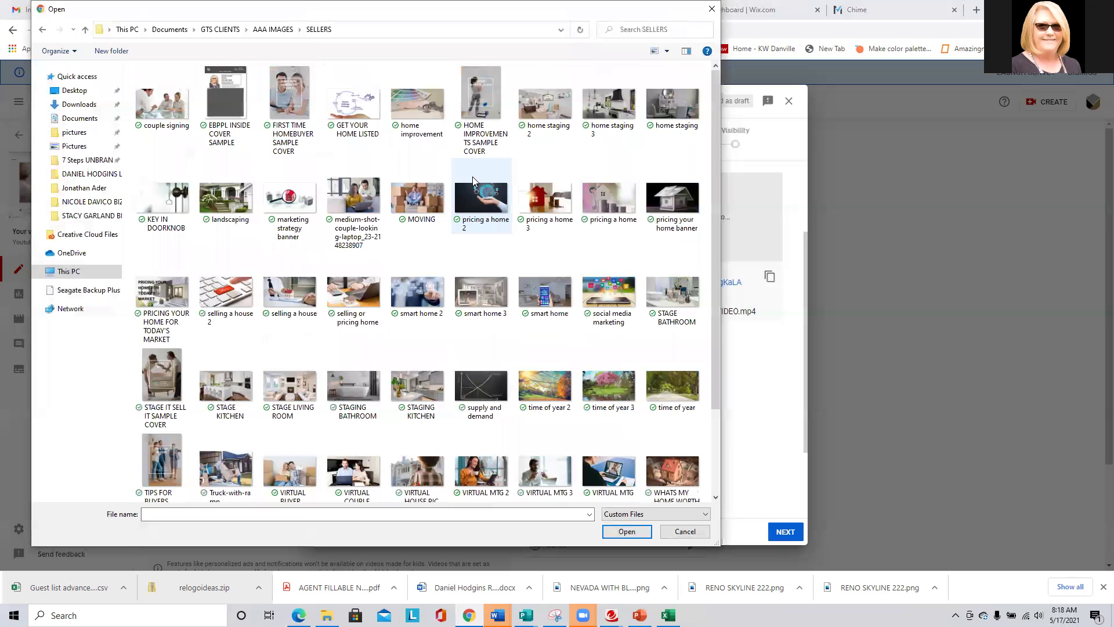
double_click(161, 300)
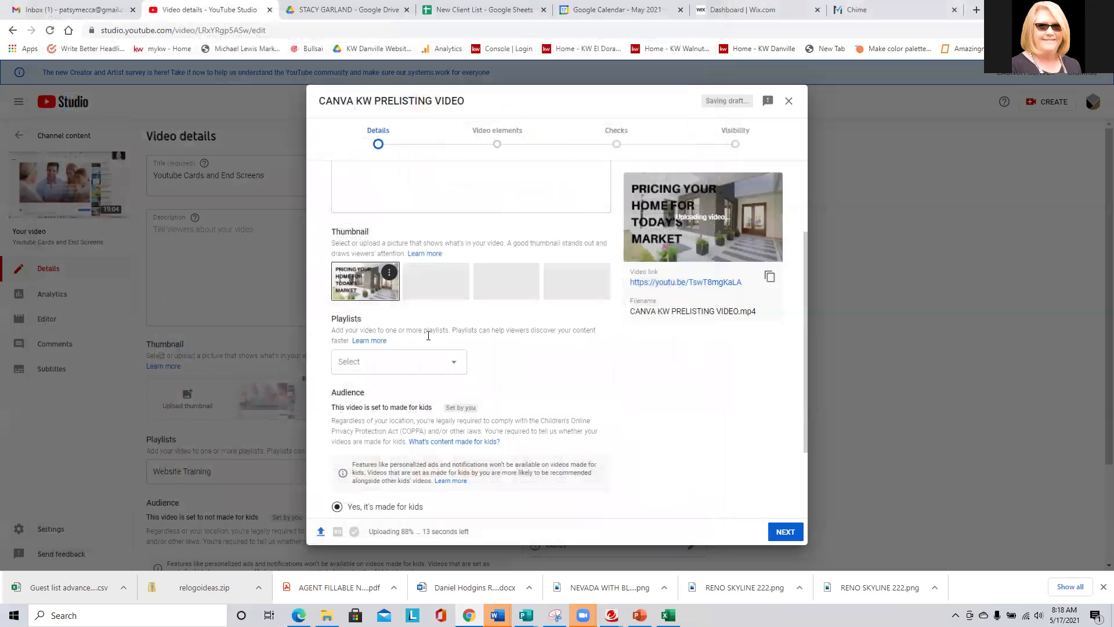
Add the video to the Website Training playlist and mark it not made for kids.
left_click(386, 367)
left_click(392, 356)
left_click(480, 532)
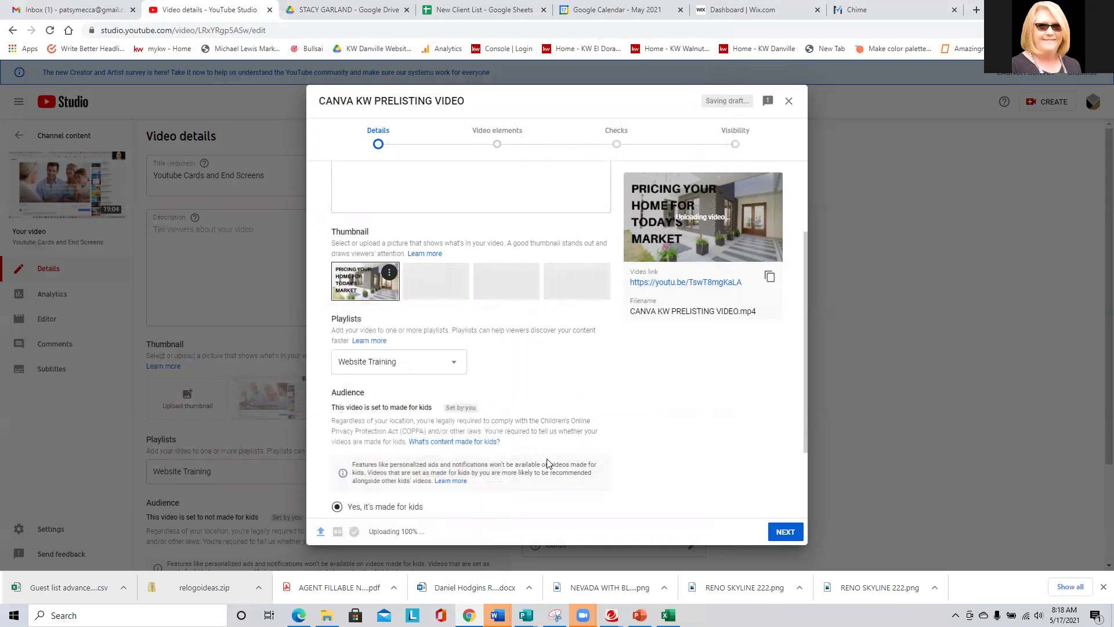
scroll(568, 453, "down", 2)
left_click(367, 421)
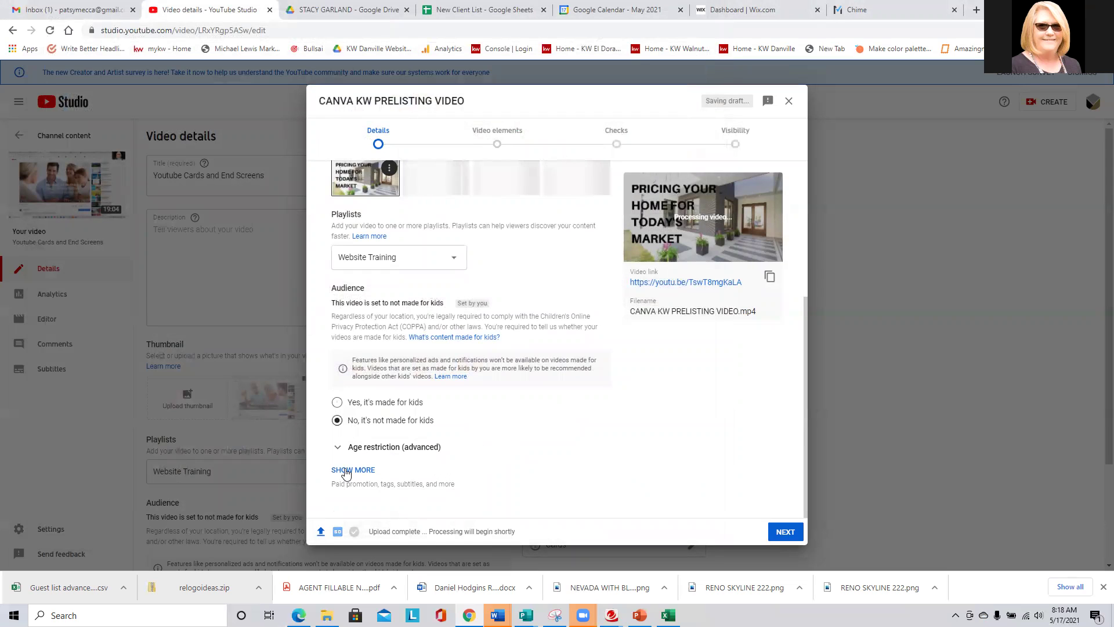
Paste the list of realtor location tags into the video's Tags field.
left_click(345, 470)
scroll(512, 410, "down", 5)
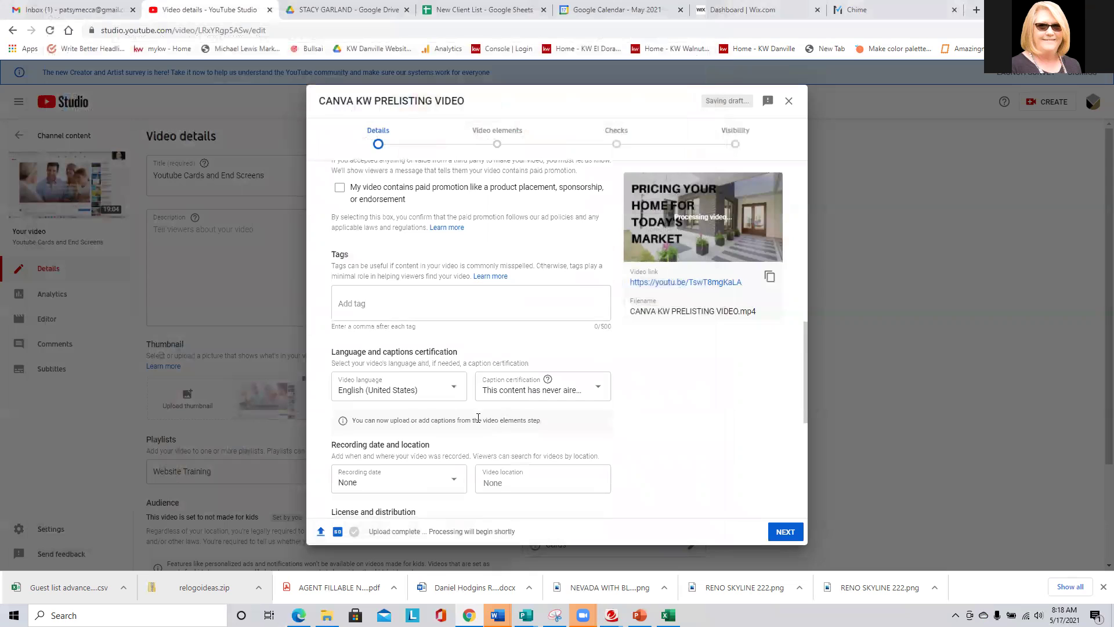
left_click(381, 300)
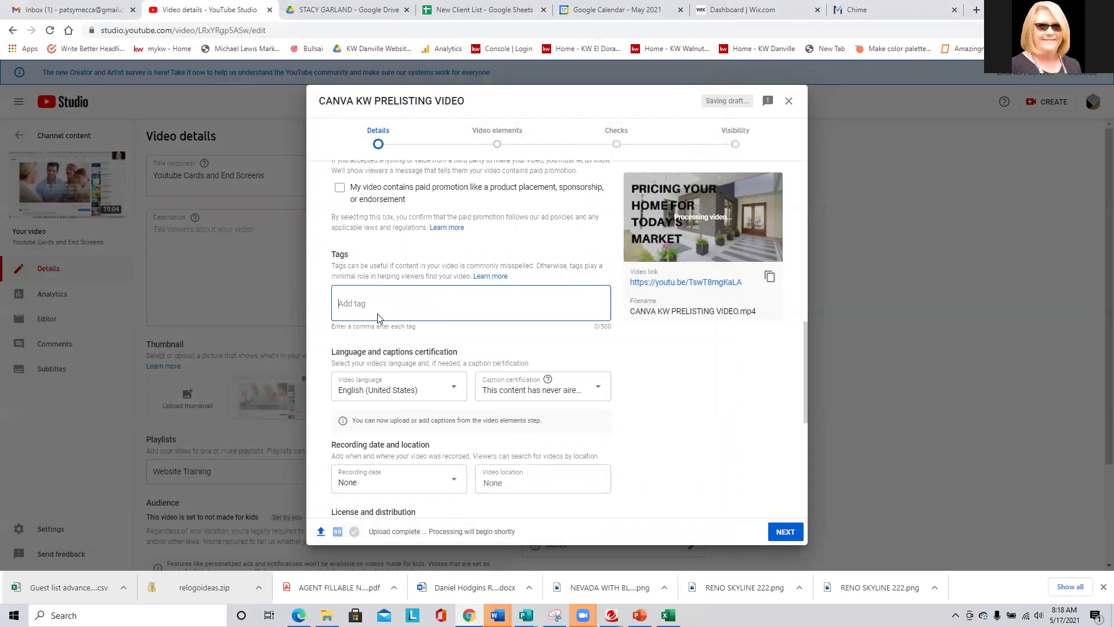
type("Oakland Realtor, Oakland Real Estate Agent, Oakland Homes For Sale, Homes For Sale Oakland Ca, Hayward Realtor, Hayward Real Estate Agent, Hayward Homes For Sale, Dublin Realtor, Dublin Real Estate Agent, San Ramon Realtor, San Ramon Real Estate Agent, Livermore Realtor, Livermore Real Estate Agent, Concord Realtor, Concord Real Estate Agent")
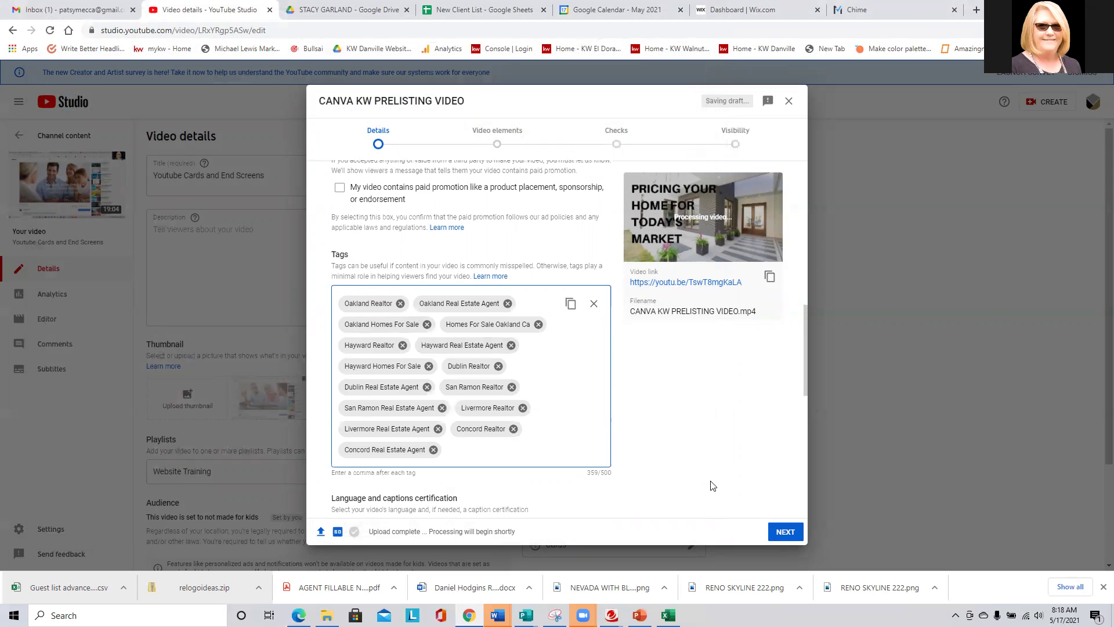
Set comment visibility to hold all comments for review.
scroll(713, 486, "down", 5)
scroll(406, 407, "down", 3)
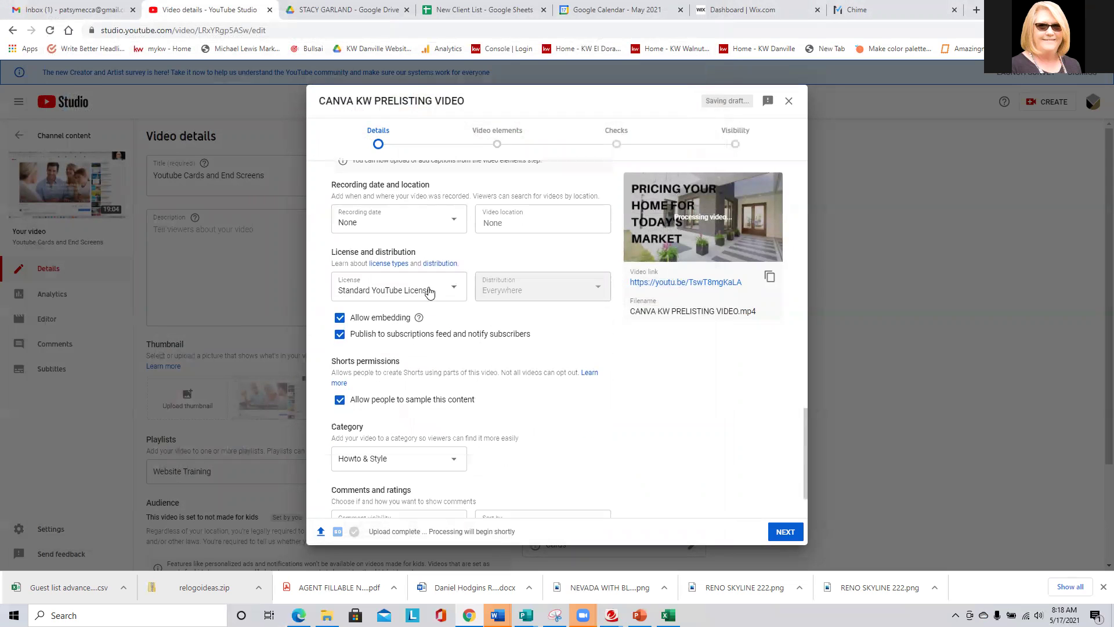
scroll(510, 453, "down", 2)
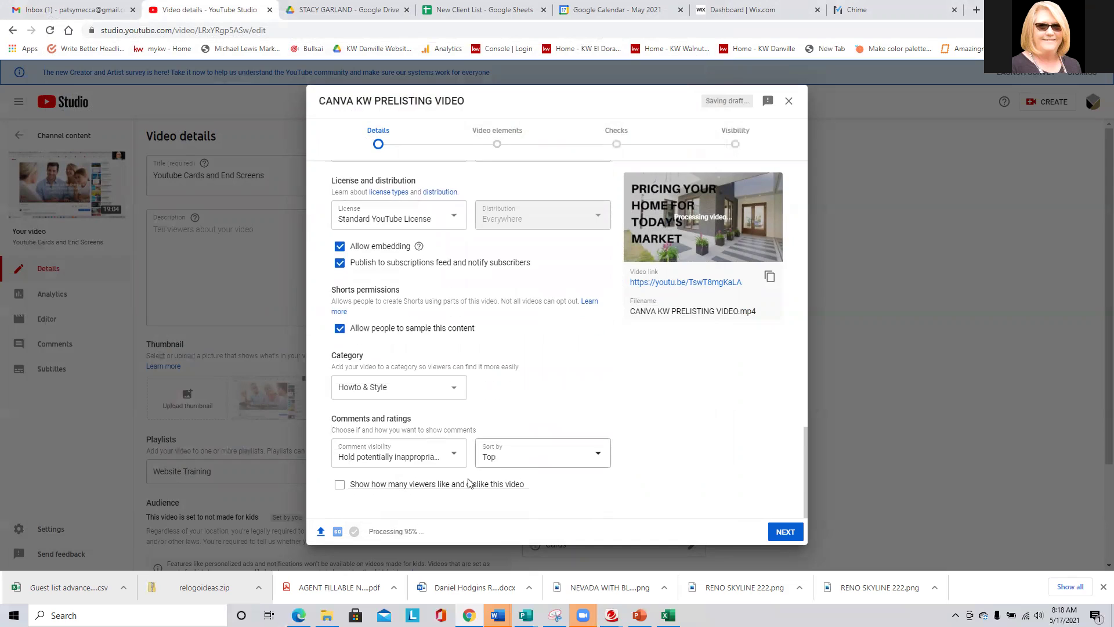
left_click(399, 456)
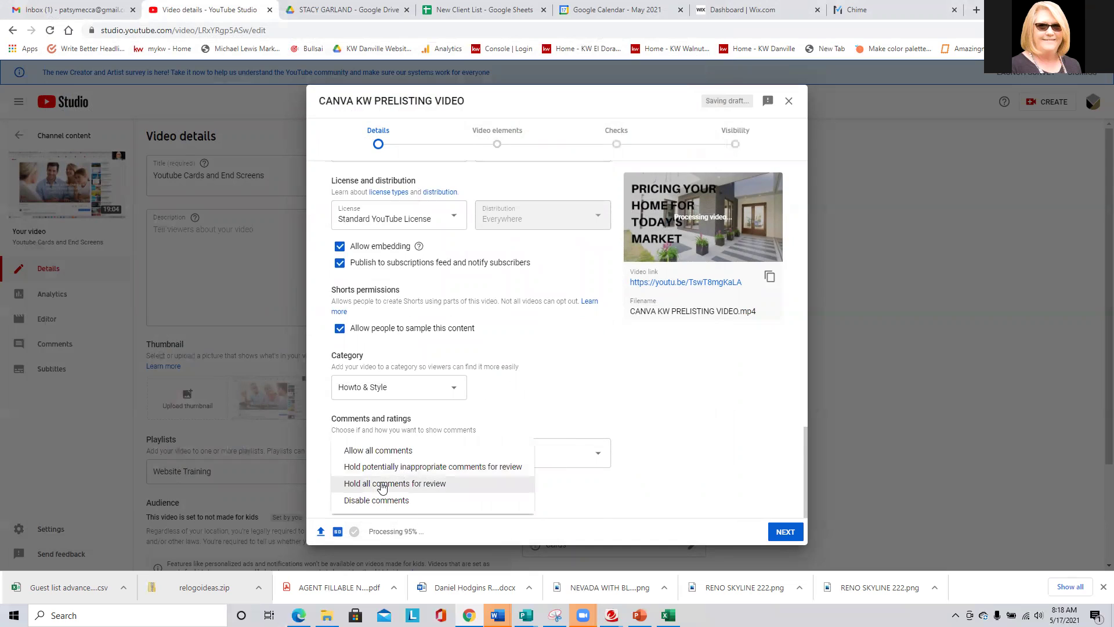
left_click(381, 484)
Step through the checks and visibility pages and publish the video publicly.
left_click(778, 532)
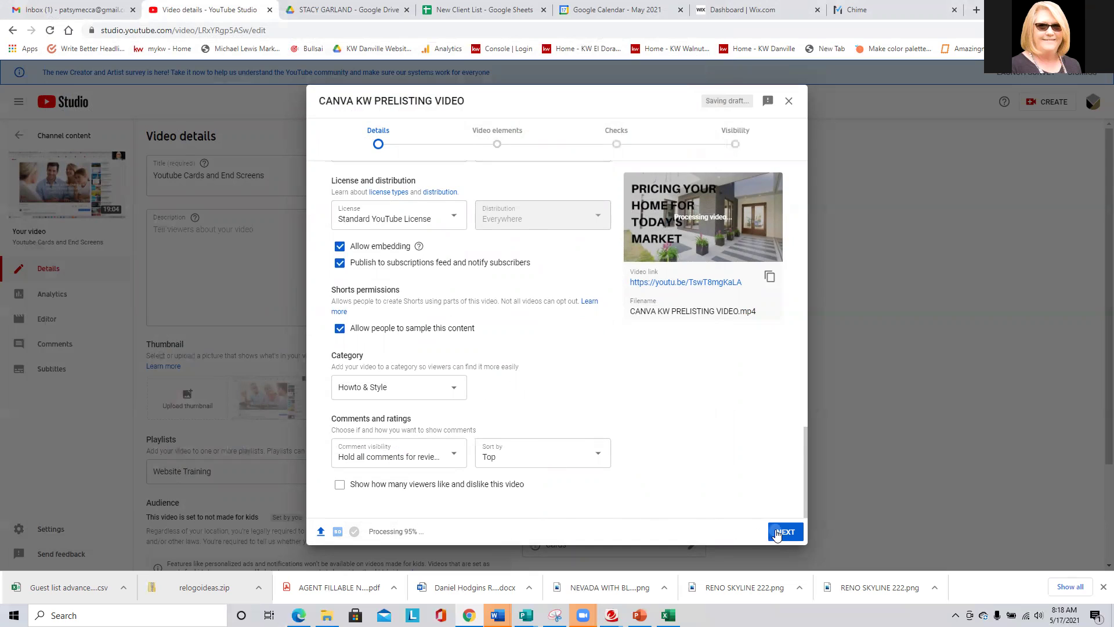
left_click(779, 534)
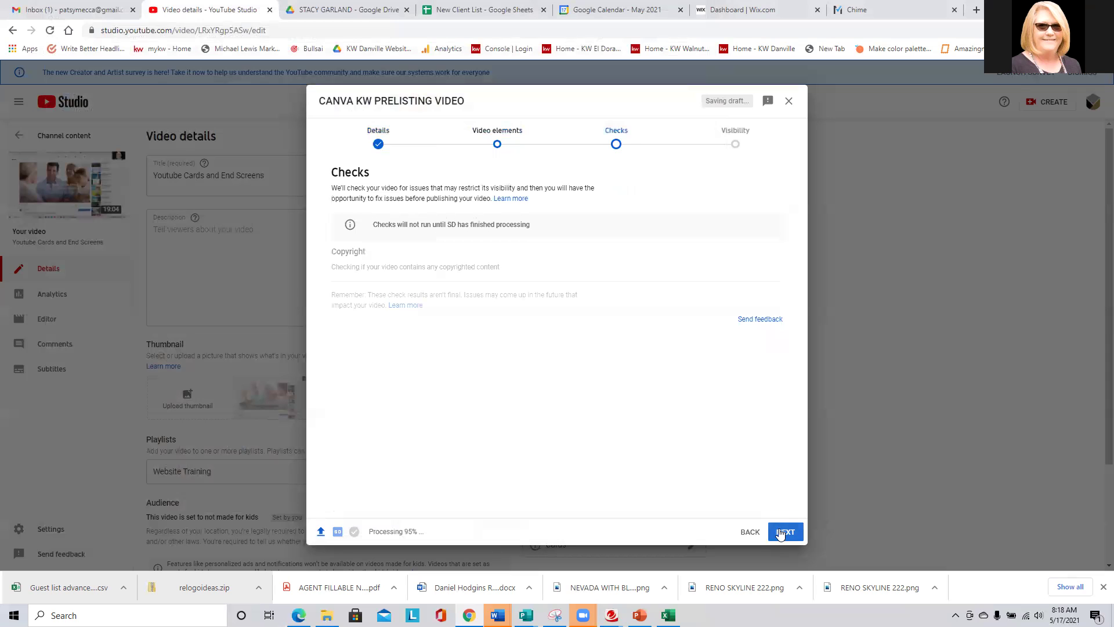
left_click(785, 533)
left_click(781, 533)
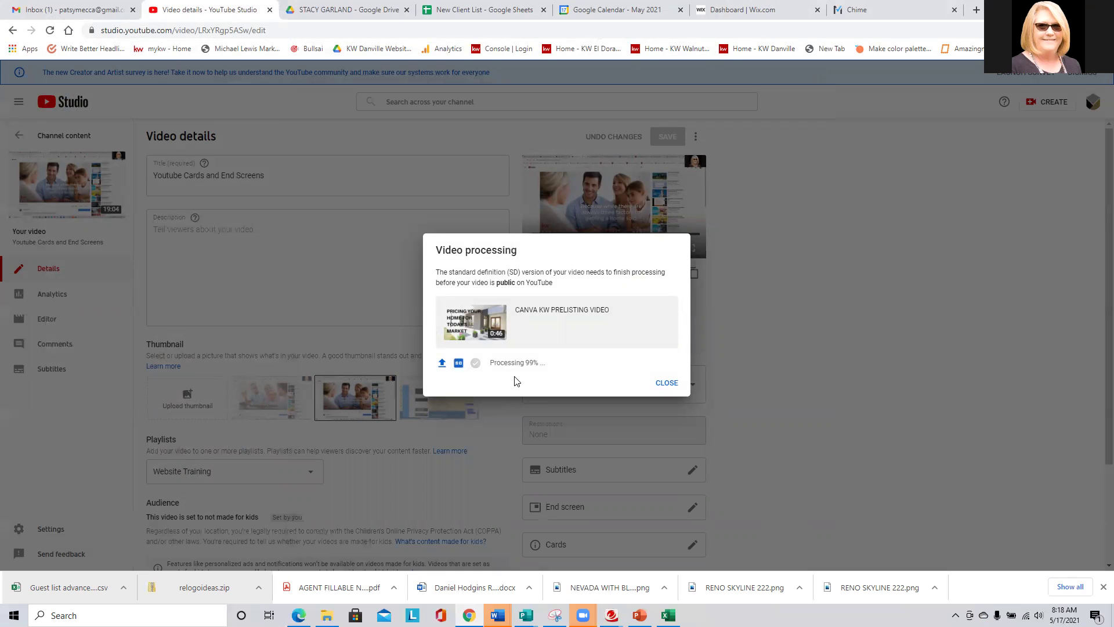
left_click(665, 383)
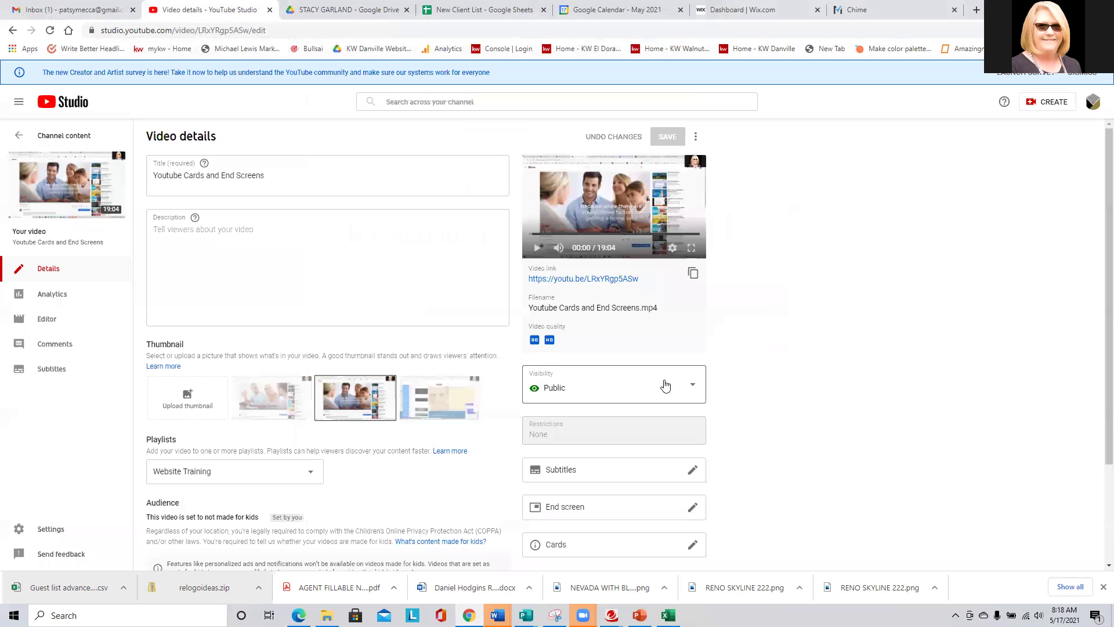
Delete PRELISTING VIDEO FOR YOUTUBE CLASS forever, then open CANVA KW PRELISTING VIDEO's details.
left_click(75, 141)
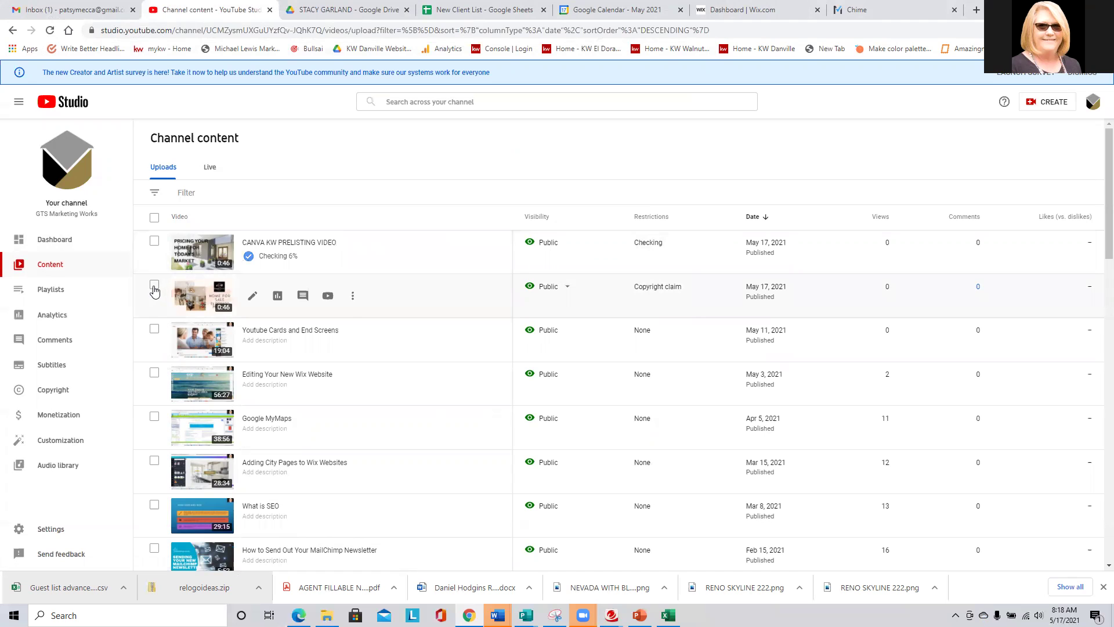
left_click(354, 298)
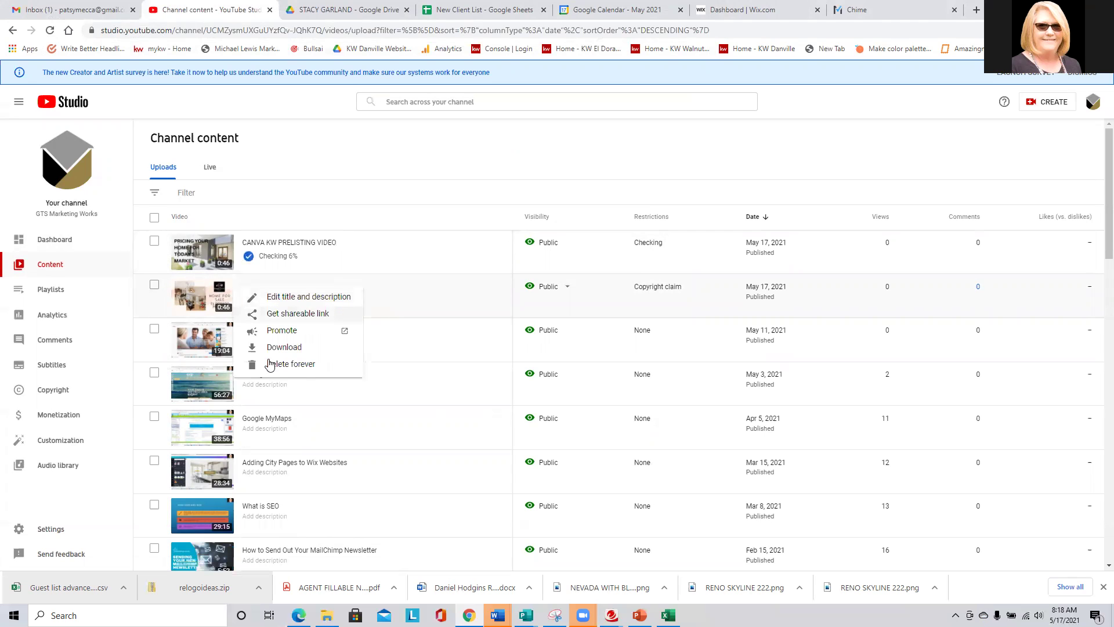
left_click(285, 363)
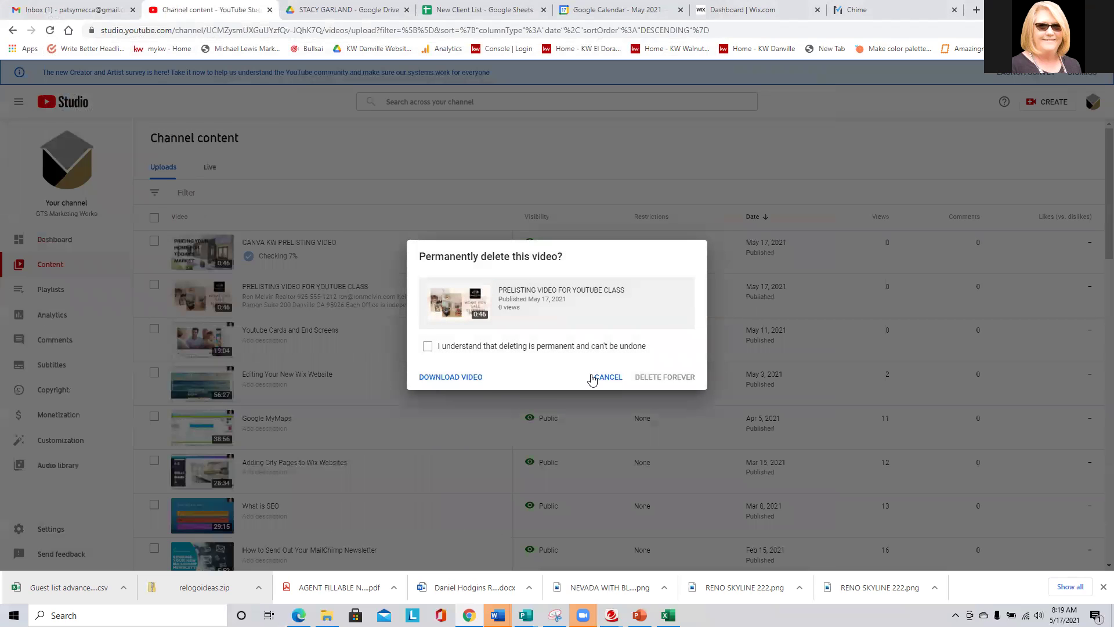
left_click(444, 348)
left_click(657, 377)
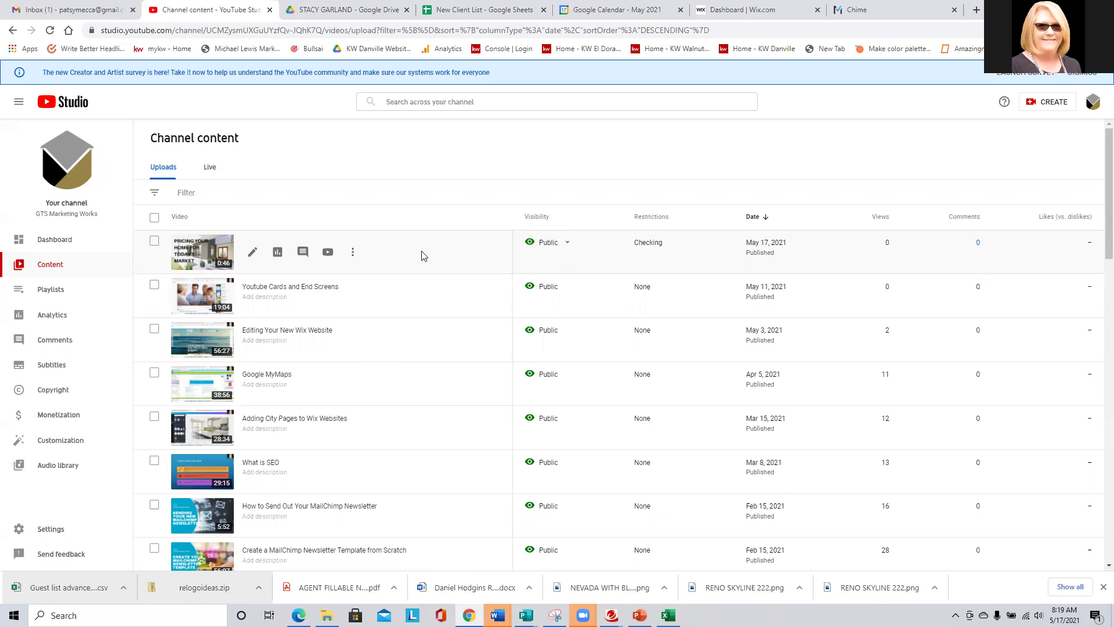
left_click(252, 254)
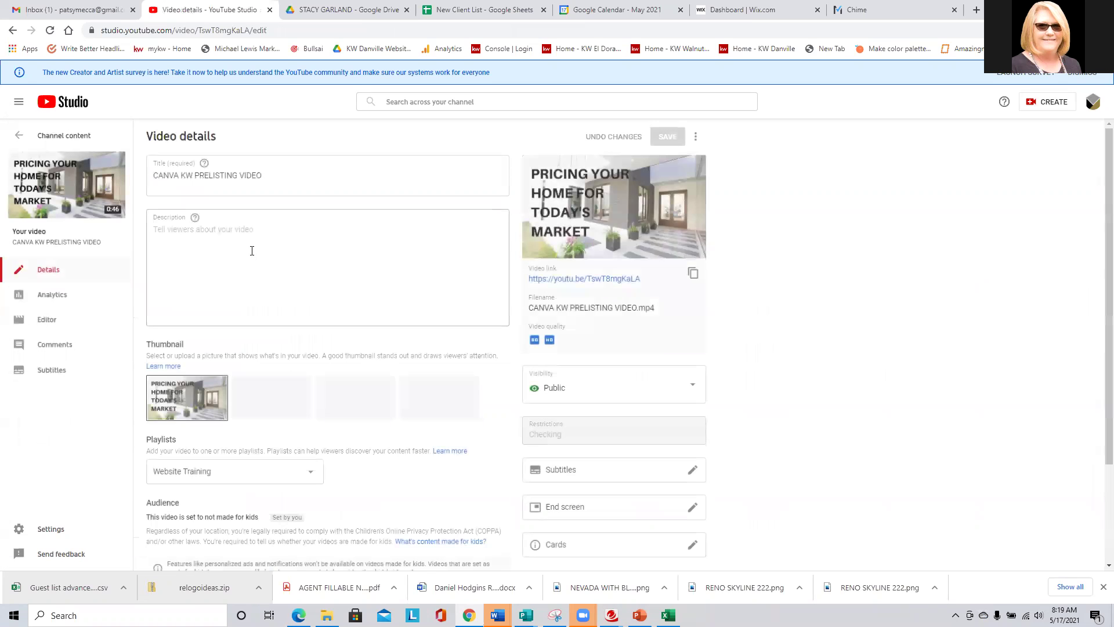
Paste the copied real-estate career paragraph into the video's description.
left_click(252, 250)
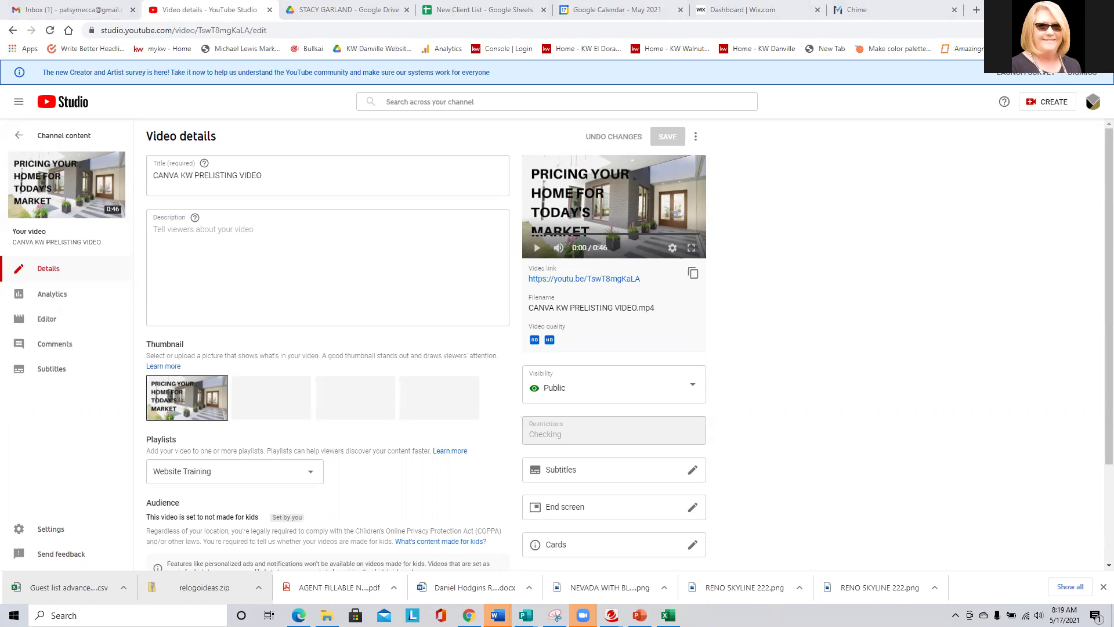
left_click(219, 256)
right_click(219, 256)
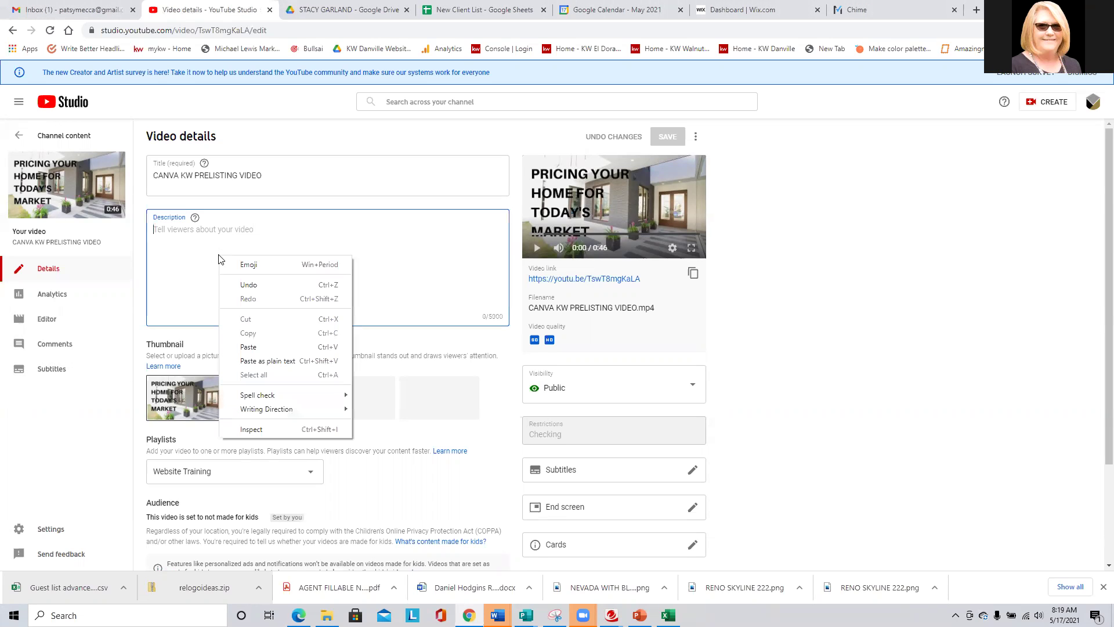
left_click(248, 348)
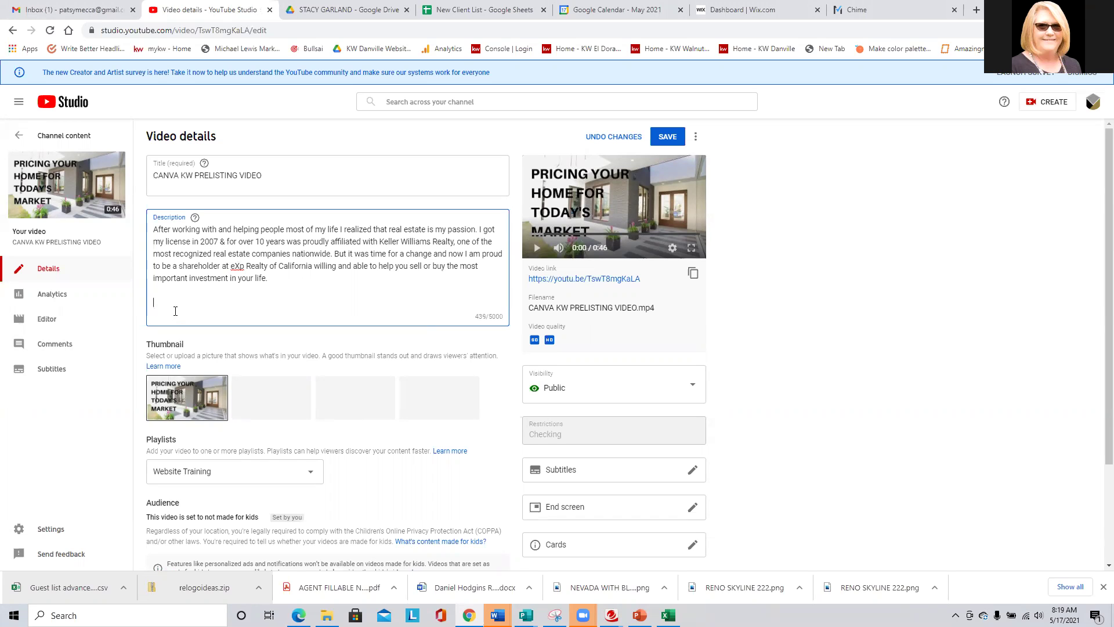
Review the additional video settings and save the updated details.
scroll(217, 297, "down", 2)
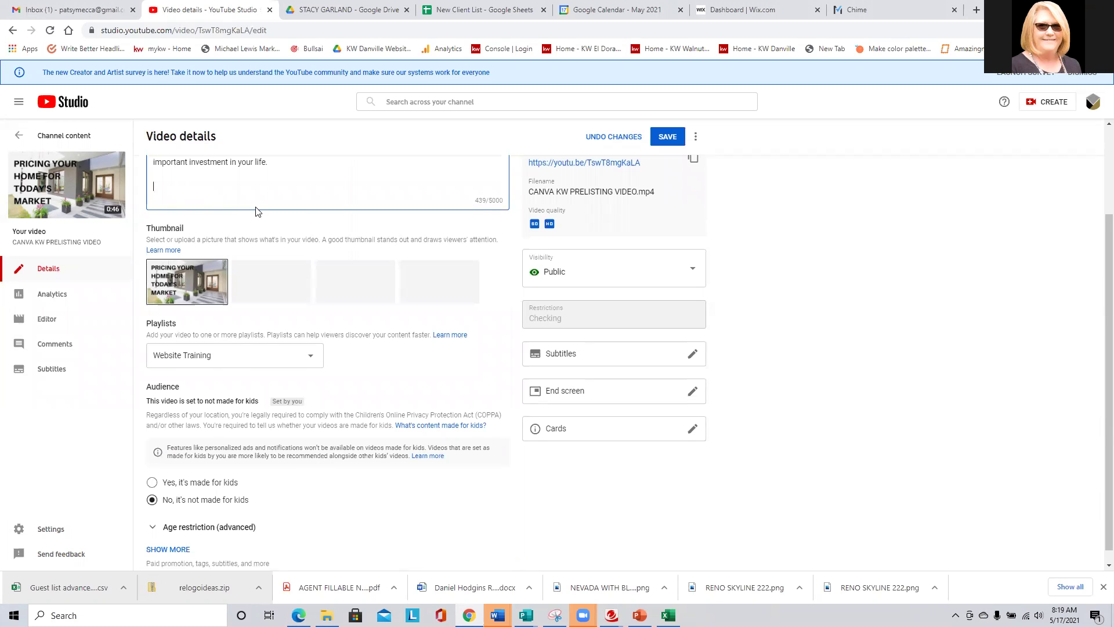
scroll(258, 212, "down", 1)
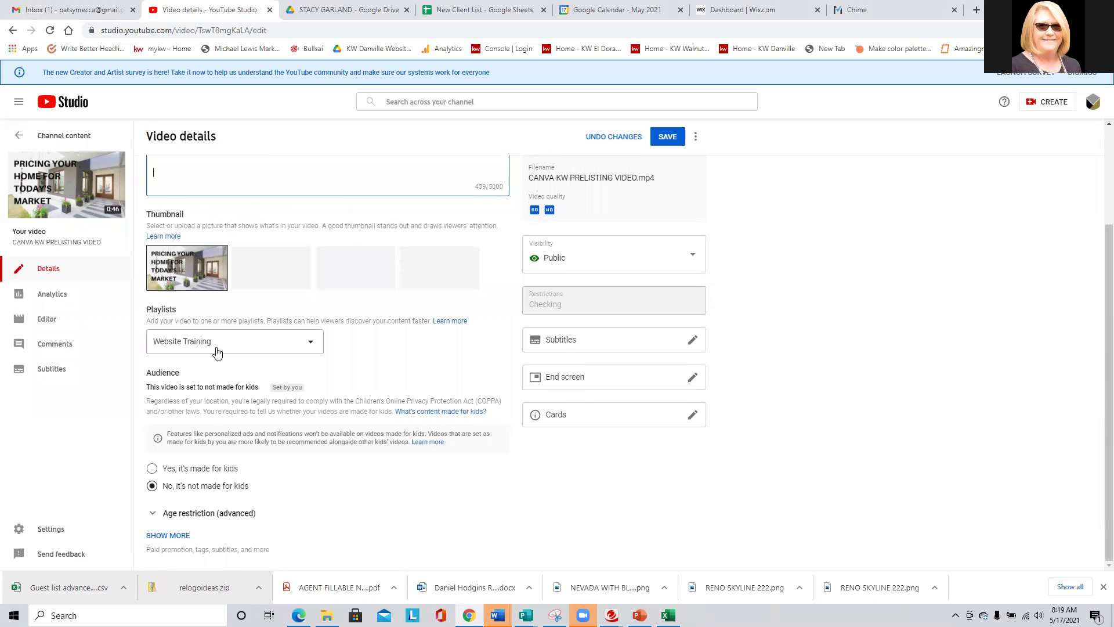
left_click(155, 537)
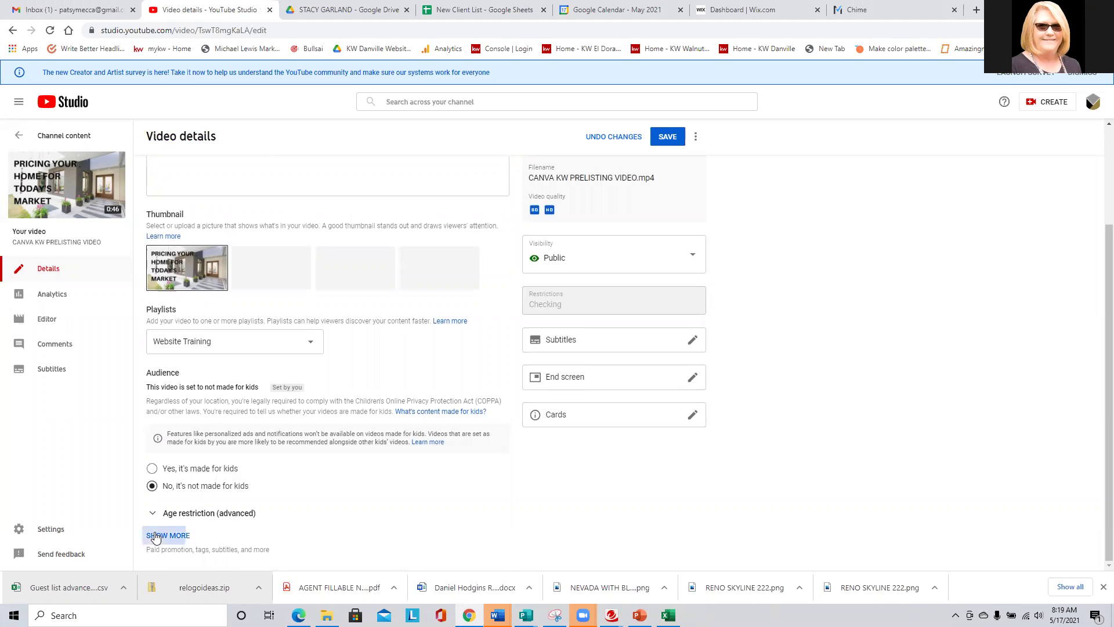
scroll(398, 461, "down", 5)
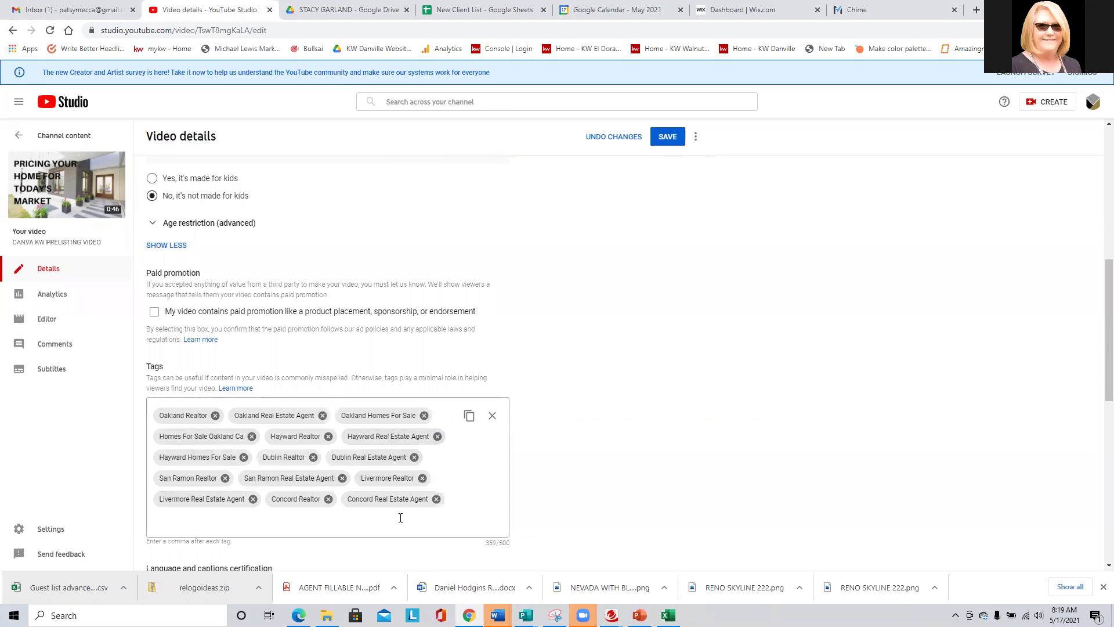
scroll(473, 515, "down", 6)
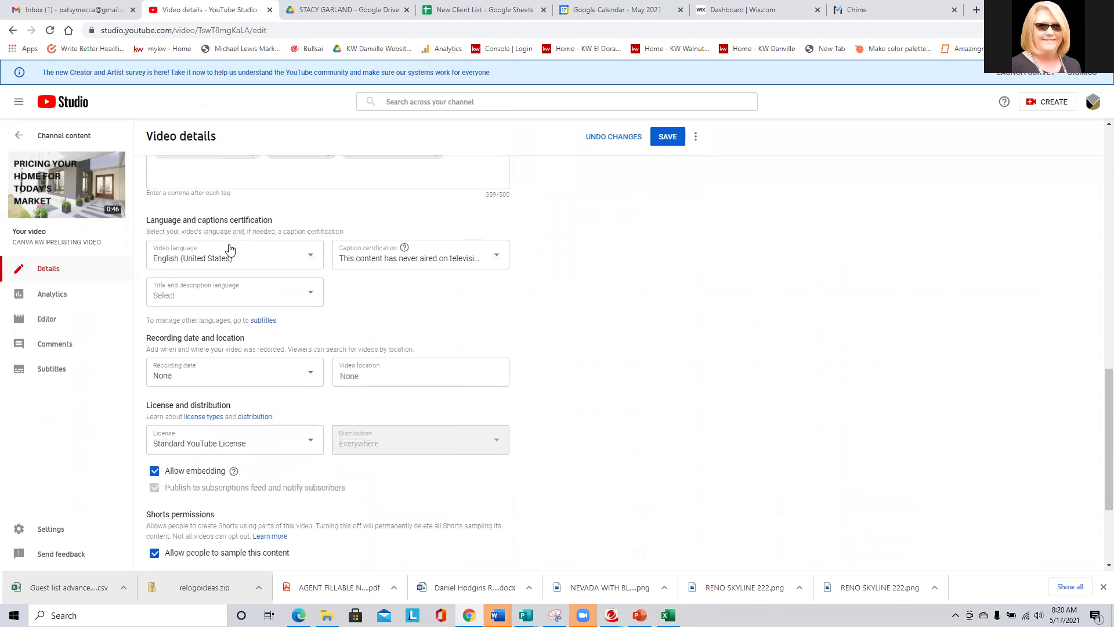
scroll(251, 356, "down", 2)
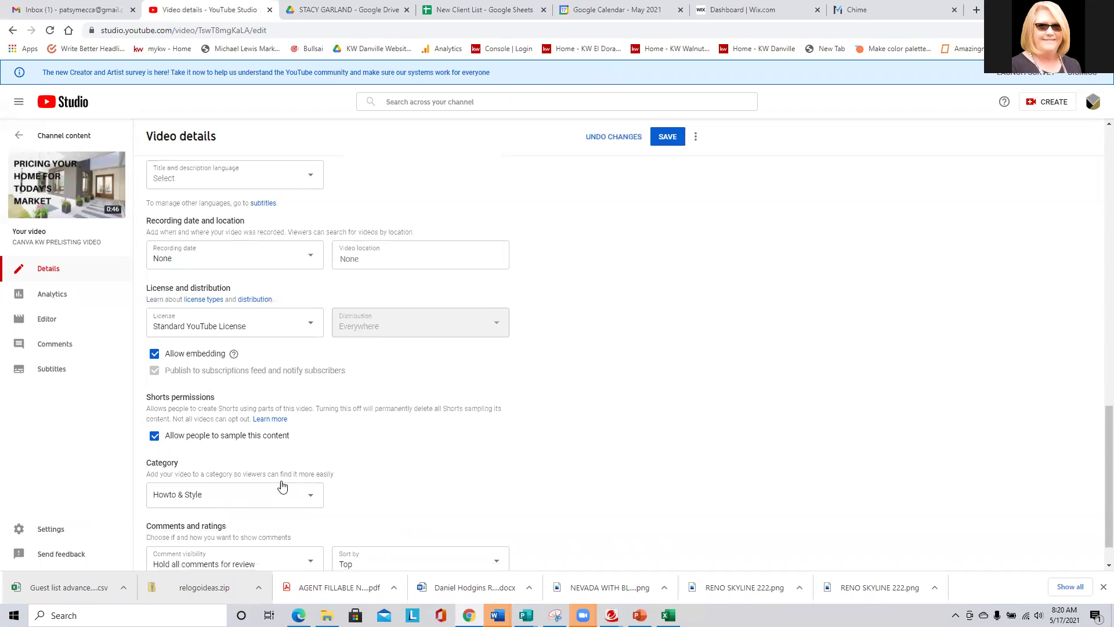
scroll(282, 488, "down", 1)
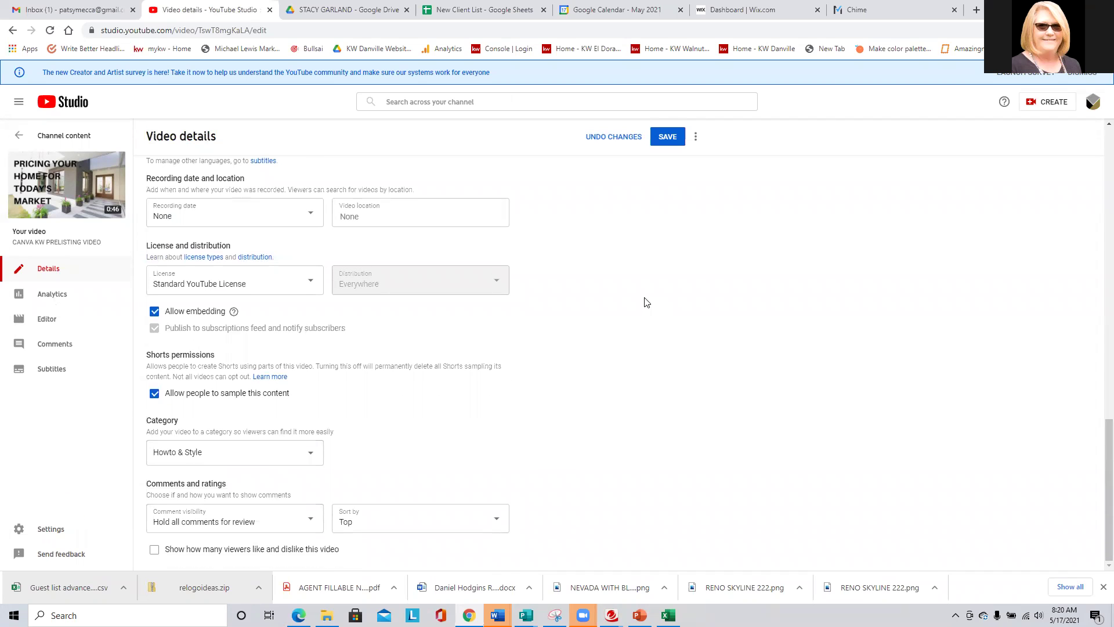
left_click(666, 137)
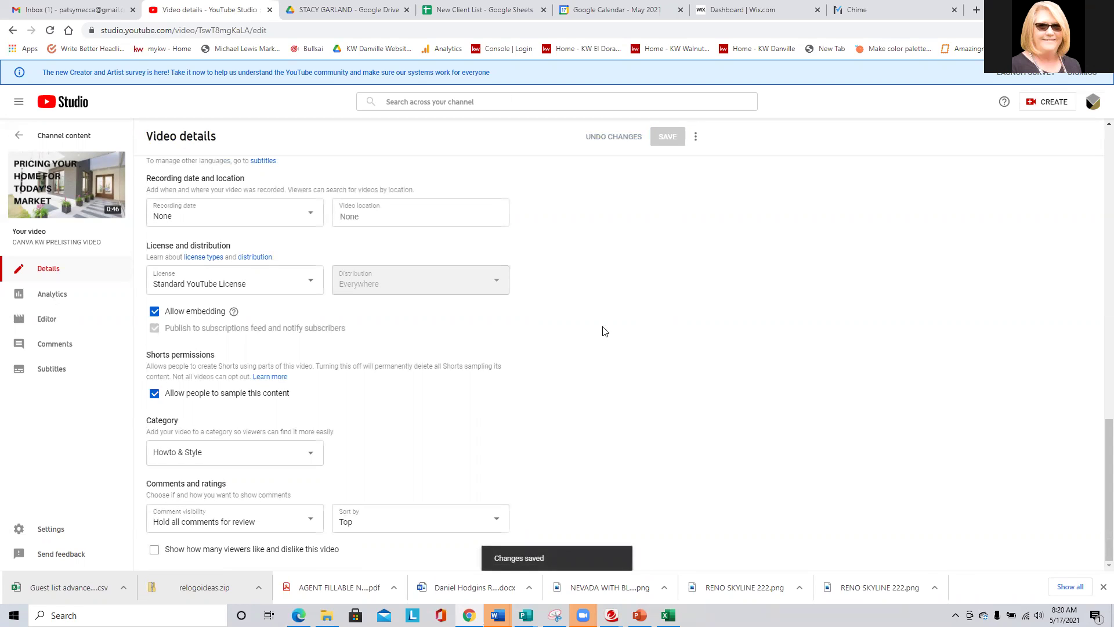
Return to Channel content and reopen CANVA KW PRELISTING VIDEO in the Editor.
scroll(584, 394, "up", 10)
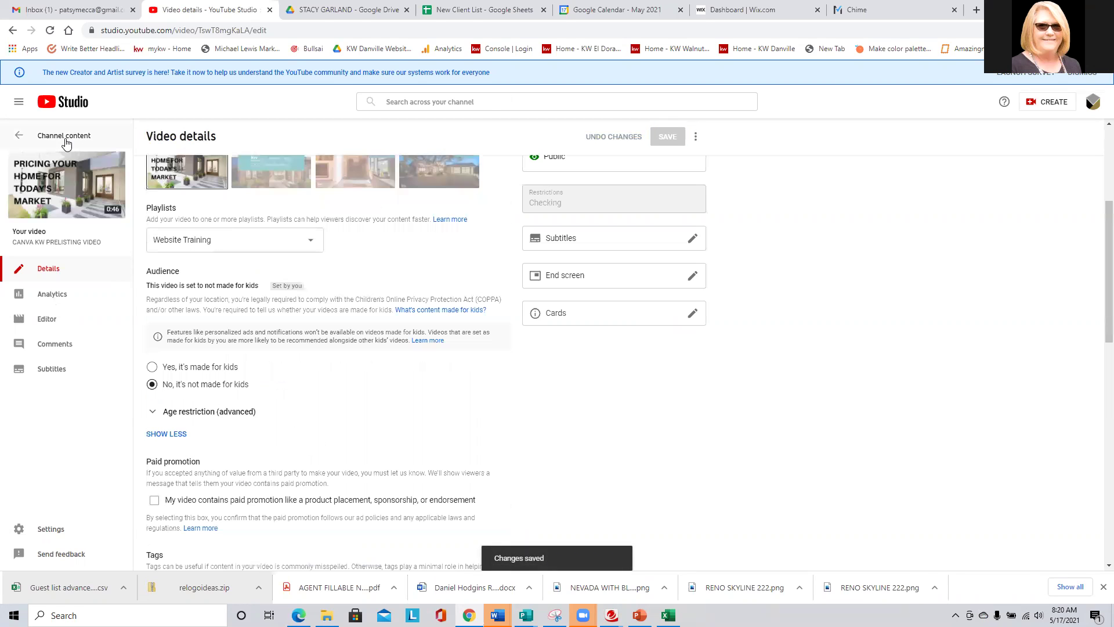
left_click(90, 137)
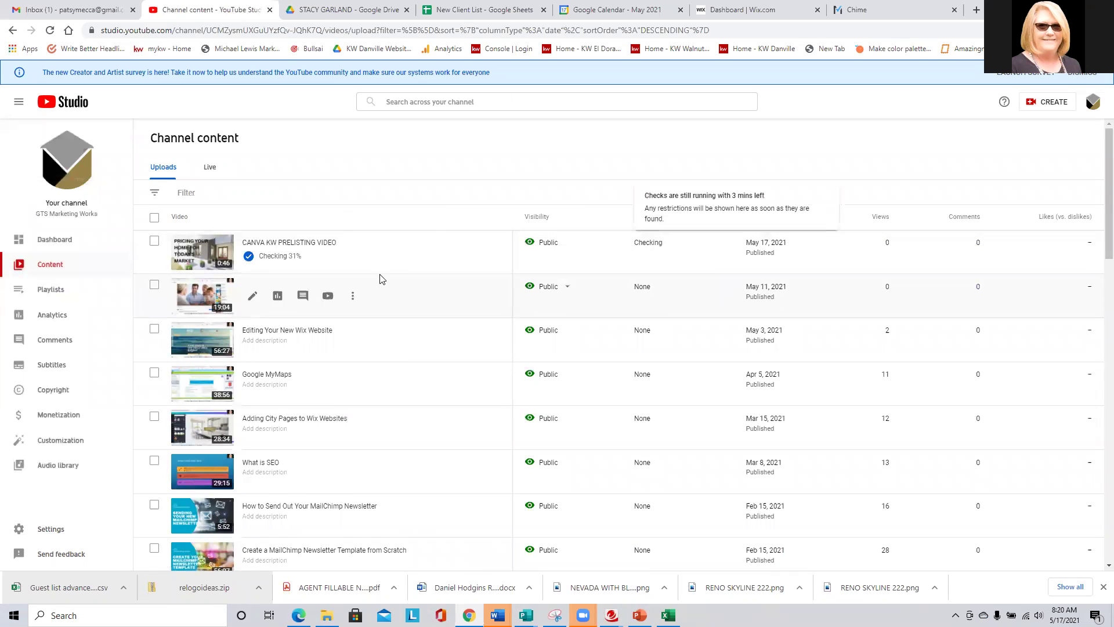
left_click(255, 251)
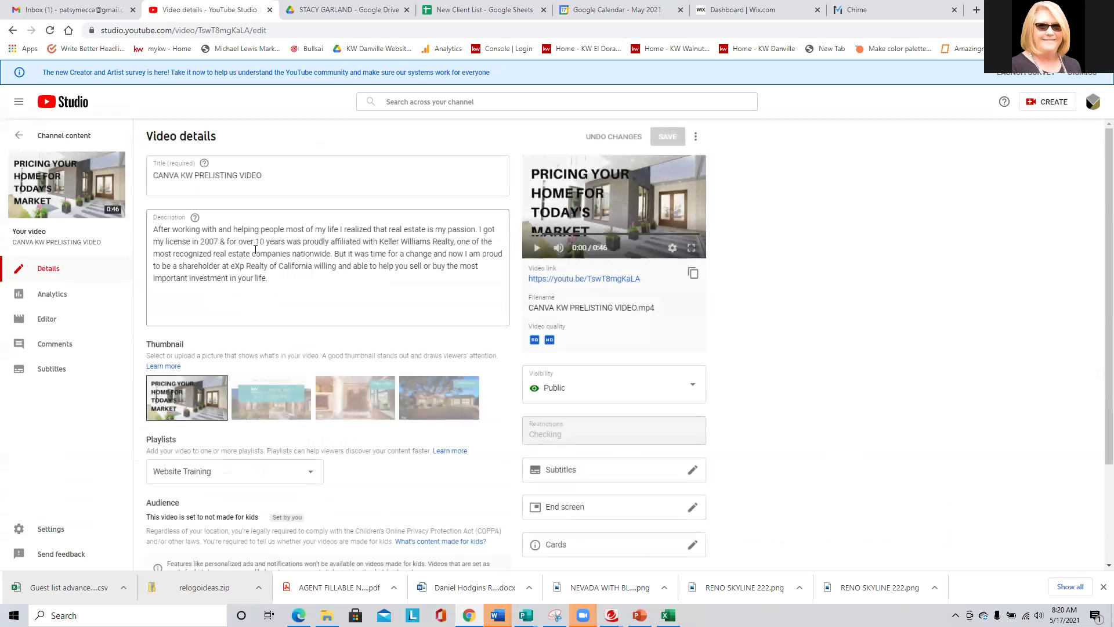
left_click(50, 319)
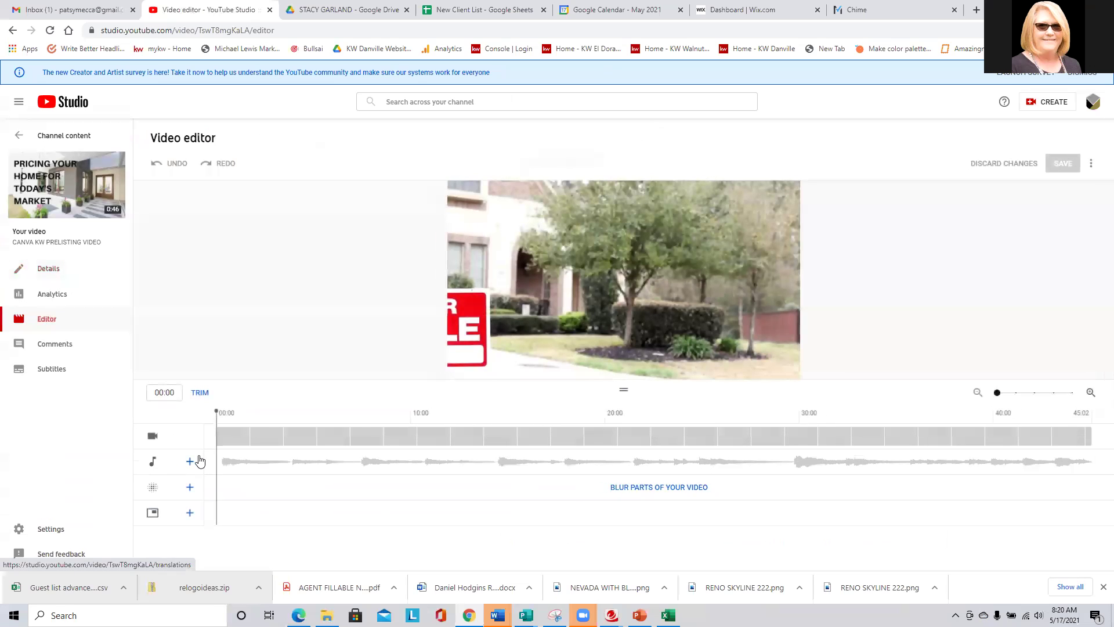
Open the Editor's free audio library and filter it to the Country & Folk genre.
left_click(190, 463)
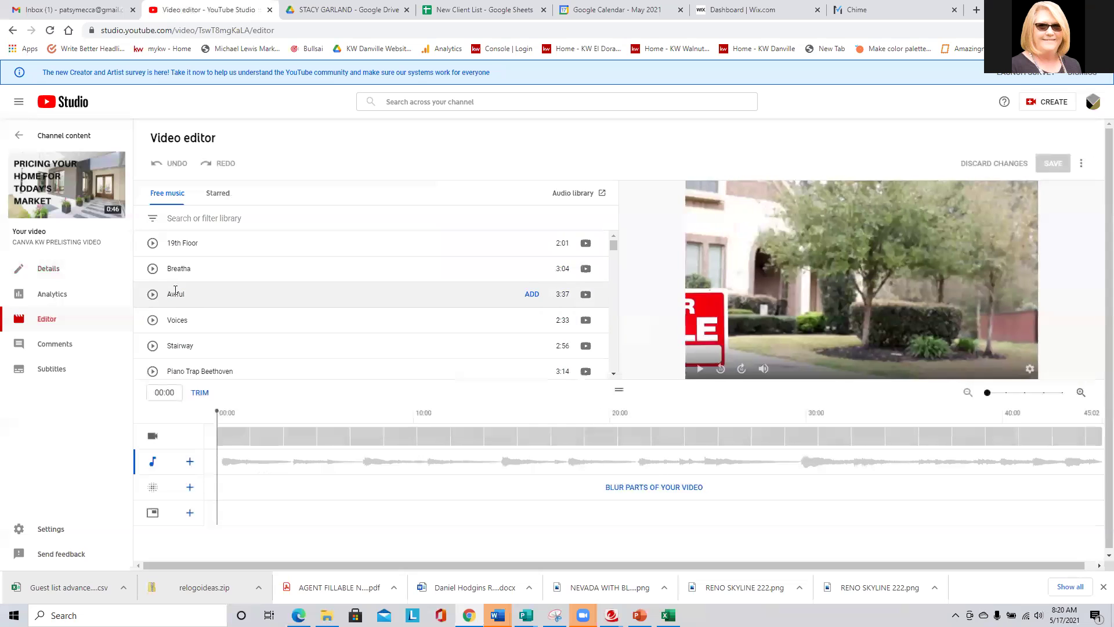
left_click(169, 196)
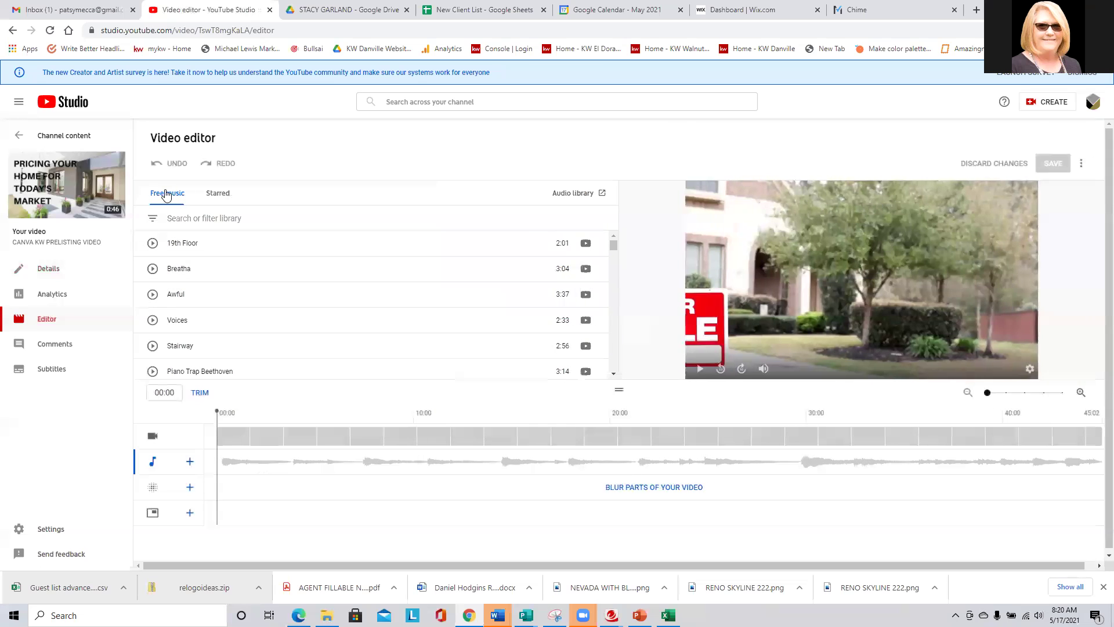
left_click(154, 219)
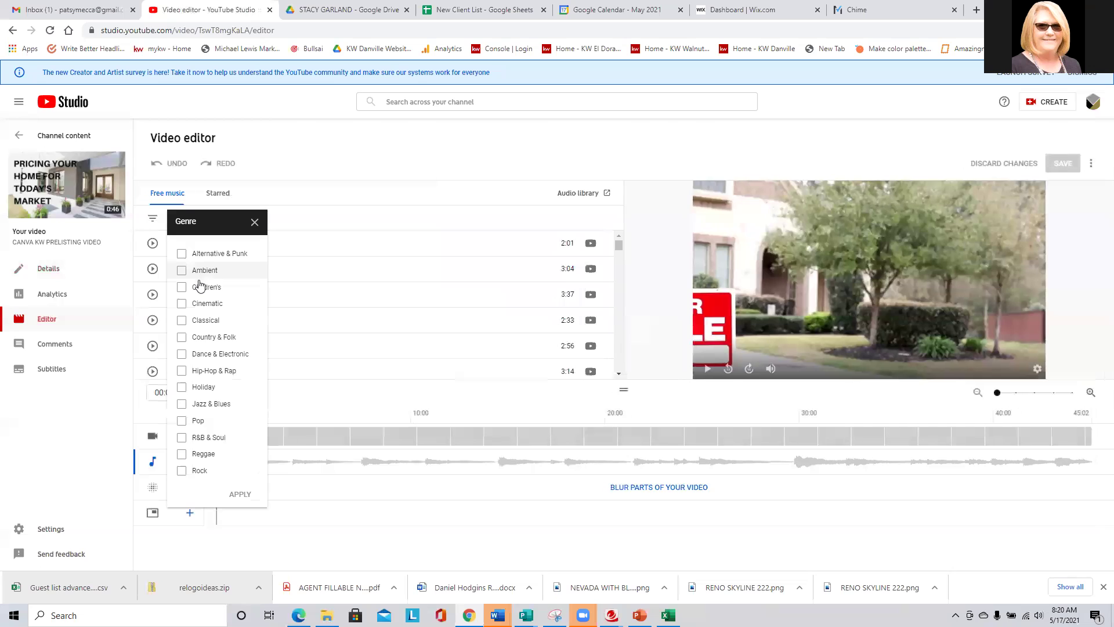
left_click(181, 341)
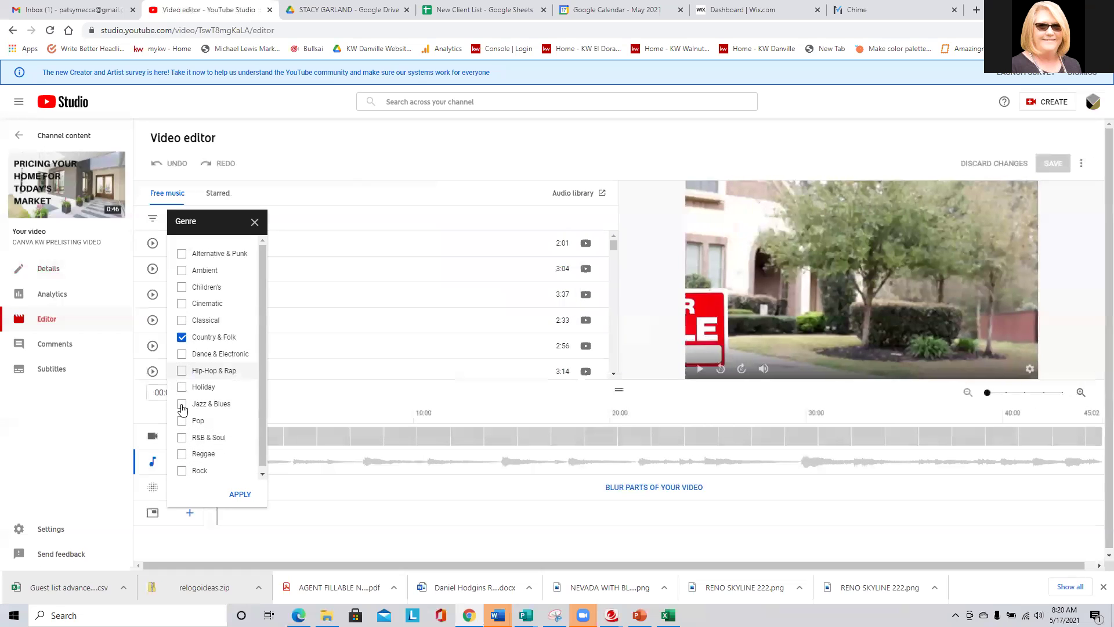
scroll(217, 390, "down", 1)
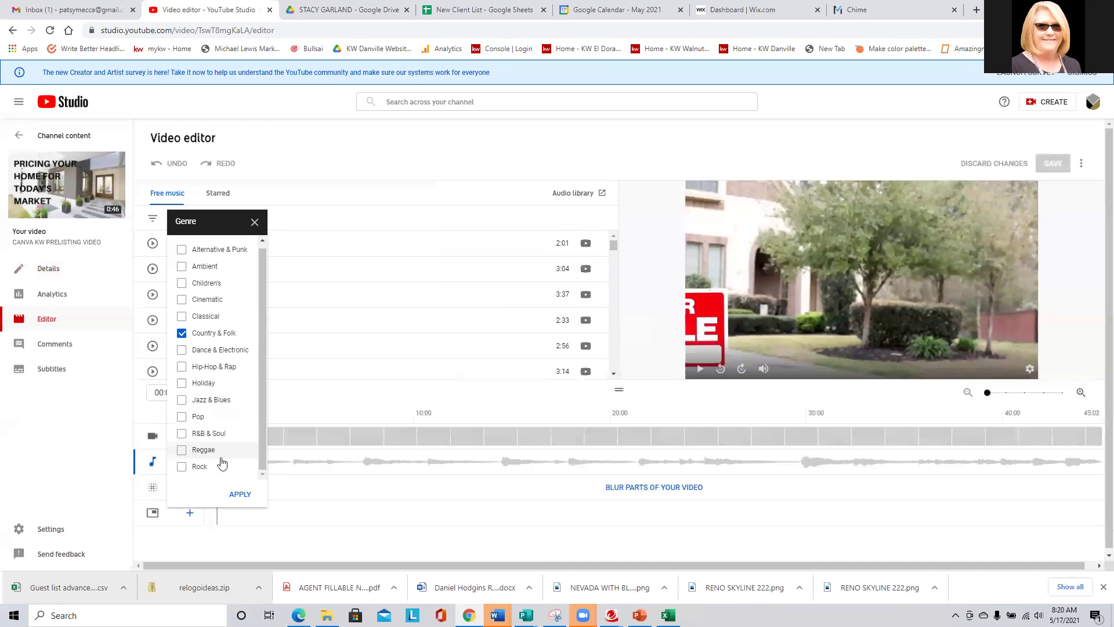
left_click(241, 495)
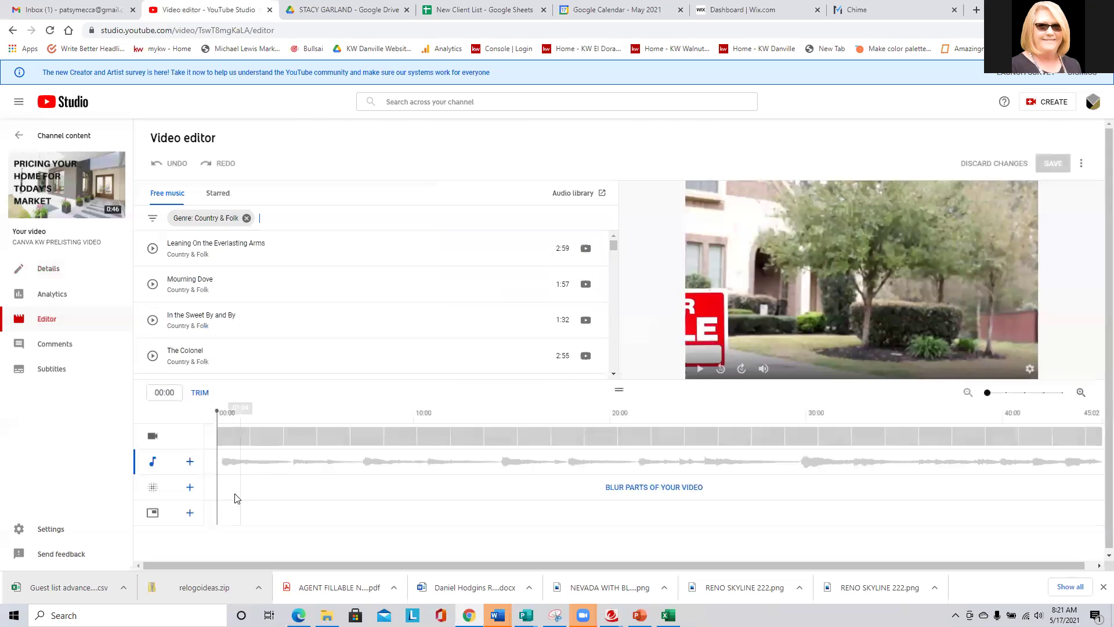
Preview In the Sweet By and By and add it to the video's audio.
left_click(152, 320)
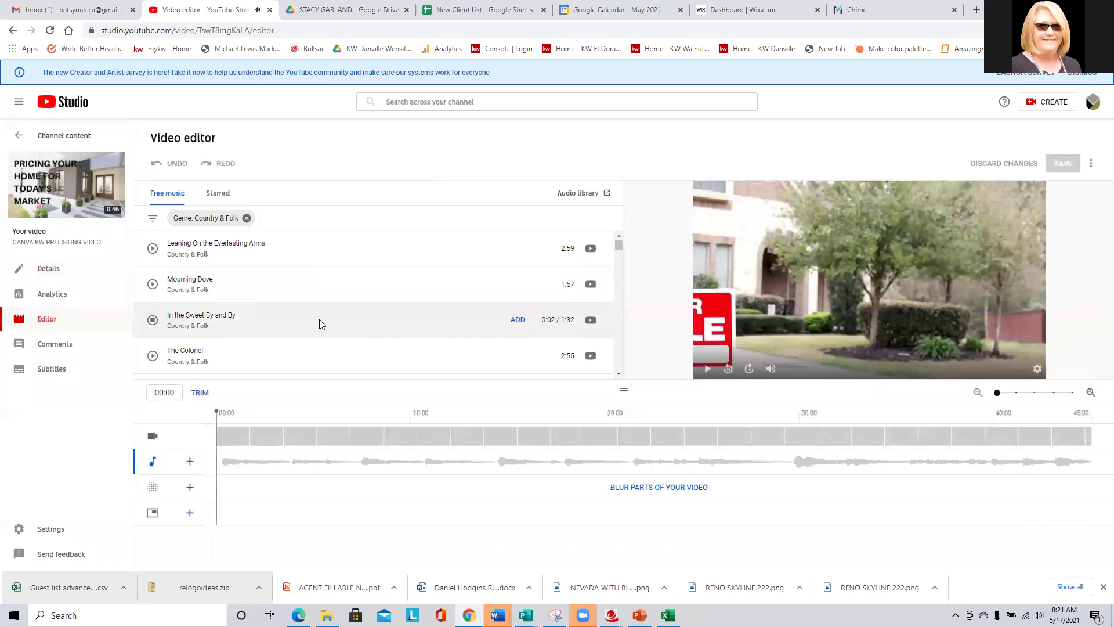
left_click(152, 321)
scroll(293, 330, "down", 2)
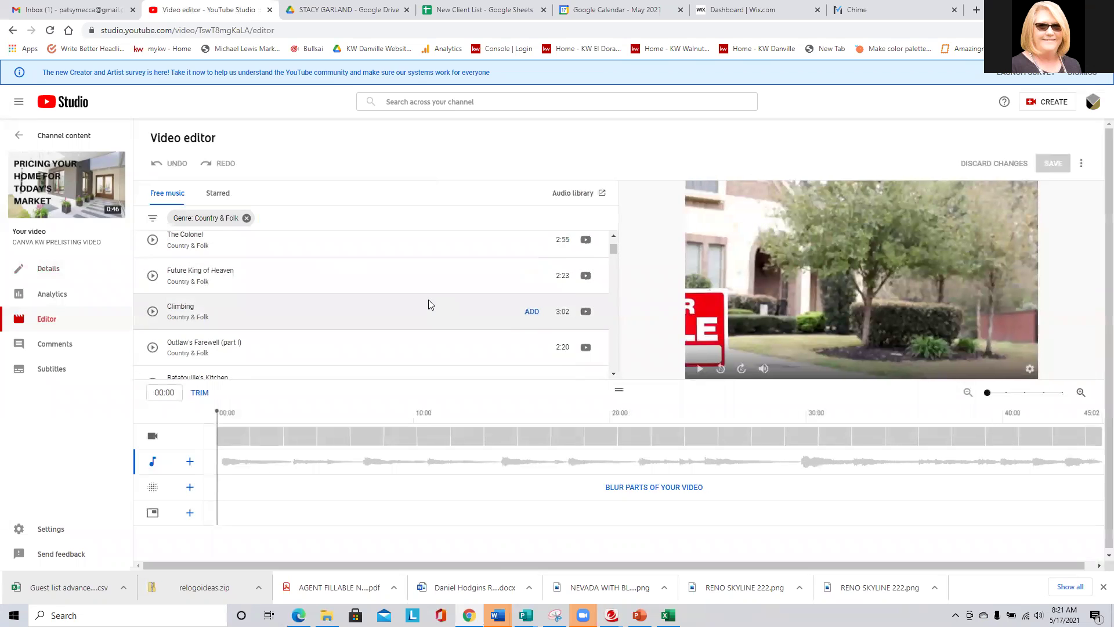
scroll(428, 302, "down", 1)
scroll(428, 303, "down", 1)
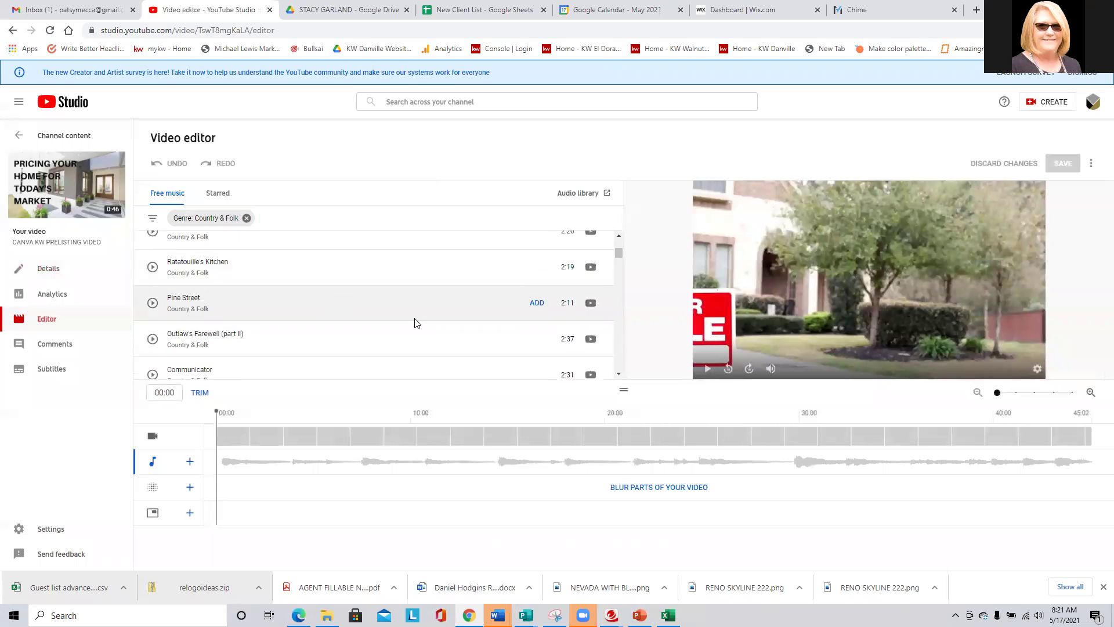
scroll(414, 318, "up", 3)
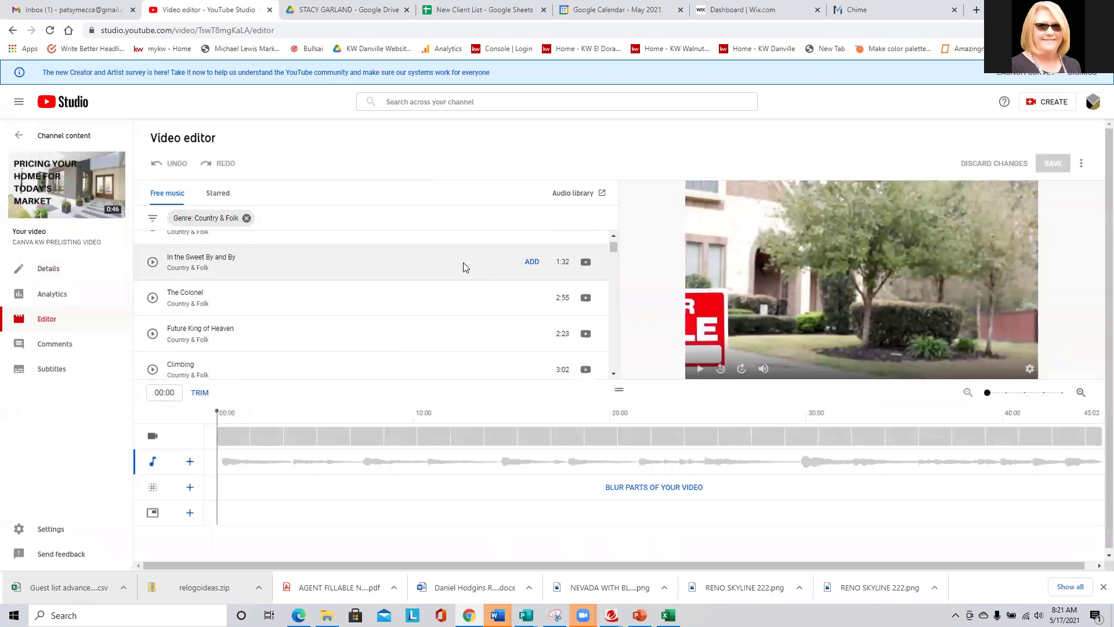
left_click(532, 263)
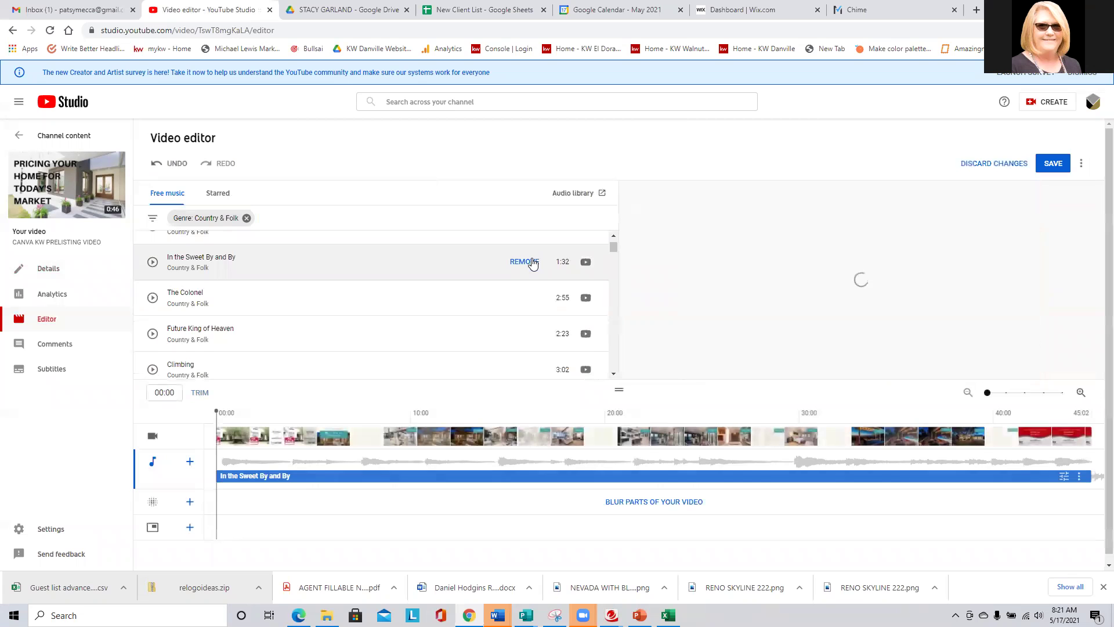
Save the edited video and go back to the Channel content uploads list.
left_click(1052, 166)
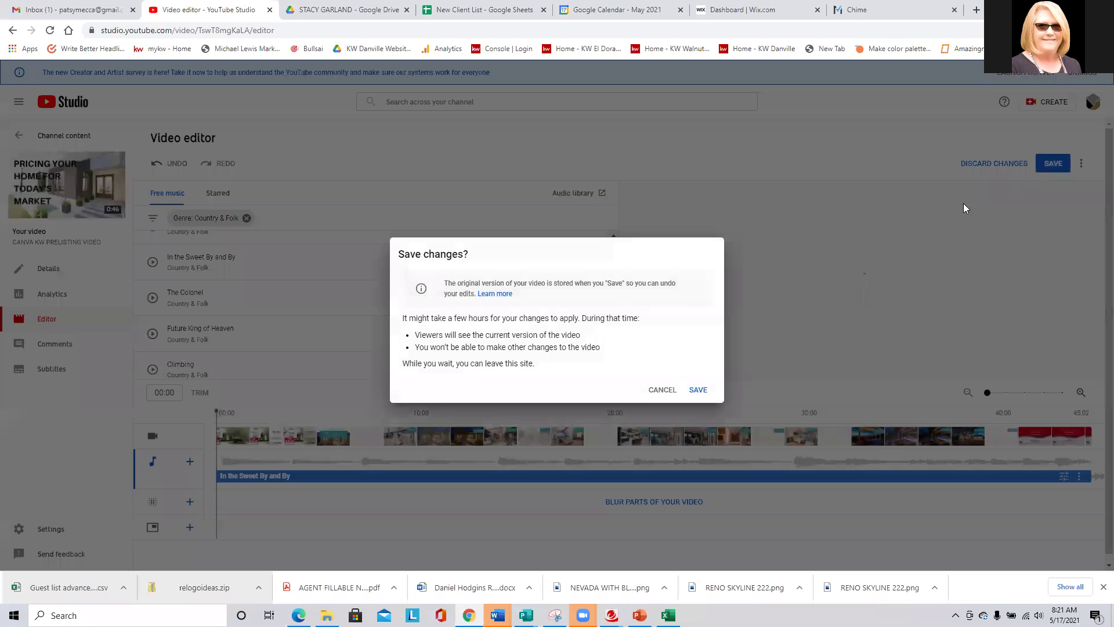
left_click(699, 391)
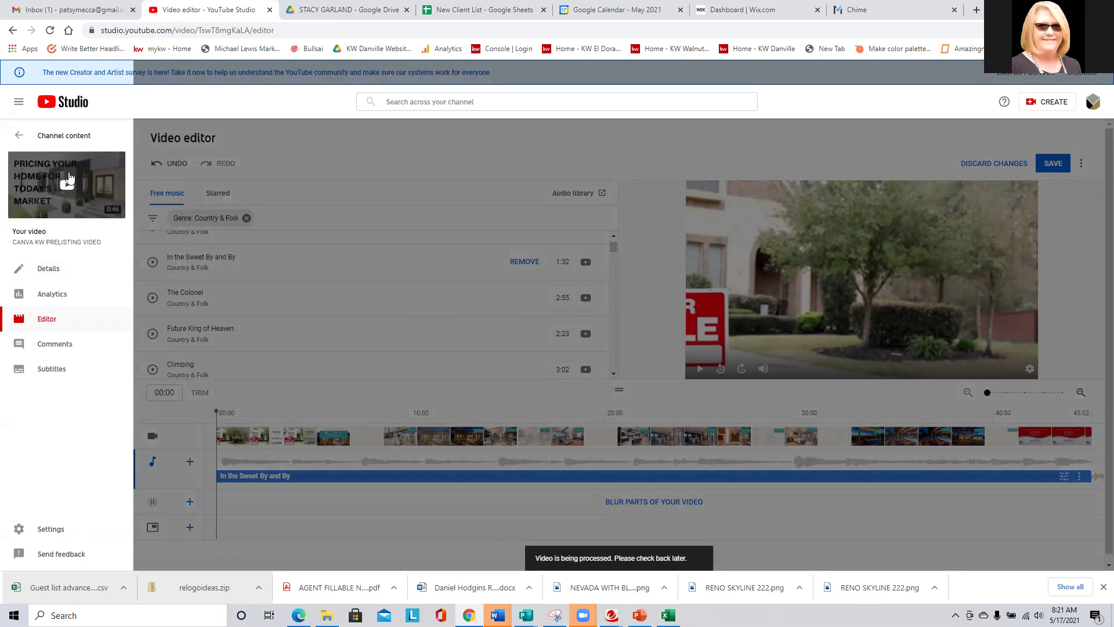
left_click(76, 137)
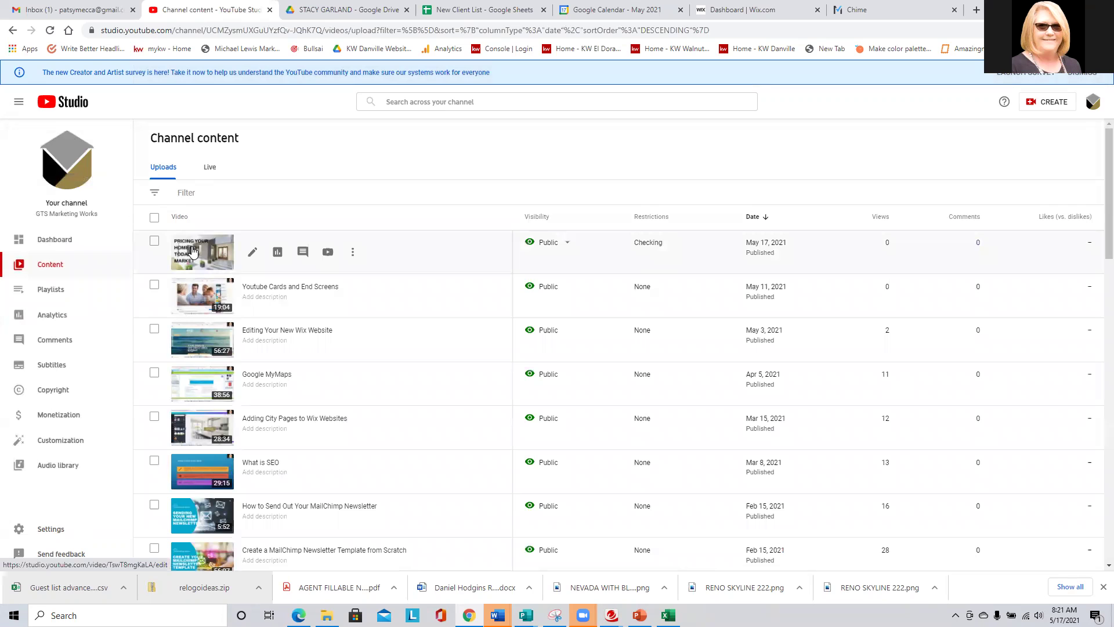
left_click(252, 253)
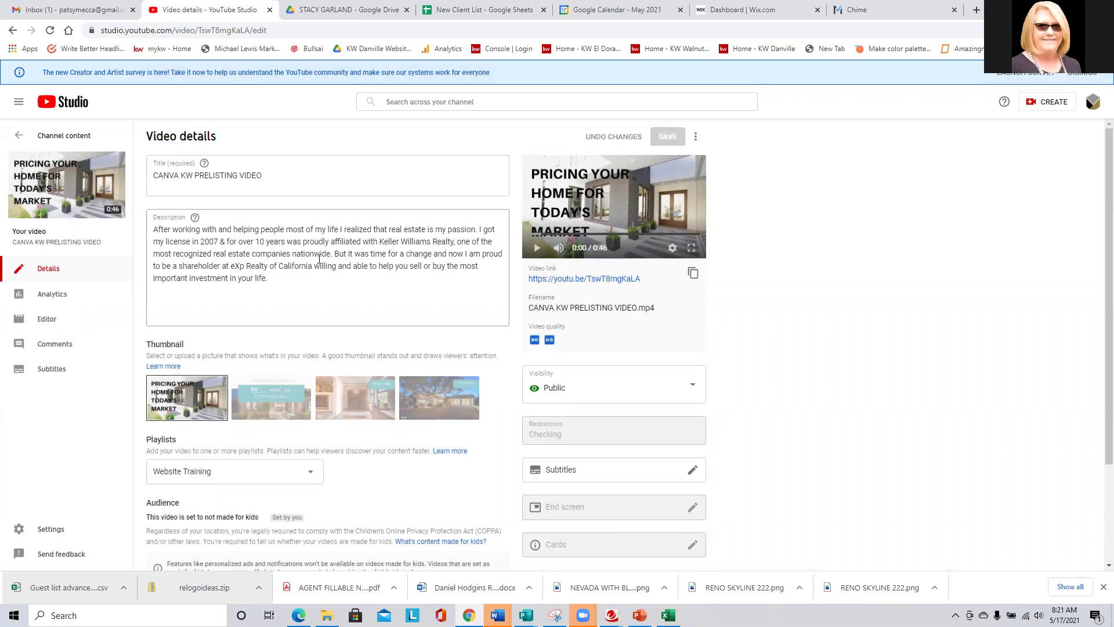
Locate the May 11 Youtube Cards and End Screens upload and open its details.
scroll(321, 262, "down", 1)
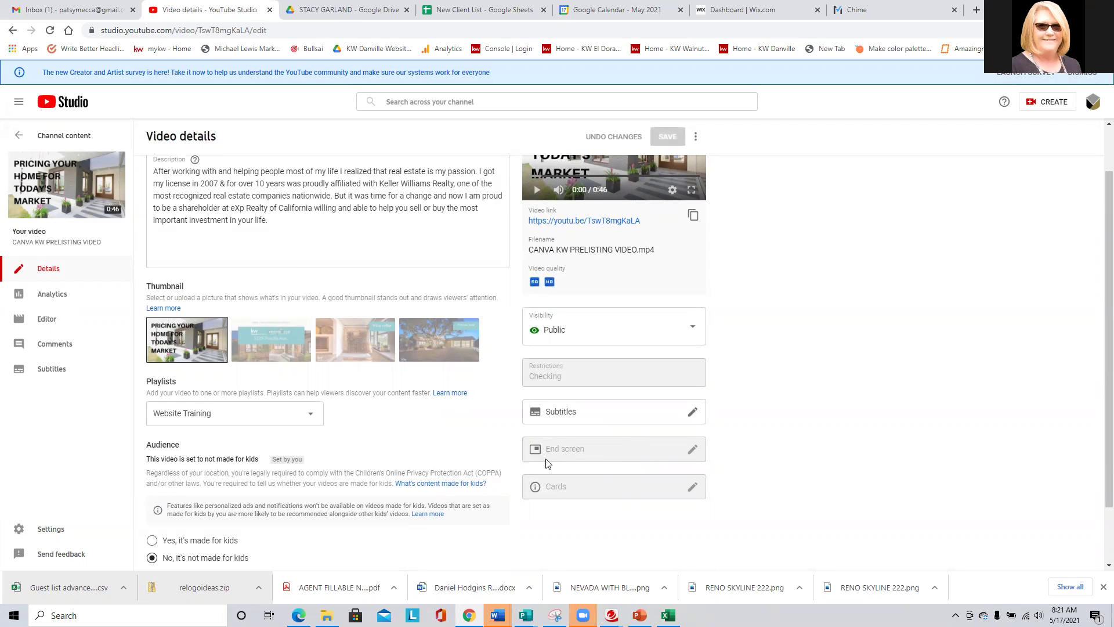
left_click(62, 136)
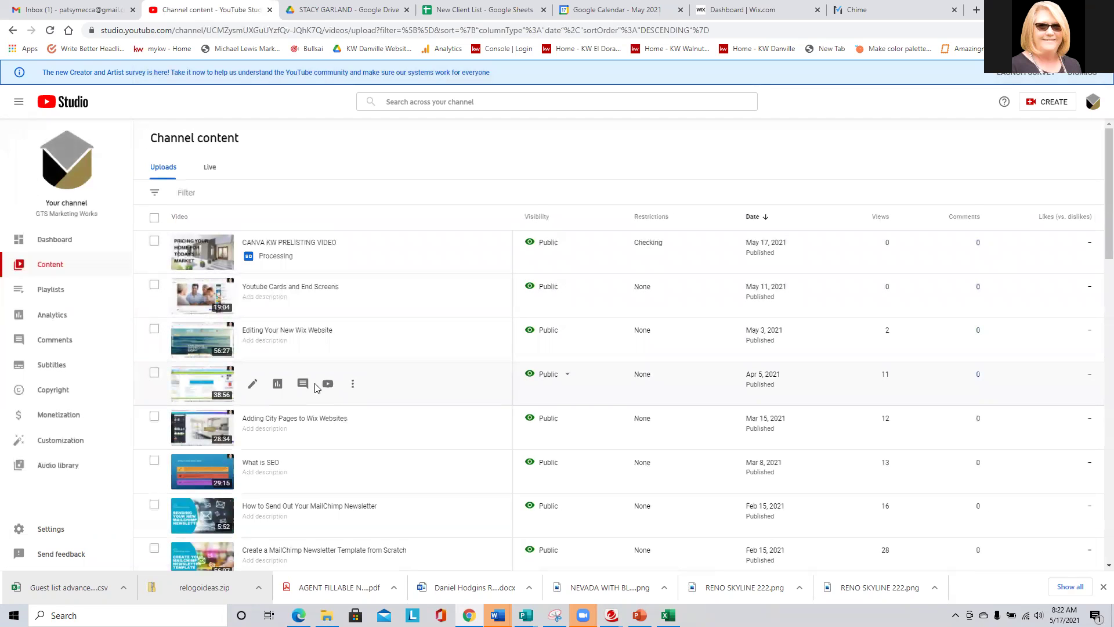
scroll(393, 396, "down", 12)
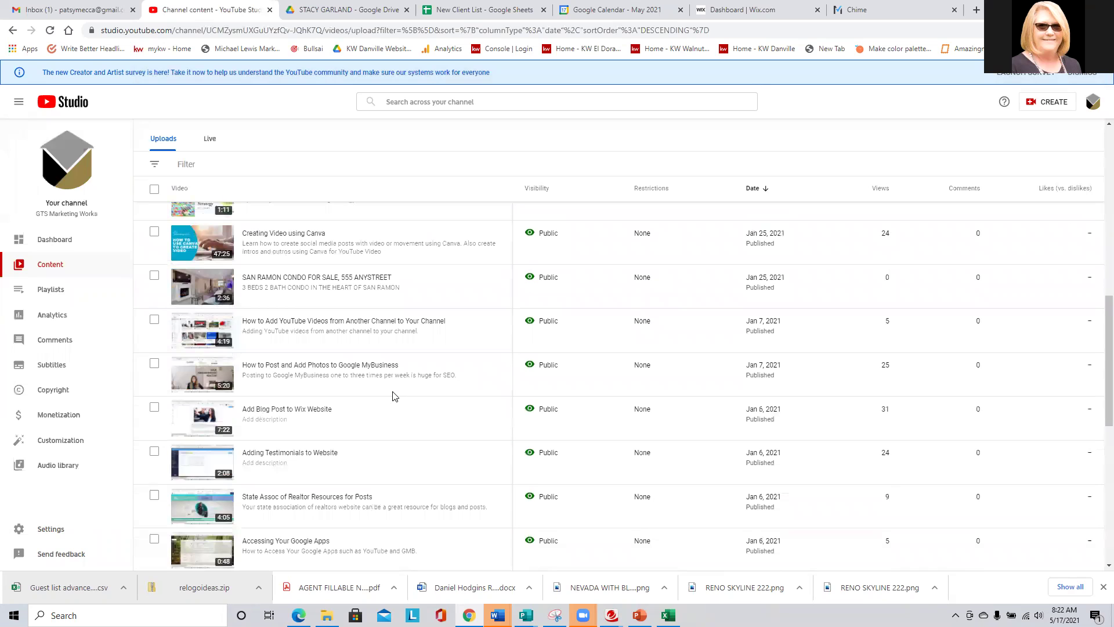
scroll(393, 397, "down", 8)
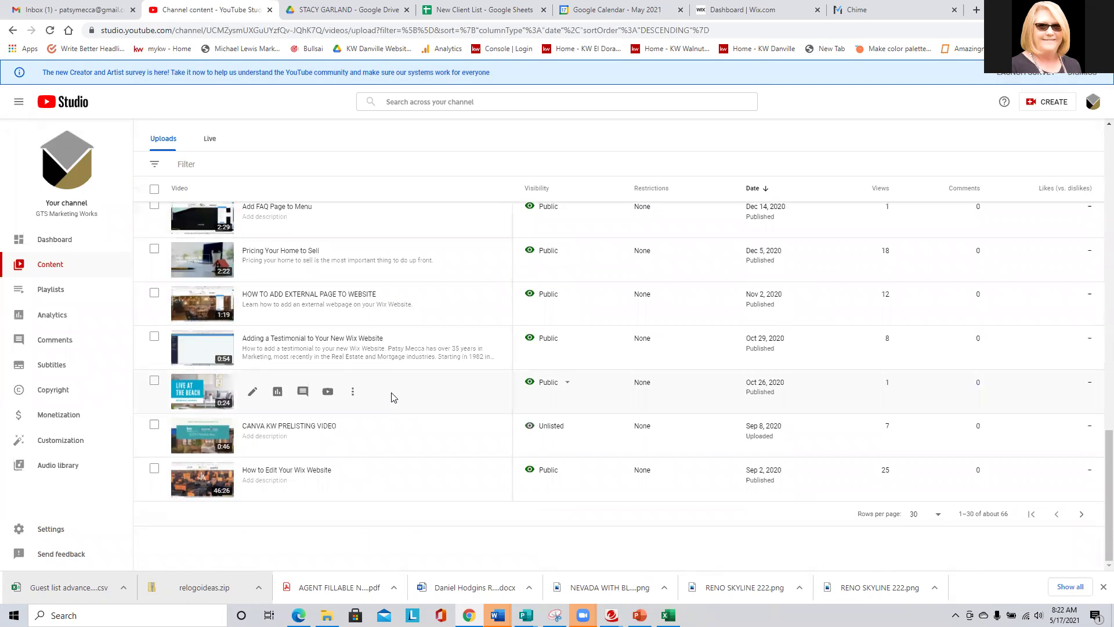
scroll(351, 427, "up", 20)
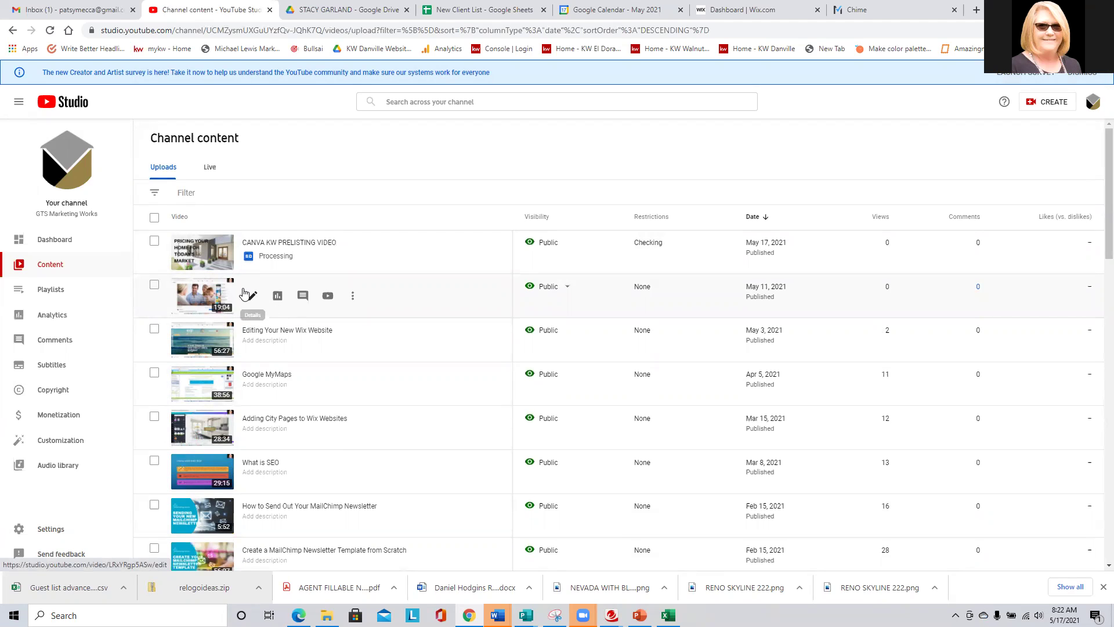
left_click(252, 296)
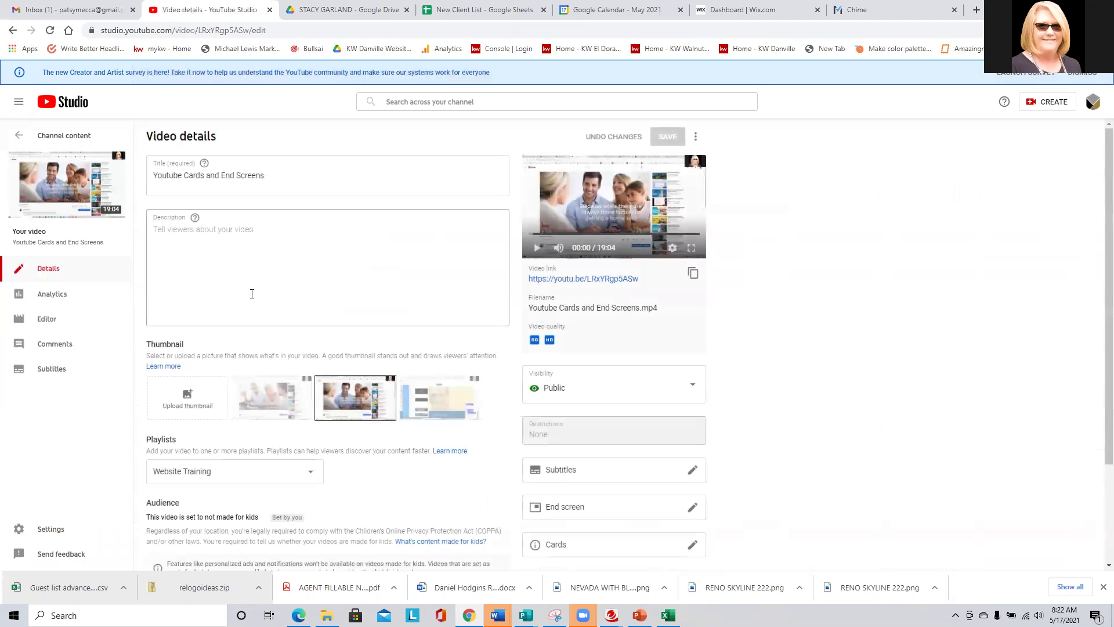
Open the Cards editor for Youtube Cards and End Screens and place the playhead at 01:40.
left_click(263, 266)
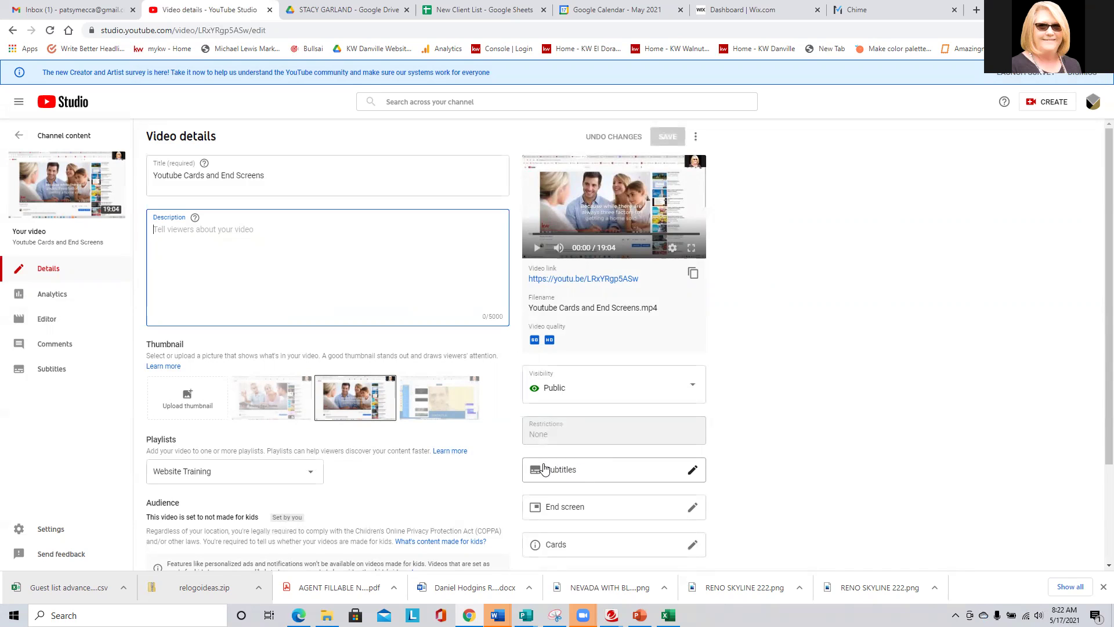
left_click(559, 548)
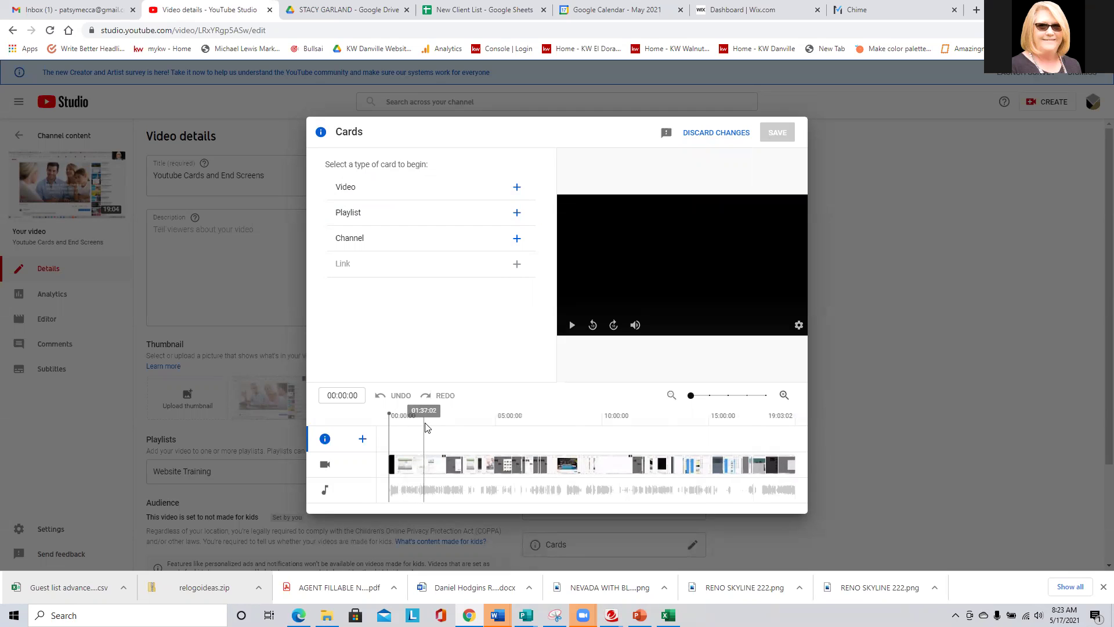
left_click(426, 428)
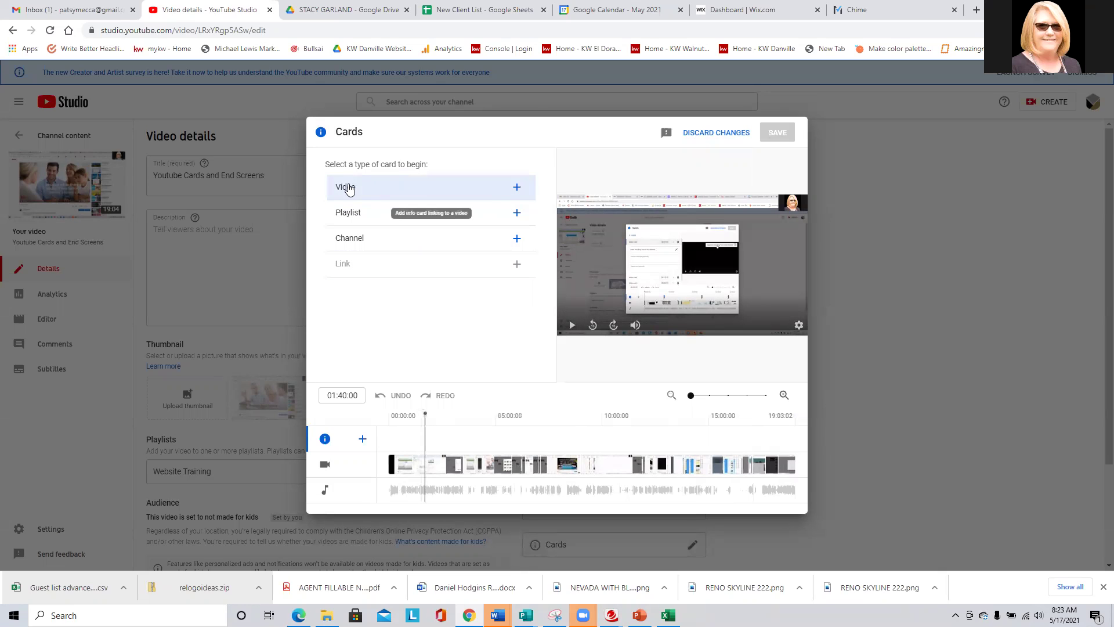
Add video cards at 01:40 (Zoom, PowerPoint and Canva) and 05:38:09 (Creating Video using Canva).
left_click(515, 186)
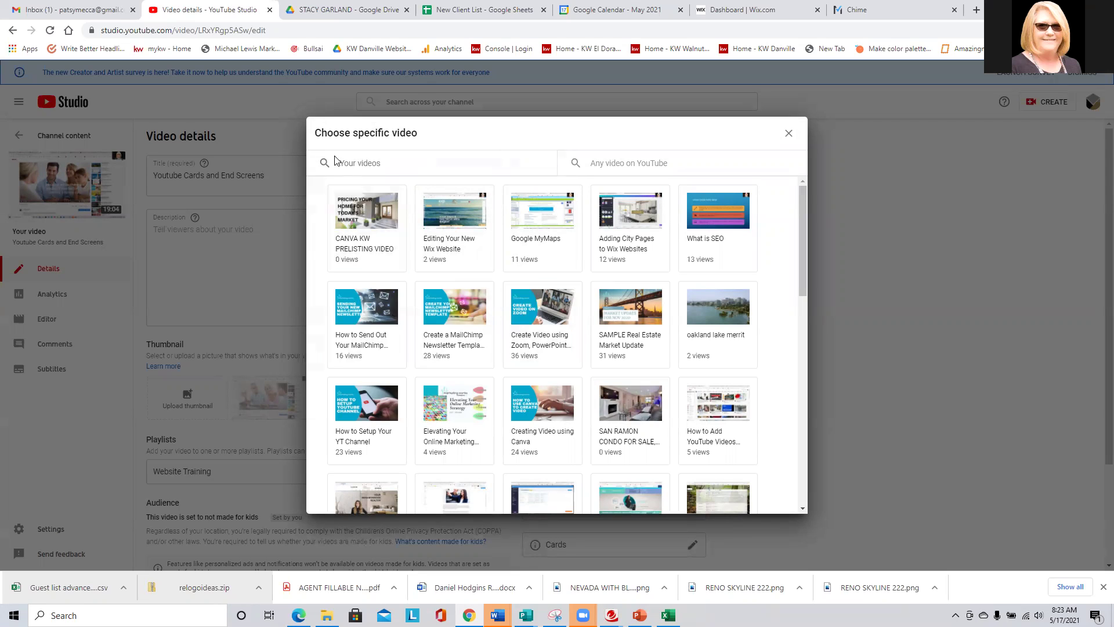
left_click(525, 309)
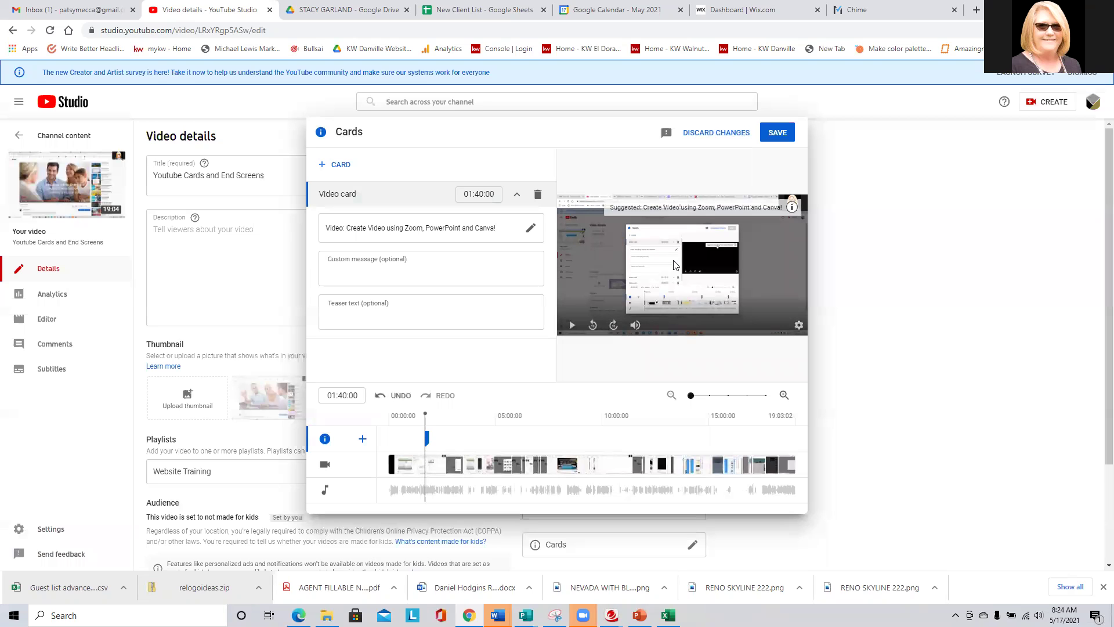
left_click(325, 168)
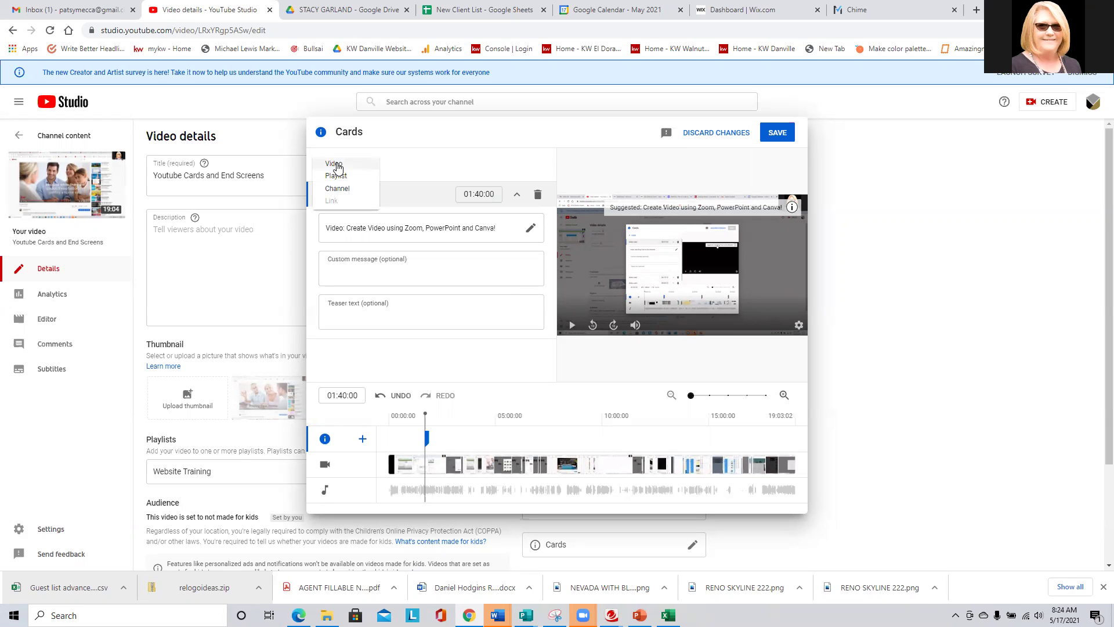
left_click(336, 165)
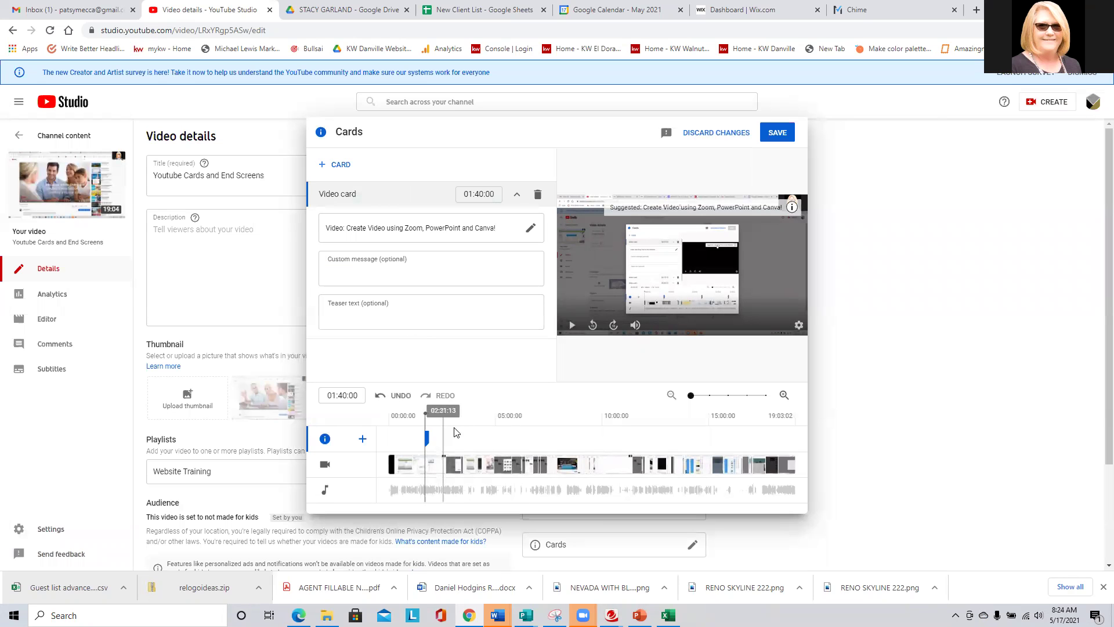
left_click(509, 420)
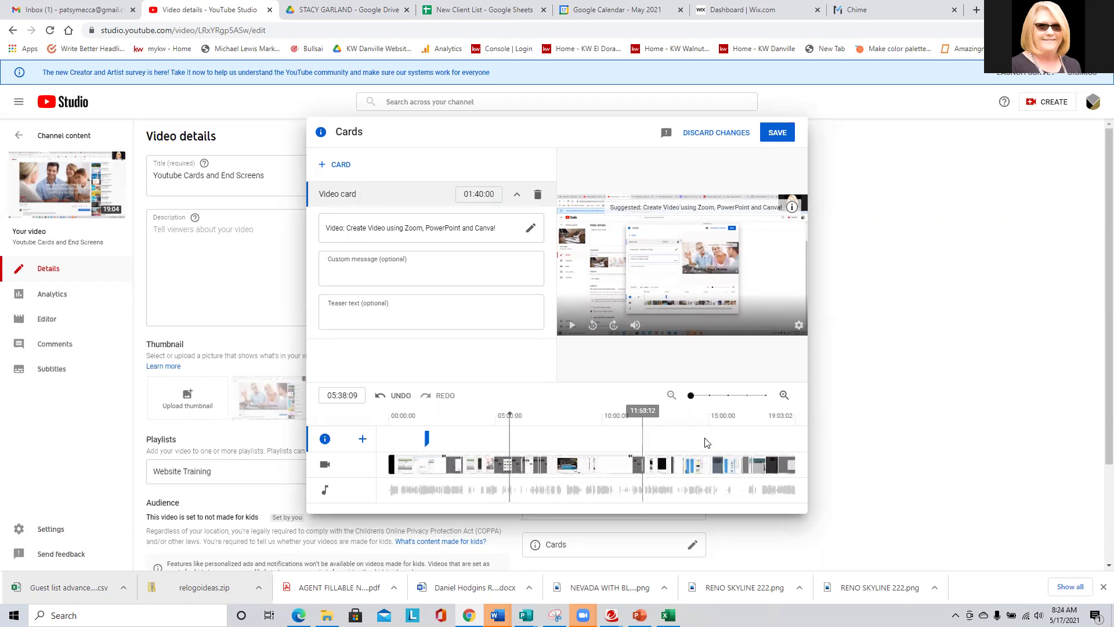
left_click(323, 166)
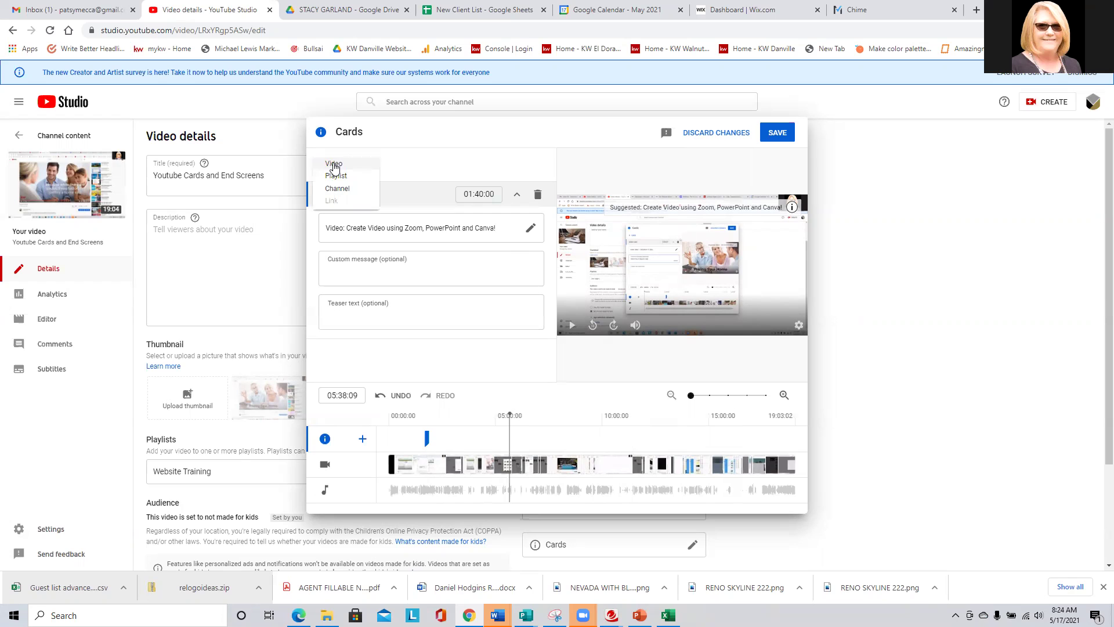
left_click(334, 164)
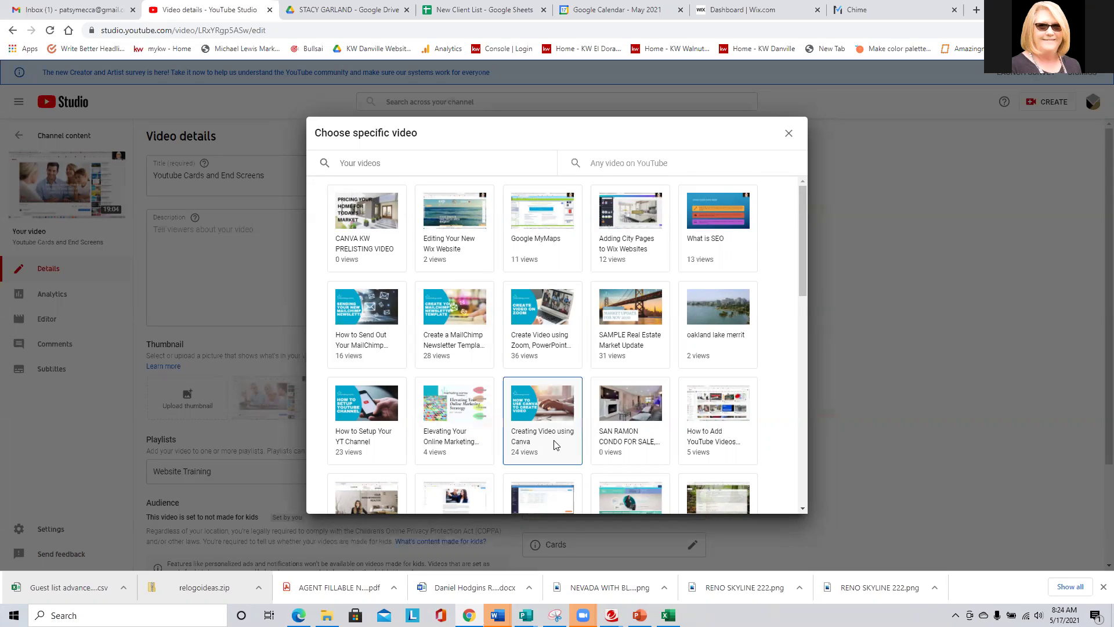
left_click(549, 408)
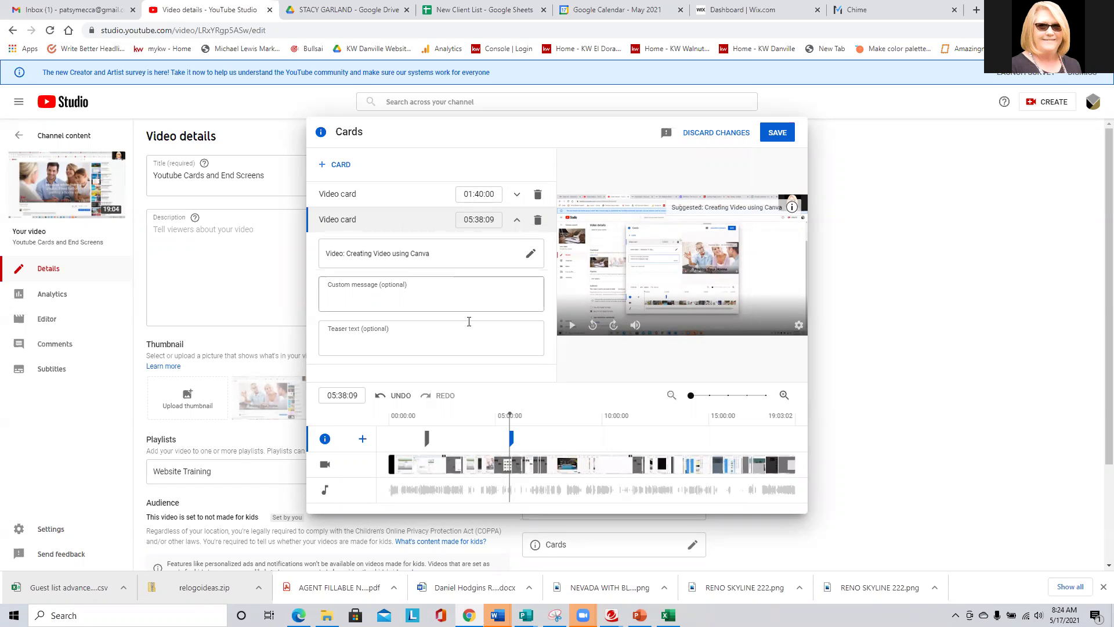
Add a Website Training playlist card at 10:41:10, then begin a channel card at 13:08:13.
left_click(616, 436)
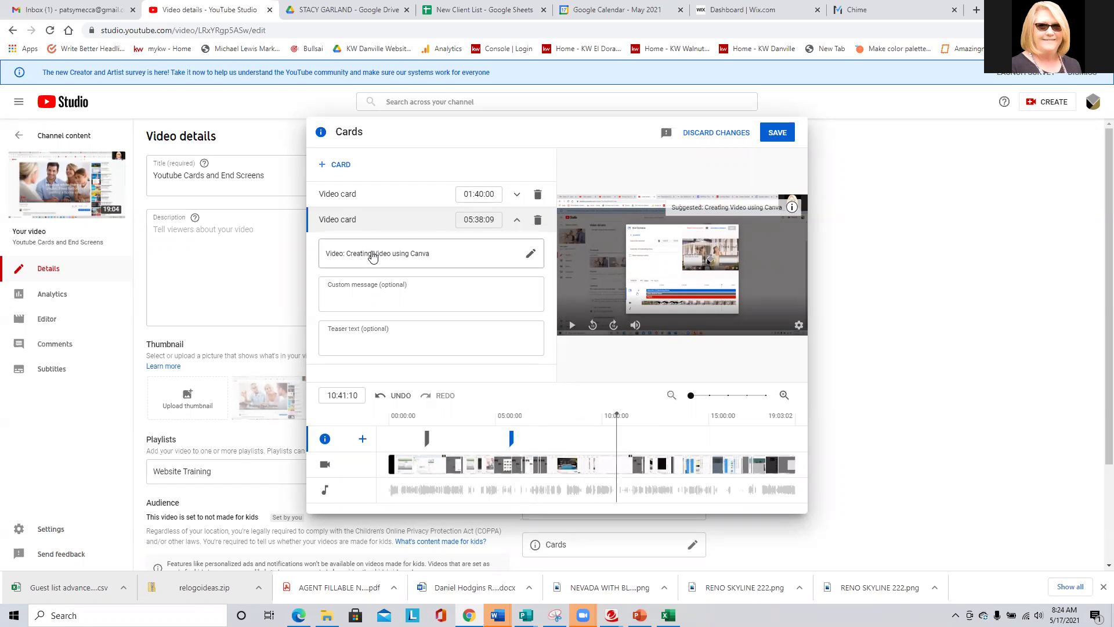
left_click(320, 166)
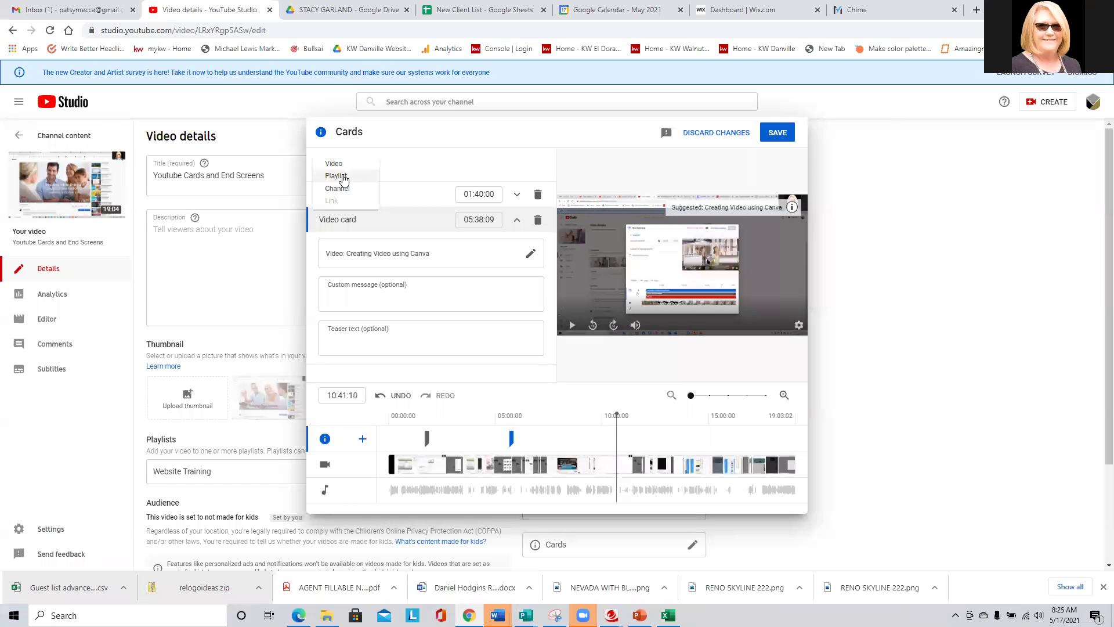
left_click(342, 177)
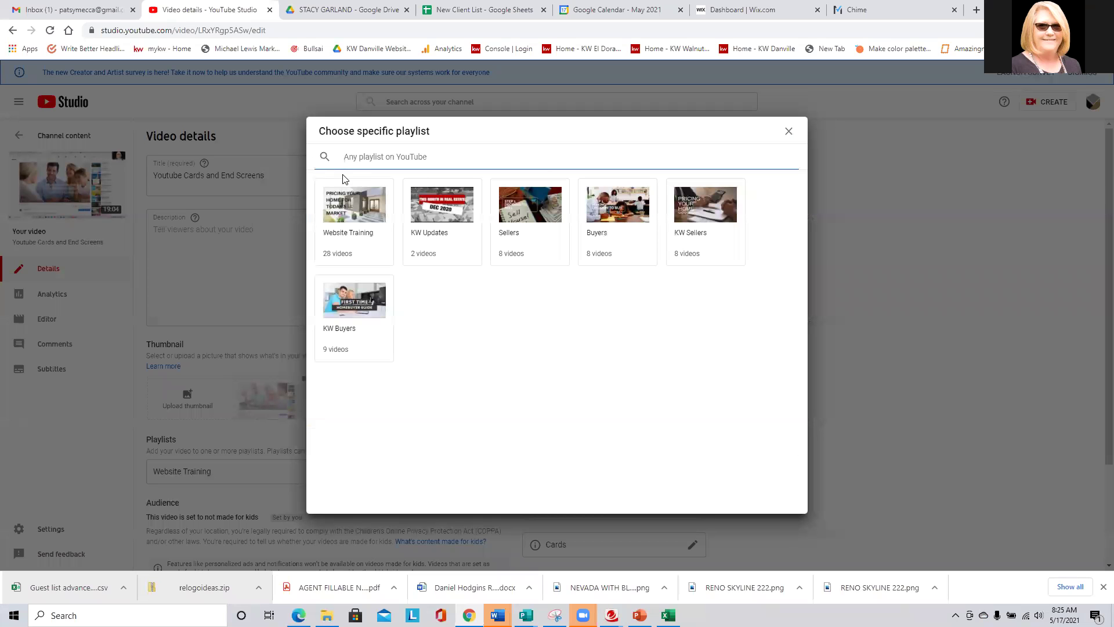
left_click(361, 214)
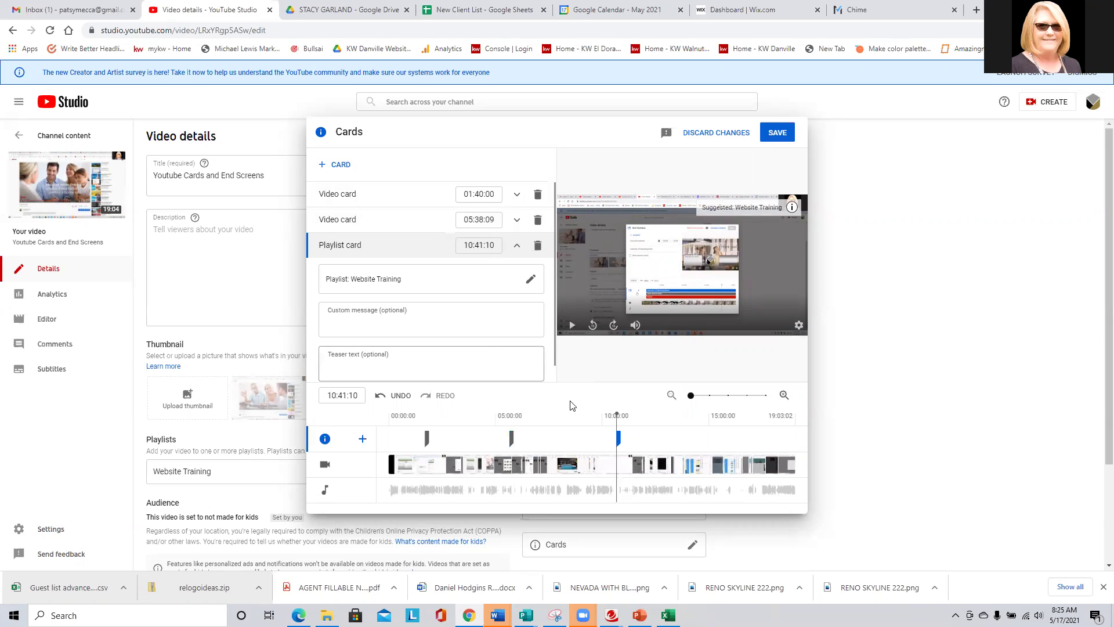
left_click(669, 437)
left_click(324, 174)
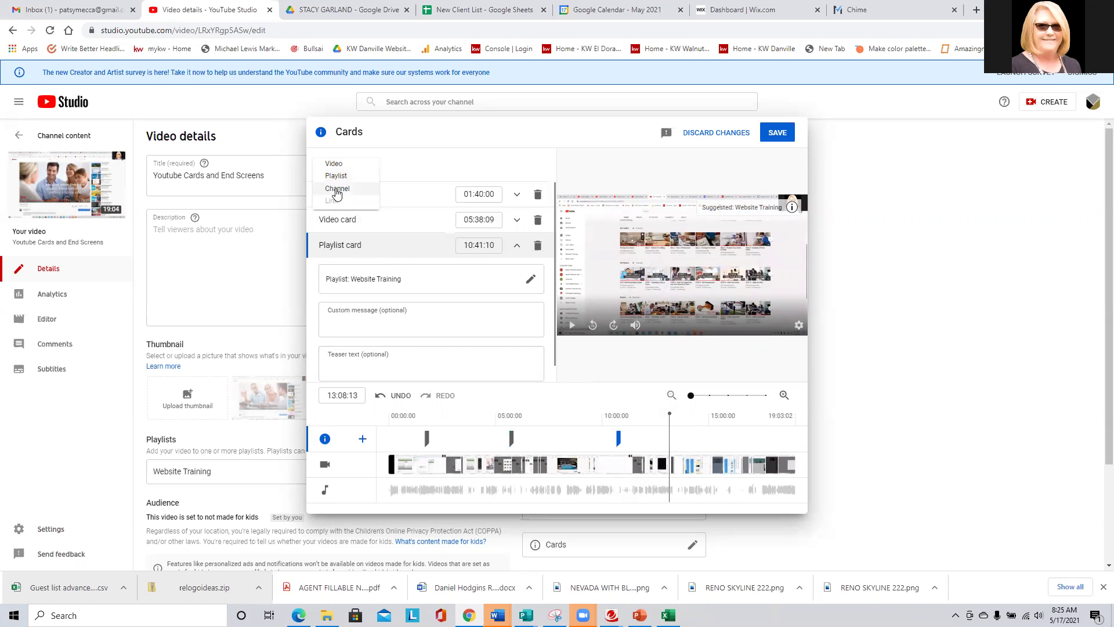
left_click(336, 190)
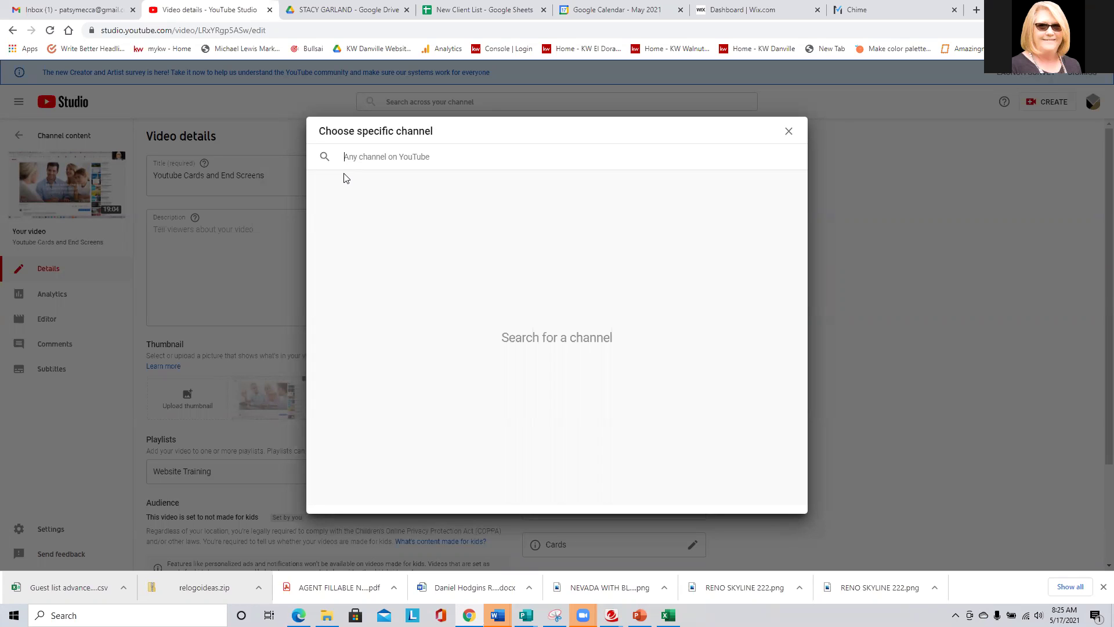
Link a channel card to GTS Marketing Works with the message 'Please subscribe to my channel'.
type("GTS")
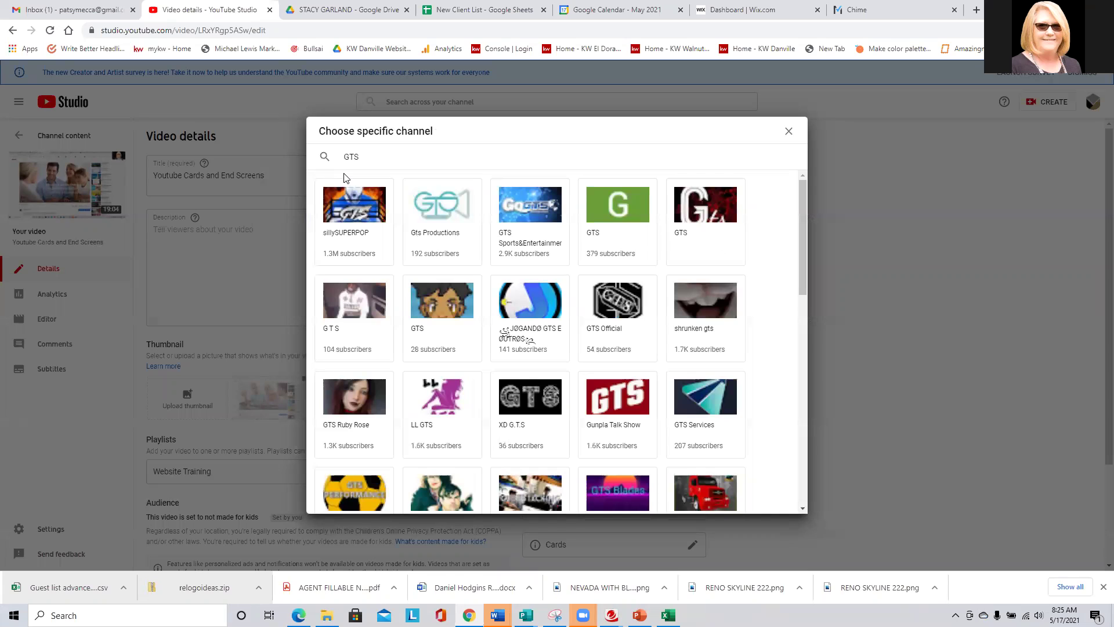
type(" Marketing")
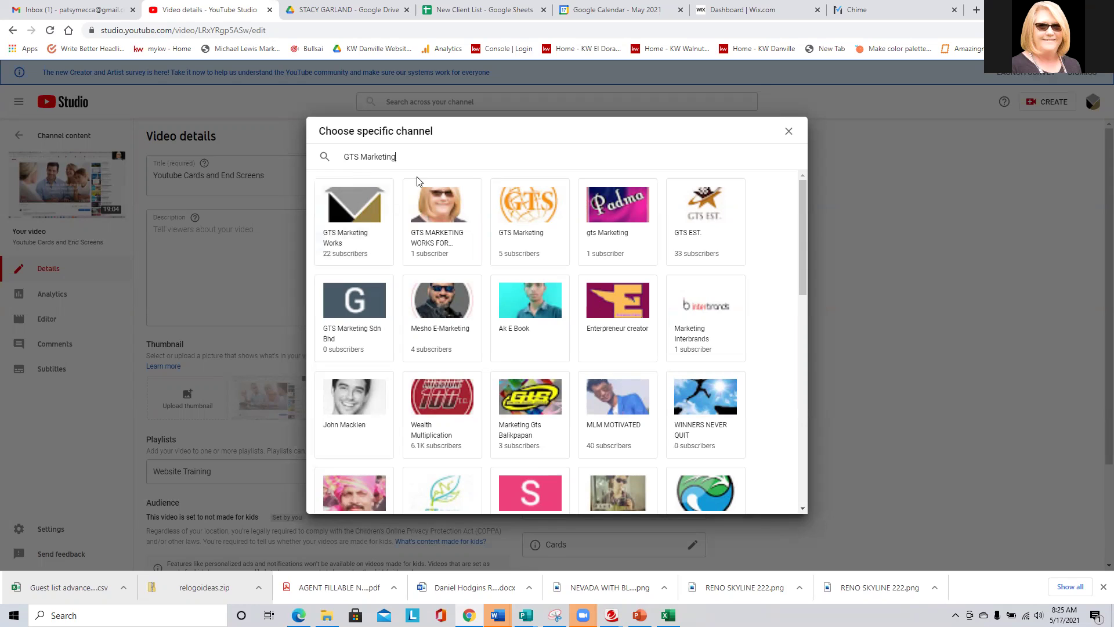
left_click(354, 200)
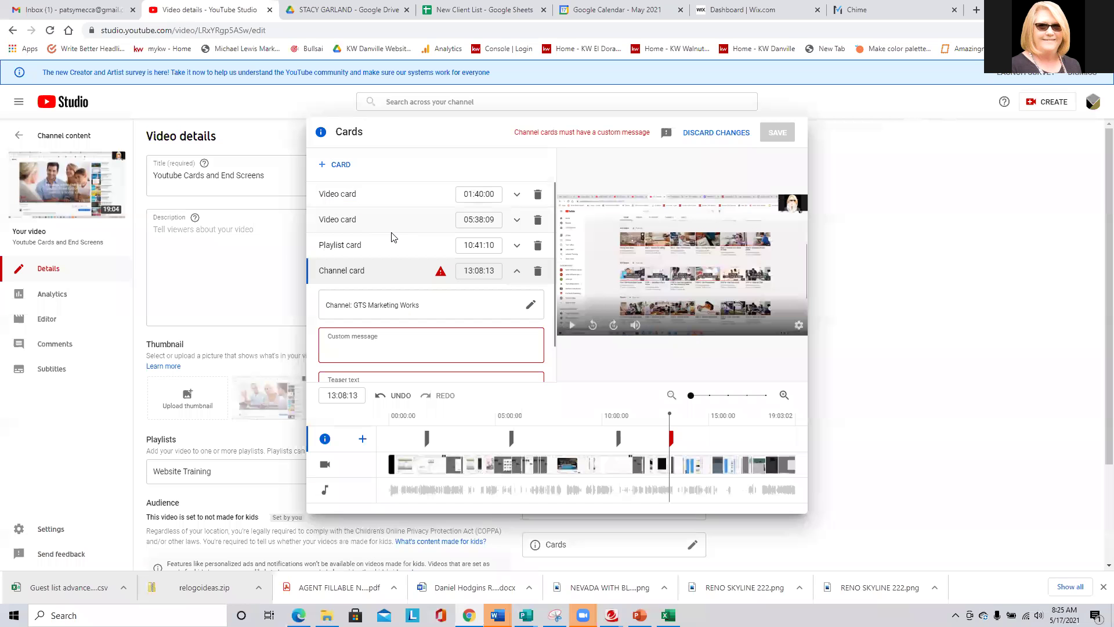
mouse_move(445, 277)
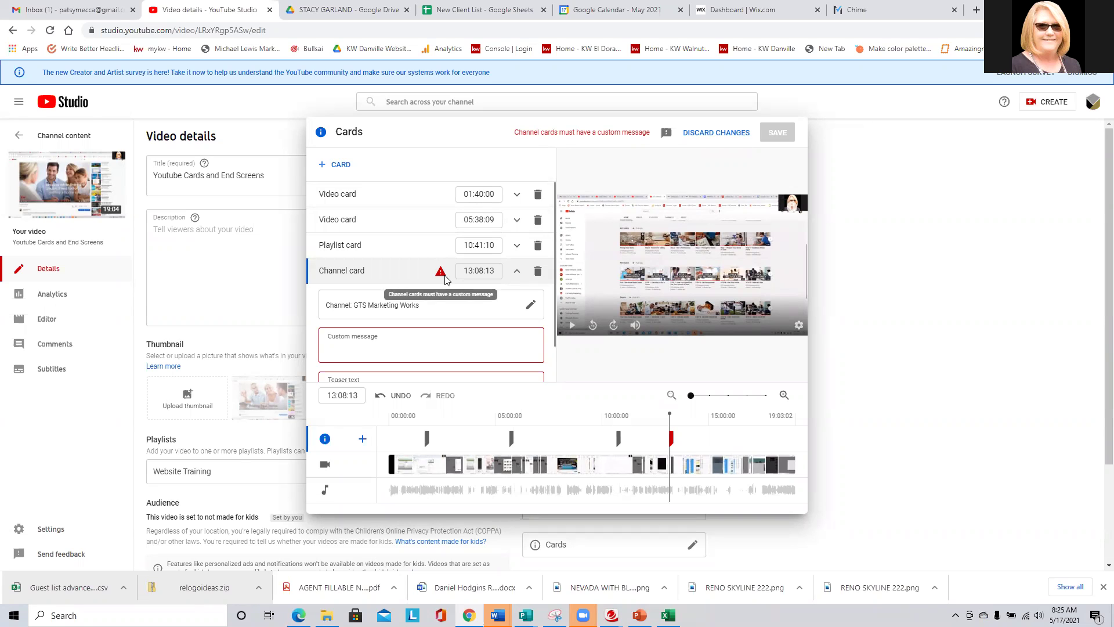
left_click(410, 338)
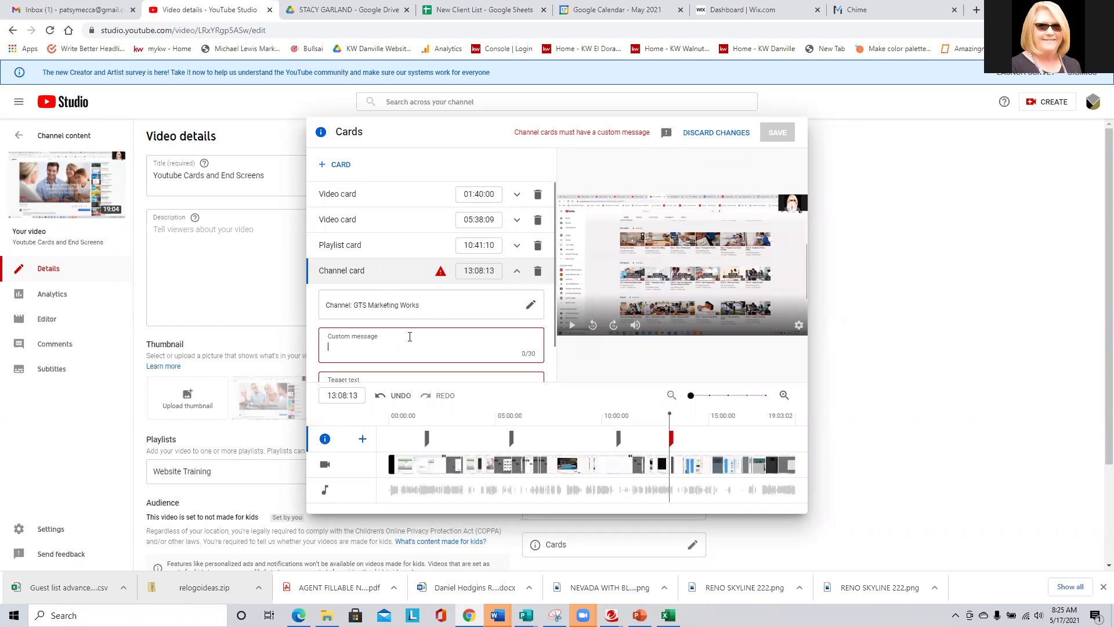
type("Please fee")
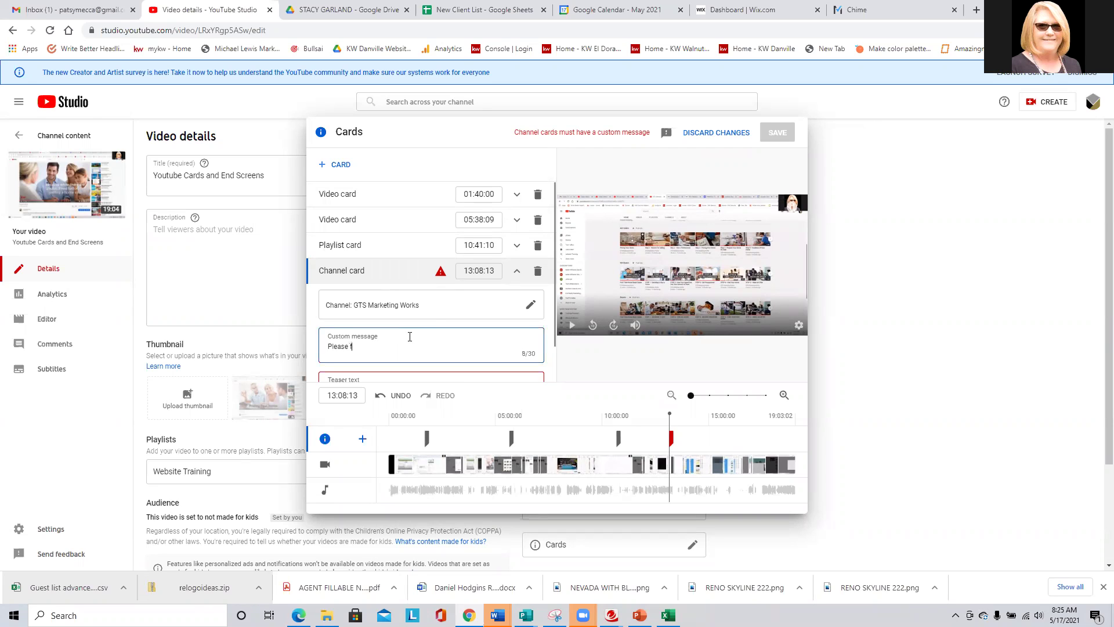
key("BackSpace")
key("BackSpace")
type("s")
type("ubscribe")
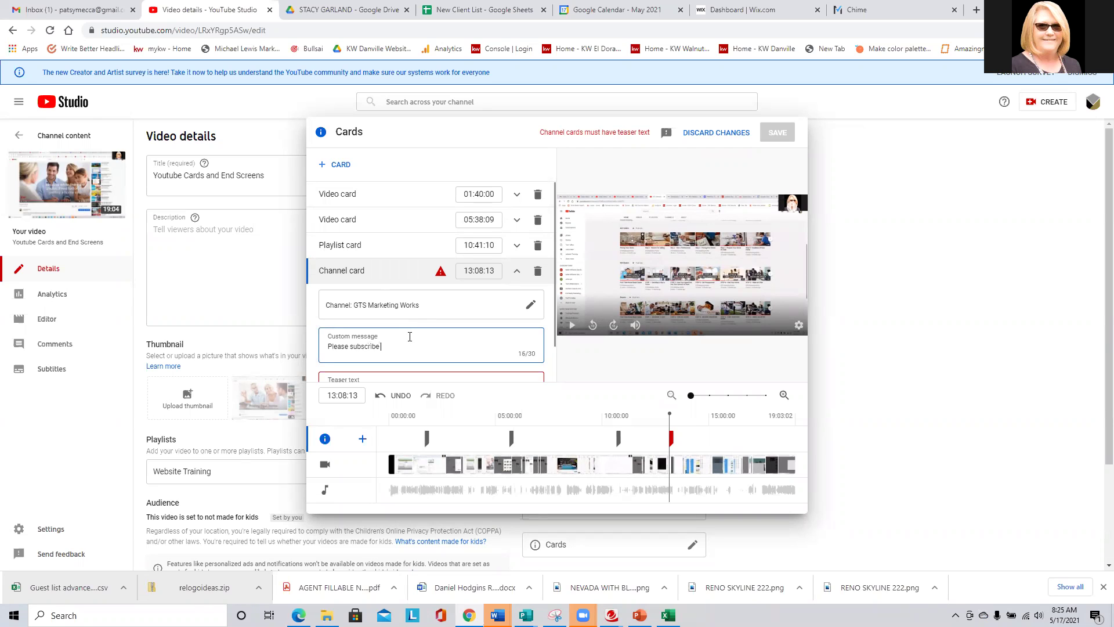
type(" to my channel")
Add the channel card's teaser text starting 'Look for new videos comi' and save the cards.
scroll(504, 336, "down", 1)
left_click(470, 341)
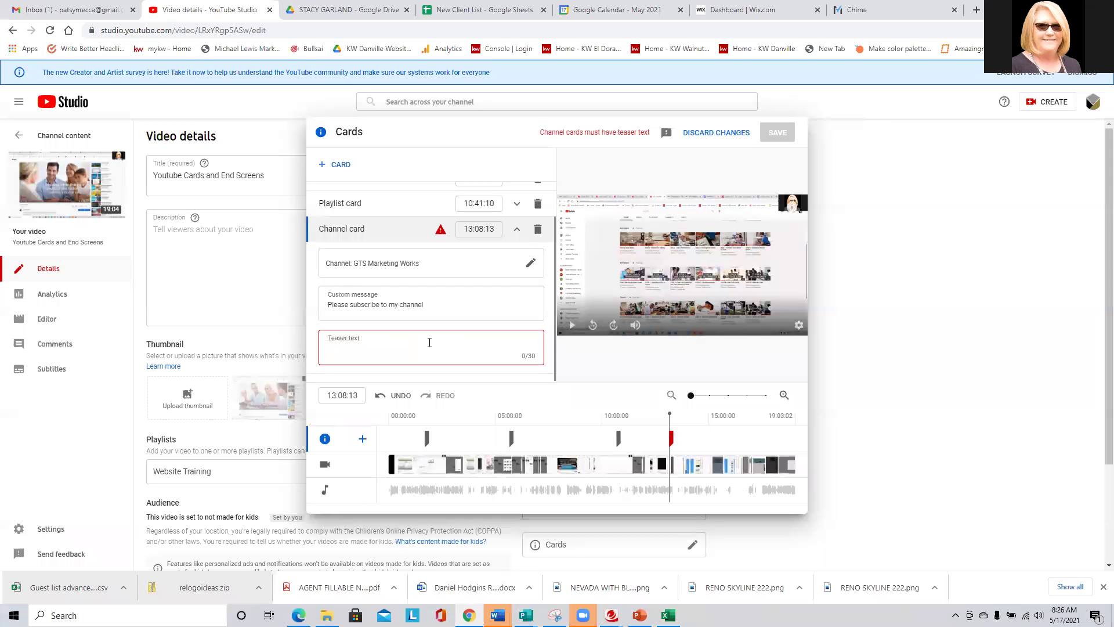
type("Look for new videos coming")
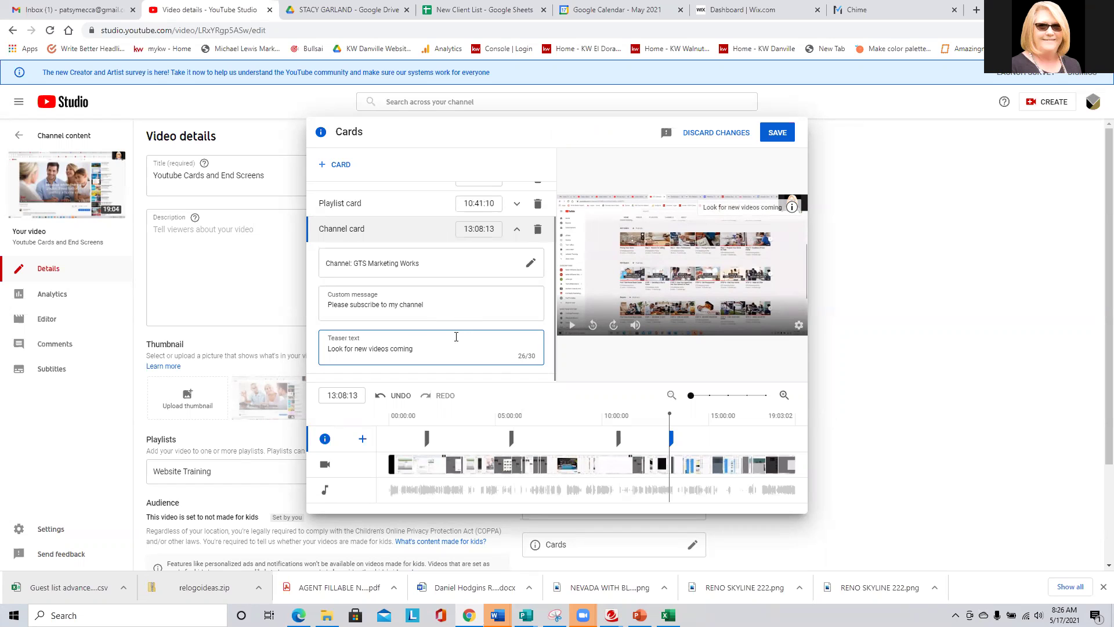
left_click(779, 134)
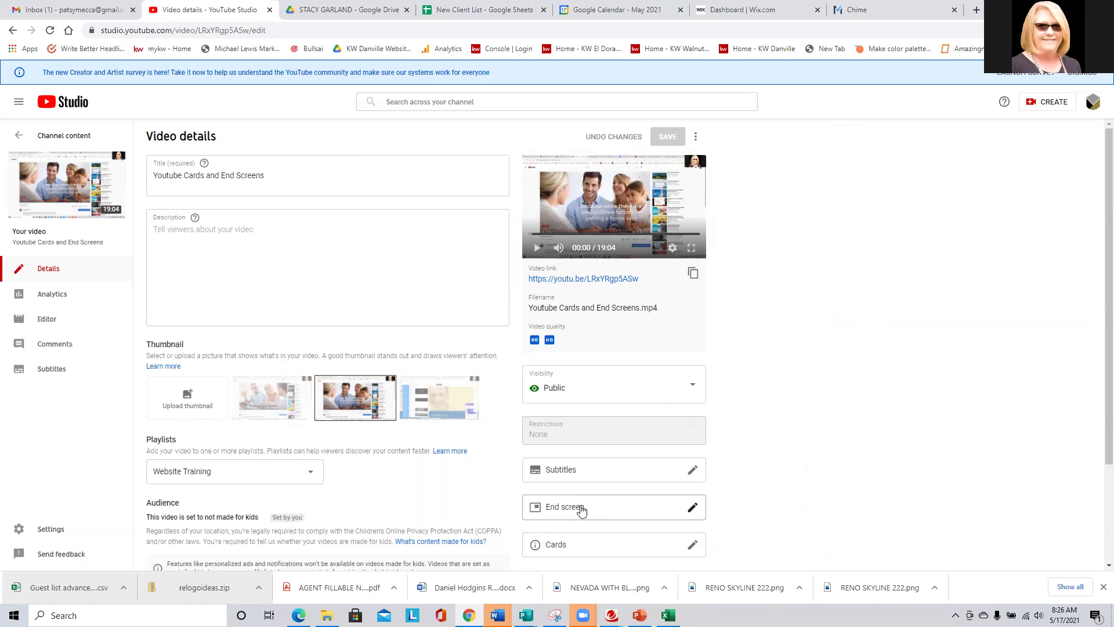
left_click(579, 510)
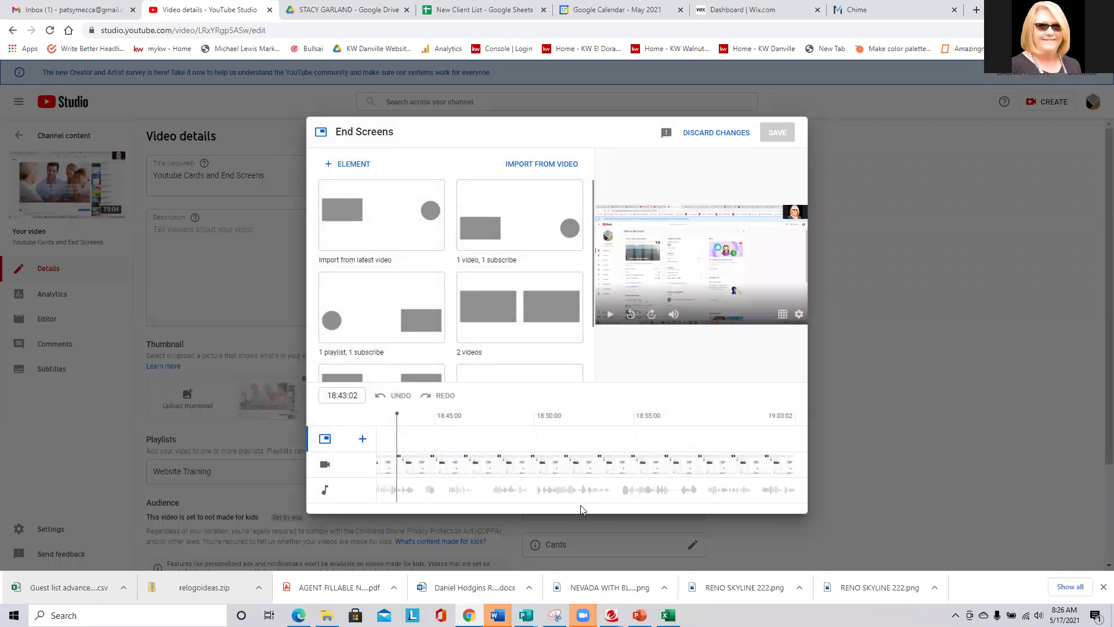
Import the latest video's end screen, turn on the subscribe element's hovercard outline, and save.
scroll(418, 243, "down", 2)
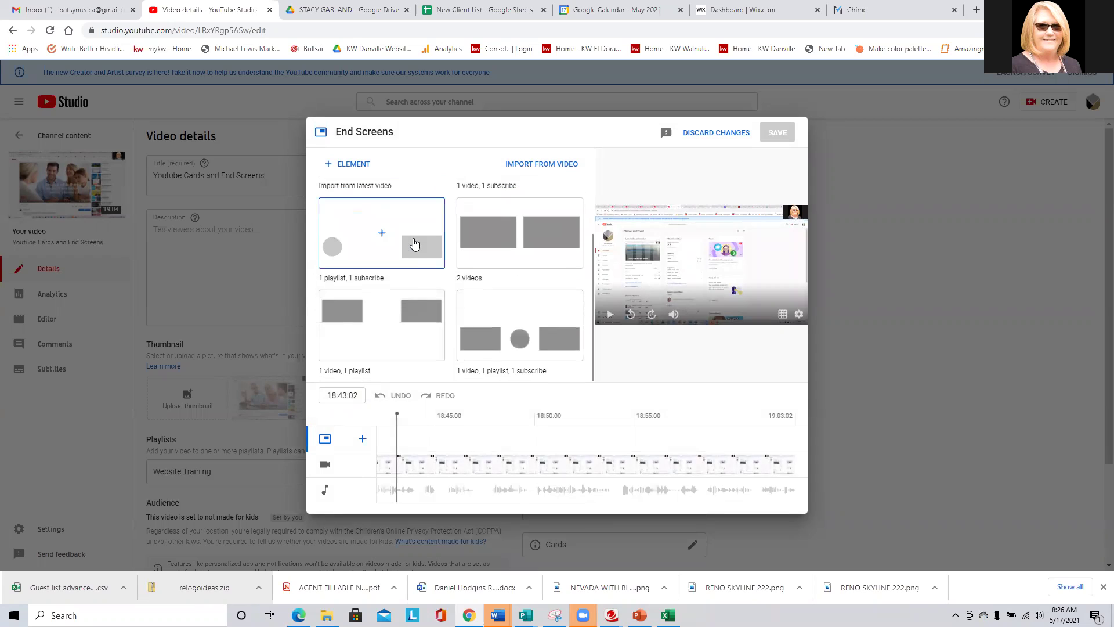
scroll(413, 323, "up", 2)
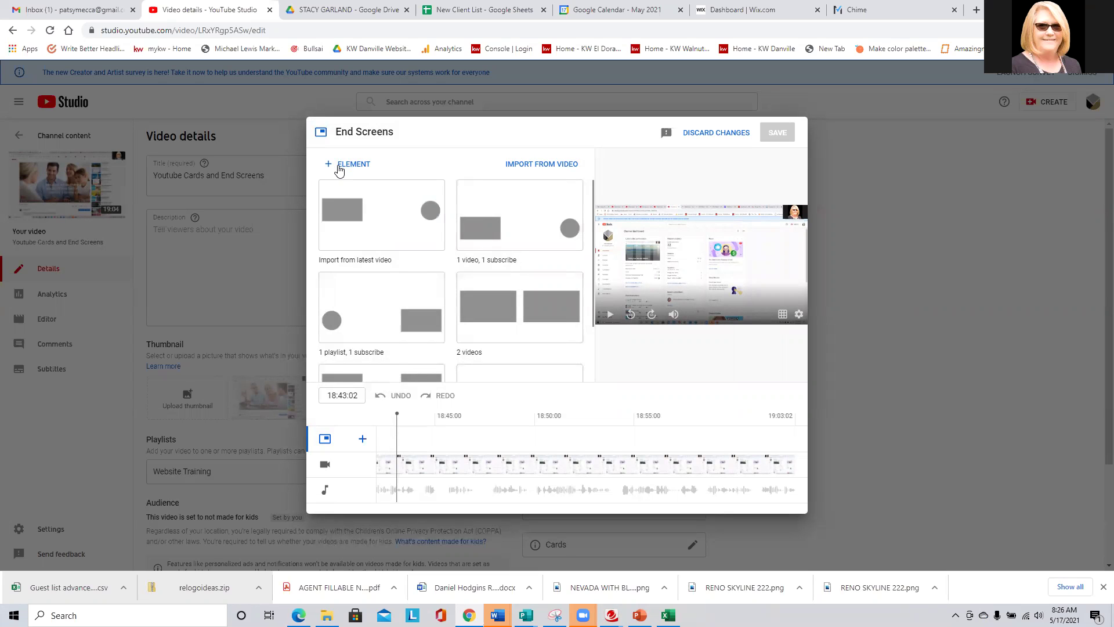
left_click(345, 212)
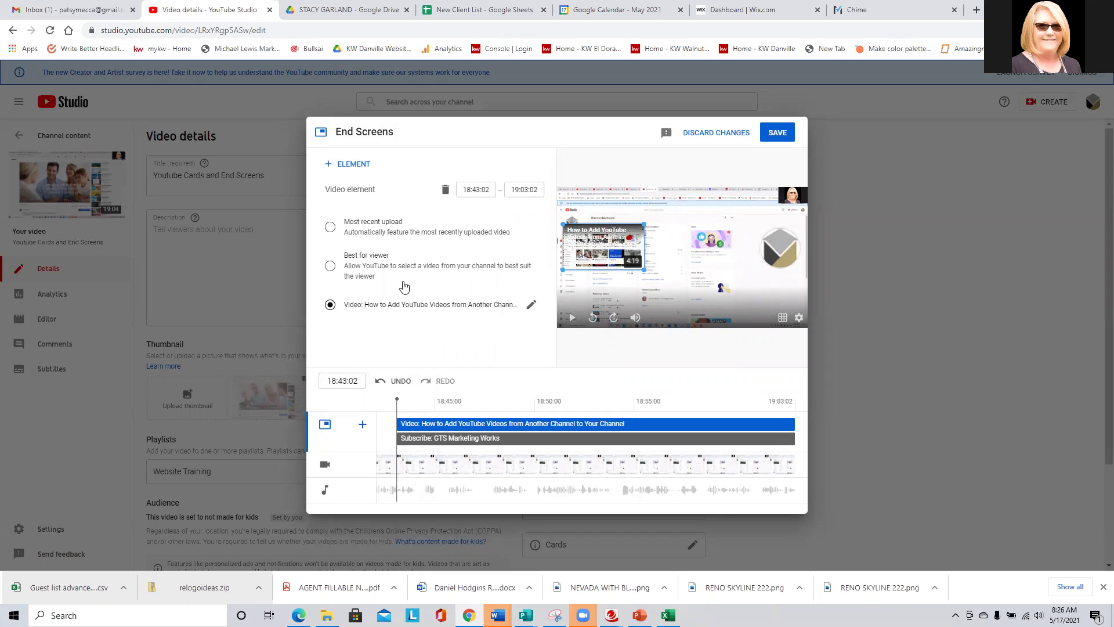
left_click(327, 168)
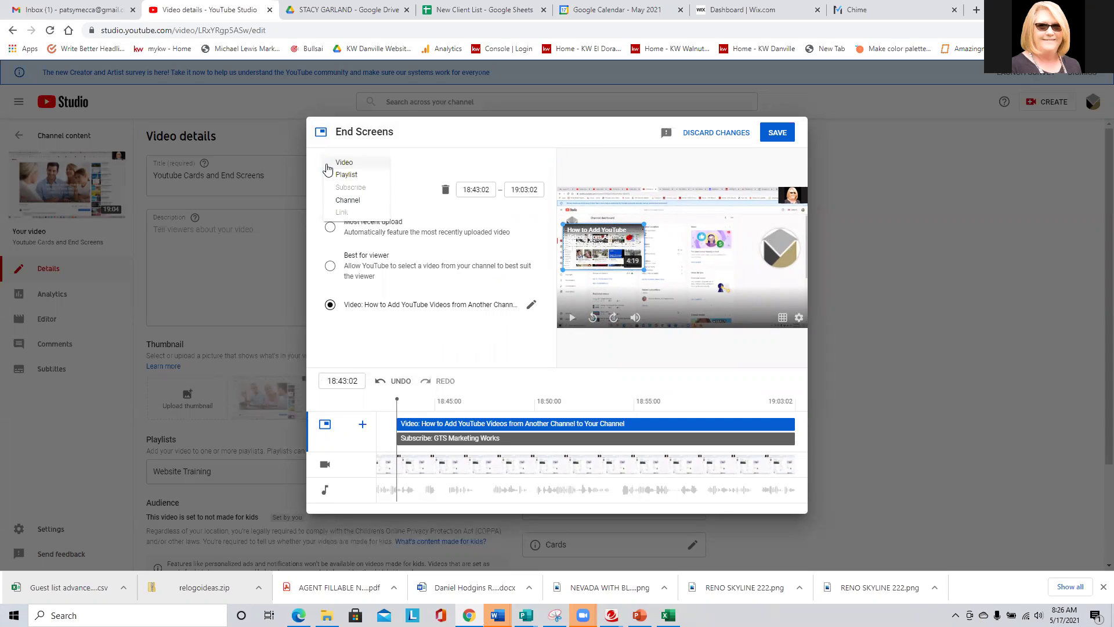
left_click(464, 343)
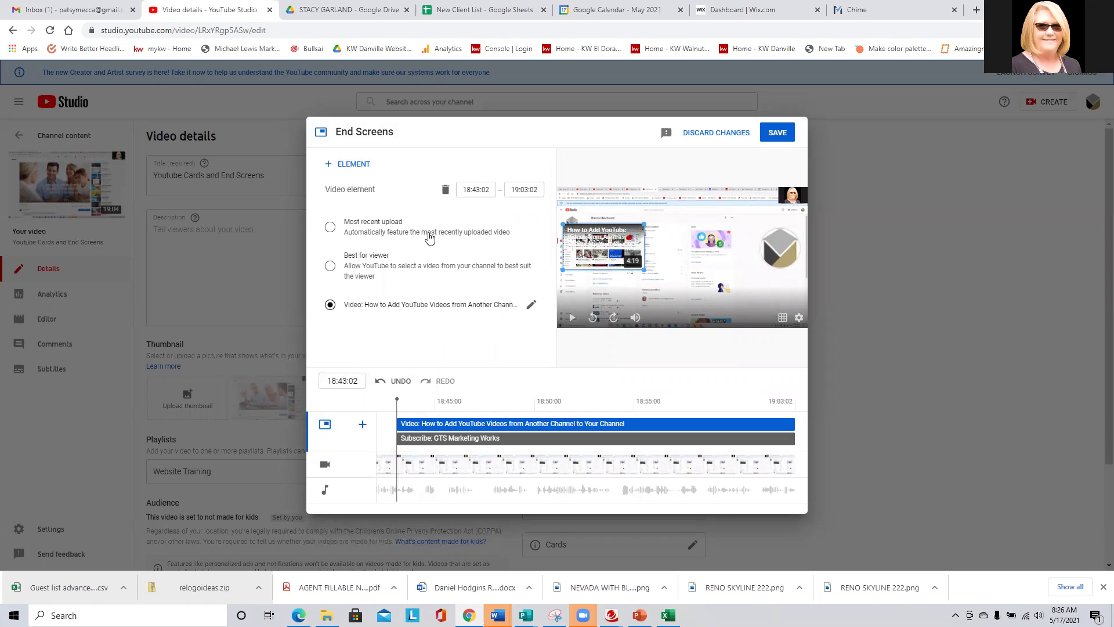
left_click(781, 252)
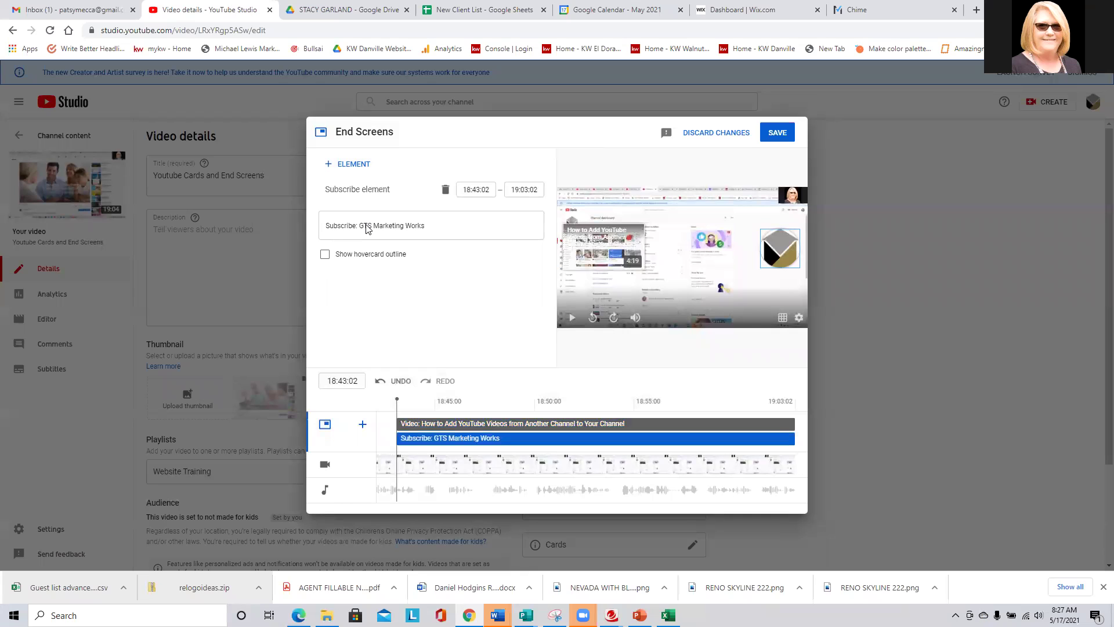
left_click(372, 261)
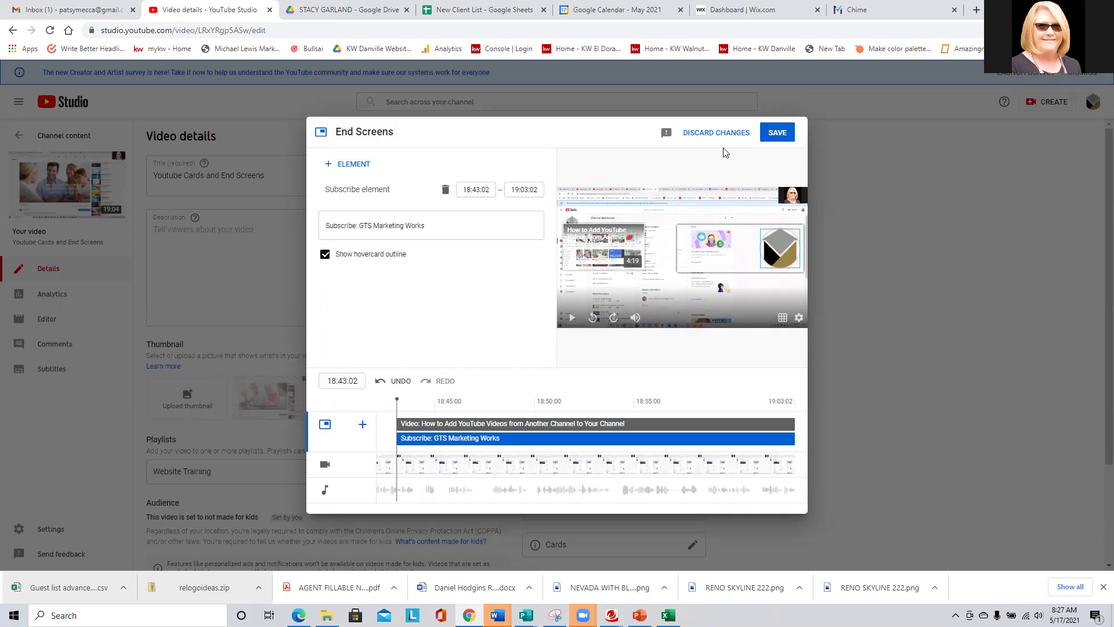
left_click(778, 131)
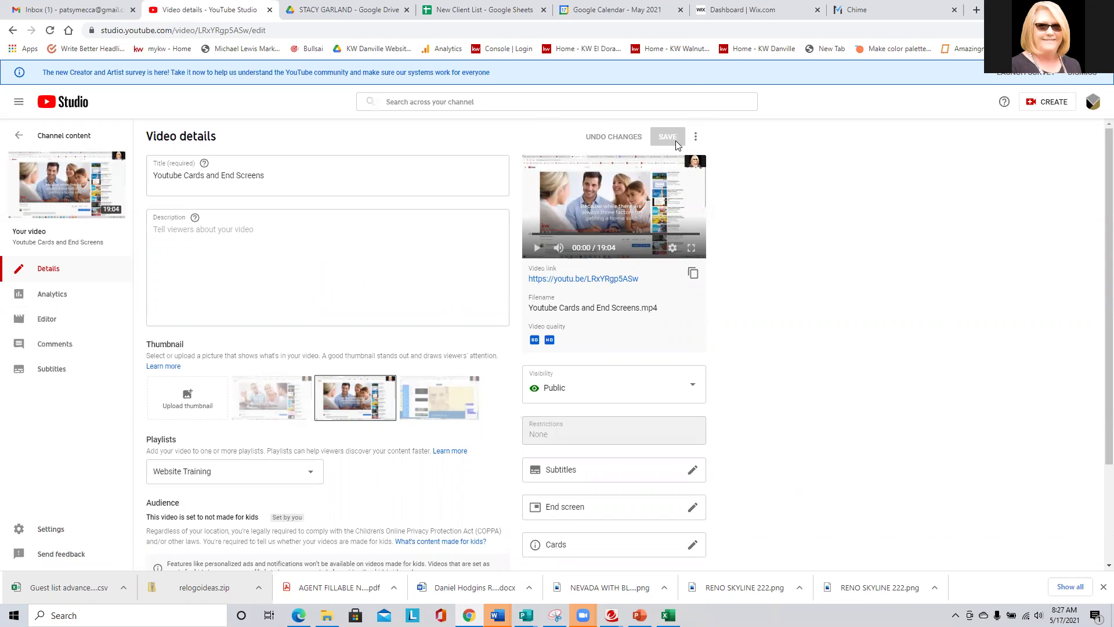
left_click(573, 282)
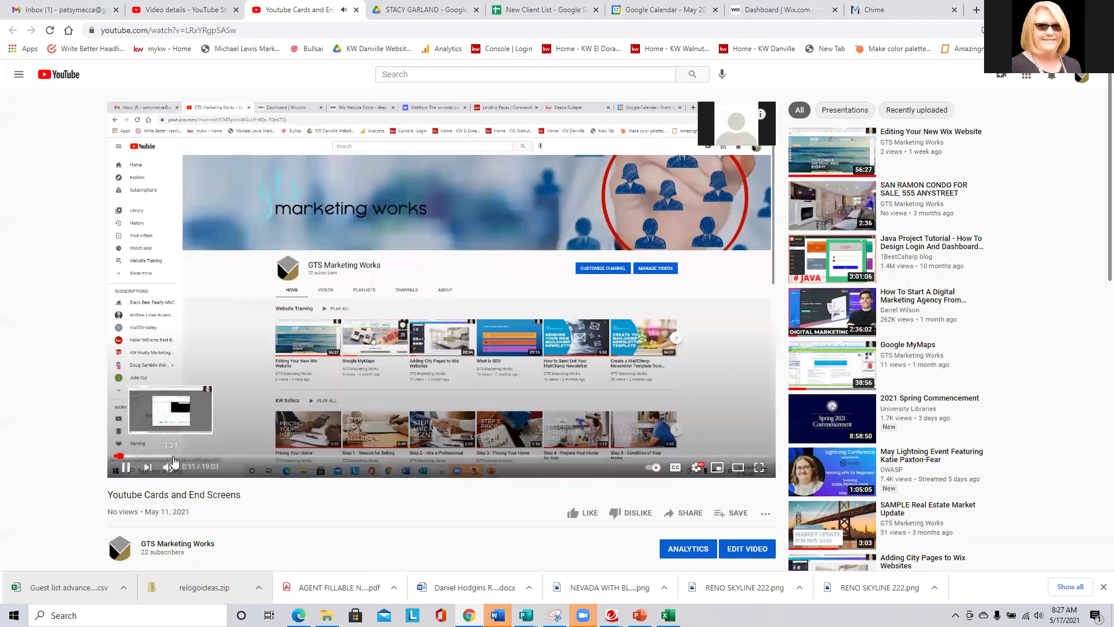
Seek Youtube Cards and End Screens to 1:38, then play the next video, Editing Your New Wix Website.
left_click(172, 457)
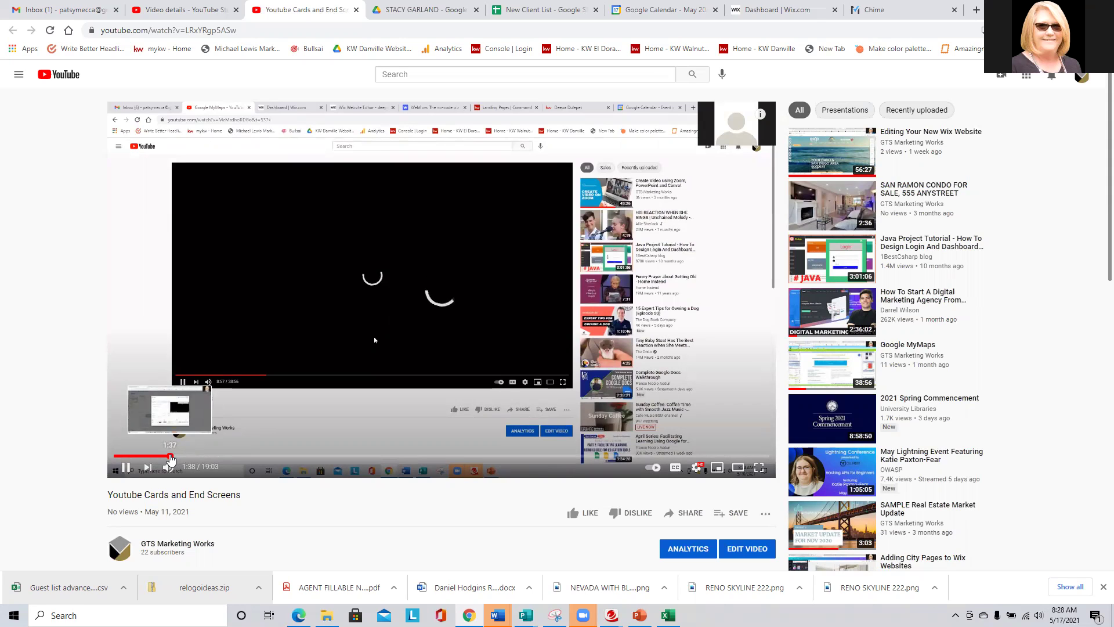
left_click(148, 468)
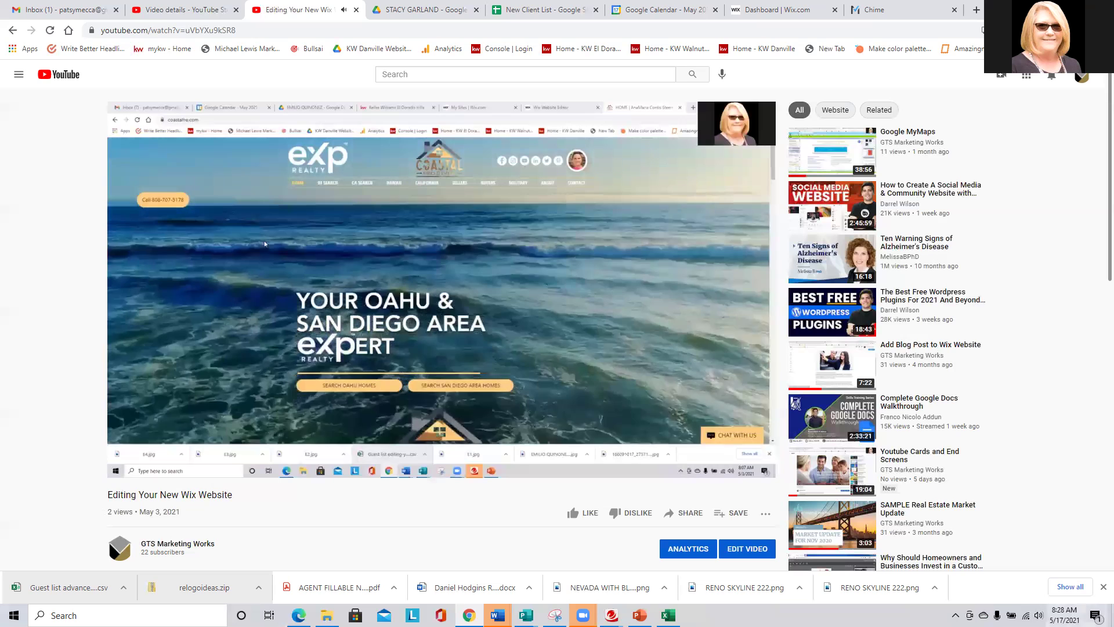
left_click(1038, 614)
Lower the speaker volume to 6, mute the player, seek to 1:34, and skip to Google MyMaps.
left_click_drag(1020, 588, 1038, 590)
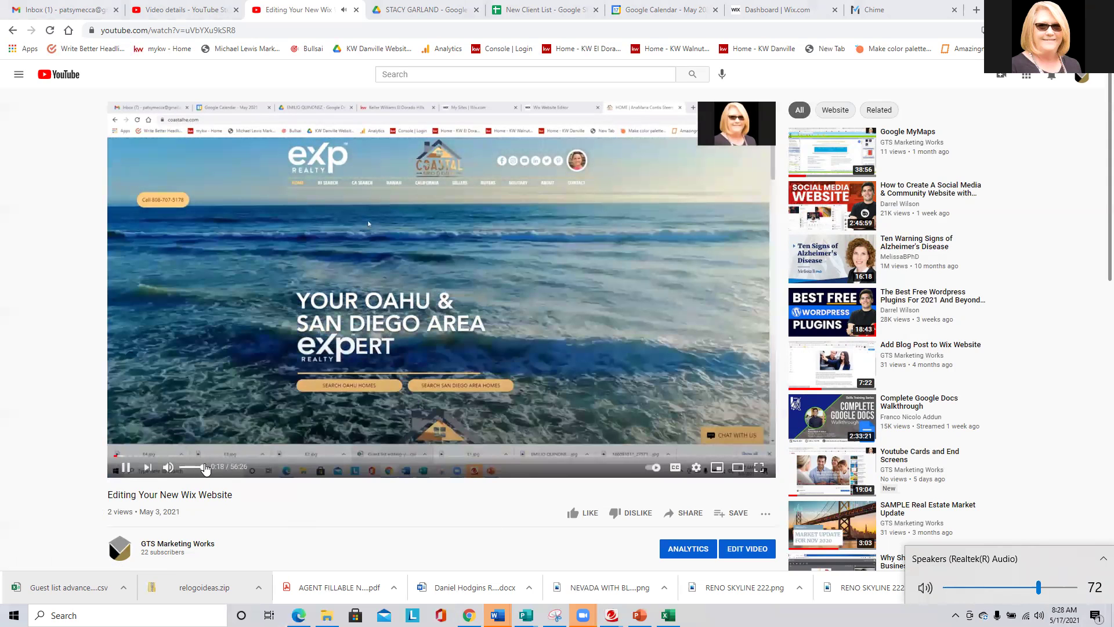
left_click(182, 468)
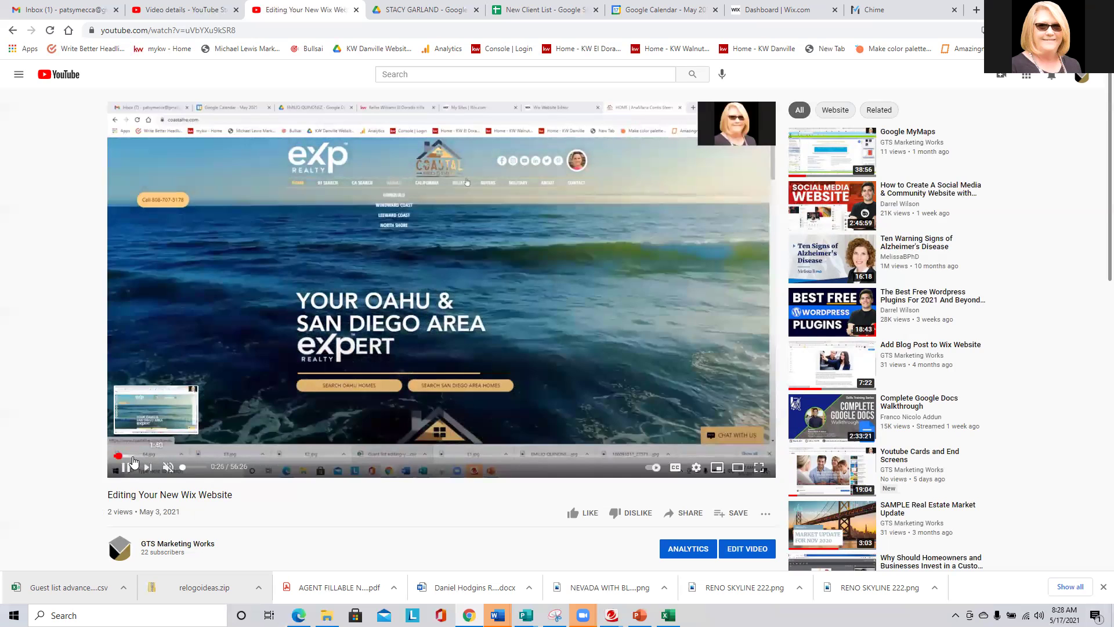
left_click(132, 457)
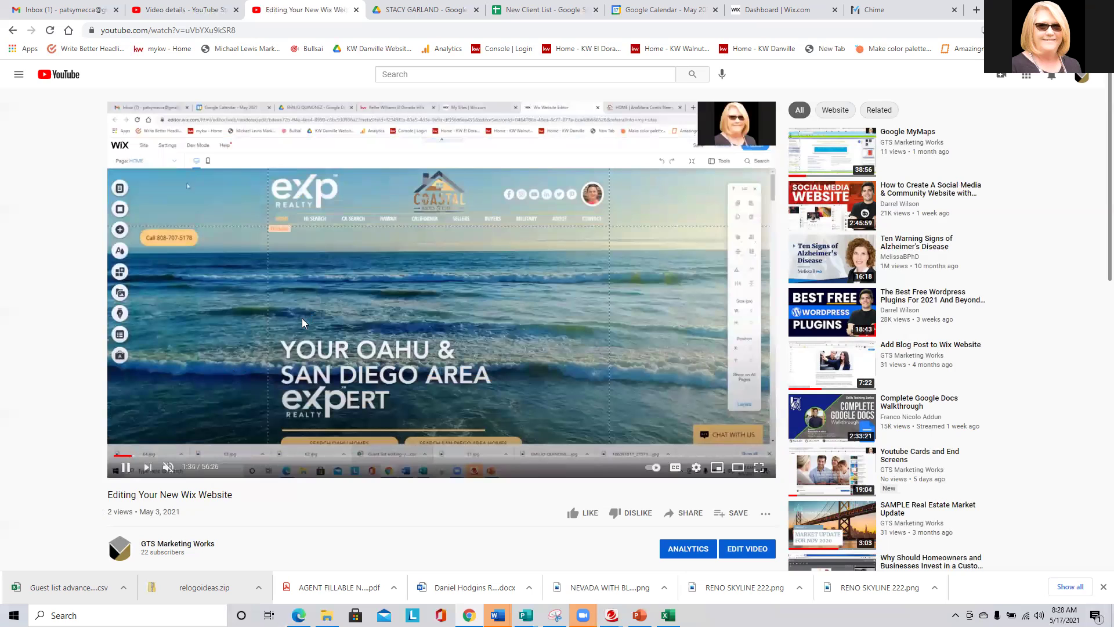
left_click(147, 468)
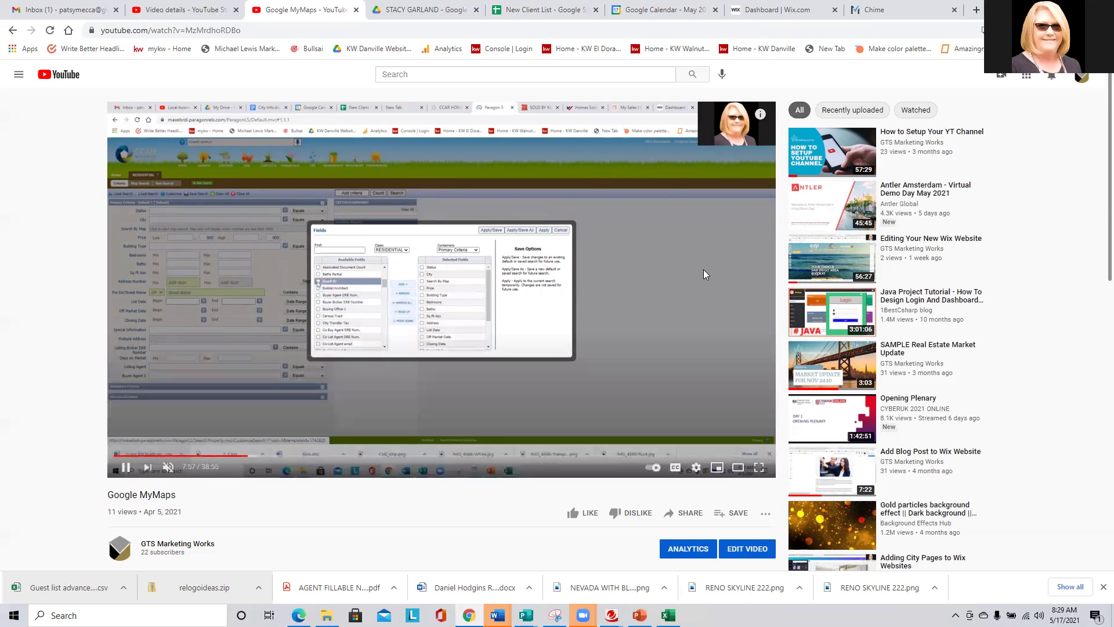
Show the Google MyMaps video's info cards, rewind to about 7:20, then skip to How to Setup Your YT Channel.
mouse_move(760, 116)
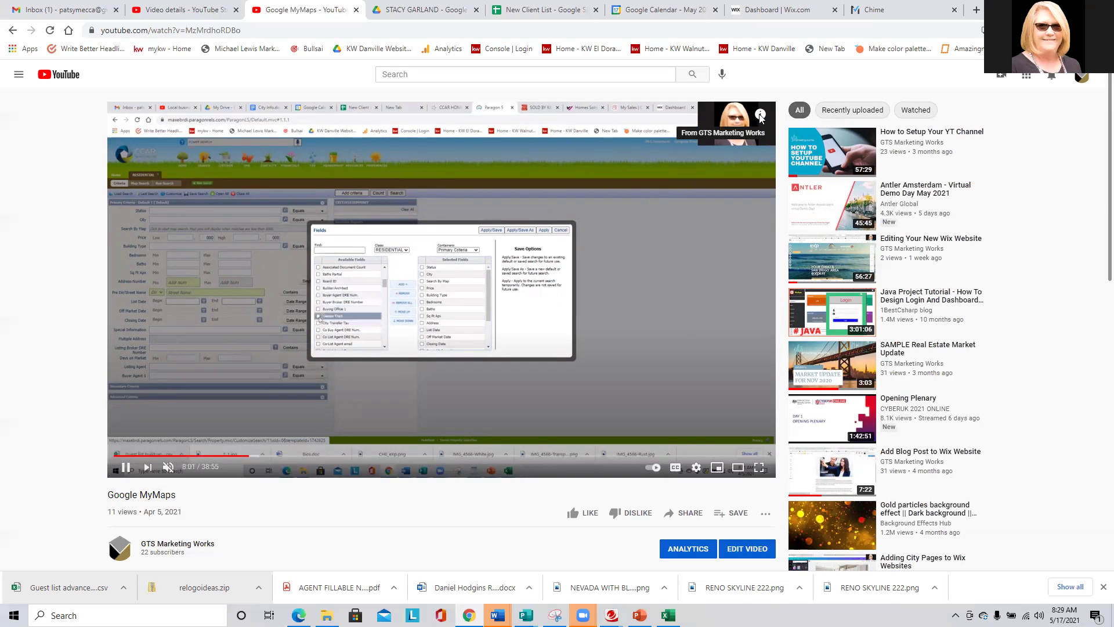
left_click(761, 117)
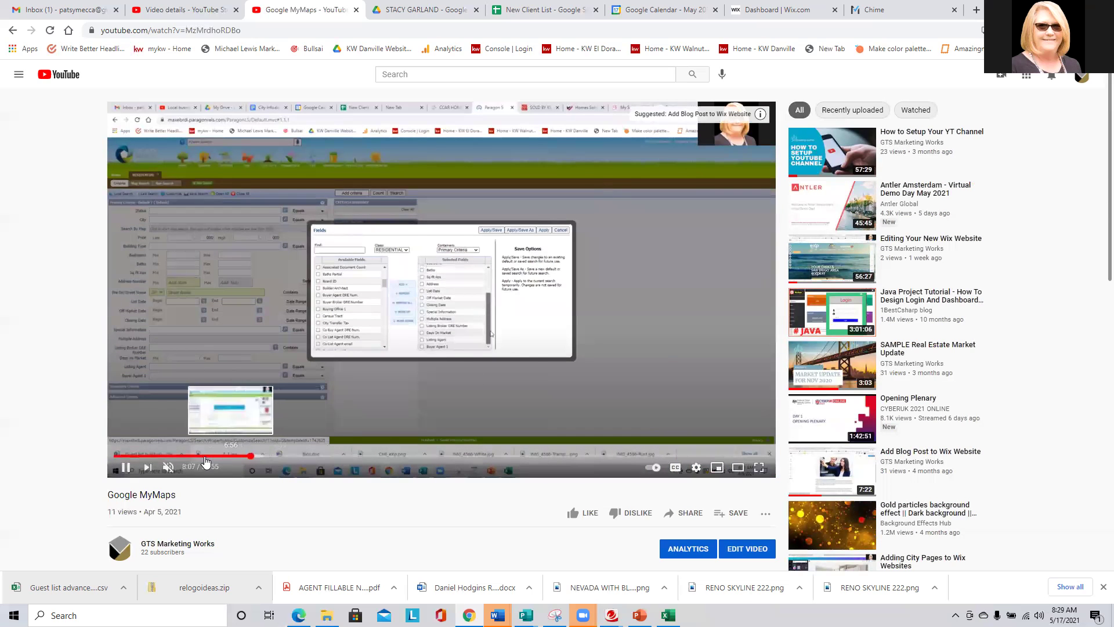
left_click_drag(241, 460, 143, 463)
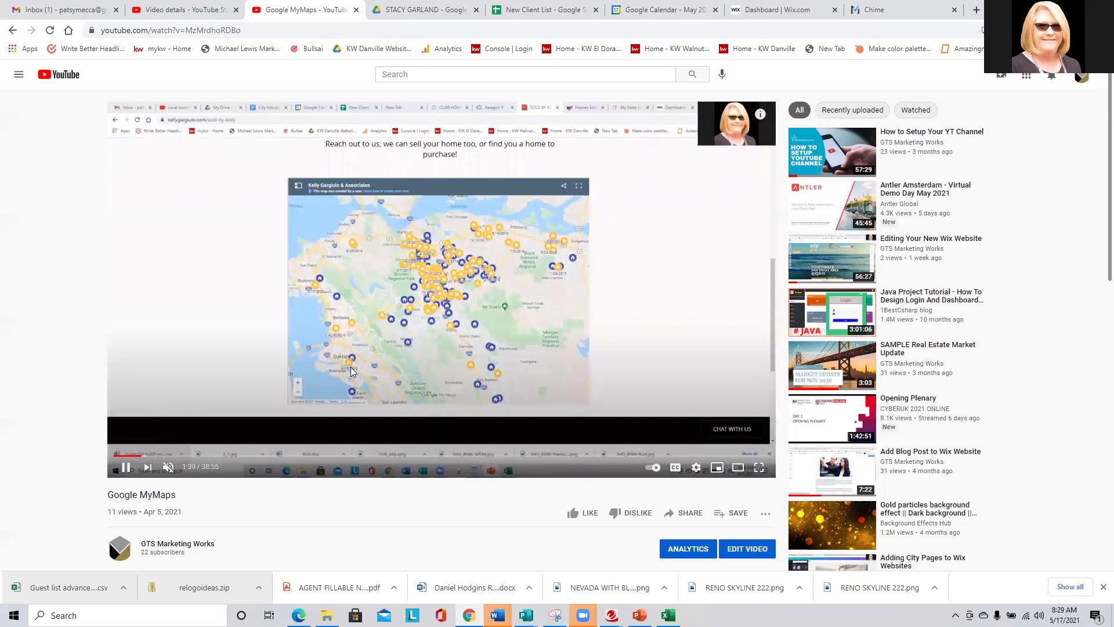
left_click(145, 470)
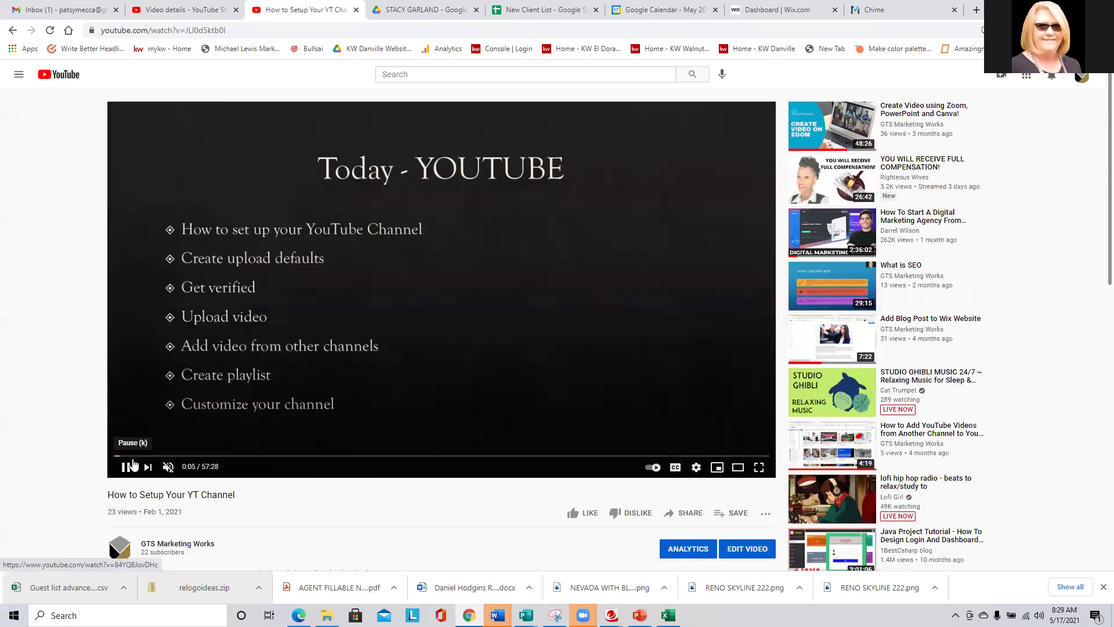
Seek How to Setup Your YT Channel between 1:55, 1:17 and 1:30, then skip to the Zoom video.
left_click(135, 457)
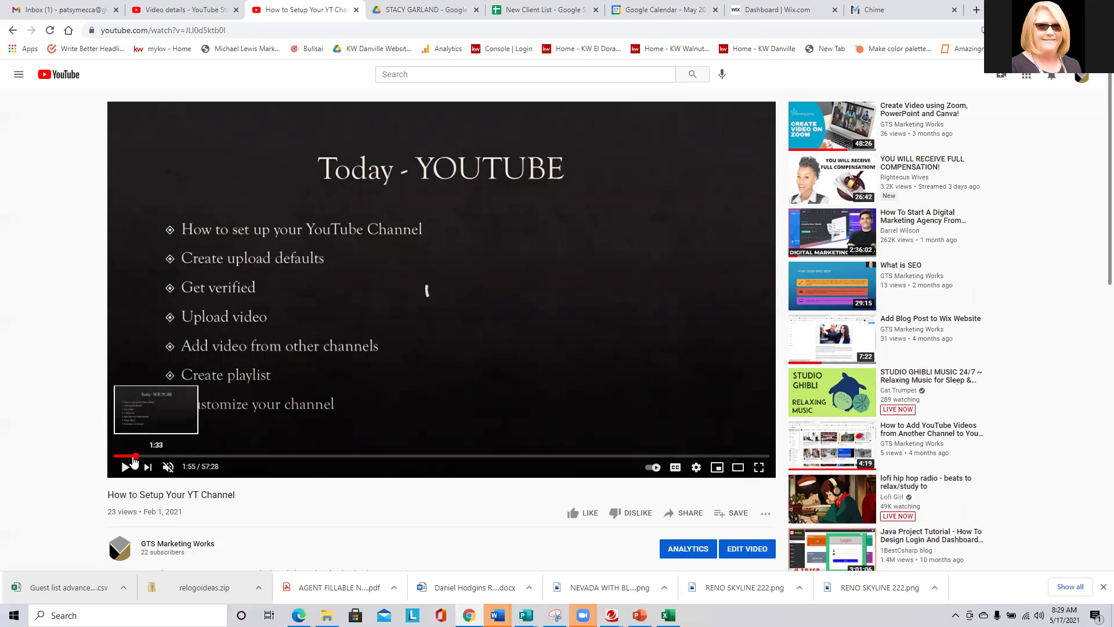
left_click(129, 457)
left_click(132, 457)
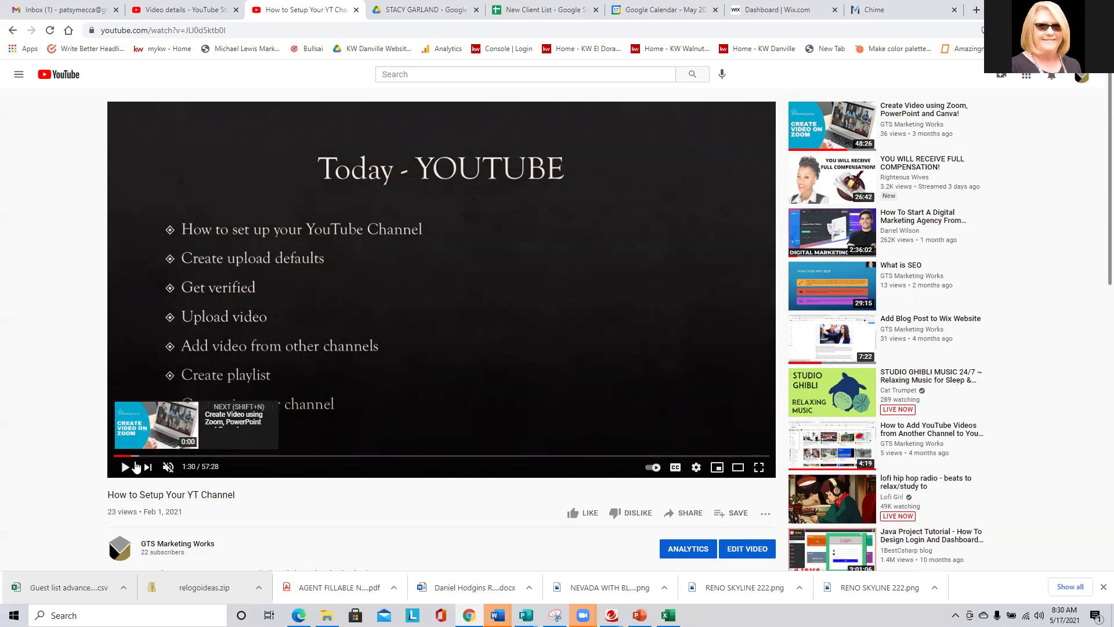
left_click(146, 468)
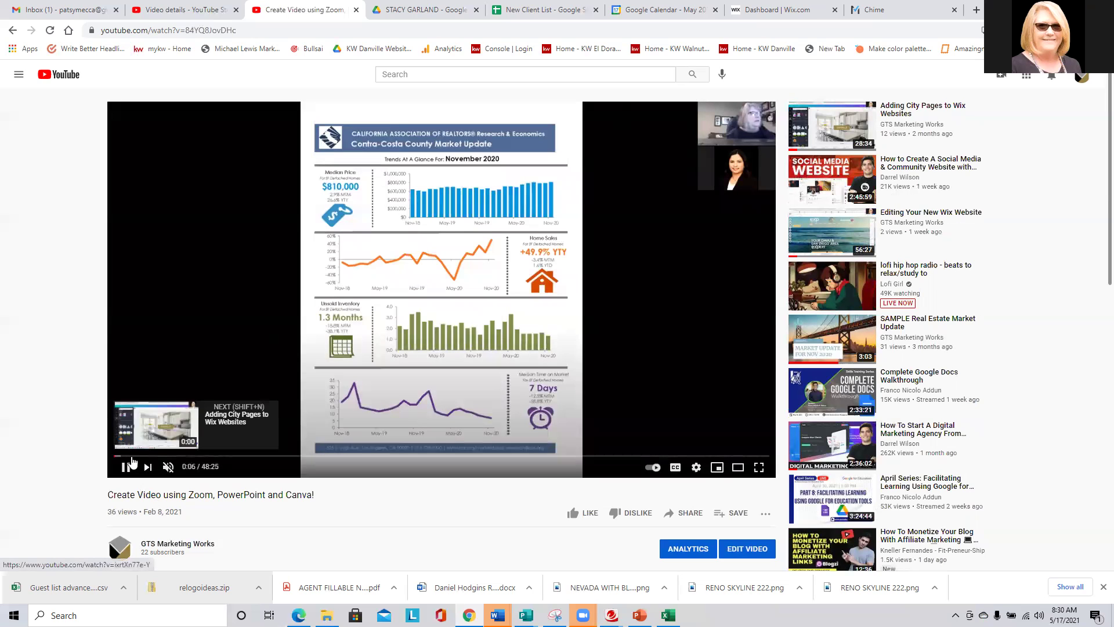
Scrub the Zoom, PowerPoint and Canva video from the start to about 5:05, then go back one video.
left_click(115, 457)
left_click_drag(115, 459, 136, 461)
left_click(125, 466)
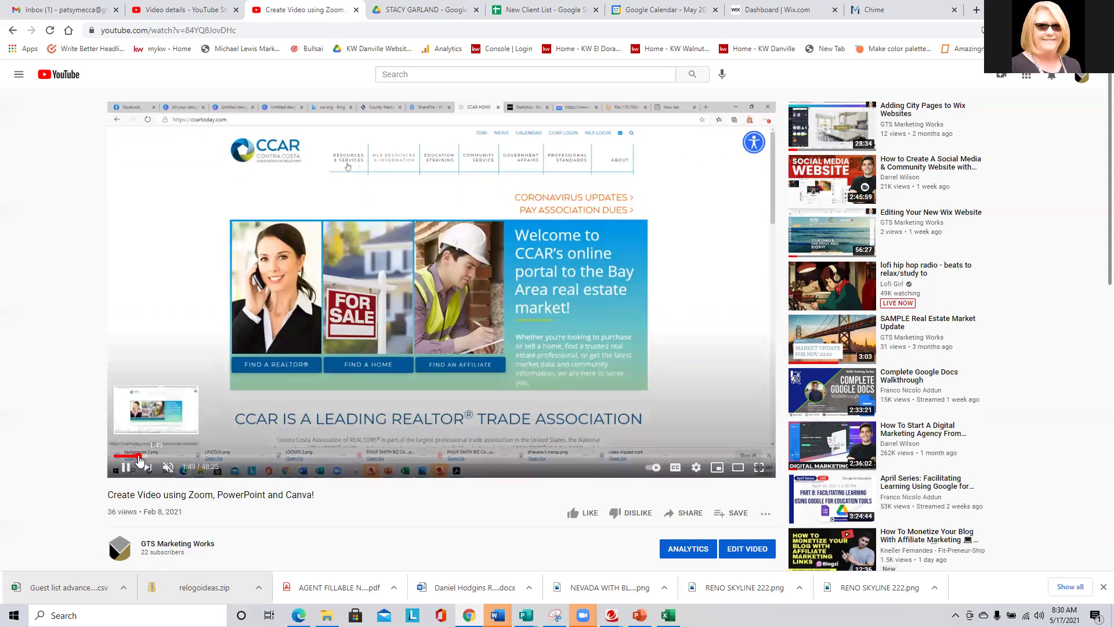
left_click(150, 456)
left_click_drag(149, 458, 180, 462)
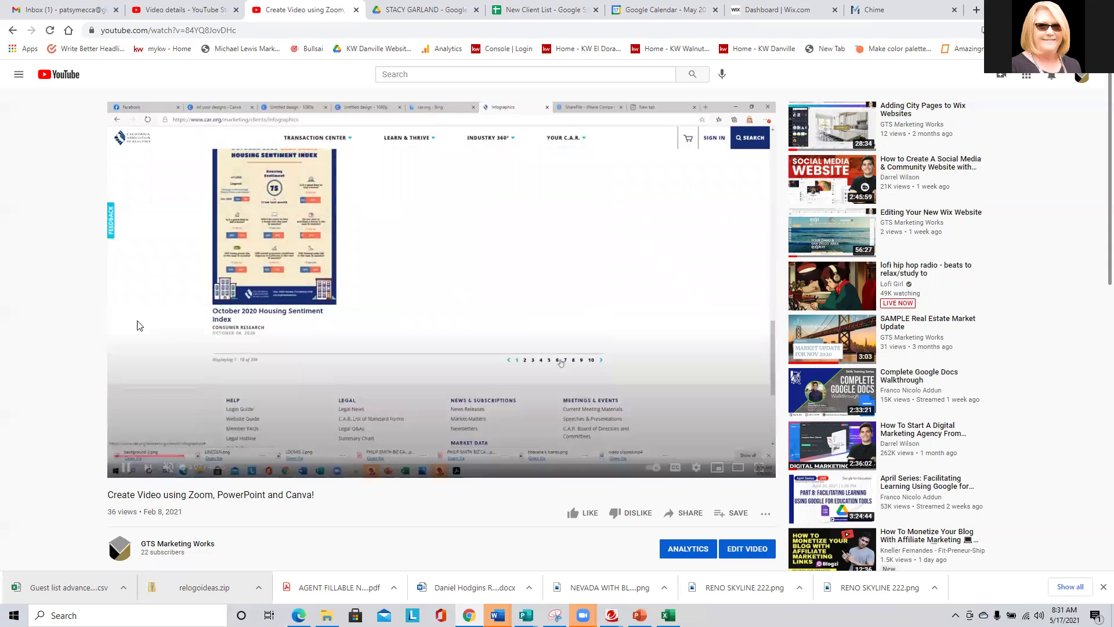
left_click(12, 30)
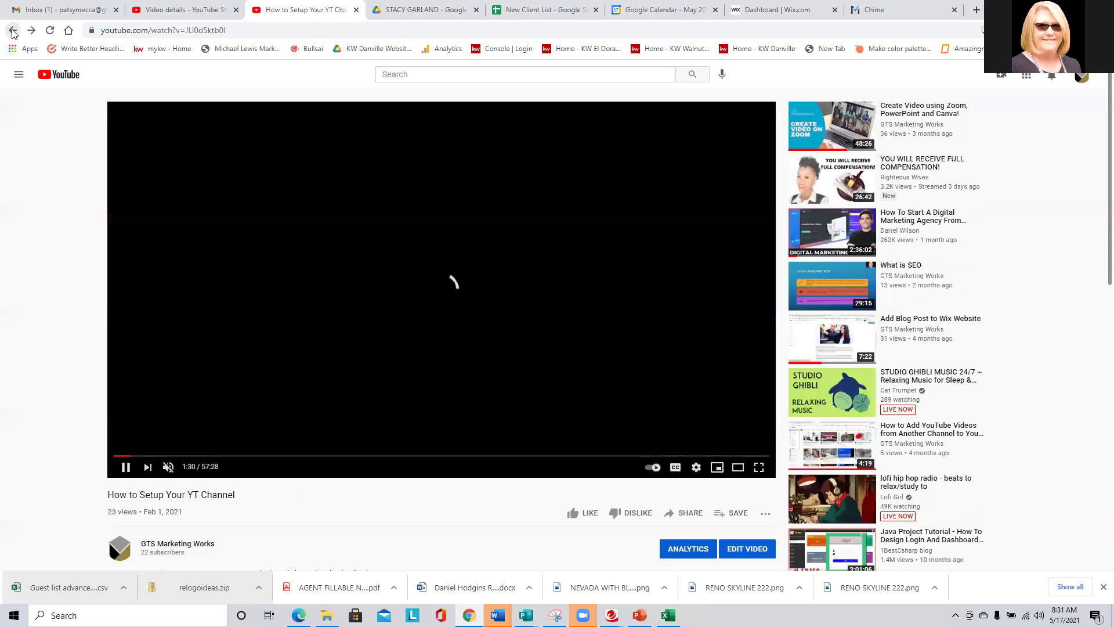
Go back through earlier videos to YouTube home, then open the Cards video's watch page in a new tab from Studio.
left_click(12, 30)
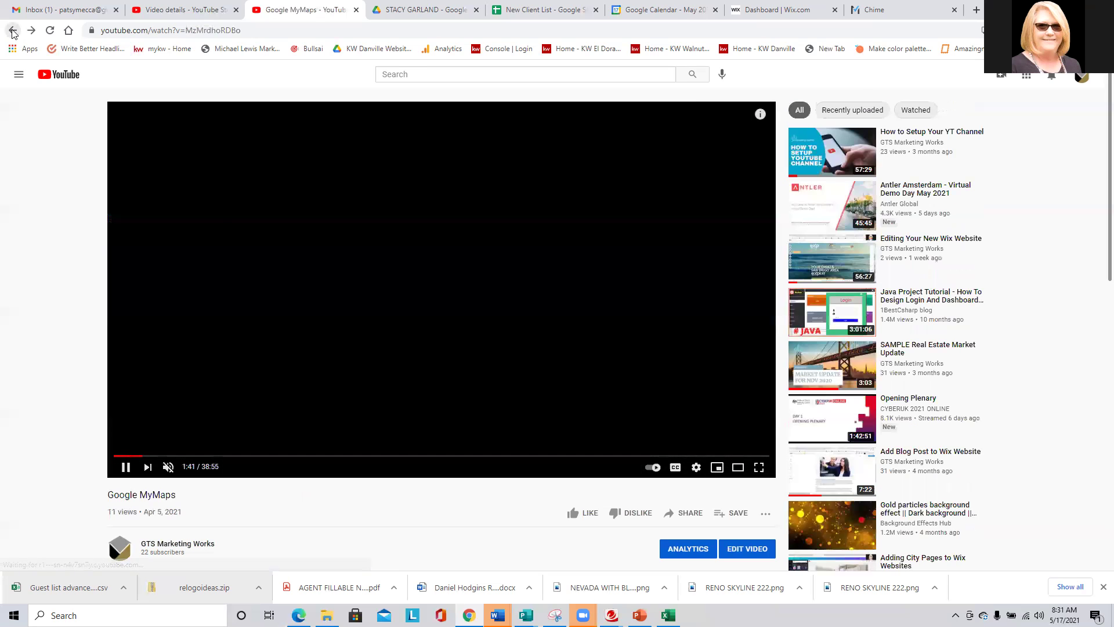
left_click(12, 30)
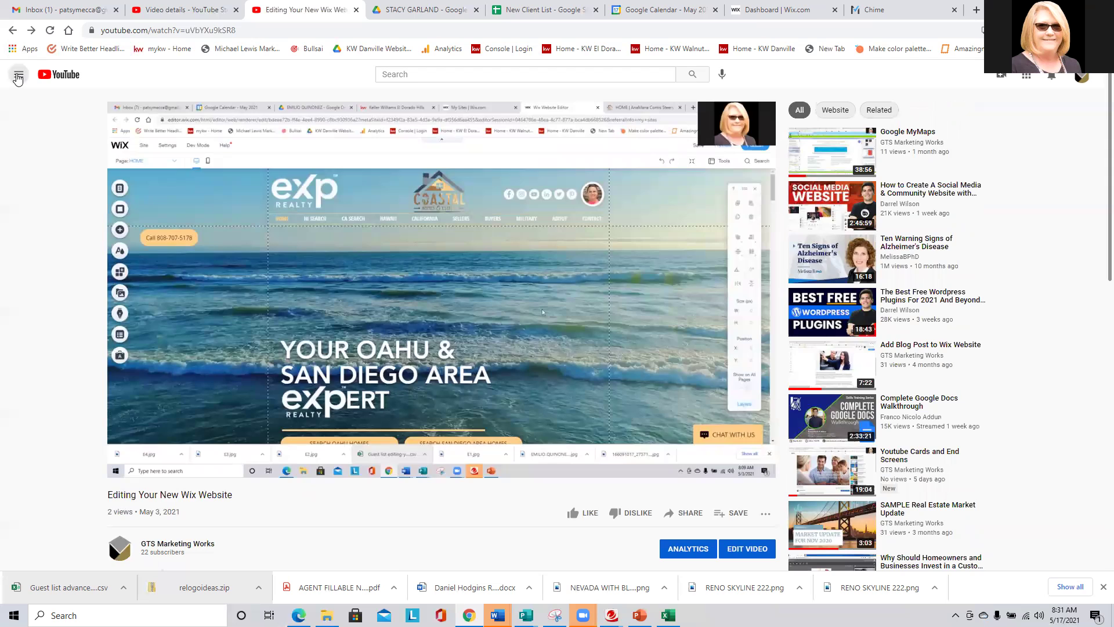
left_click(18, 76)
left_click(40, 105)
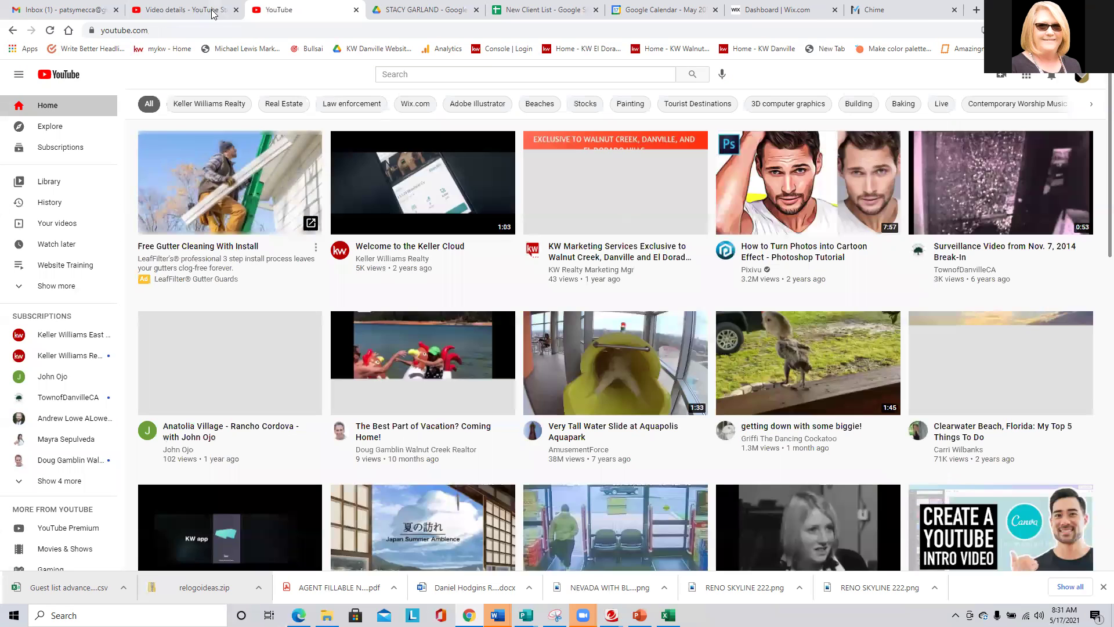
left_click(186, 8)
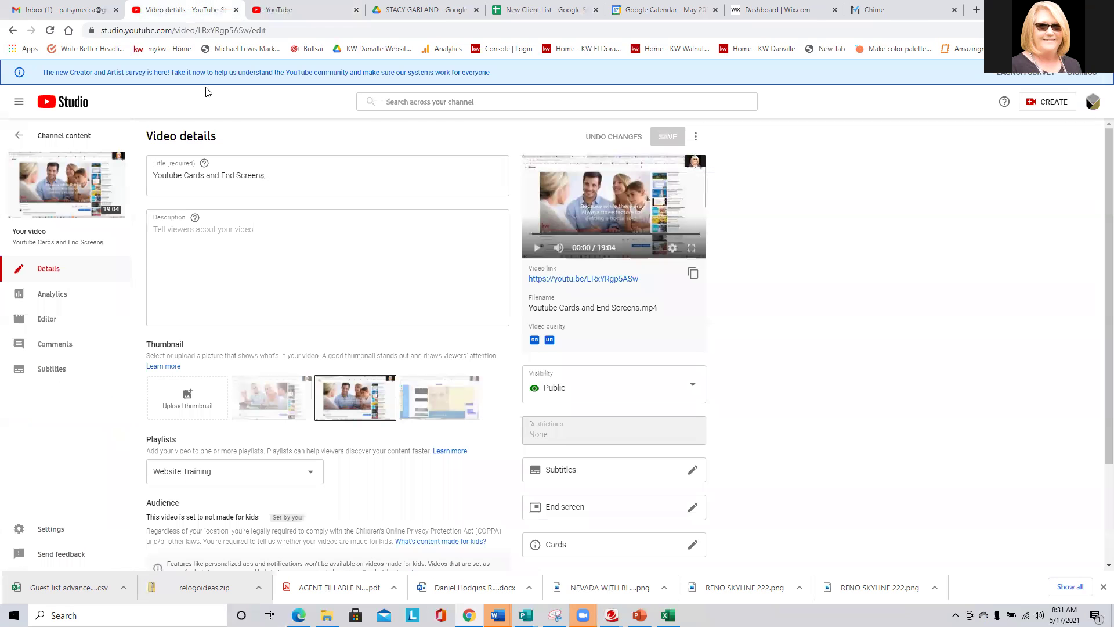
left_click(586, 280)
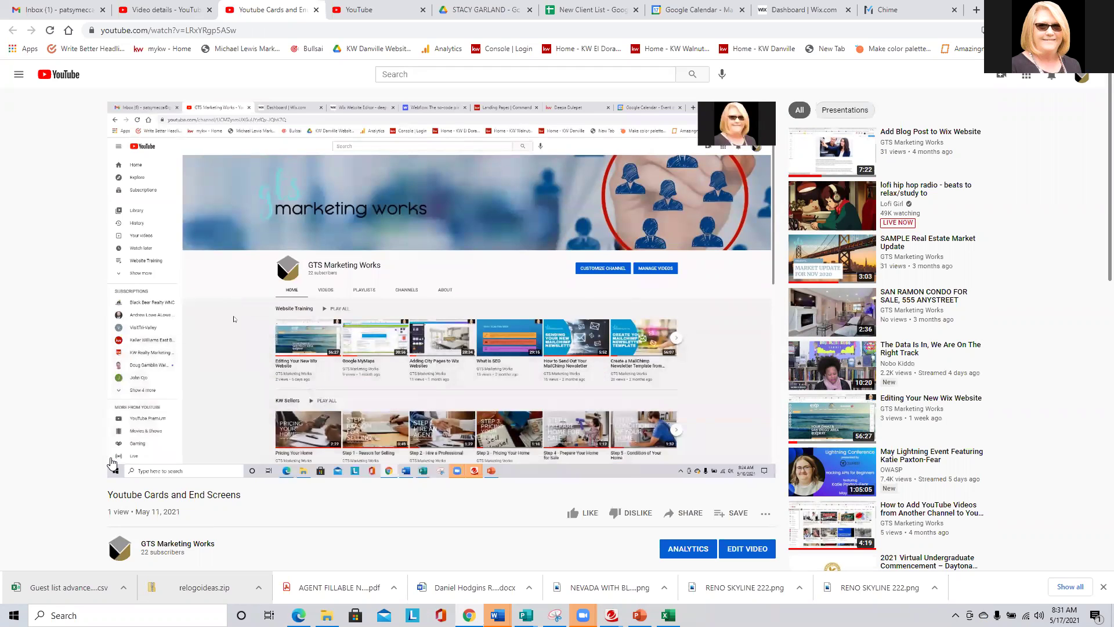
left_click(147, 468)
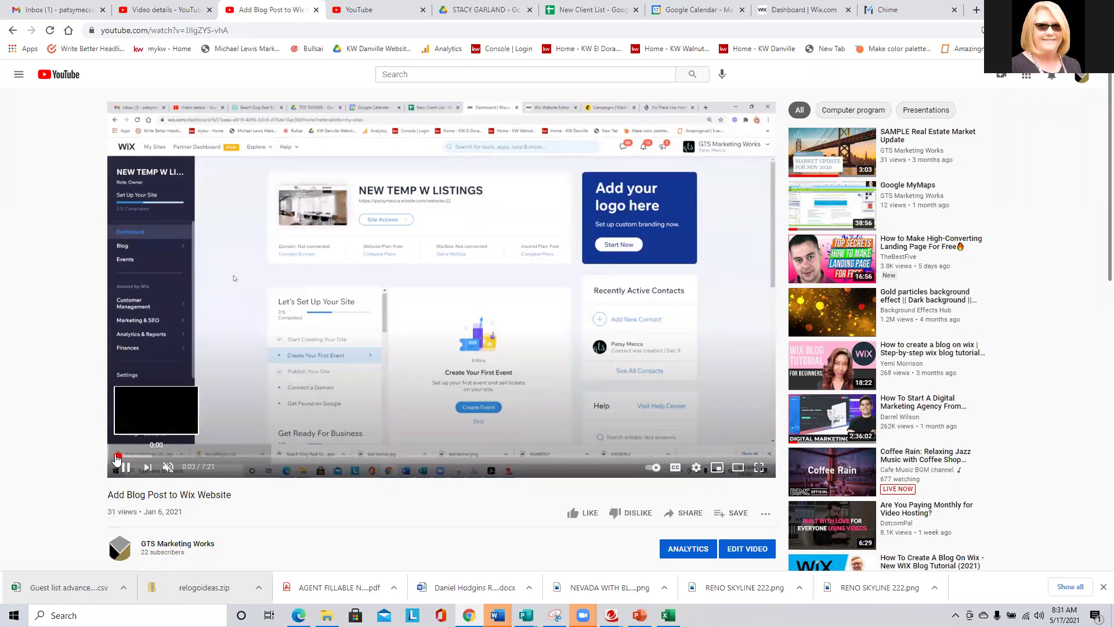
Skim the Add Blog Post to Wix Website video to about 2:11, then return to Youtube Cards and End Screens.
left_click_drag(117, 460, 255, 462)
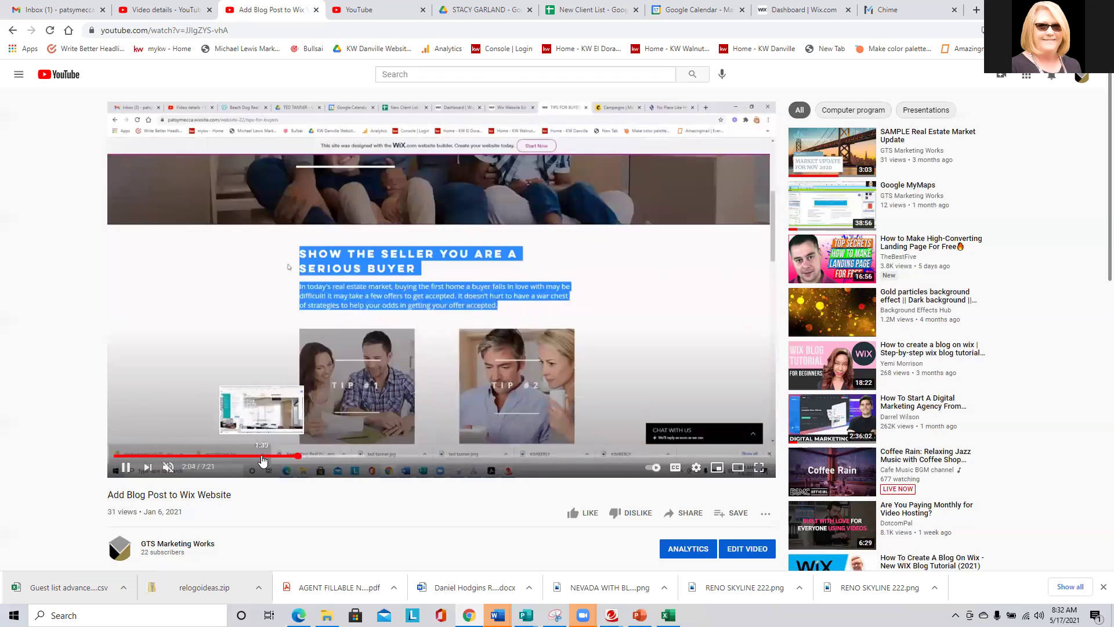
left_click(262, 458)
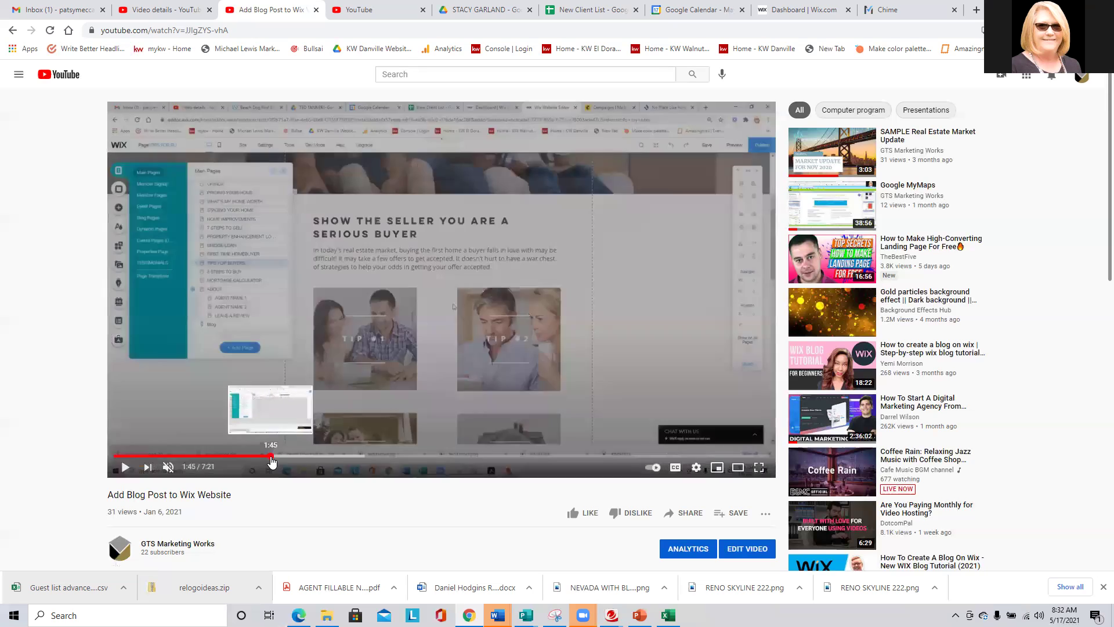
left_click_drag(267, 456, 568, 463)
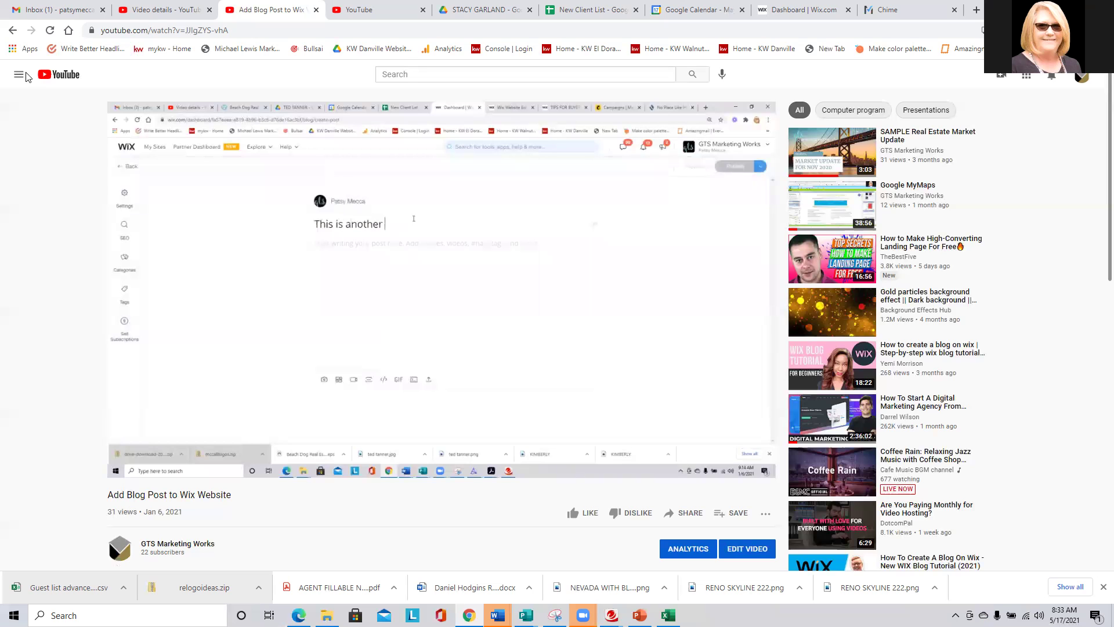
left_click(13, 31)
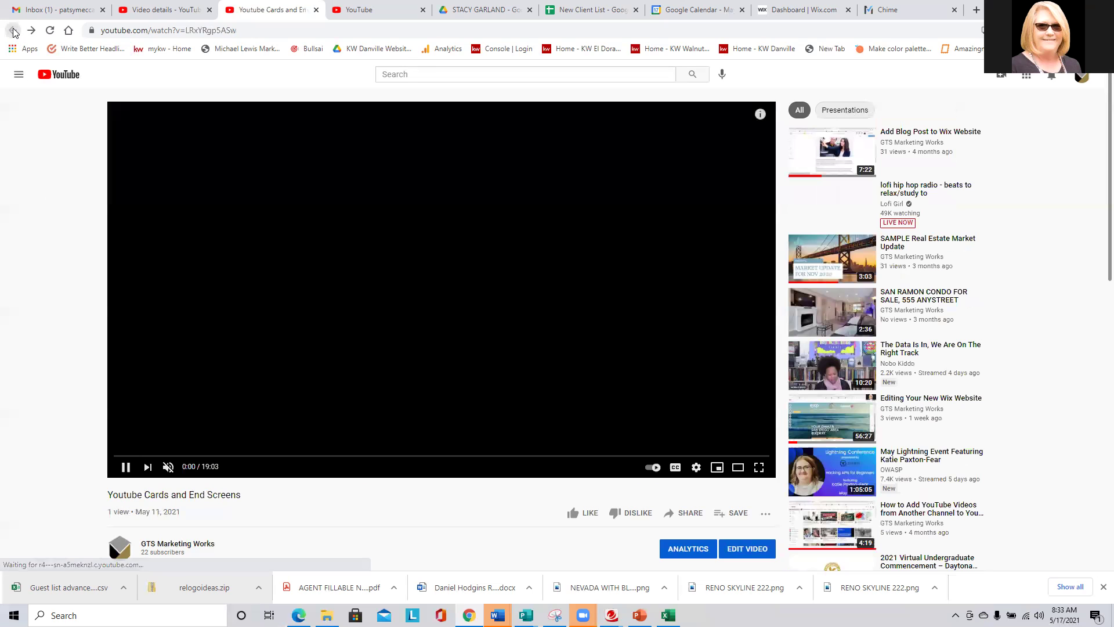
left_click(761, 116)
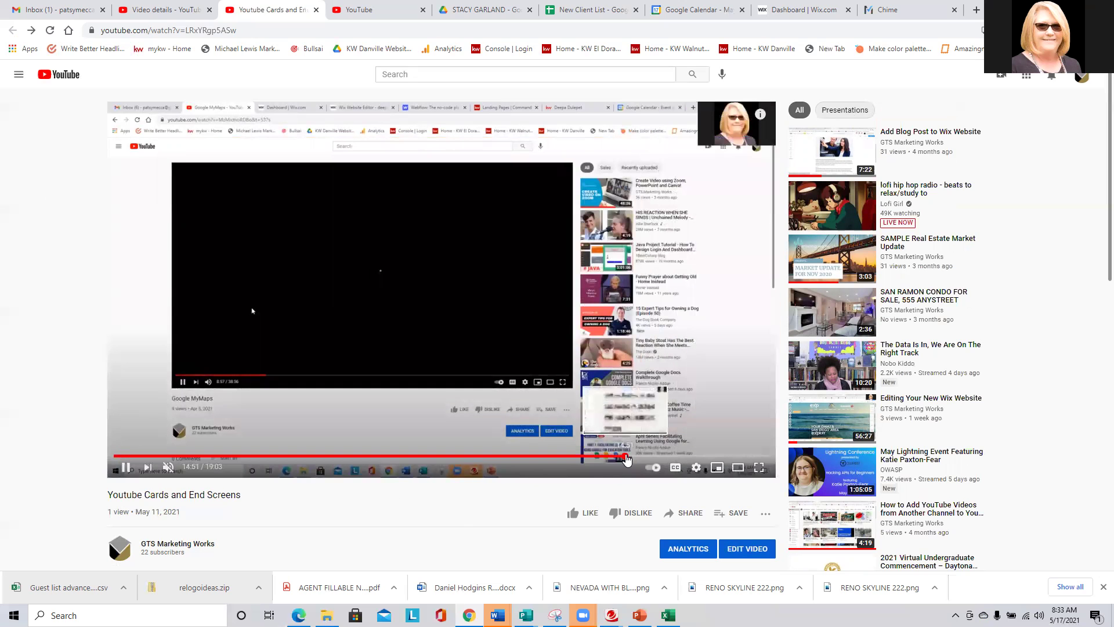
Skip Youtube Cards and End Screens to 18:42 to view its suggested-video and subscribe end screen elements.
left_click_drag(626, 460, 739, 461)
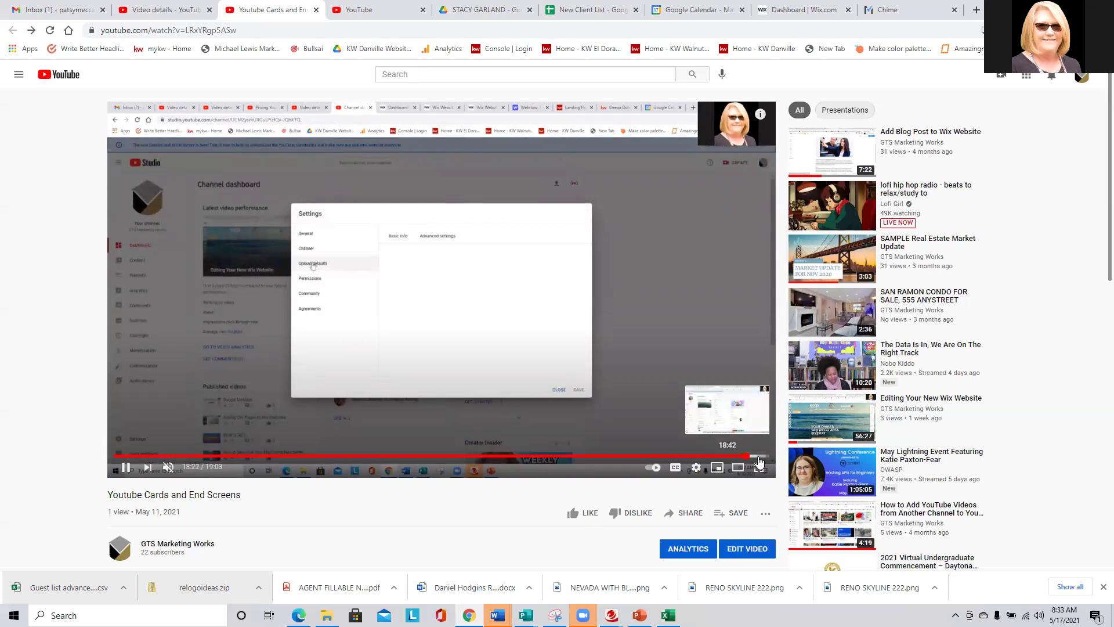
left_click(758, 458)
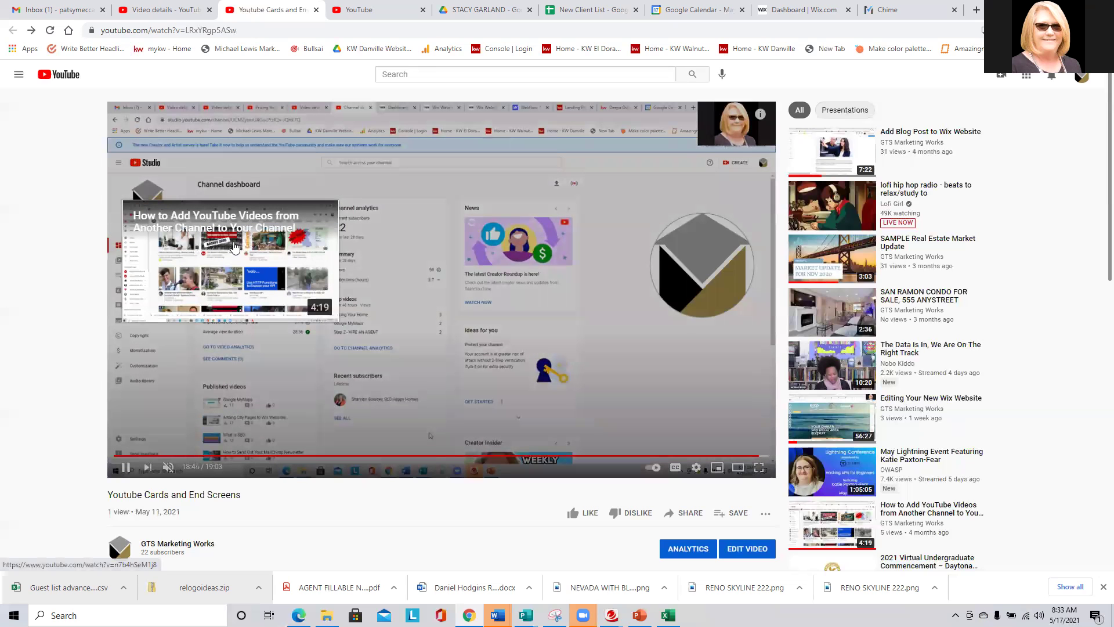
mouse_move(687, 268)
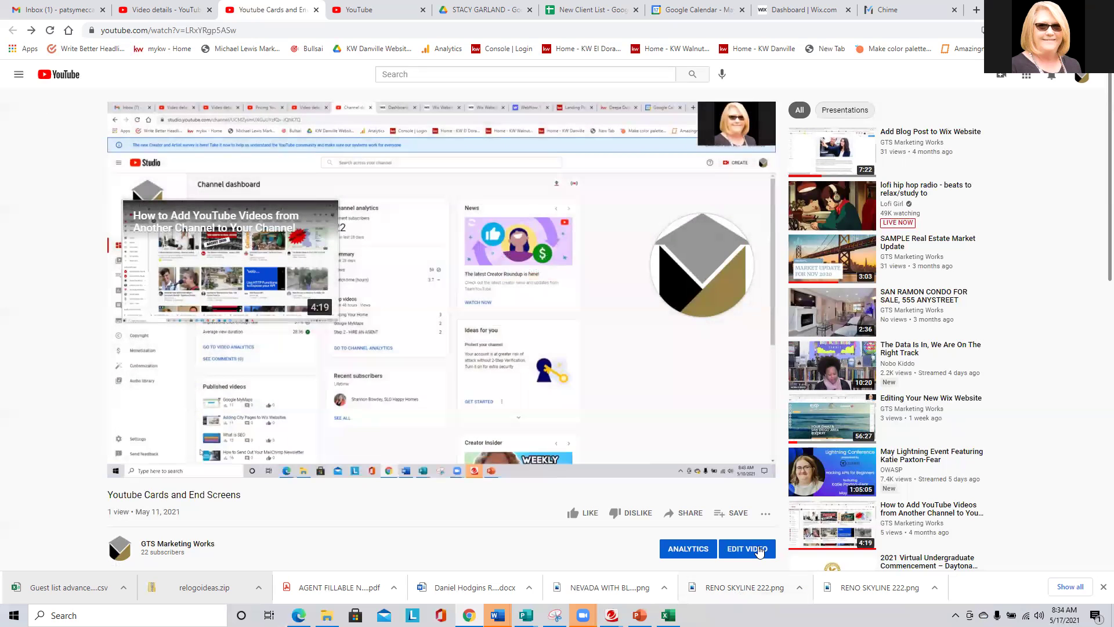
left_click(759, 552)
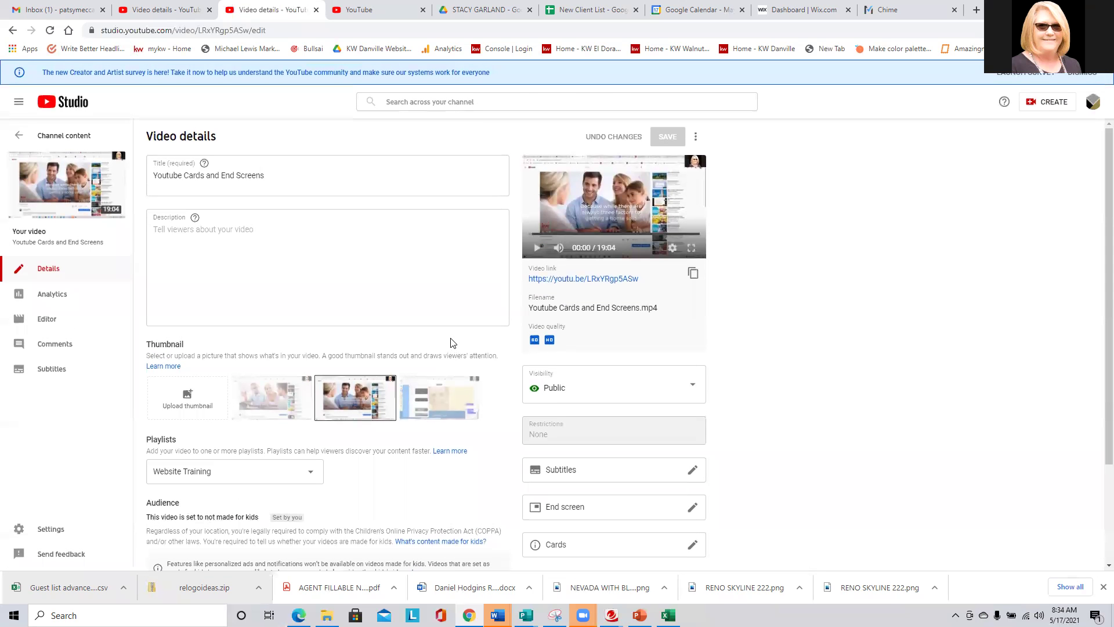
Review the Cards video's end screen editor, then open How to Send Out Your MailChimp Newsletter from Channel content.
left_click(577, 509)
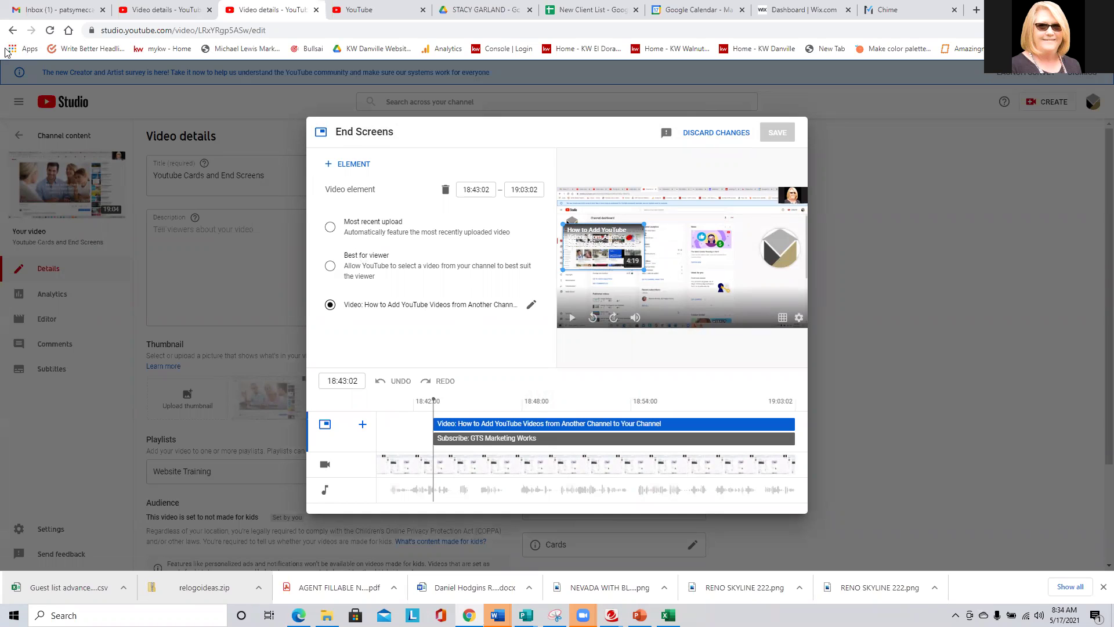
left_click(12, 31)
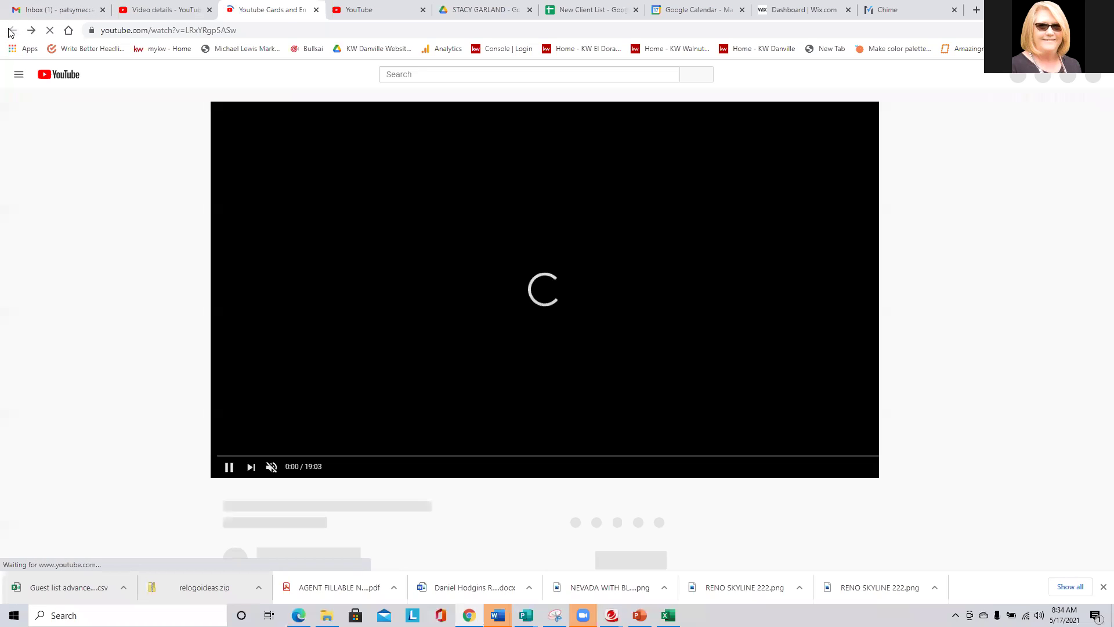
left_click(166, 9)
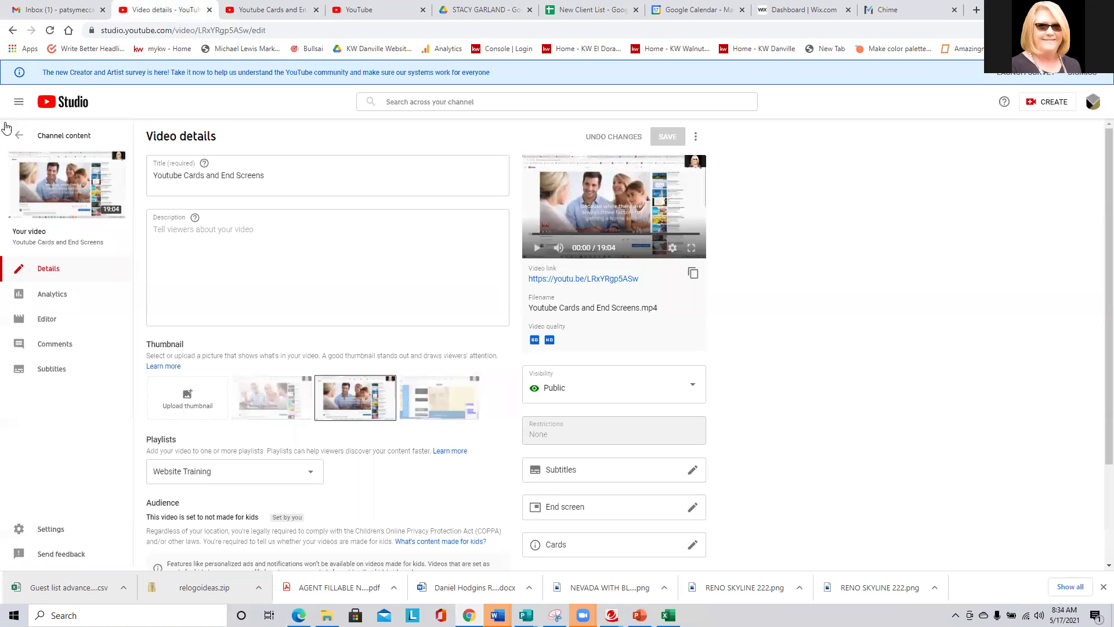
left_click(64, 136)
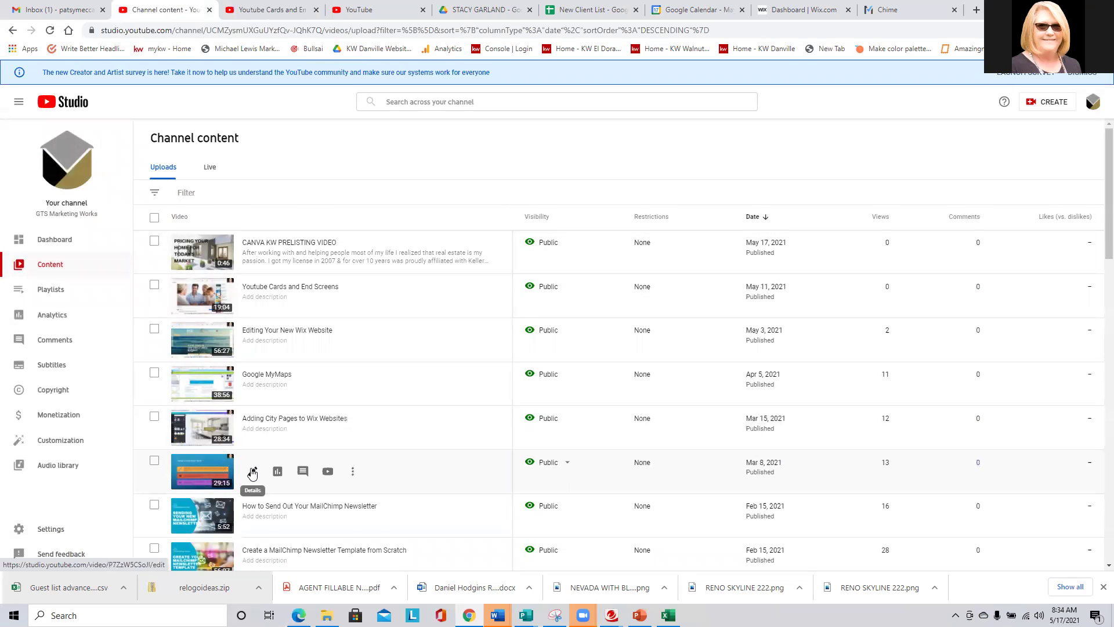
scroll(253, 406, "down", 3)
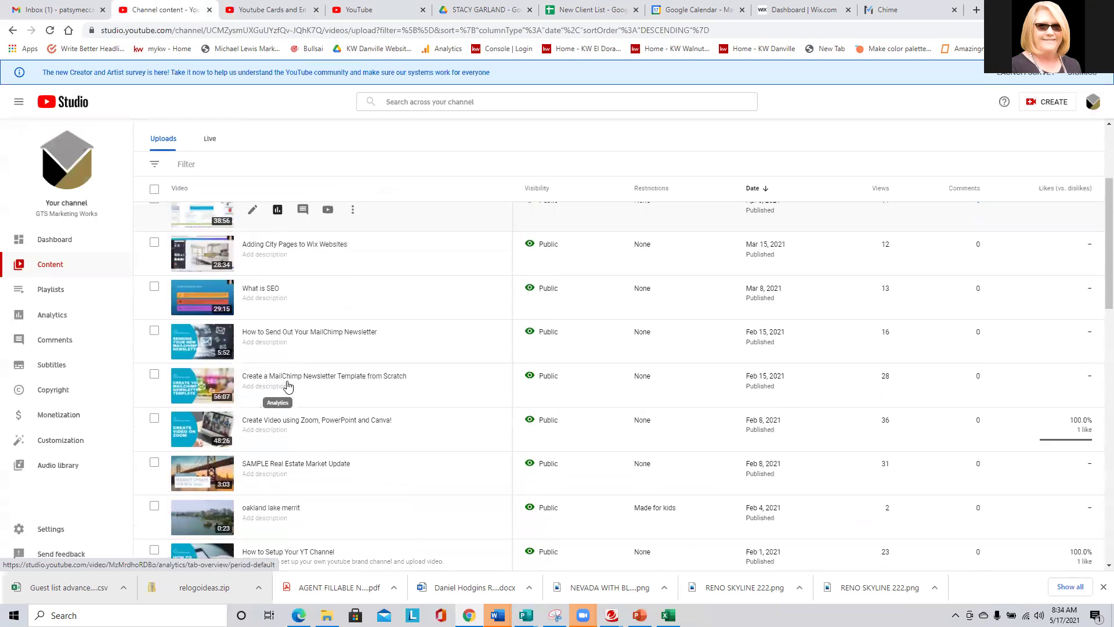
left_click(210, 342)
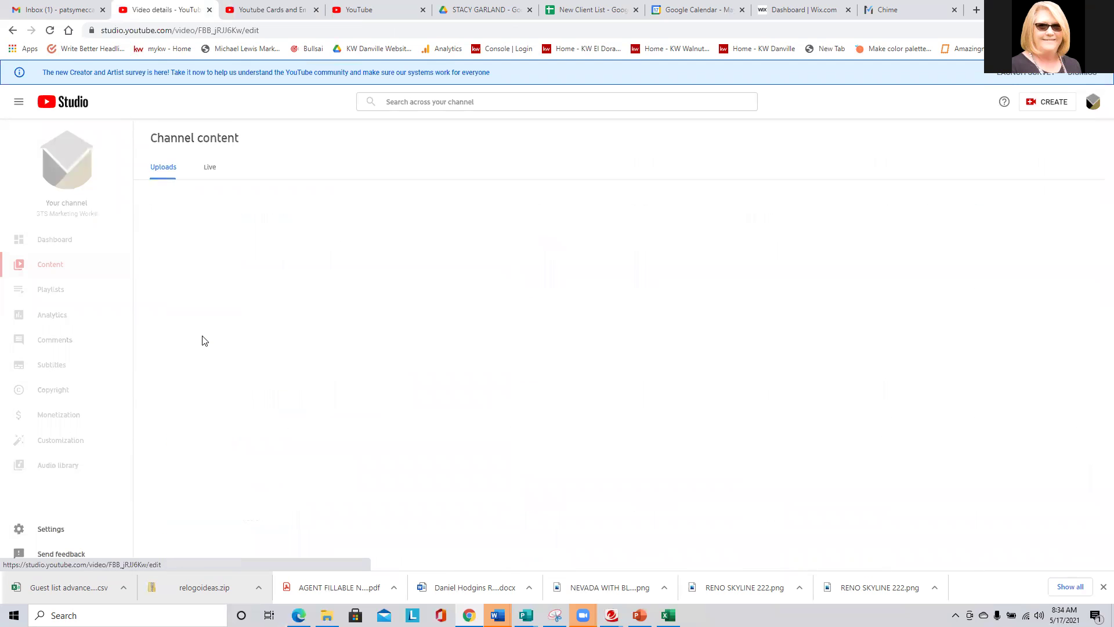
Browse the MailChimp newsletter video's end screen templates, then close the editor discarding changes.
left_click(570, 507)
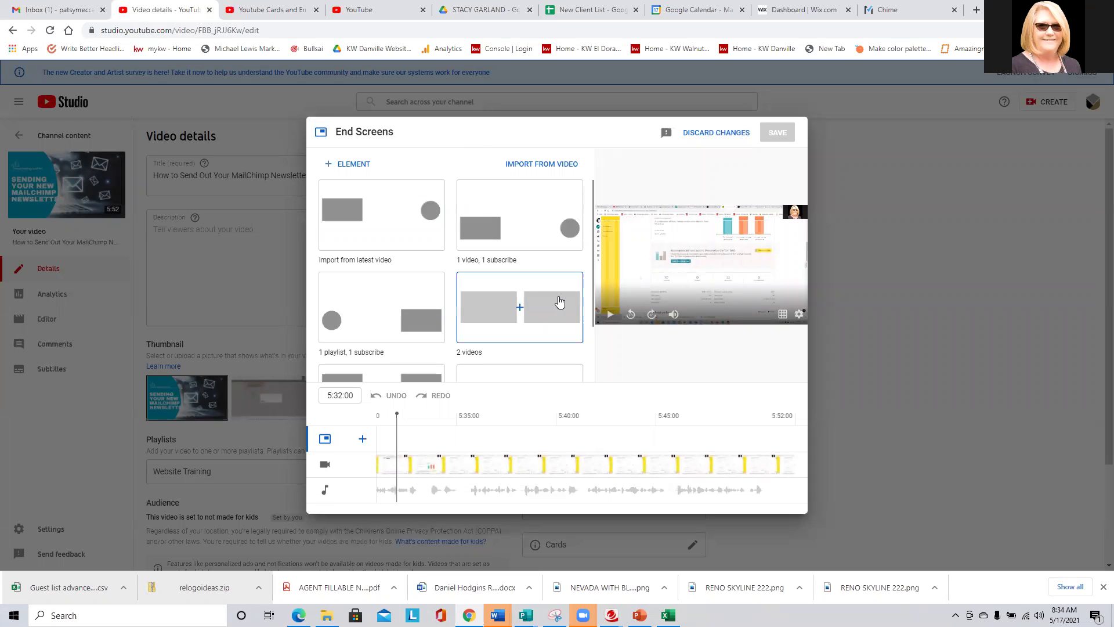
scroll(410, 220, "down", 2)
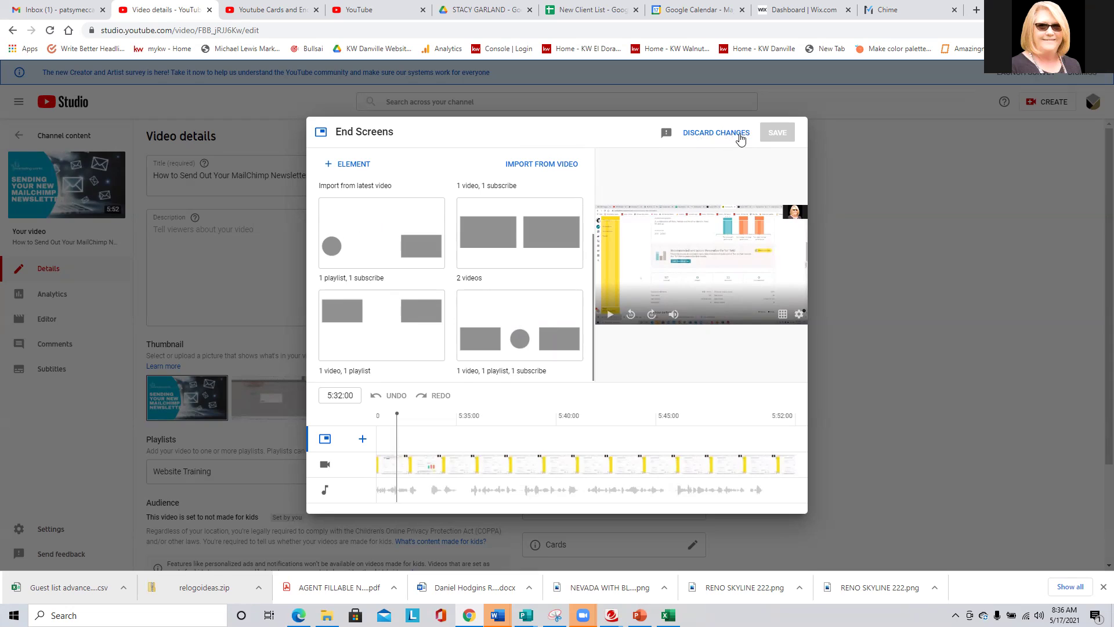
left_click(719, 132)
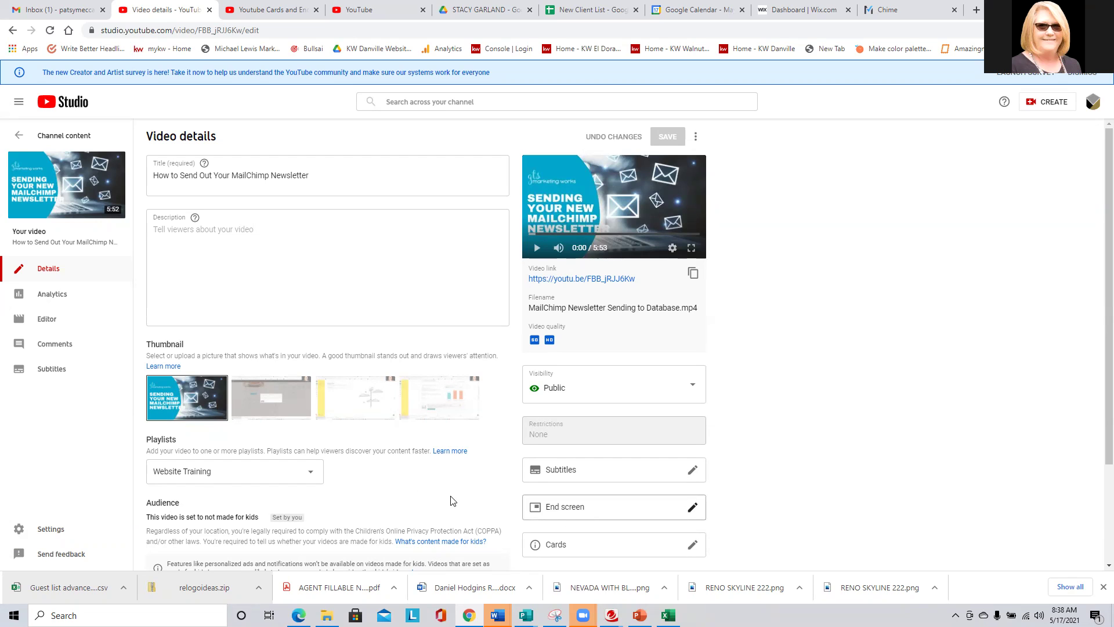
Scroll down the How to Send Out Your MailChimp Newsletter Video details page.
scroll(422, 469, "down", 2)
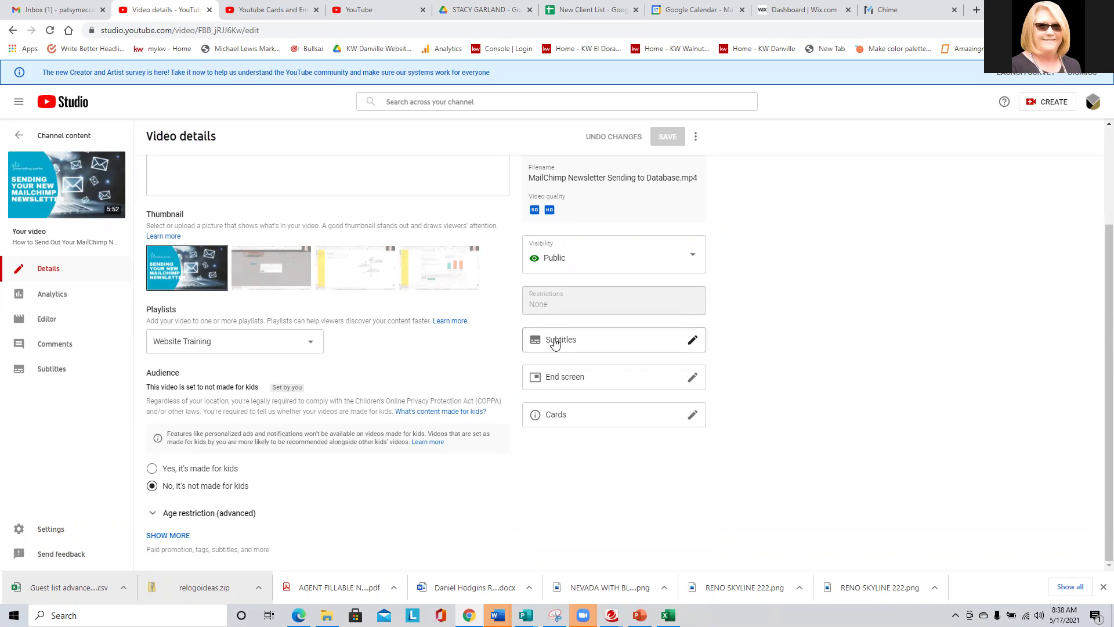
left_click(556, 343)
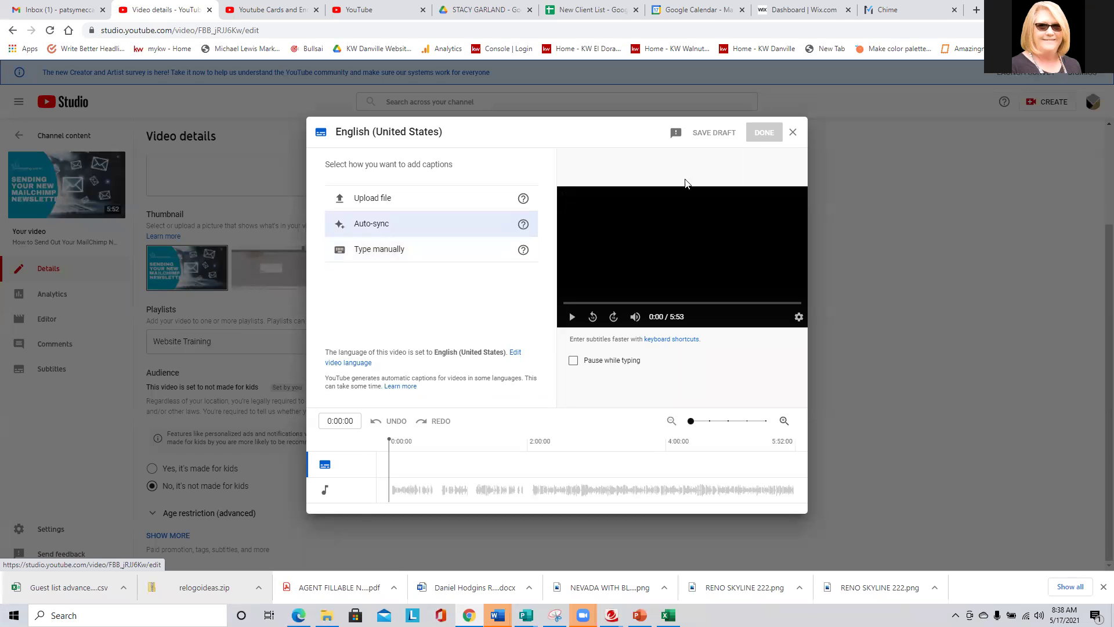
left_click(793, 133)
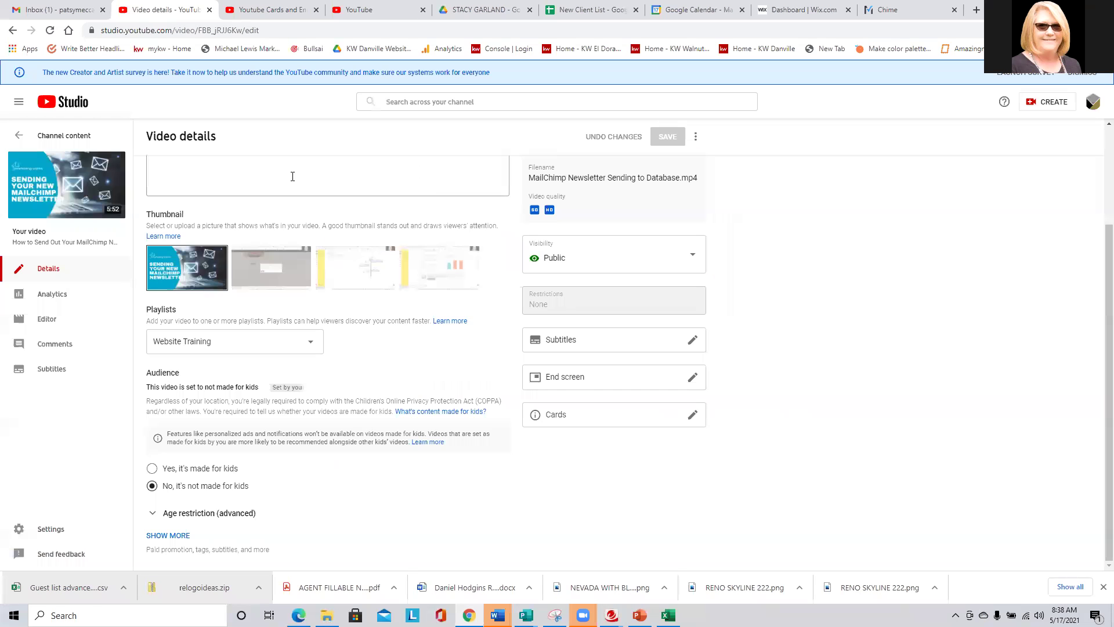
Return to Channel content and scroll the uploads down to the January 2021 videos.
left_click(46, 136)
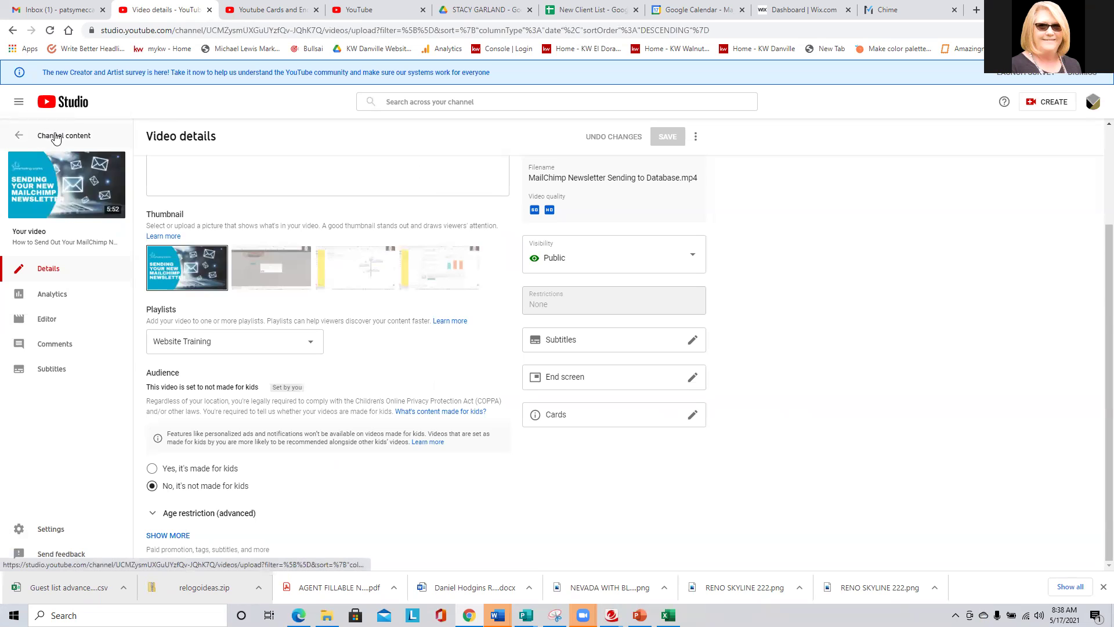
mouse_move(393, 256)
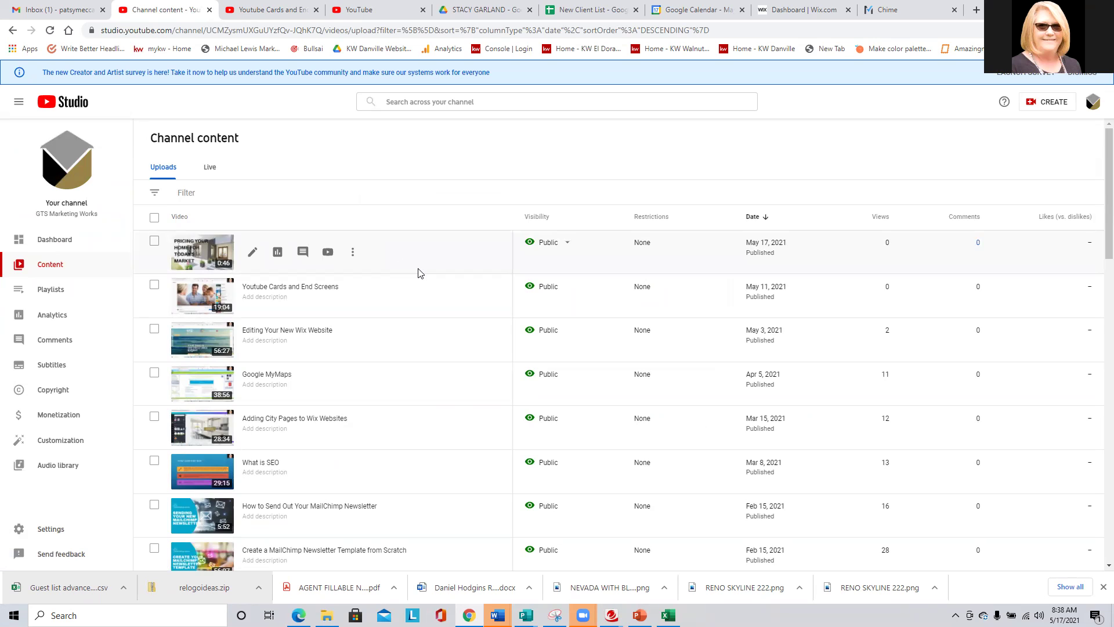
scroll(420, 273, "down", 3)
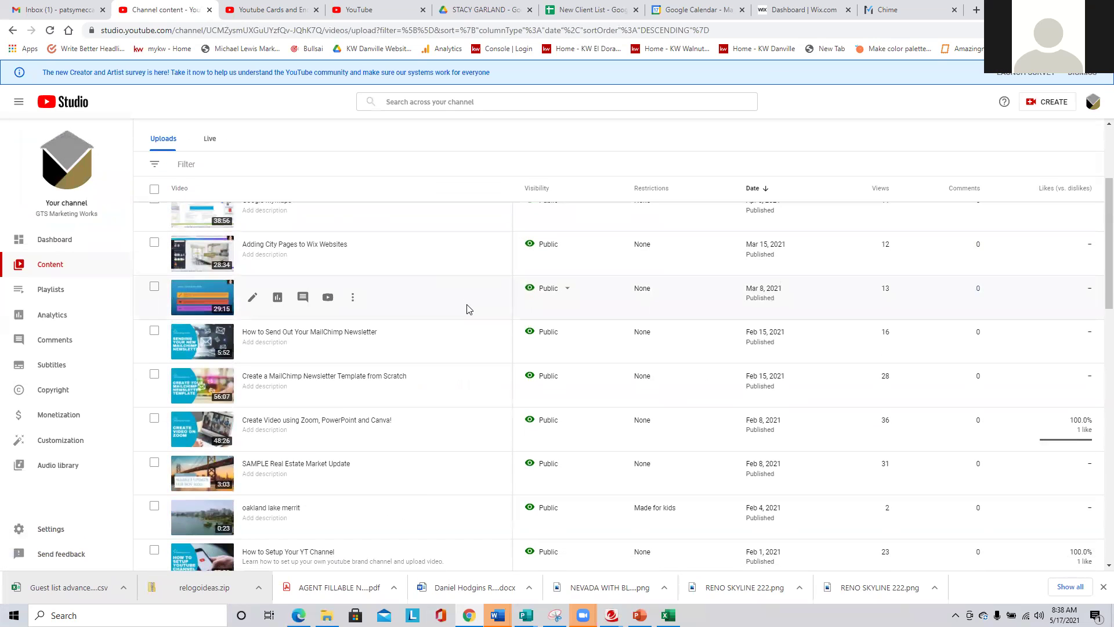
scroll(470, 308, "down", 3)
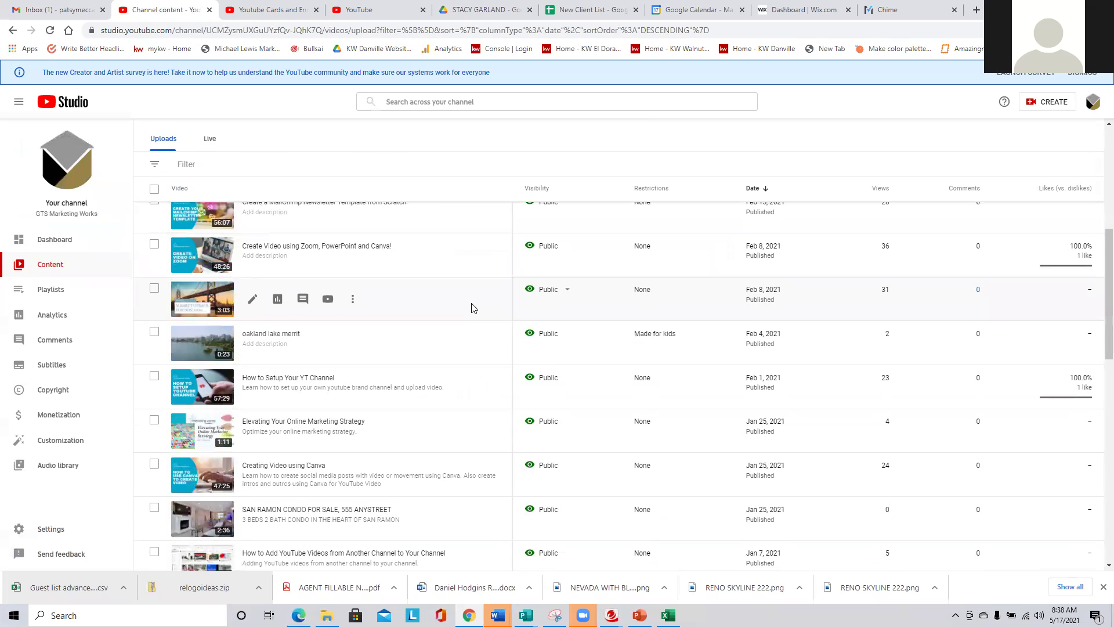
Close the YouTube tab and set the speaker volume to 96, then slightly lower.
left_click(423, 10)
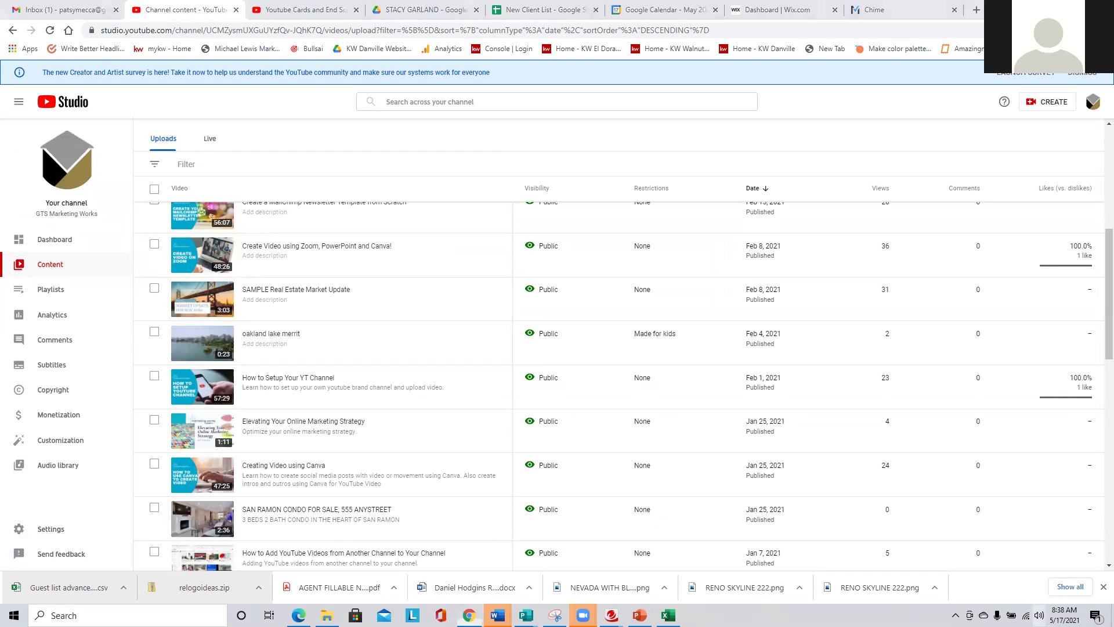
left_click(1038, 614)
left_click_drag(1040, 588, 1070, 588)
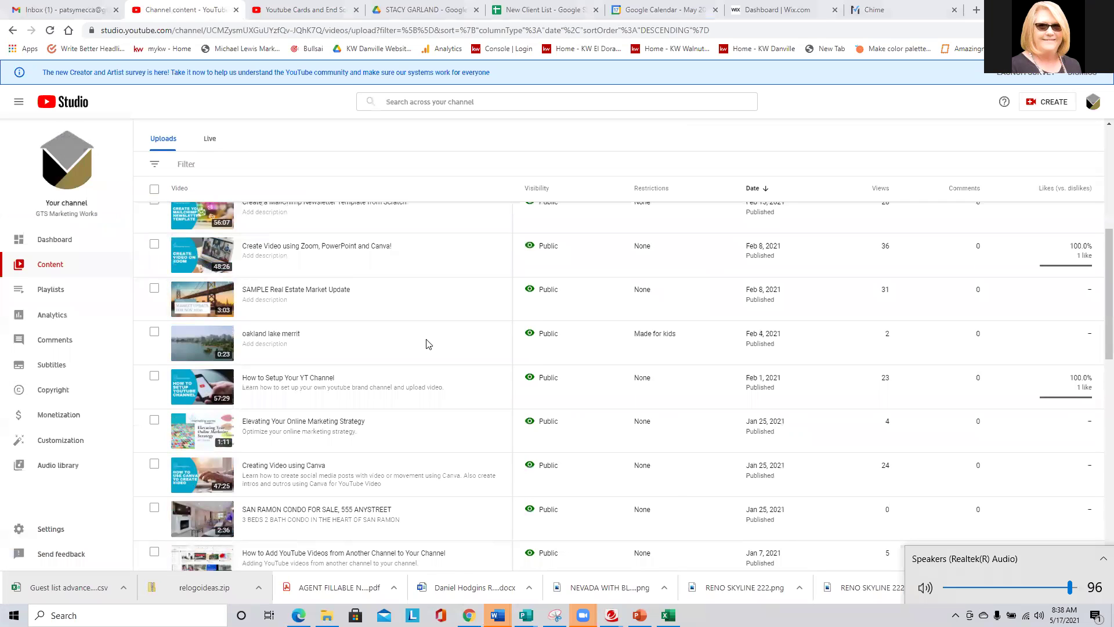
key("XF86AudioLowerVolume")
key("XF86AudioLowerVolume")
key("XF86AudioLowerVolume")
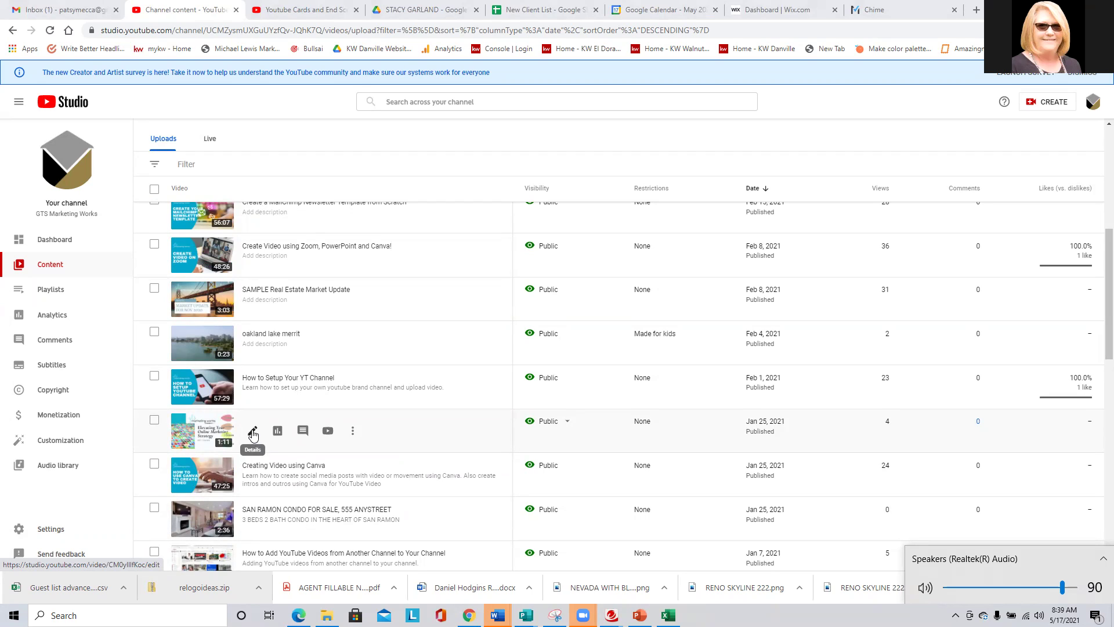
Open Elevating Your Online Marketing Strategy's details, then its YouTube watch page in a new tab.
left_click(252, 432)
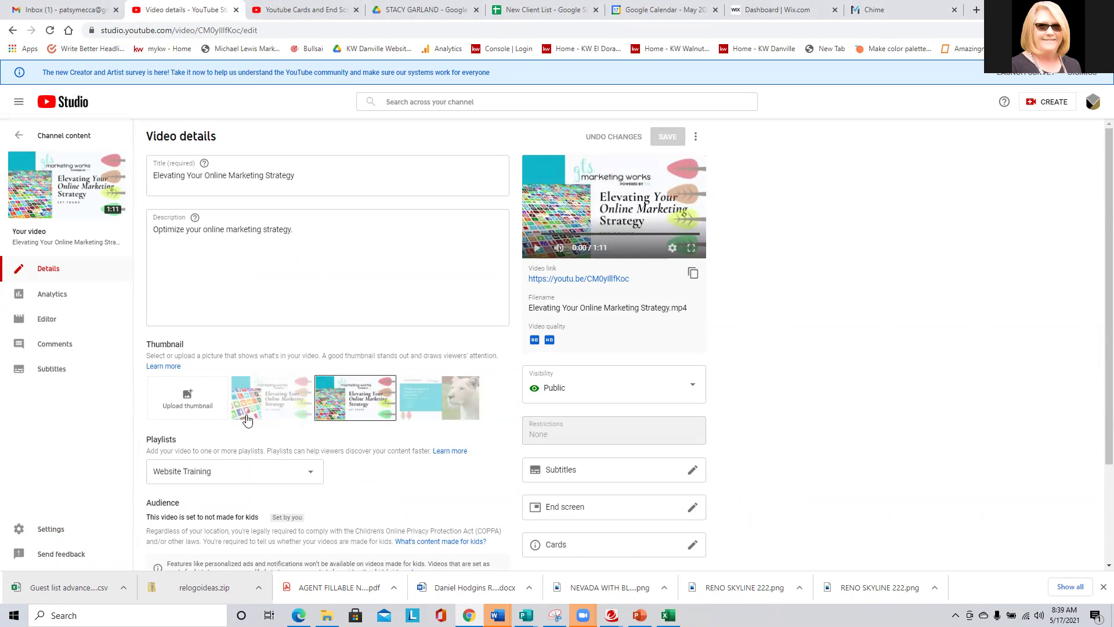
left_click(584, 280)
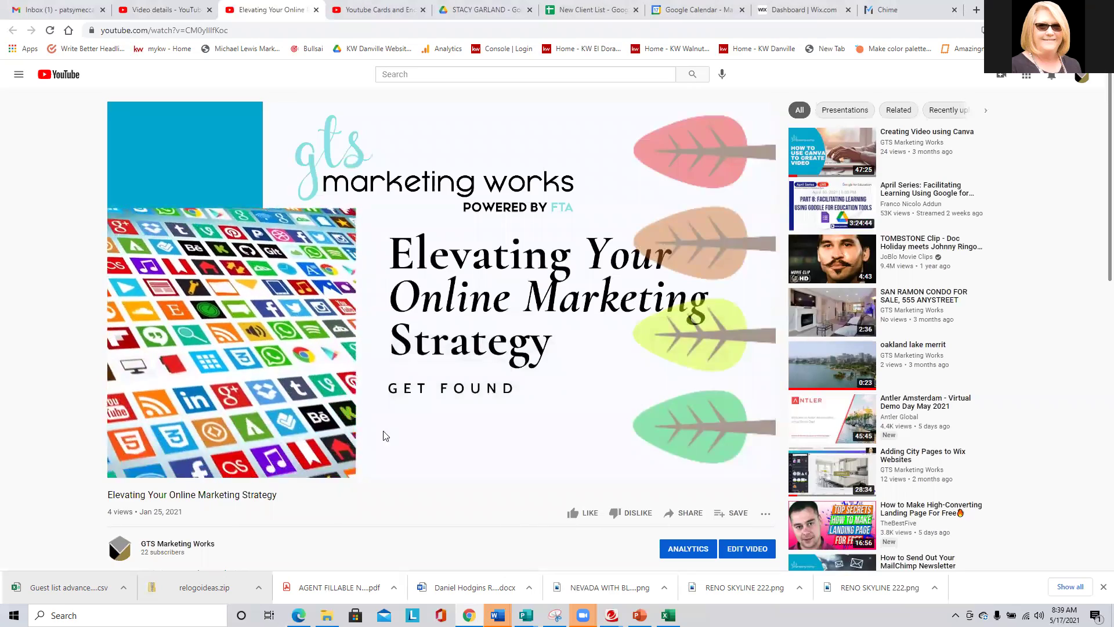
mouse_move(492, 465)
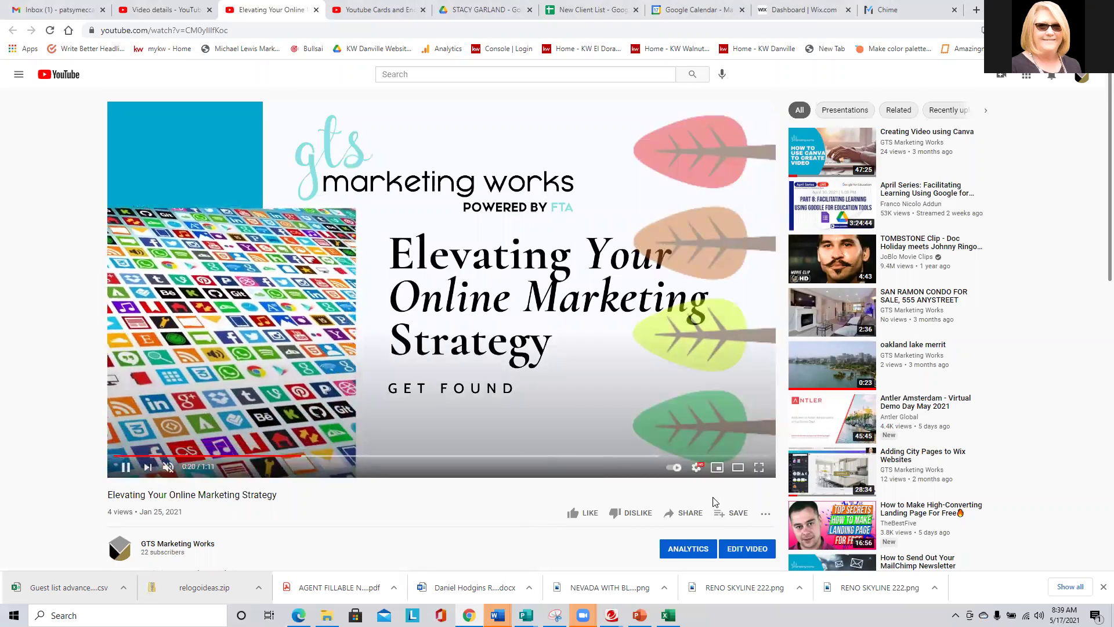
Check the Elevating video's extra options (only Report), then return to its Studio details tab.
left_click(766, 514)
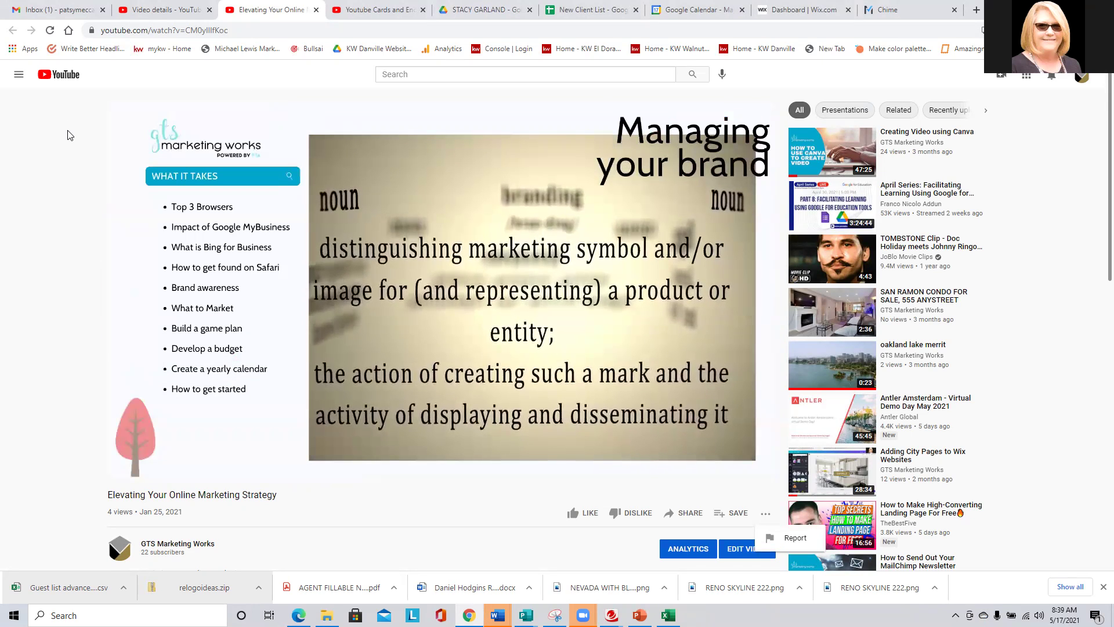
left_click(148, 7)
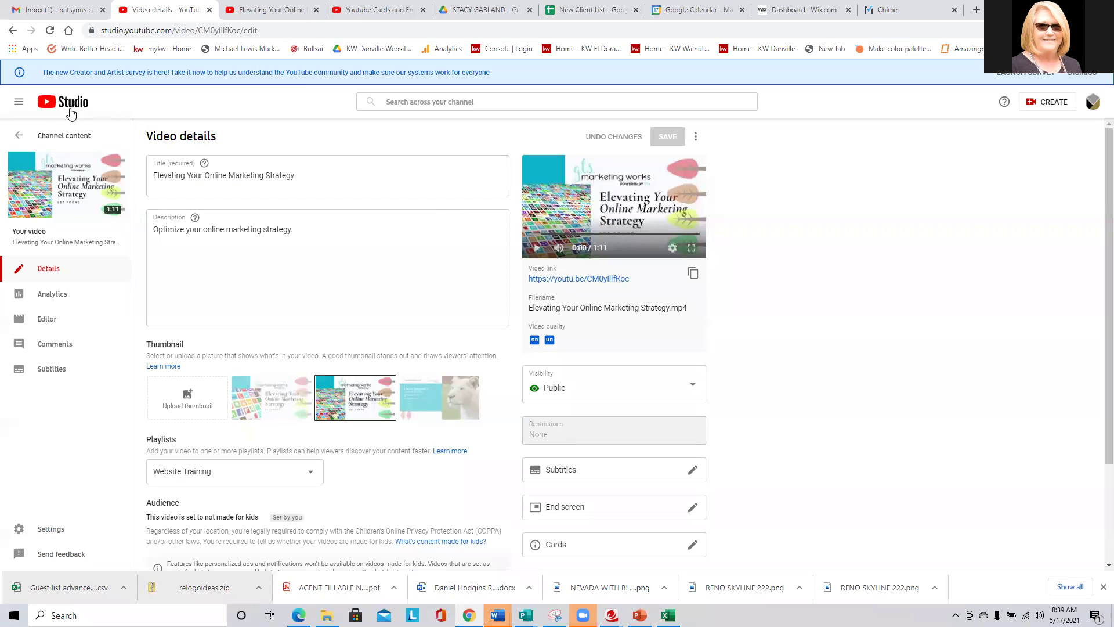
Close the two extra YouTube tabs and open the Google MyMaps watch page from its details.
left_click(19, 135)
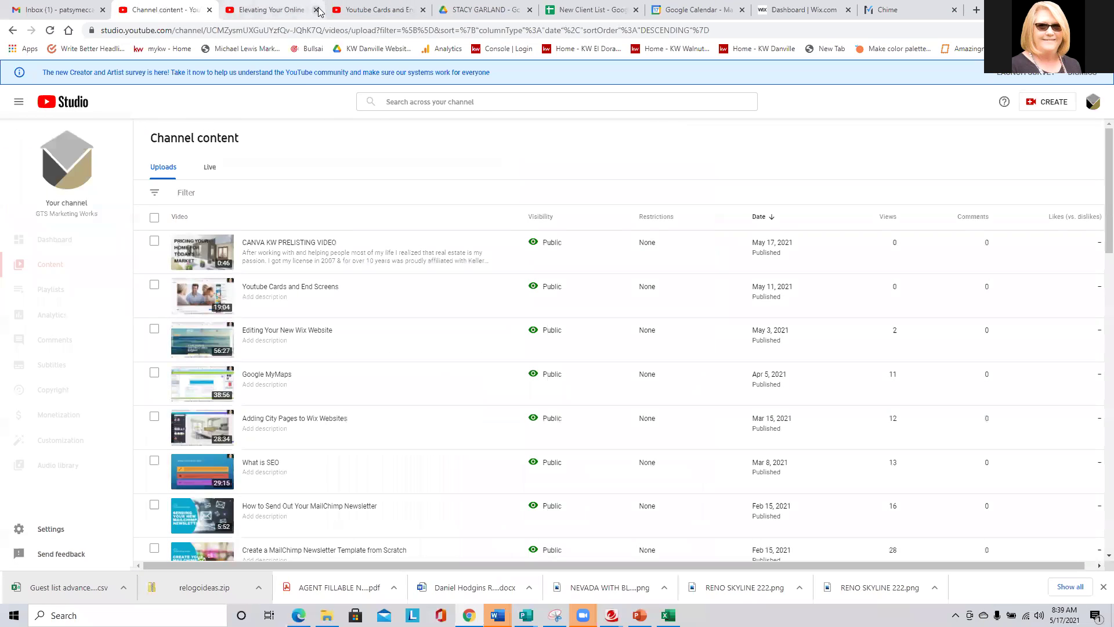
left_click(317, 10)
left_click(316, 10)
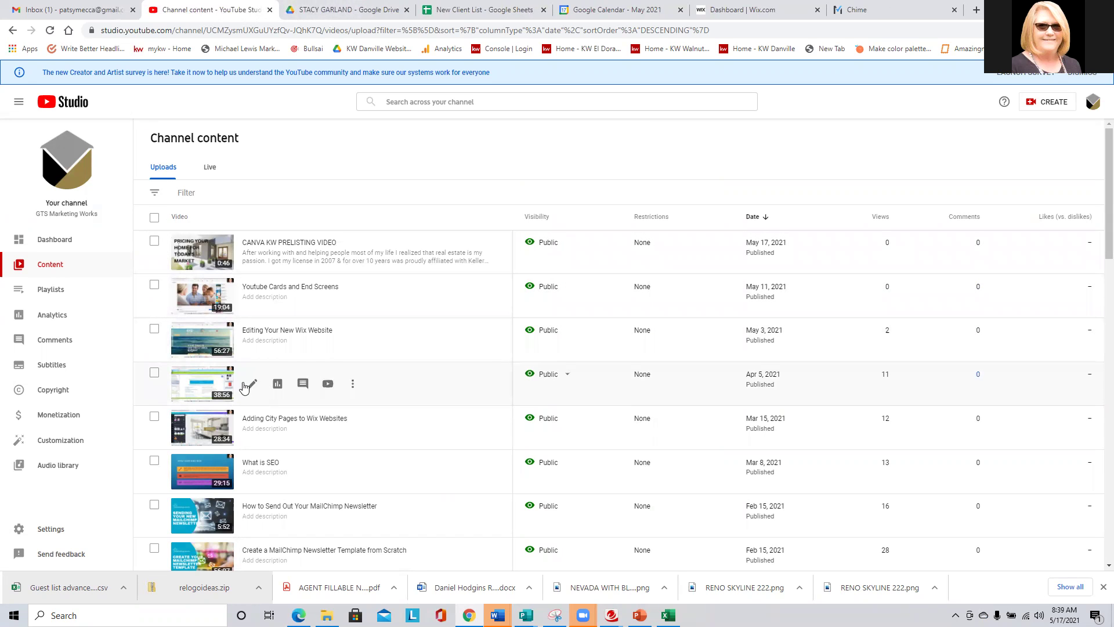
left_click(199, 381)
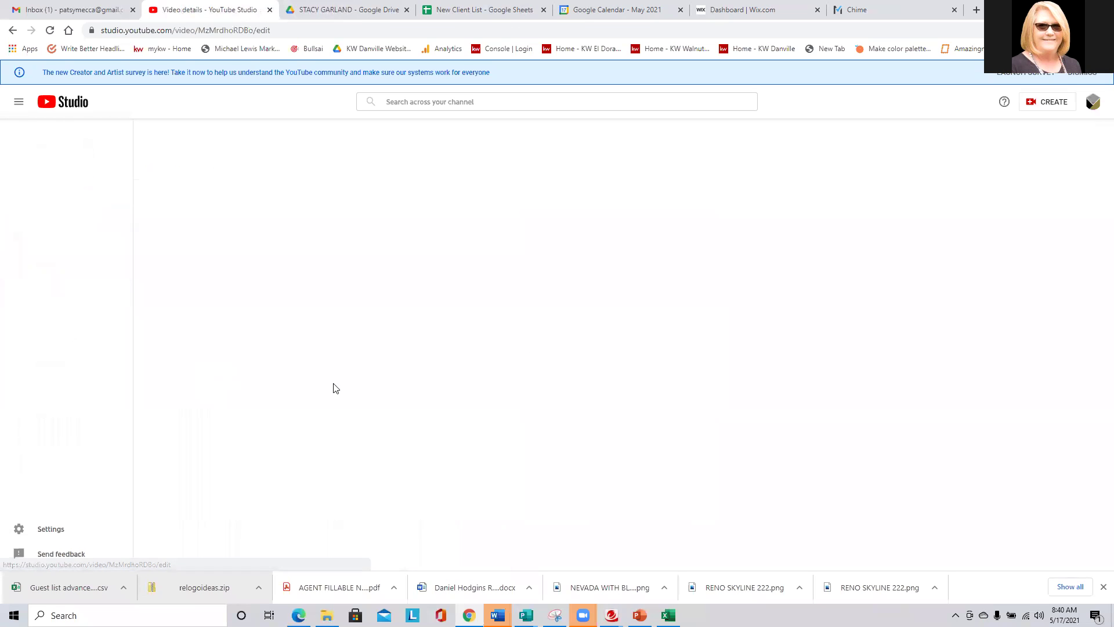
left_click(611, 278)
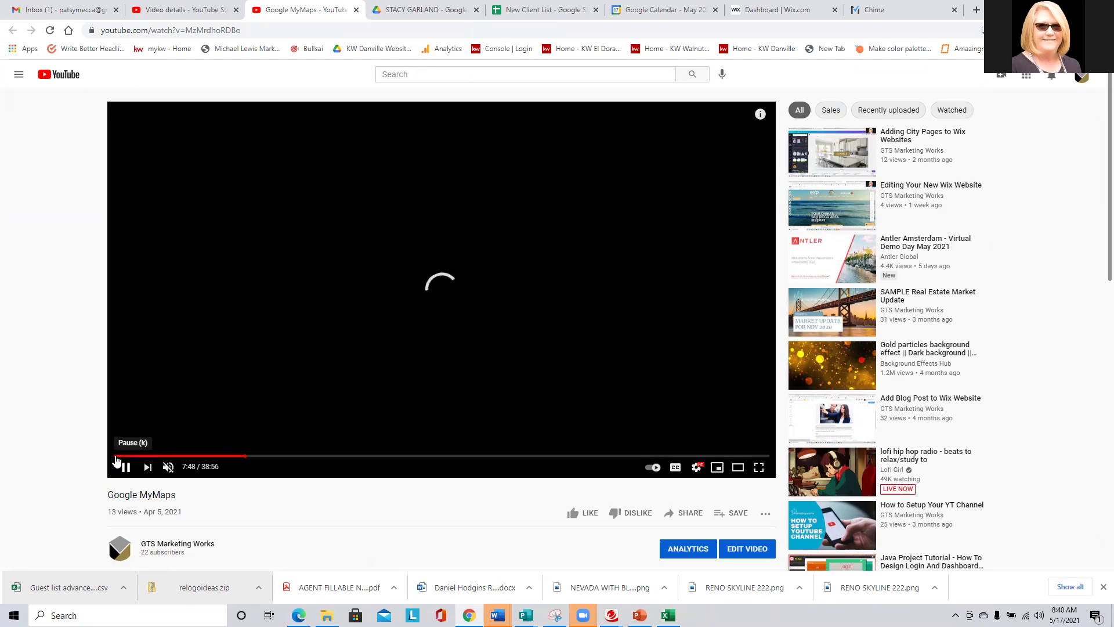
Skip to Adding City Pages to Wix Websites, toggle mute on and off, and open its transcript.
left_click(148, 467)
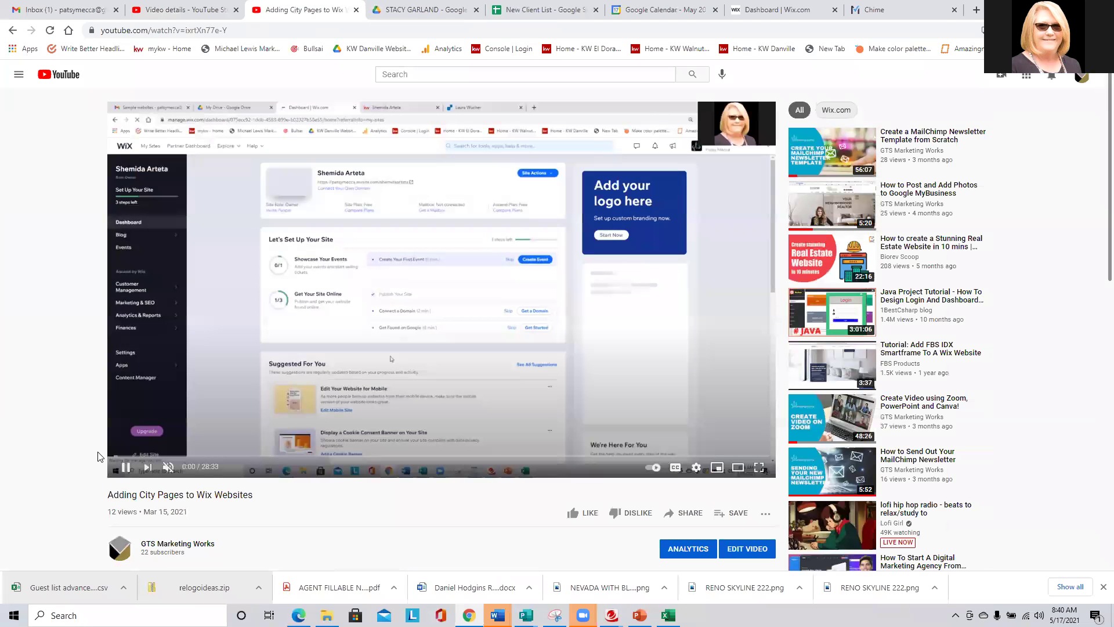
left_click(169, 468)
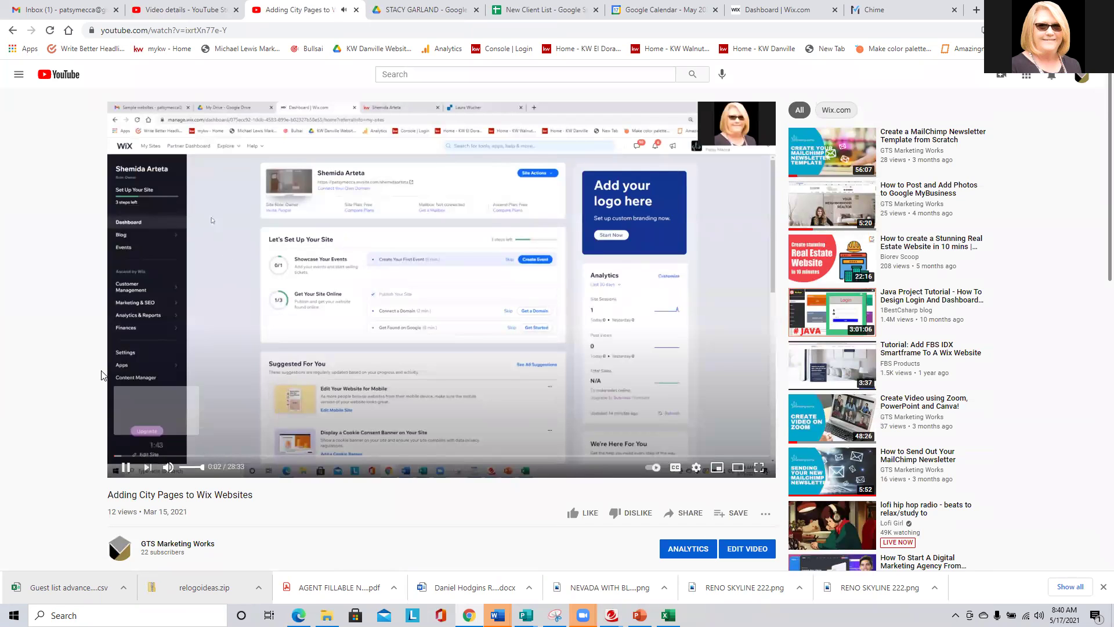
left_click(168, 468)
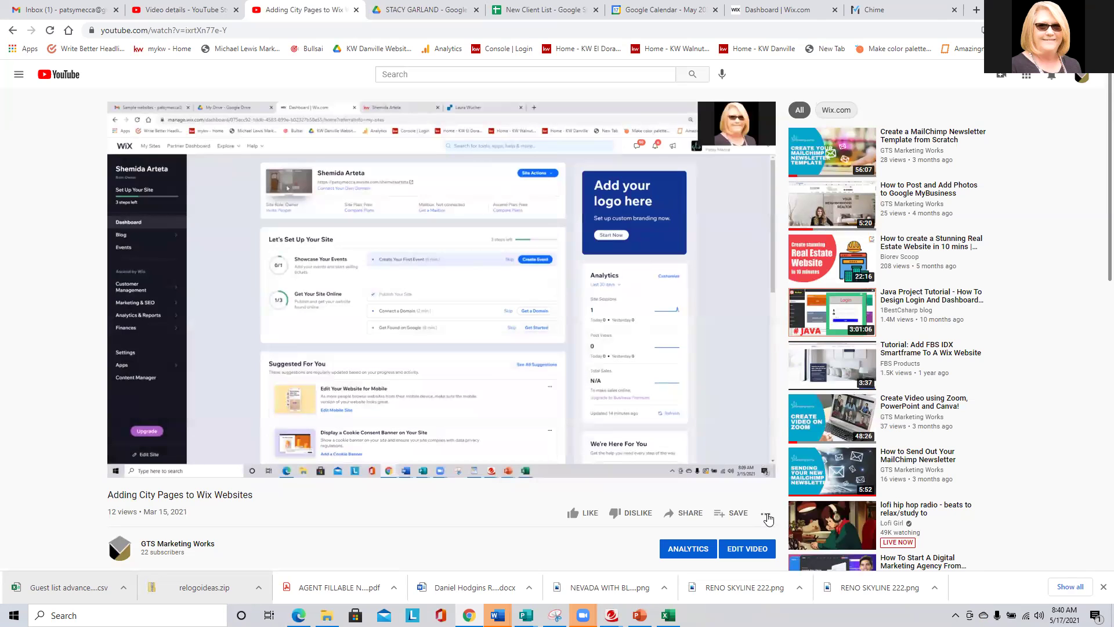
left_click(766, 514)
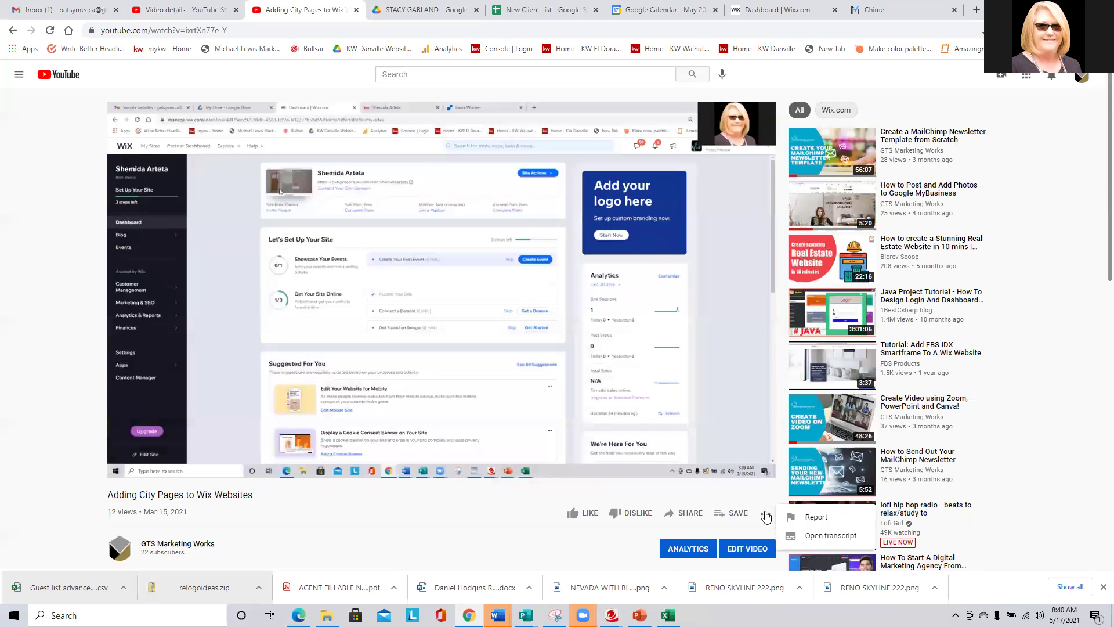
left_click(830, 536)
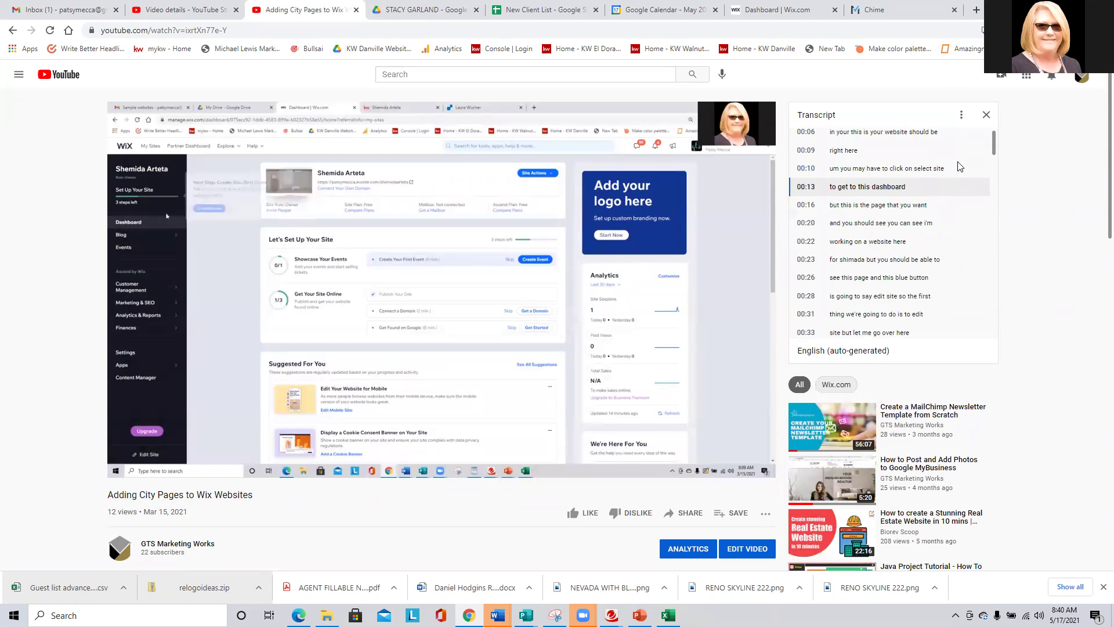
Scroll the transcript to the top, jump playback near the start, and turn timestamps off.
scroll(999, 139, "up", 1)
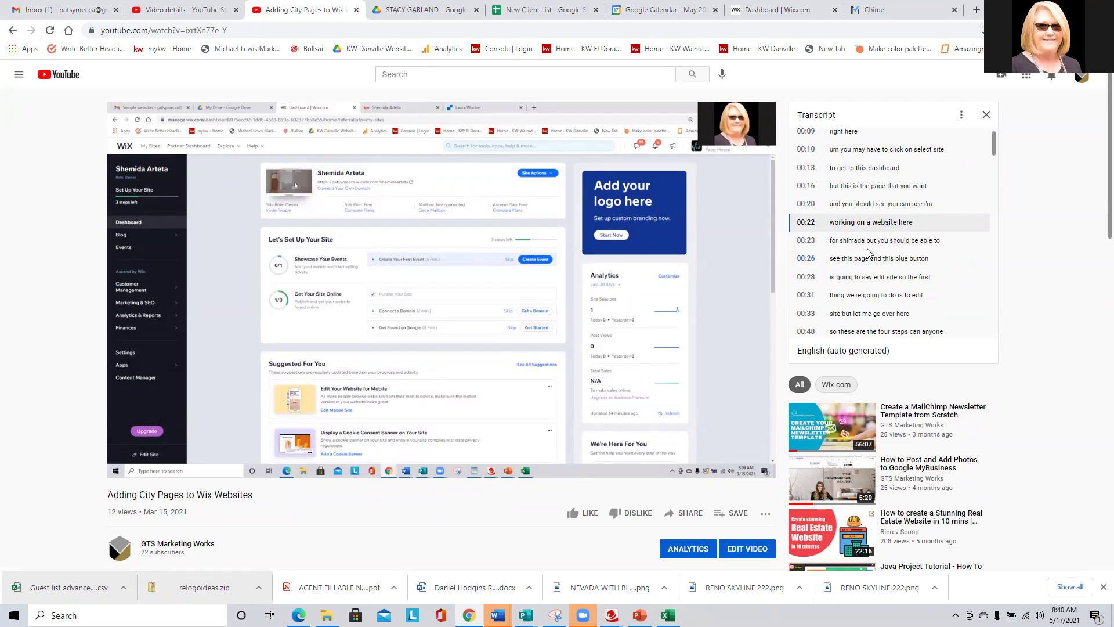
scroll(993, 146, "up", 2)
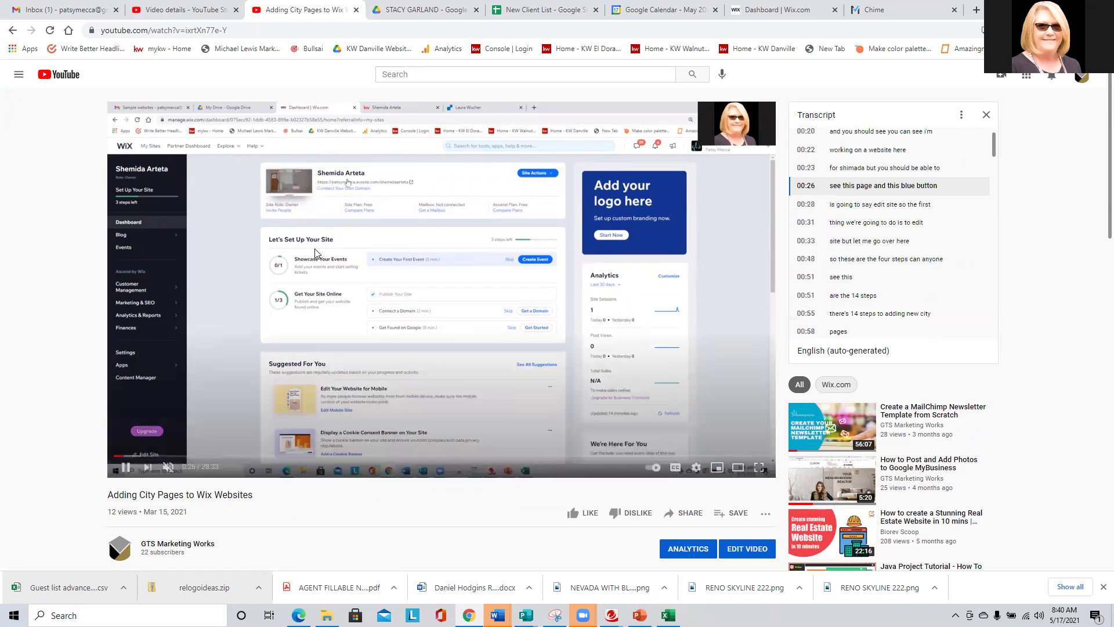
left_click(108, 458)
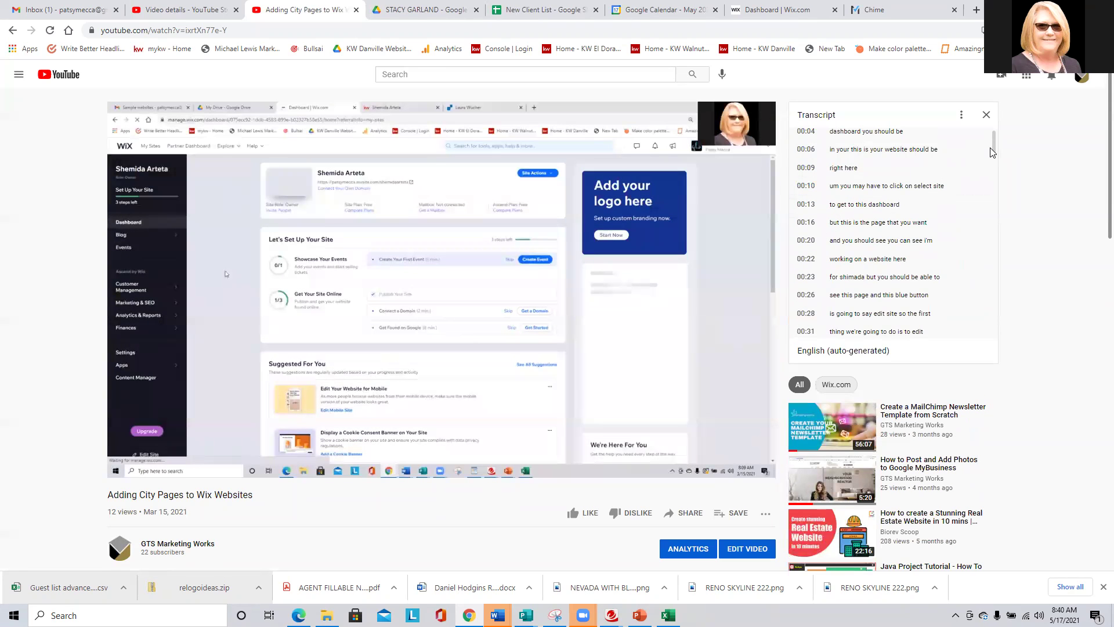
scroll(996, 137, "up", 1)
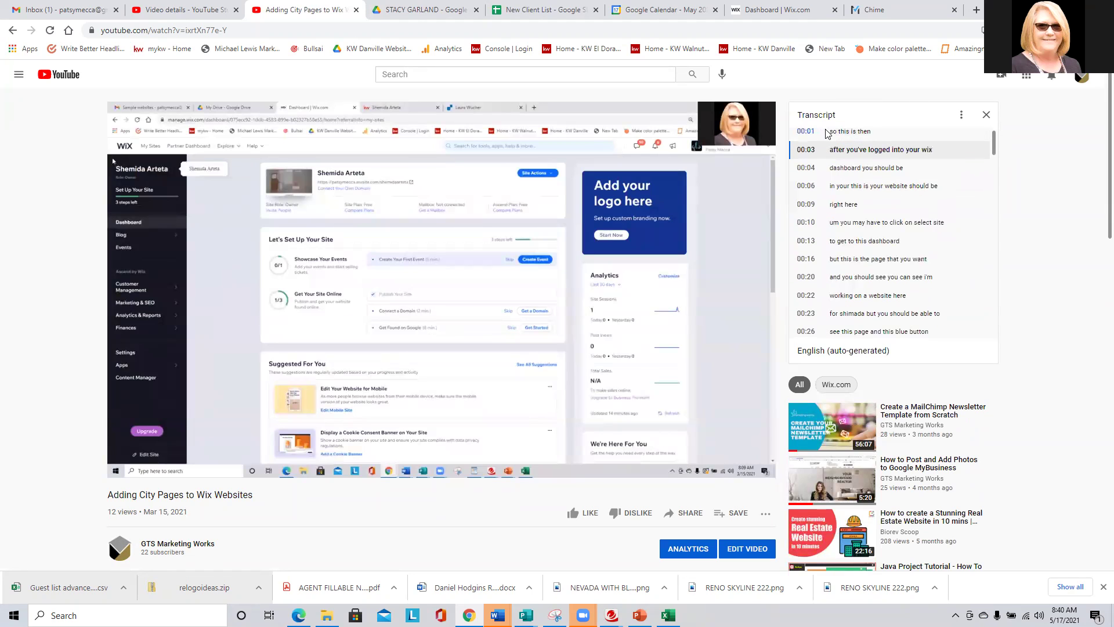
left_click(962, 115)
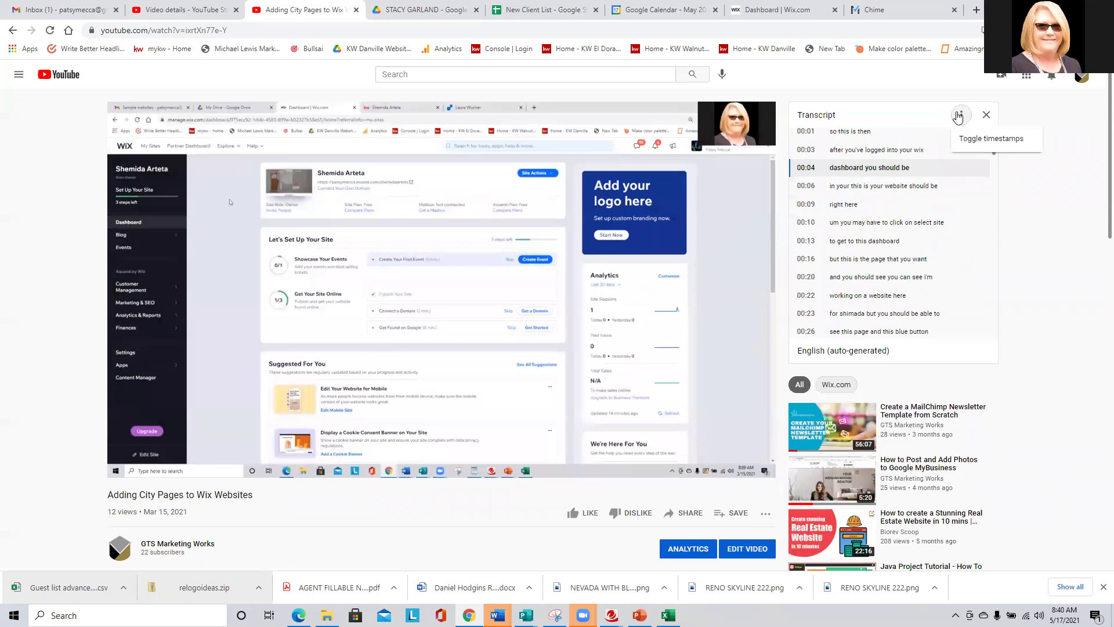
left_click(997, 143)
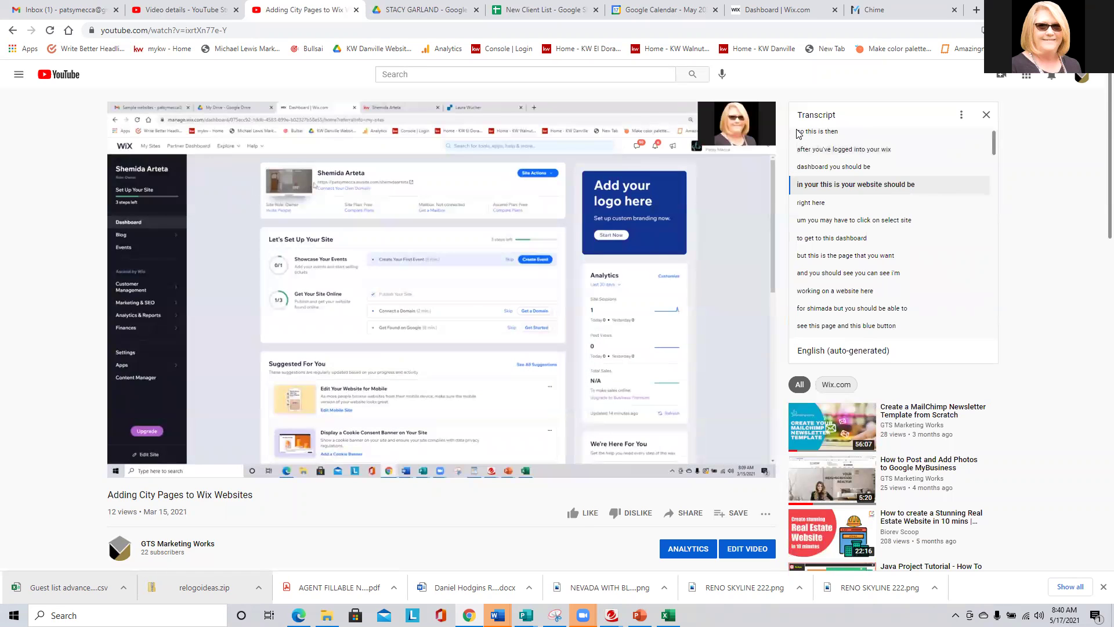
Select the transcript text from the first line onward and copy it.
left_click_drag(798, 135, 924, 301)
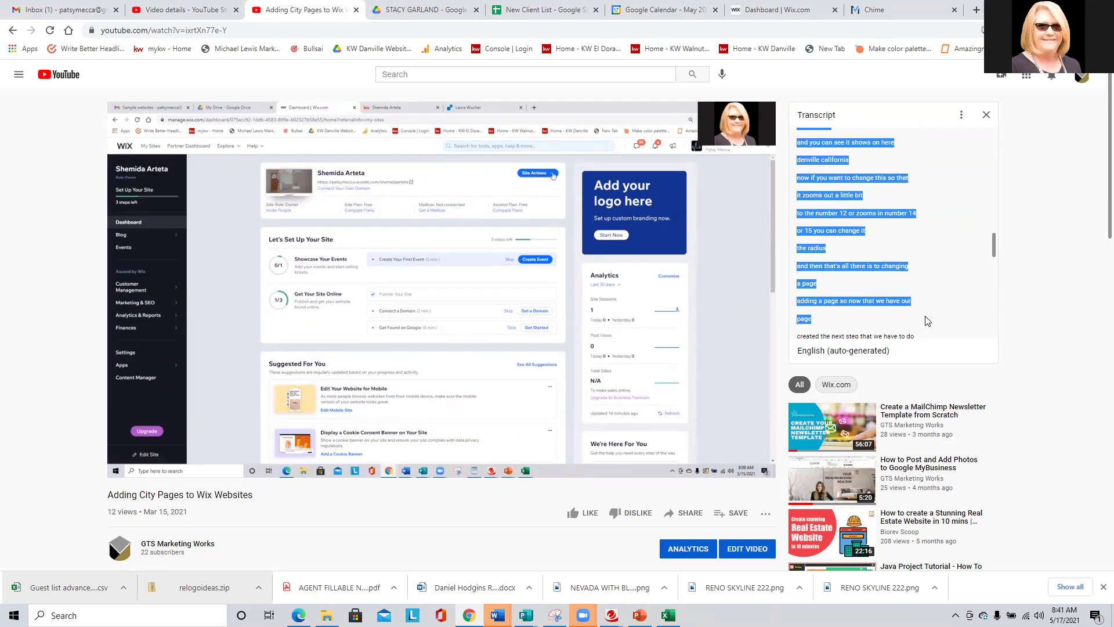
right_click(828, 217)
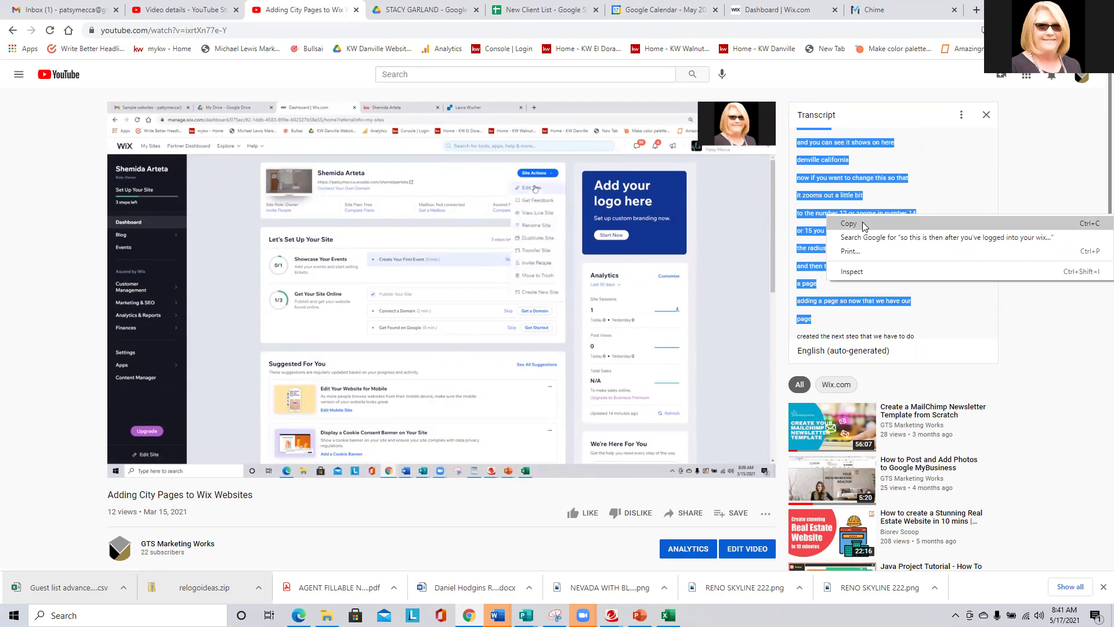
left_click(861, 225)
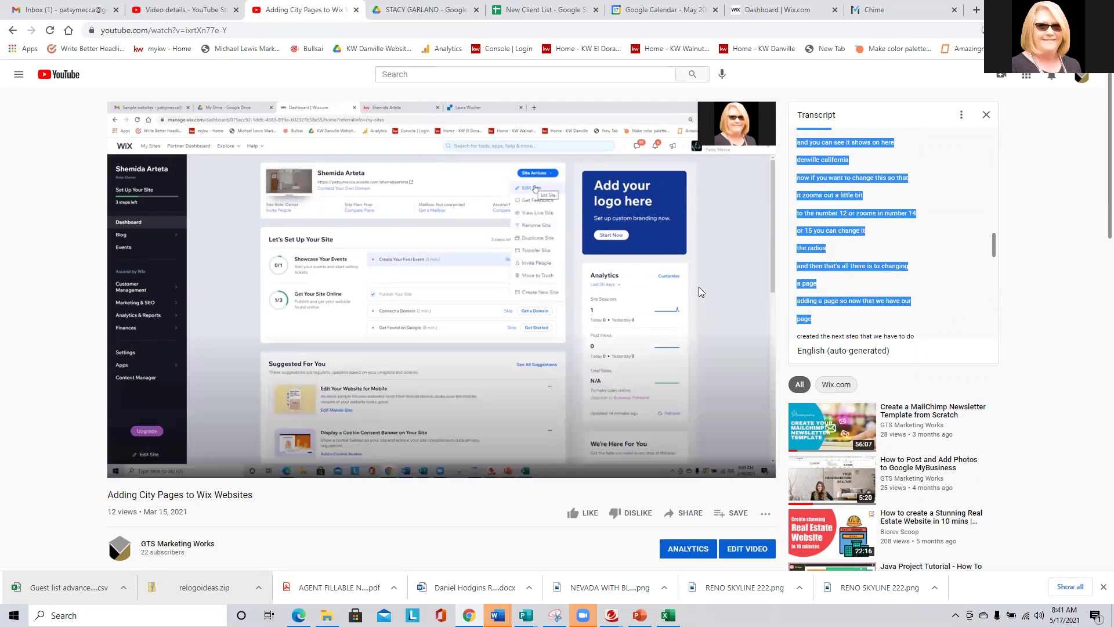
Bring up a new blank Word document, Document4.
left_click(498, 615)
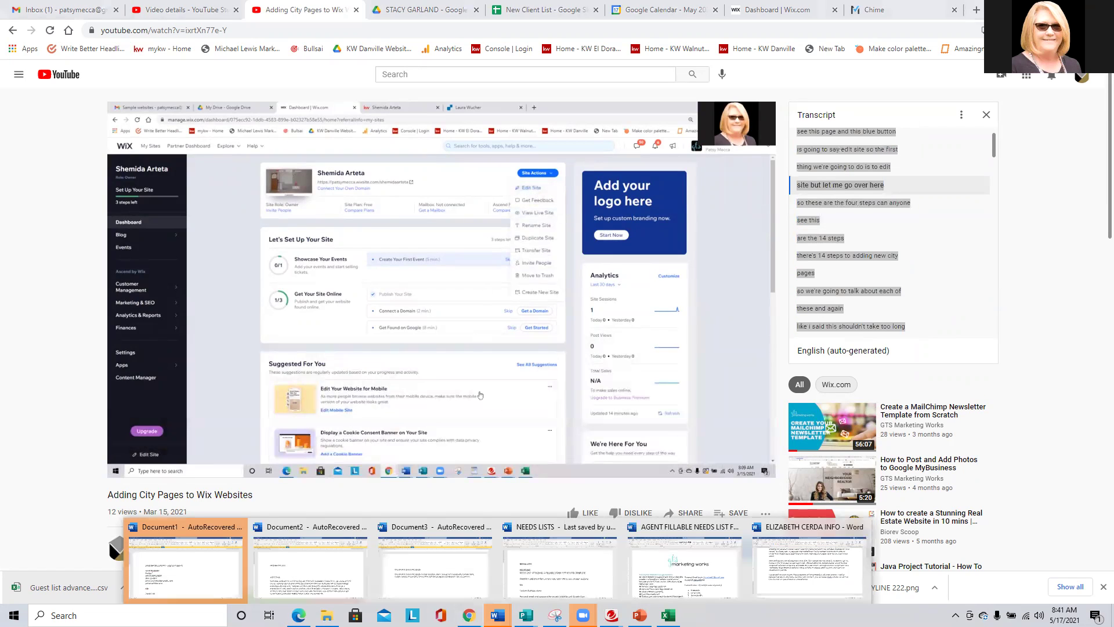
left_click(793, 578)
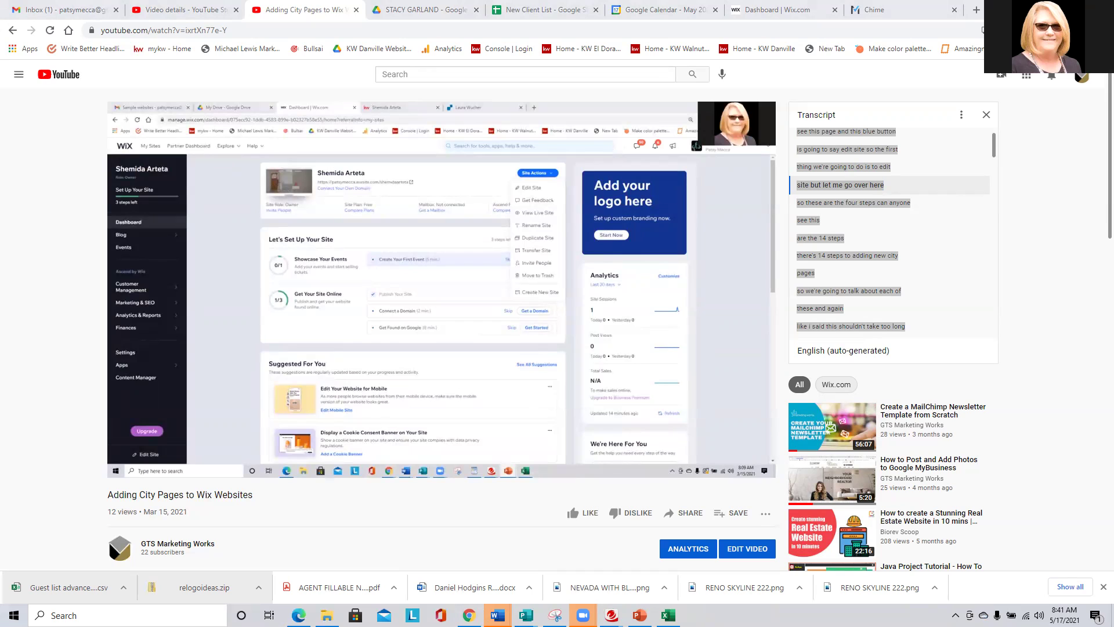
key("alt+Tab")
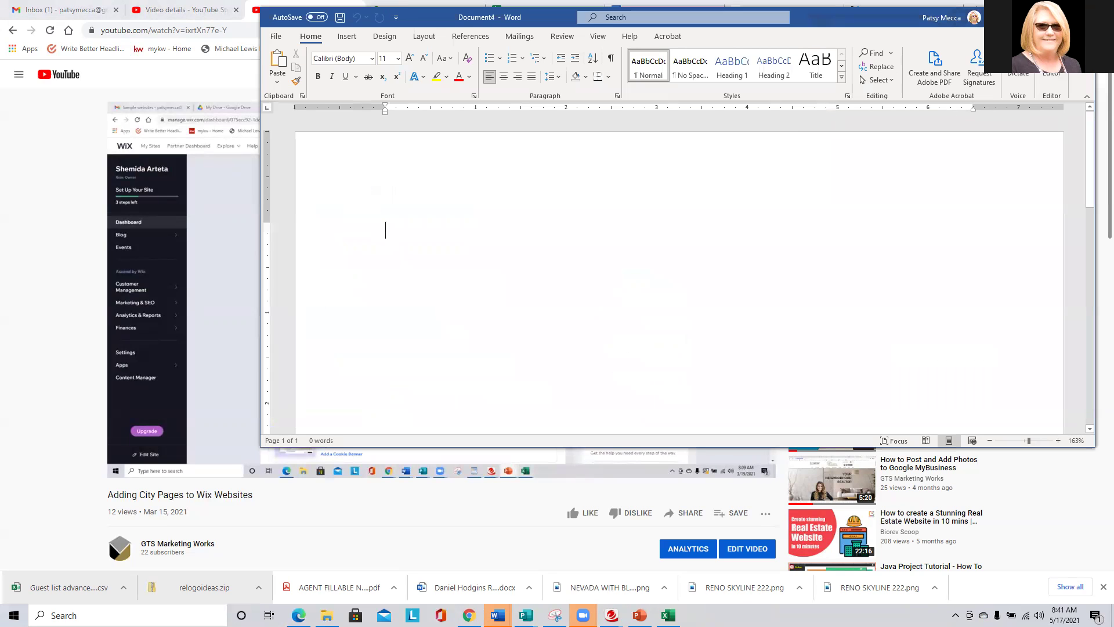
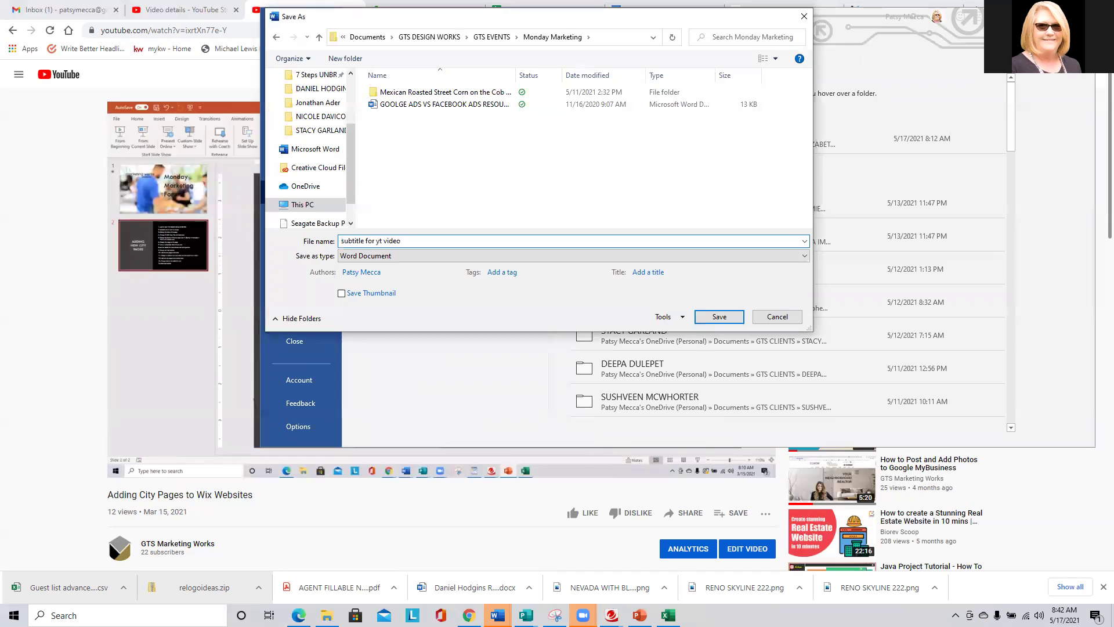
Save the Word transcript as 'subtitle for yt video editing site' and switch away from Word.
type("ing site")
key("ctrl+a")
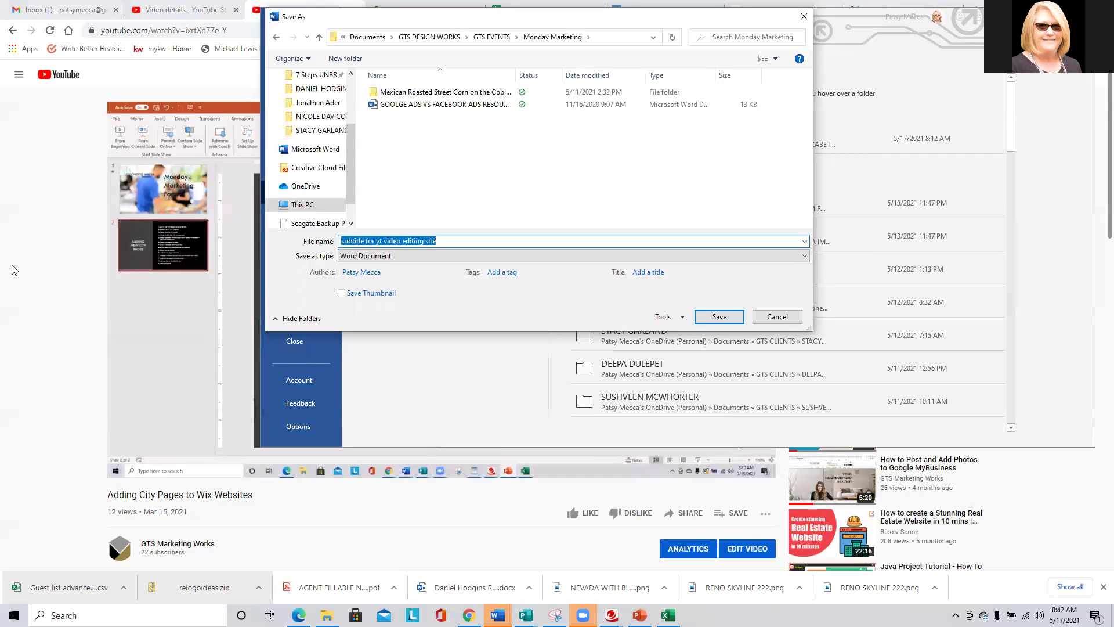
key("Return")
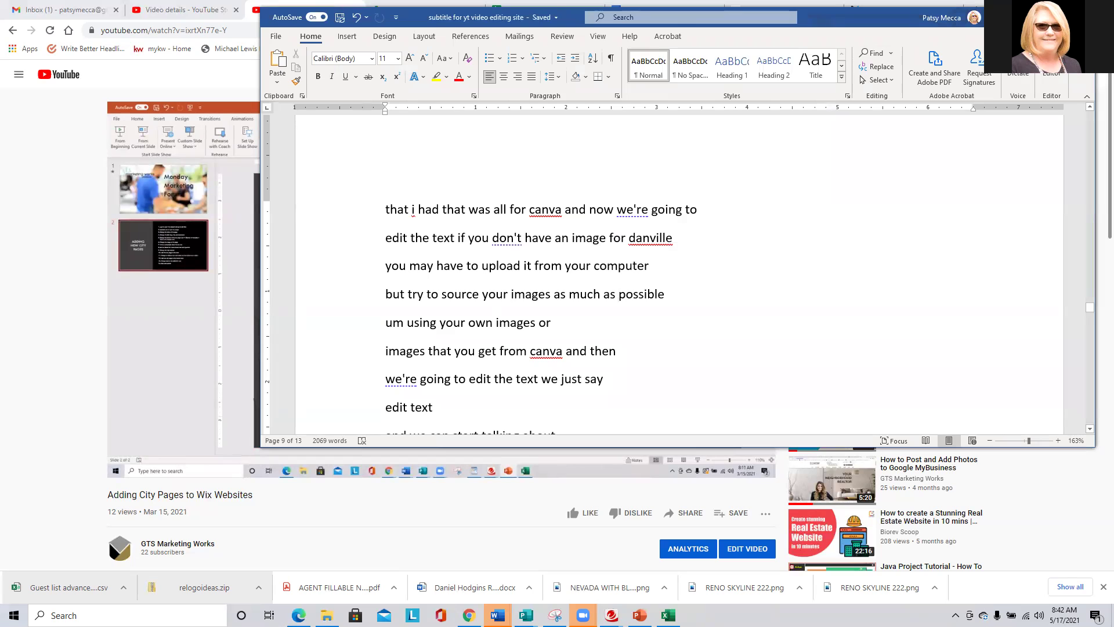
key("alt+Tab")
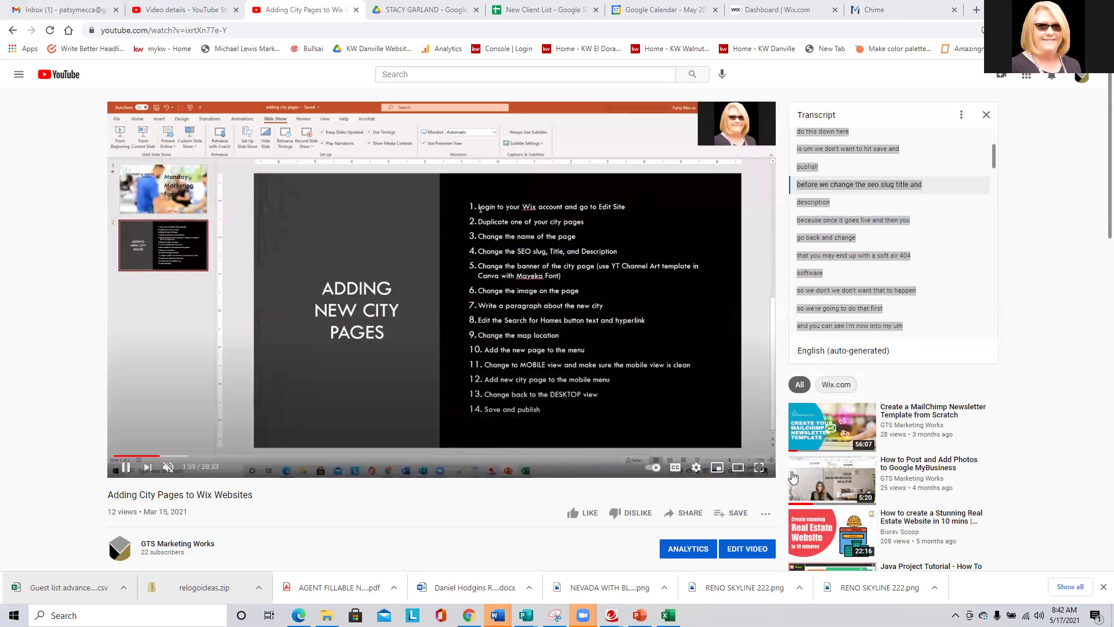
From Edit video > Subtitles, start a file upload of English subtitles set to Without timing.
left_click(769, 553)
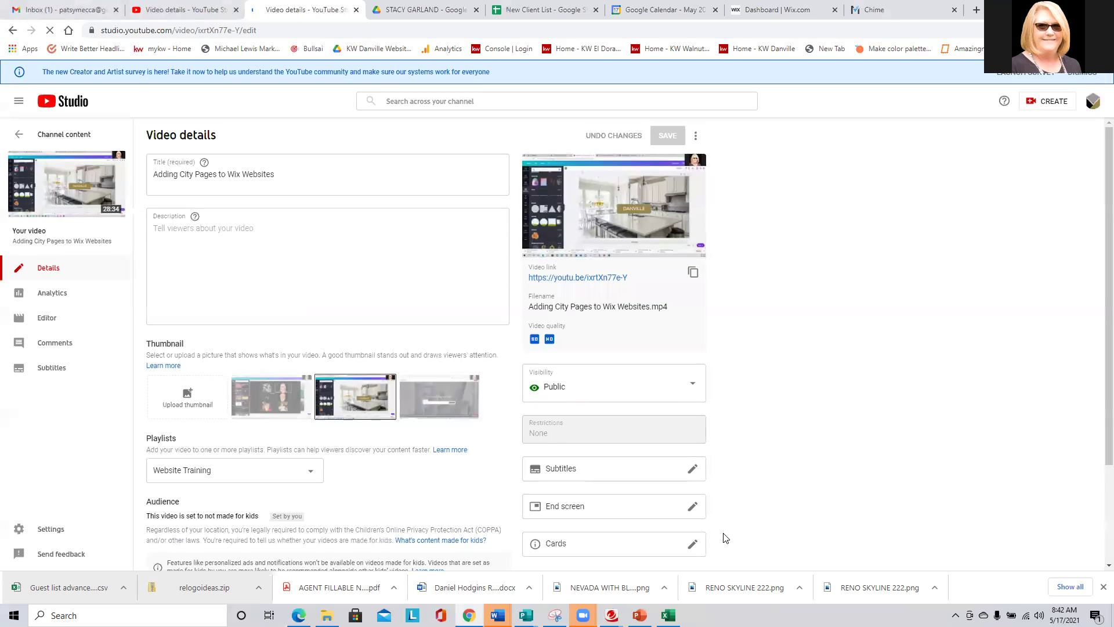
left_click(693, 469)
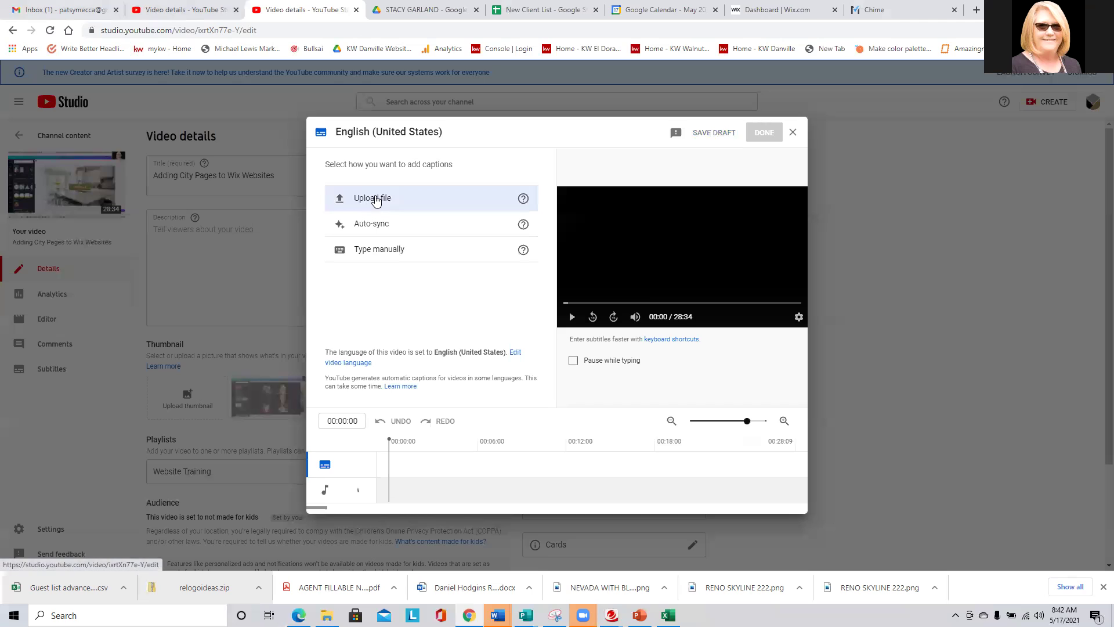
left_click(373, 198)
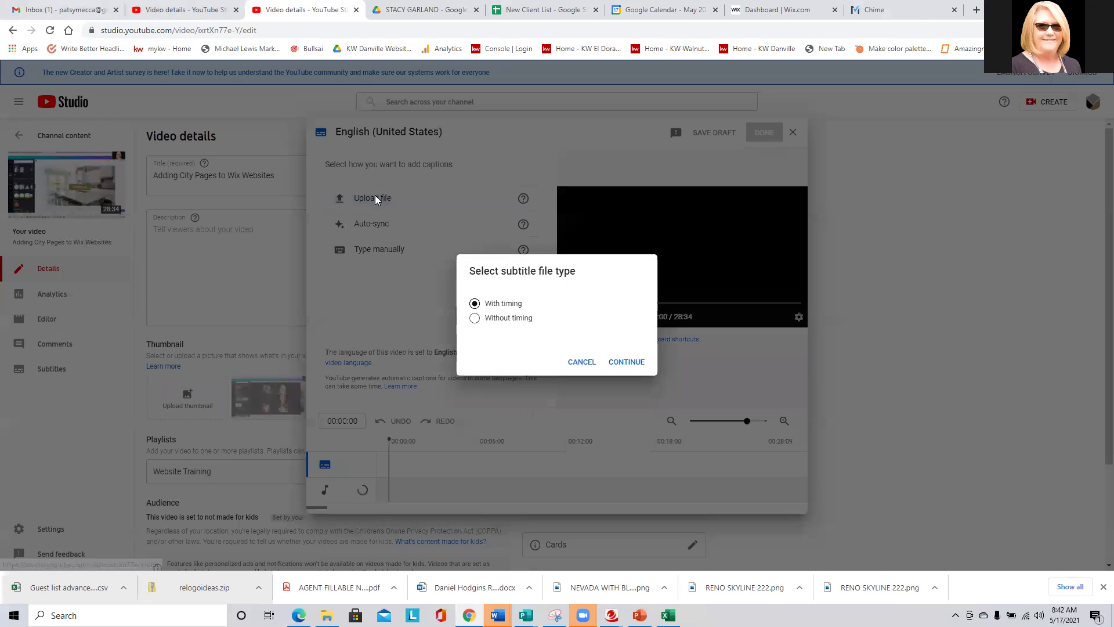
left_click(476, 319)
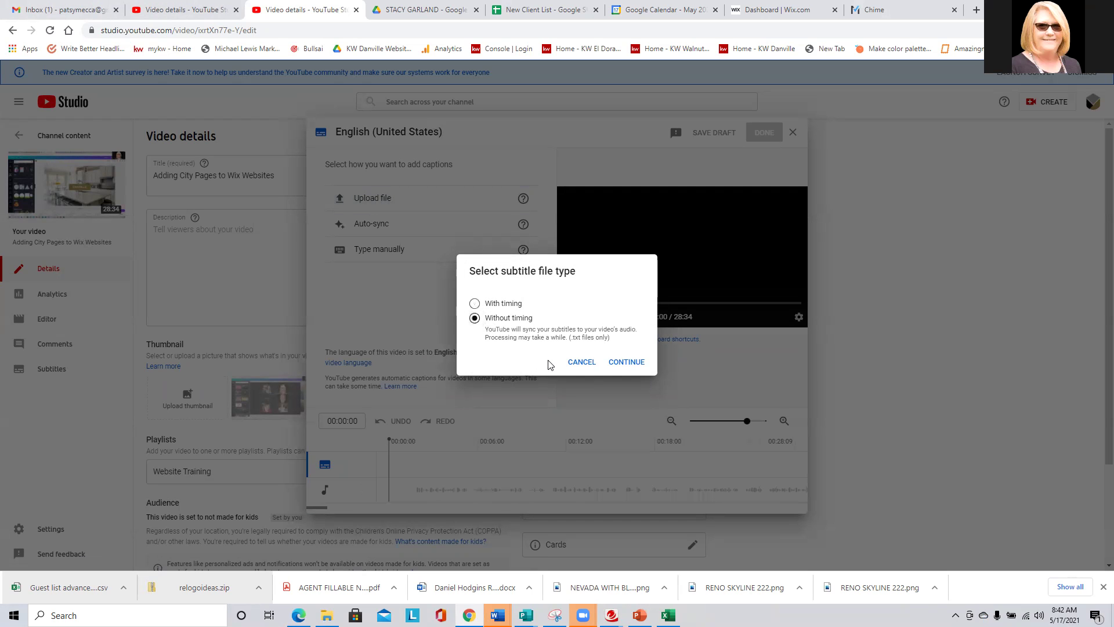
left_click(625, 362)
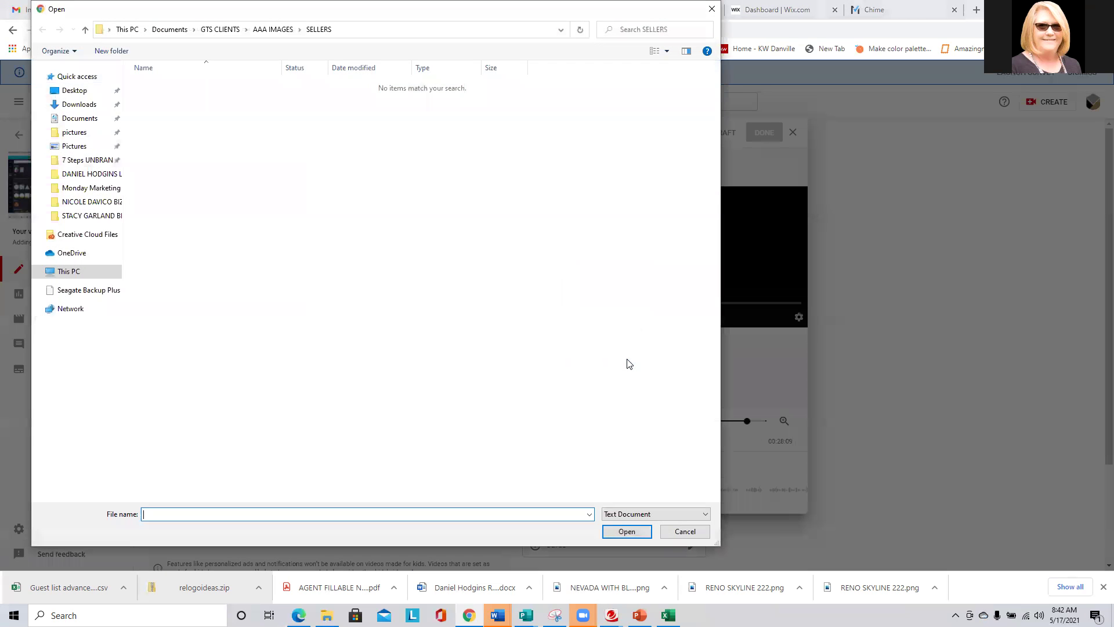
Browse from Documents through GTS DESIGN WORKS, GTS MRKTG and GTS EVENTS into Monday Marketing.
left_click(236, 30)
left_click(170, 29)
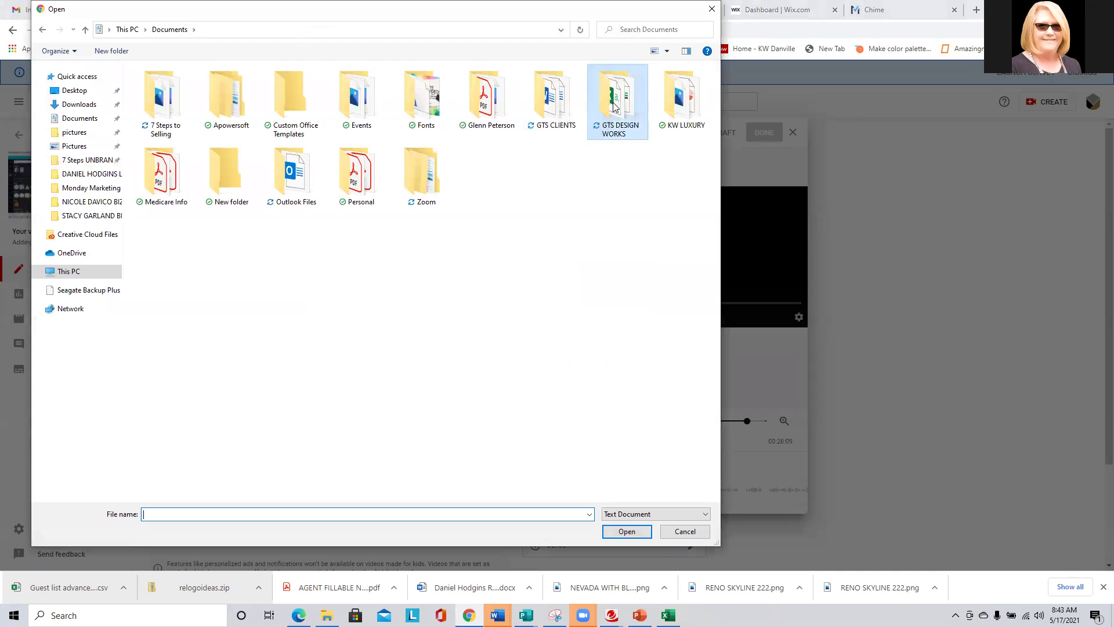
double_click(614, 106)
double_click(358, 106)
left_click(232, 30)
double_click(224, 87)
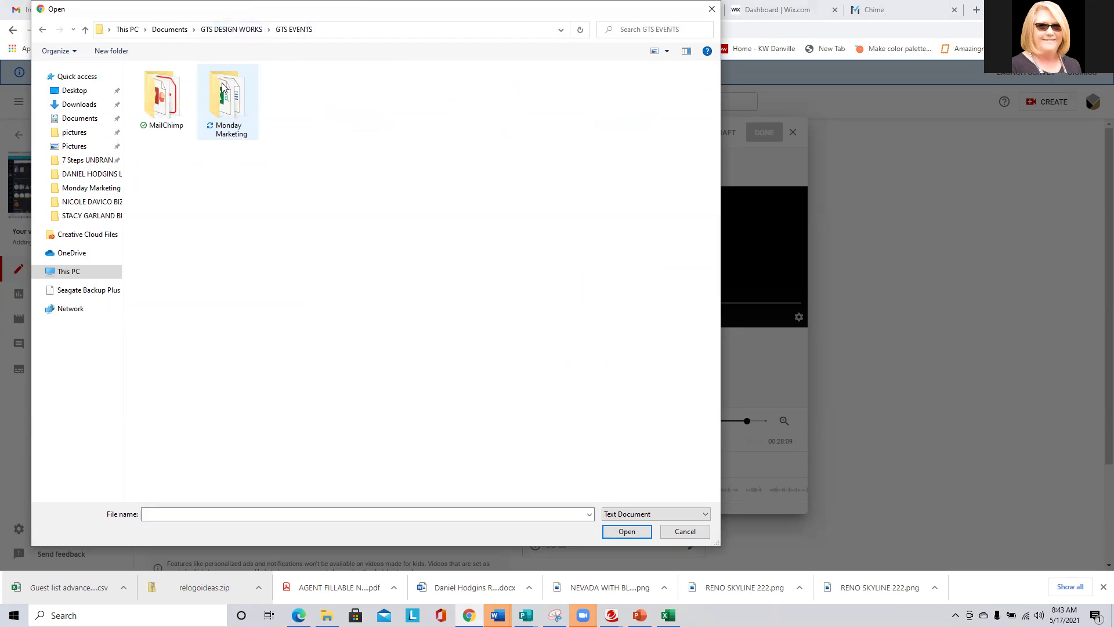
double_click(224, 87)
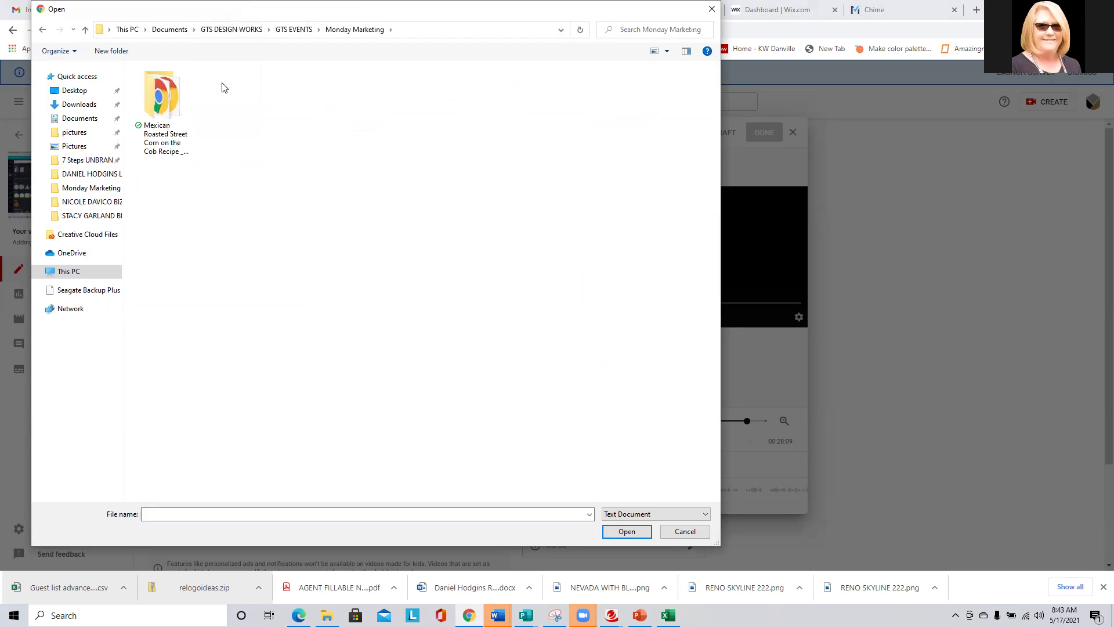
Back out to GTS DESIGN WORKS, recheck GTS MRKTG, then bring the Word transcript forward.
left_click(293, 31)
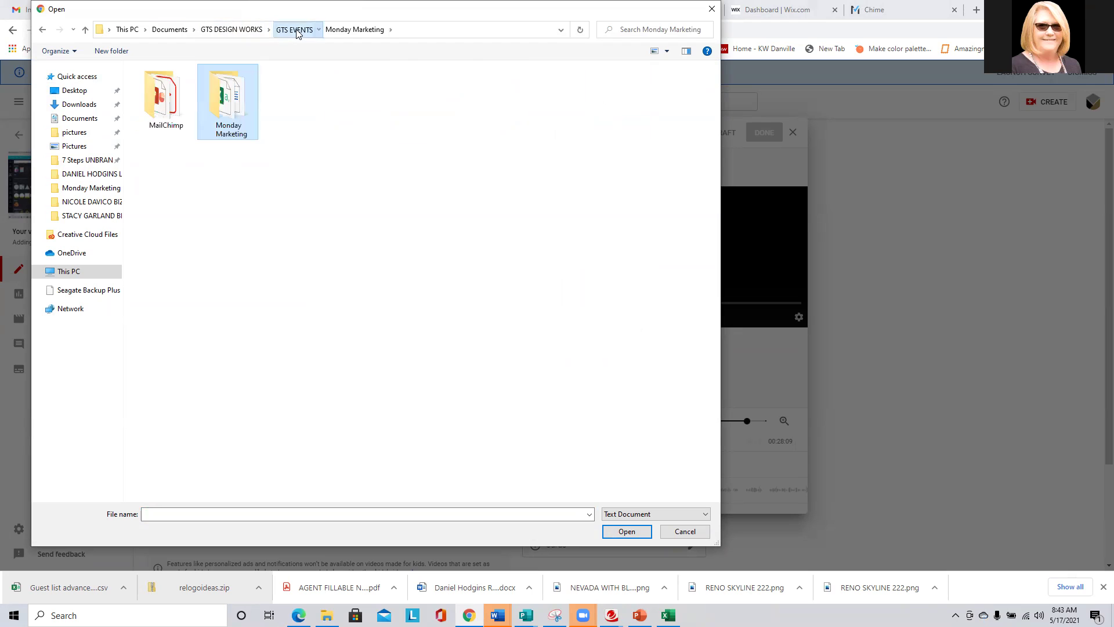
left_click(246, 30)
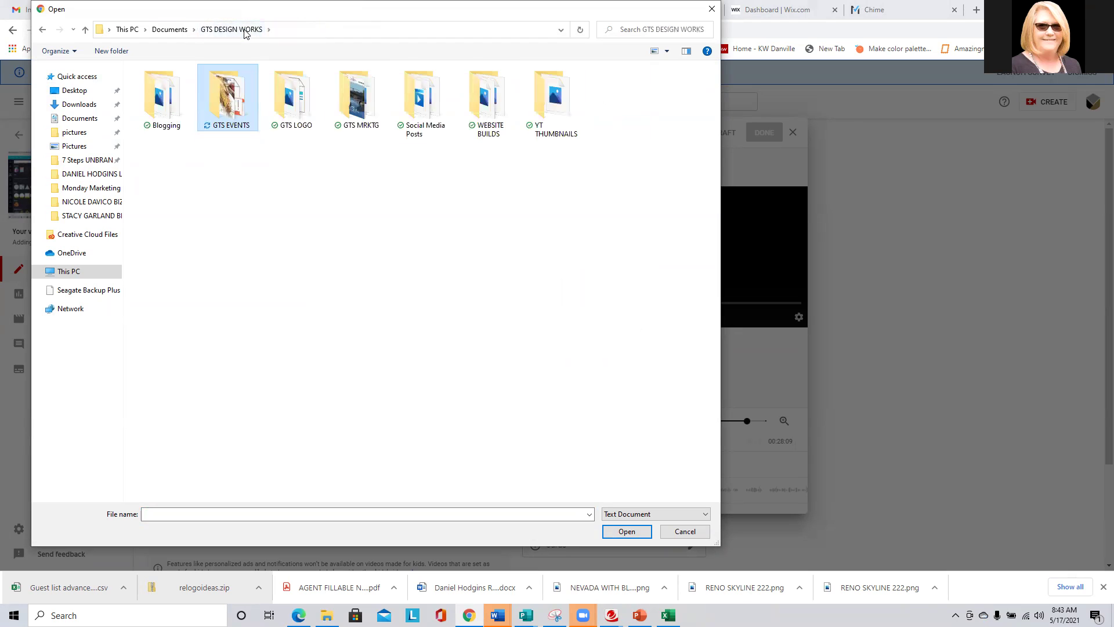
double_click(359, 117)
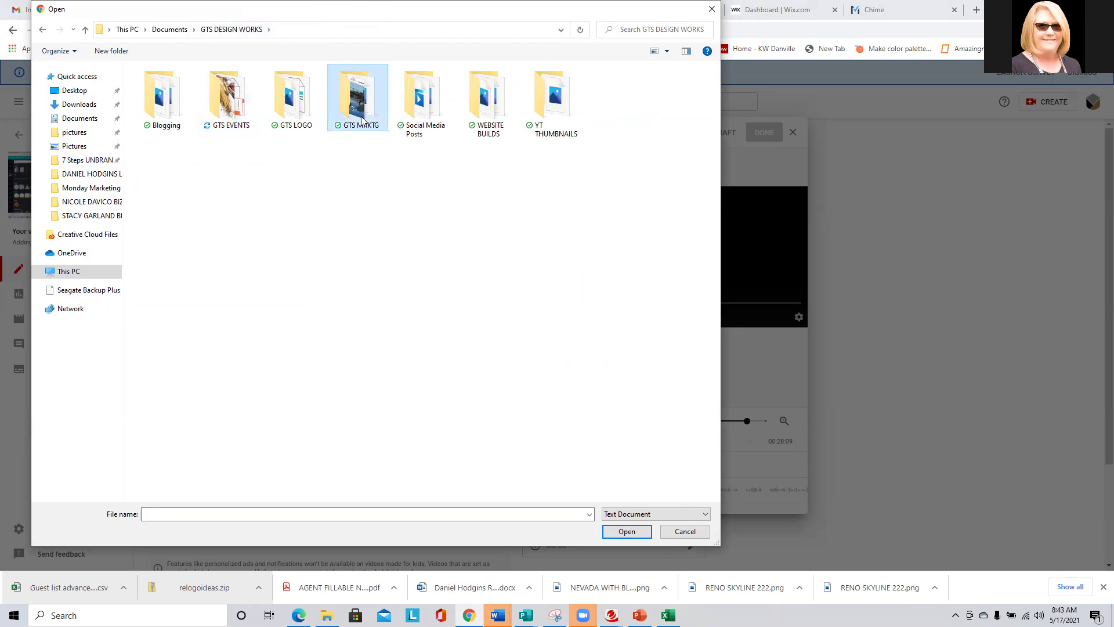
left_click(230, 29)
mouse_move(498, 615)
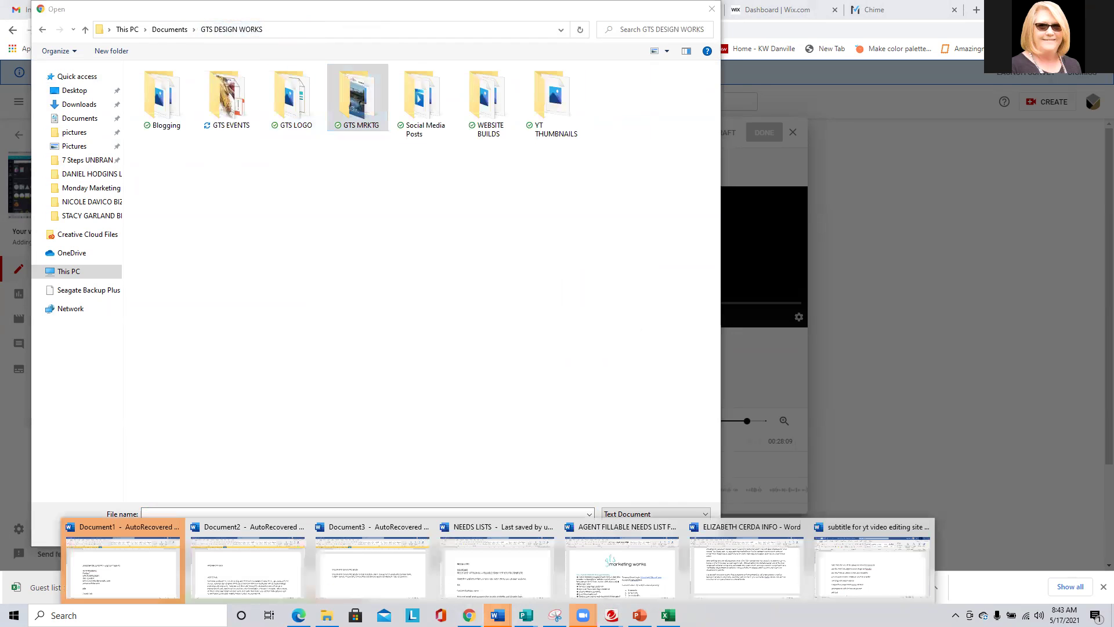
left_click(879, 572)
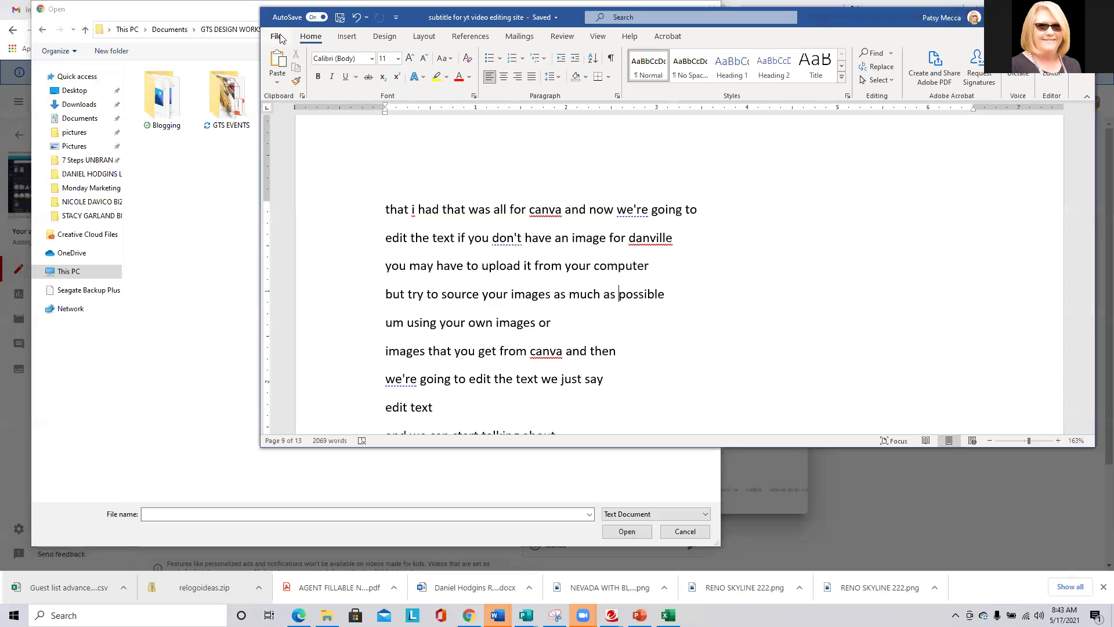
Save a PDF copy of the transcript from Word, then return to the browser's file picker.
left_click(275, 36)
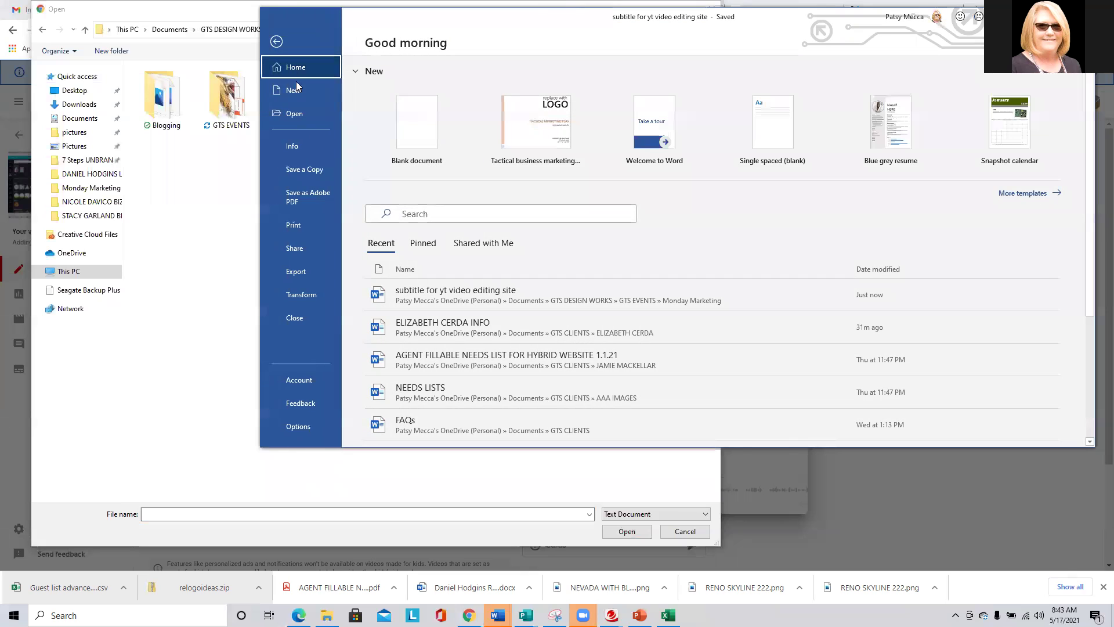
left_click(288, 169)
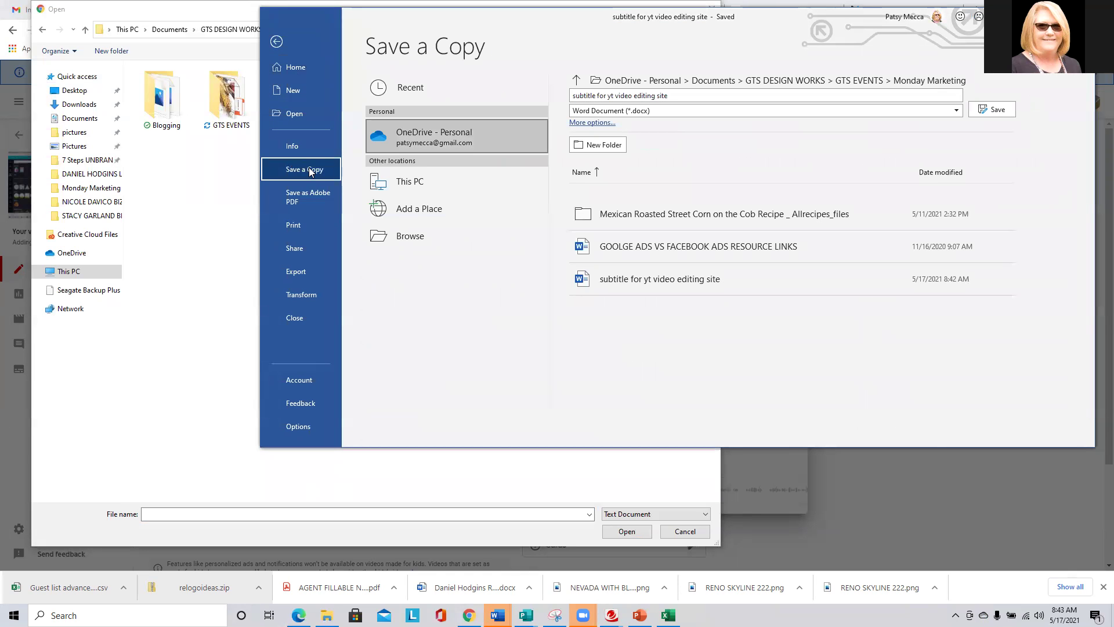
left_click(736, 111)
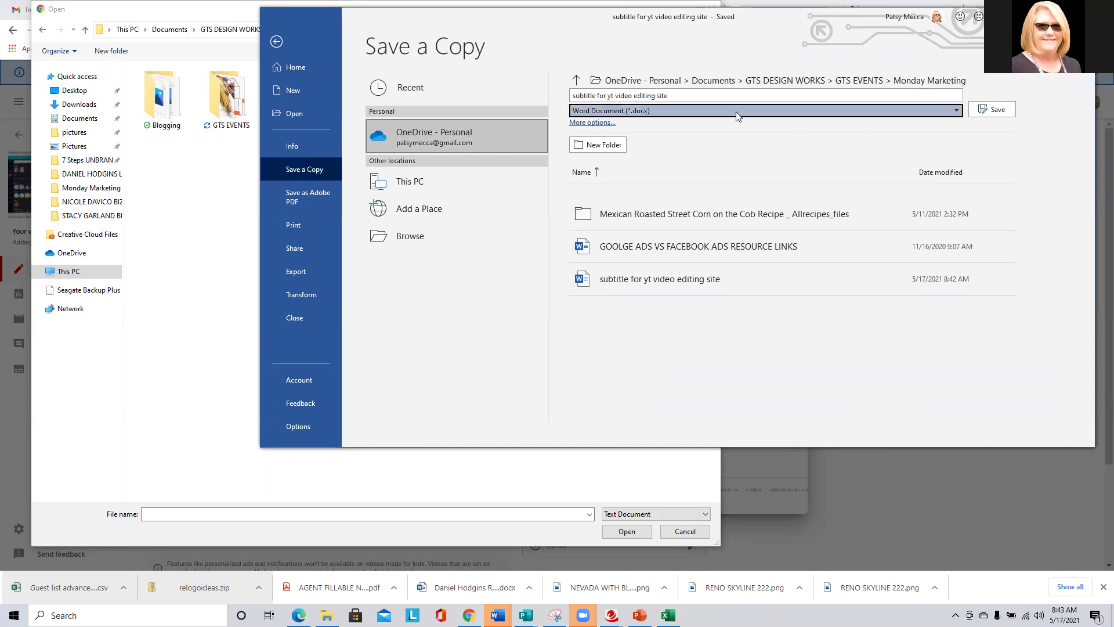
left_click(592, 189)
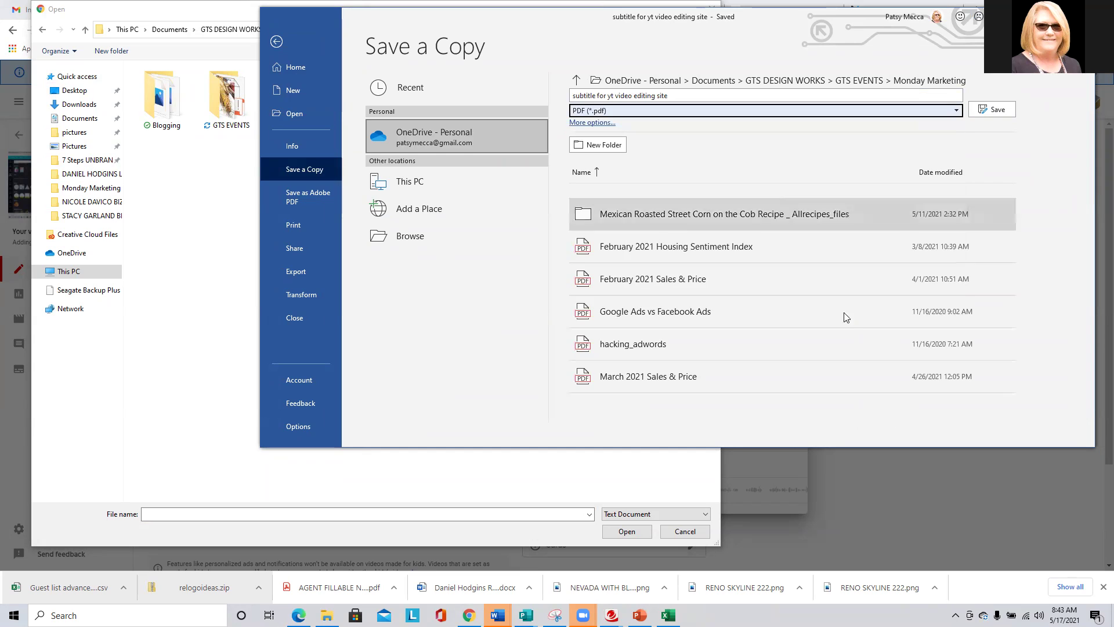
left_click(1000, 110)
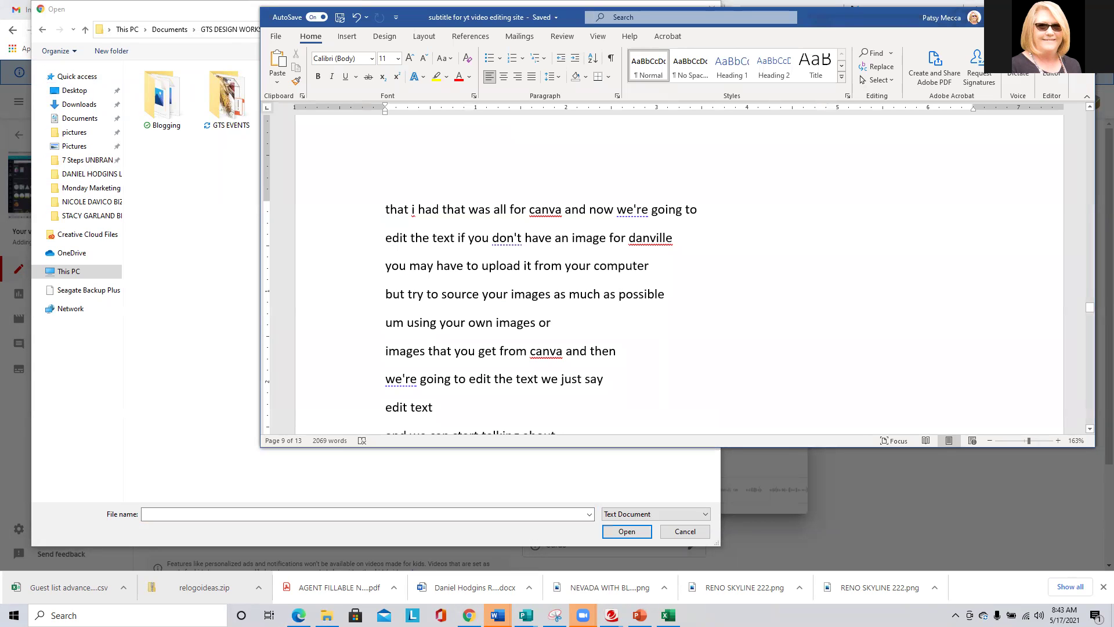
key("alt+Tab")
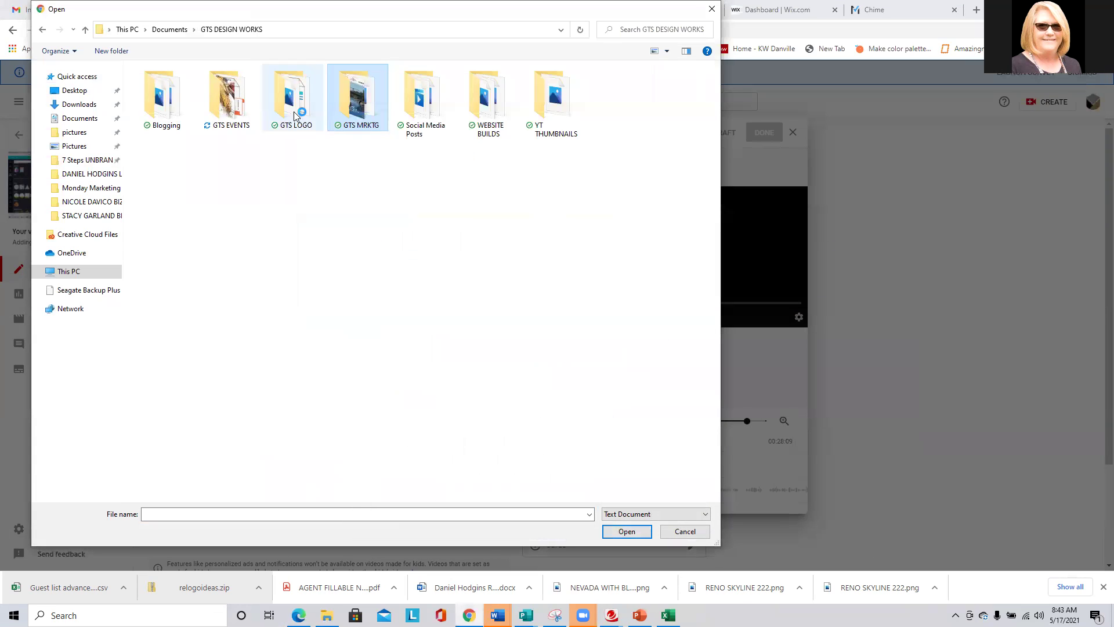
Check GTS EVENTS > Monday Marketing, close the picker without a file, and bring Word forward.
double_click(228, 97)
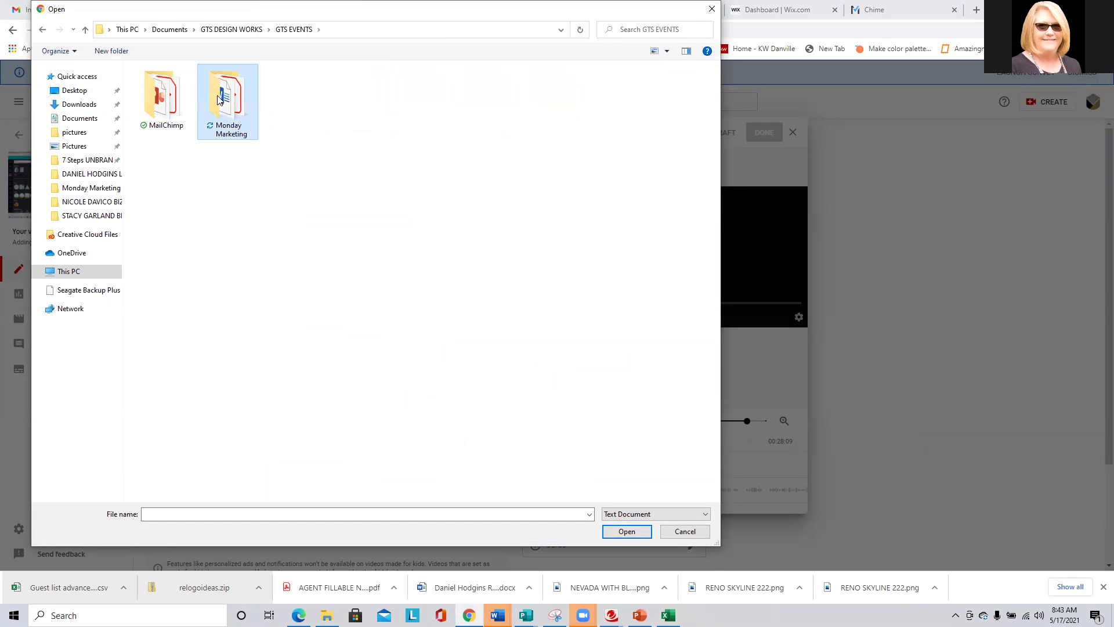
double_click(222, 99)
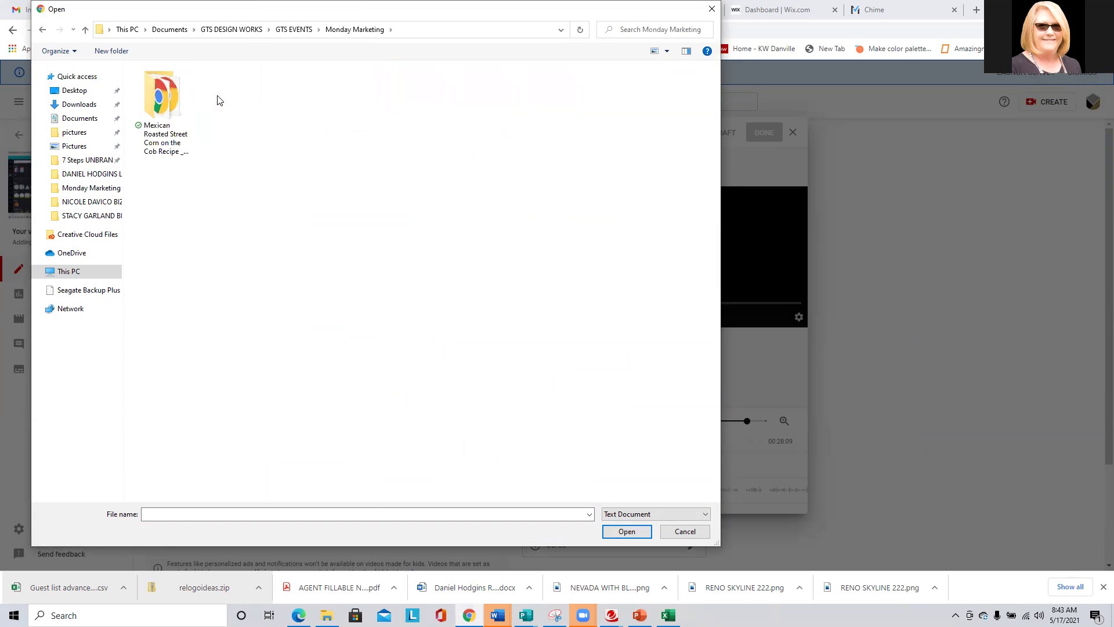
left_click(712, 9)
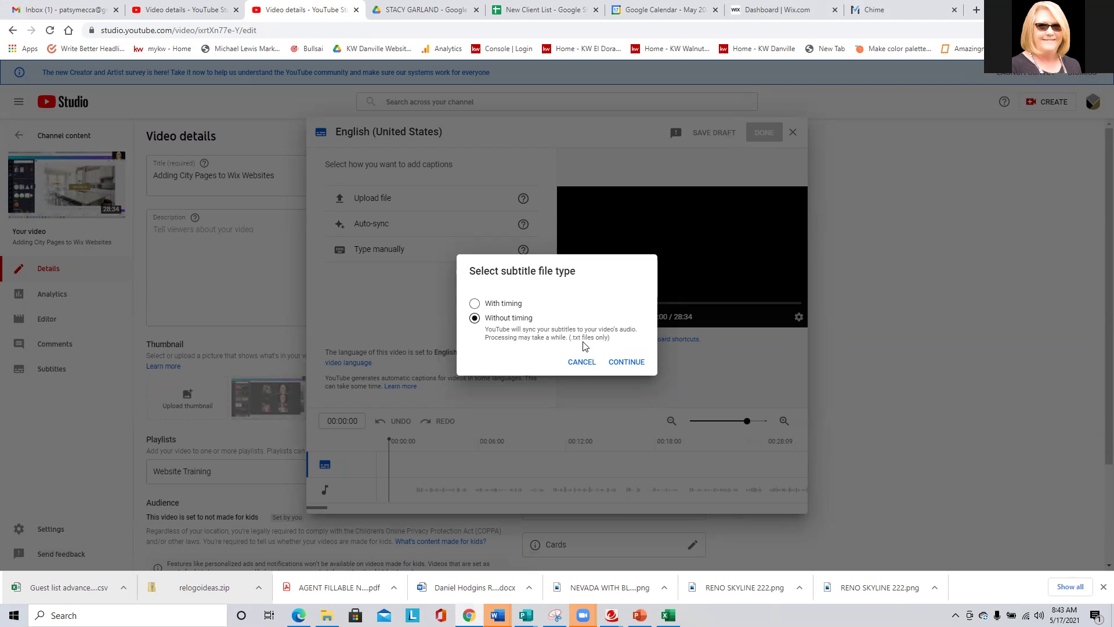
key("Tab")
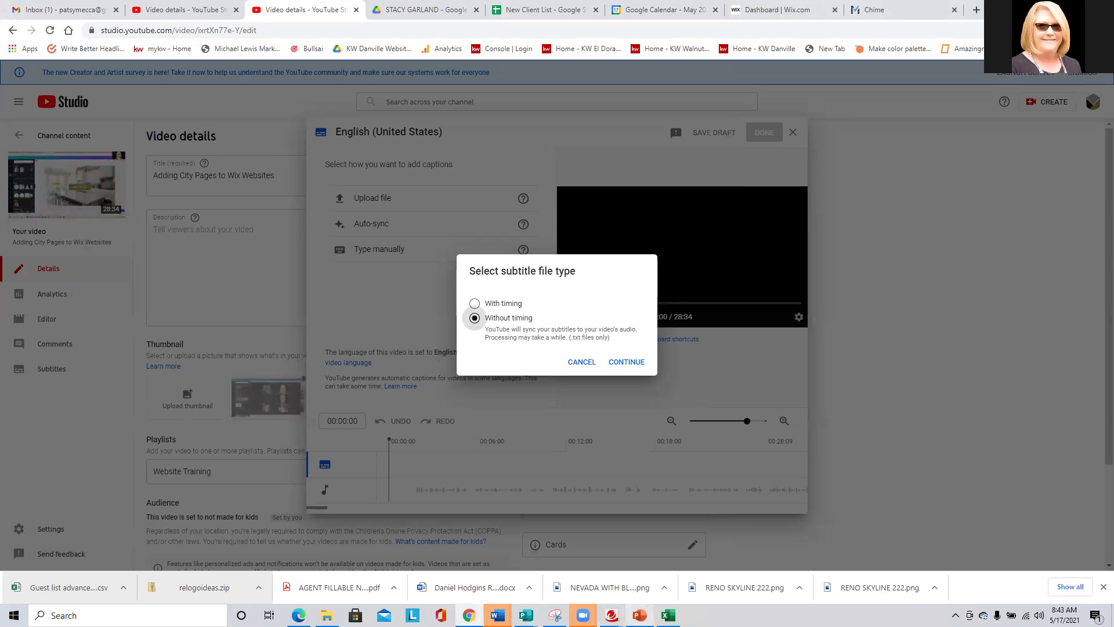
mouse_move(497, 615)
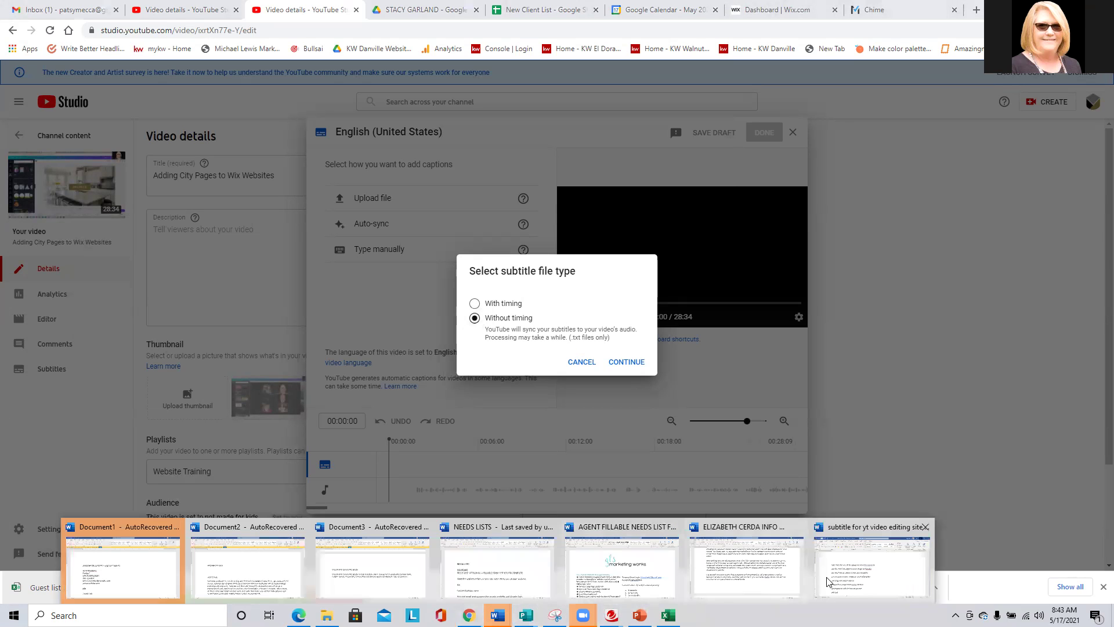
left_click(1027, 571)
Save a copy in Plain Text (*.txt) format, accept the File Conversion defaults, and return to Chrome.
left_click(276, 36)
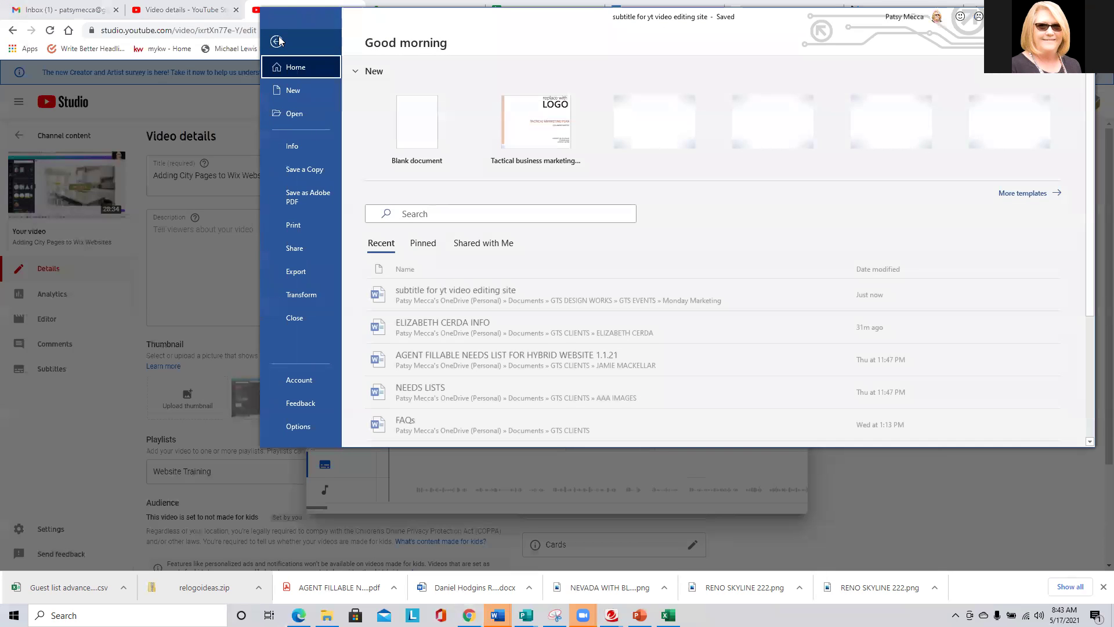
left_click(308, 169)
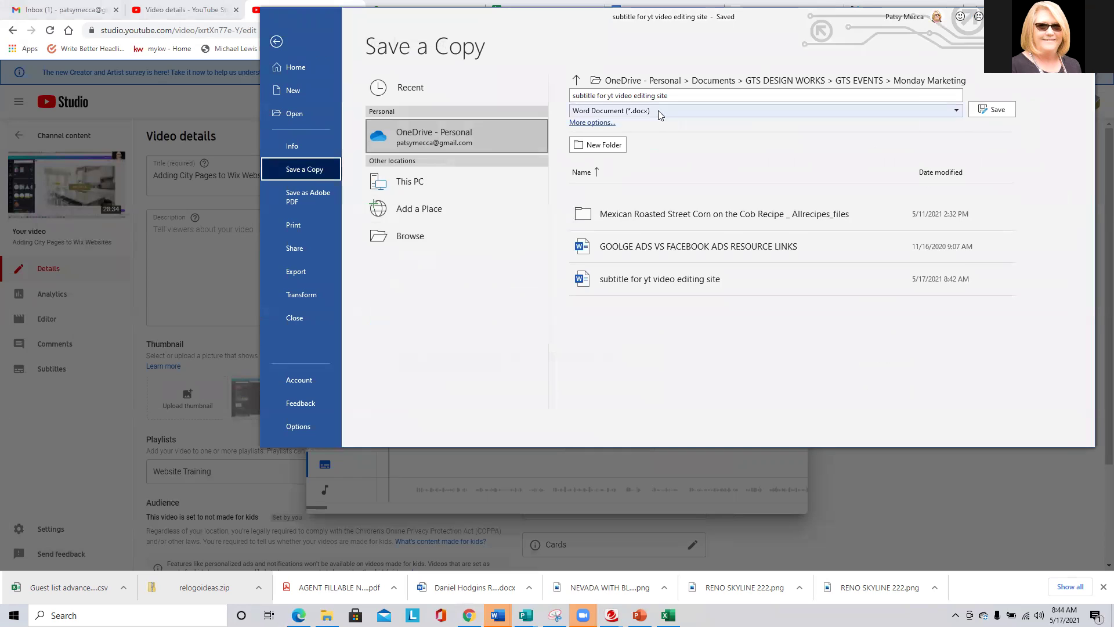
left_click(659, 110)
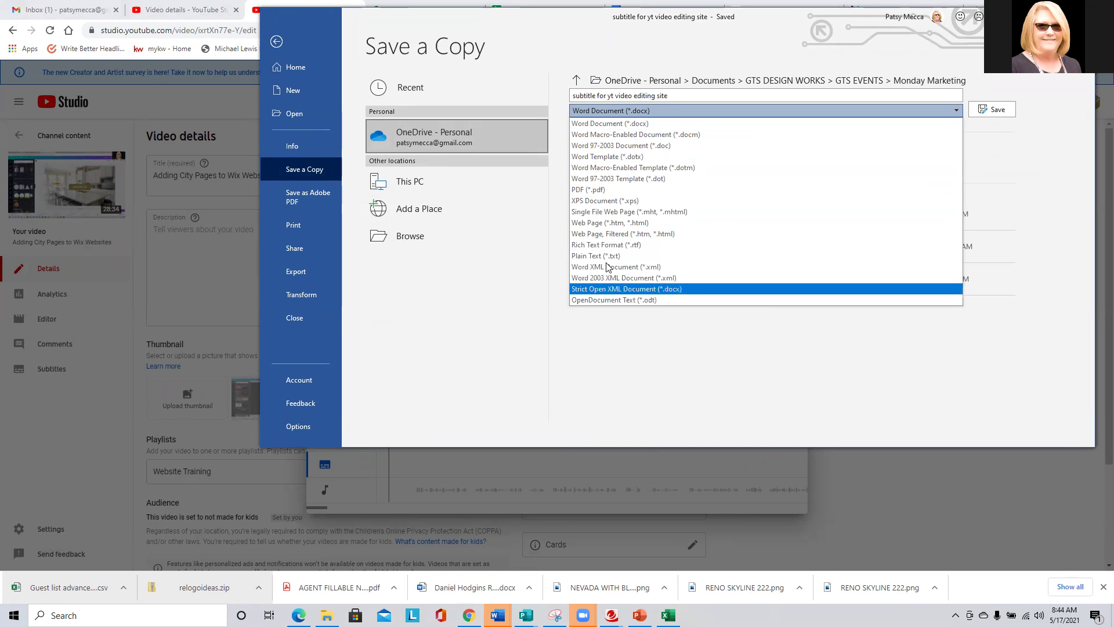
left_click(604, 256)
left_click(996, 108)
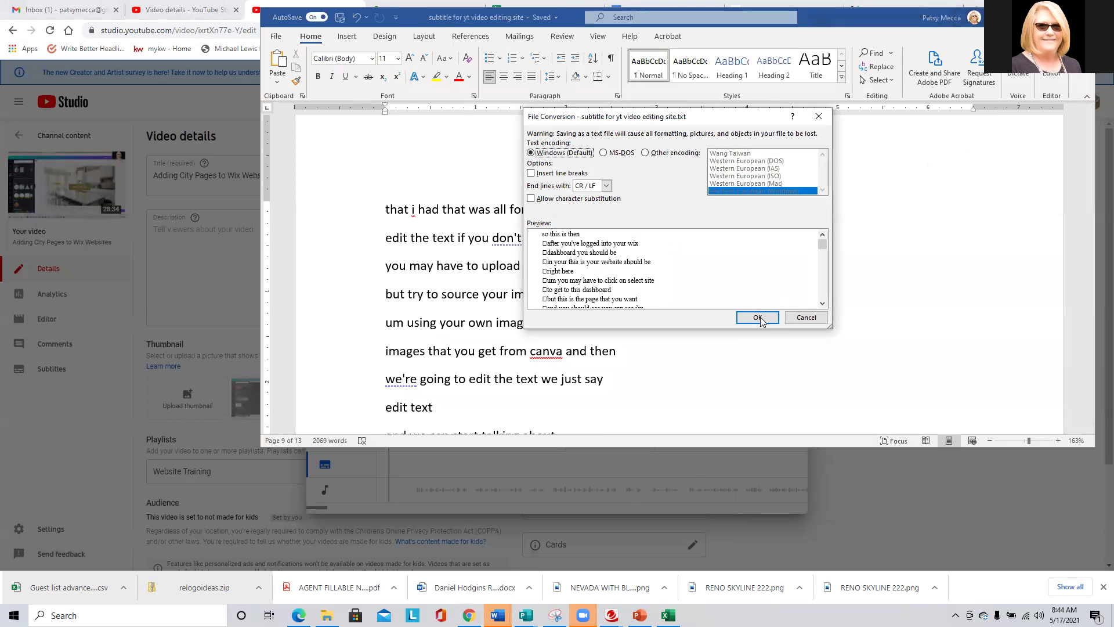
left_click(758, 318)
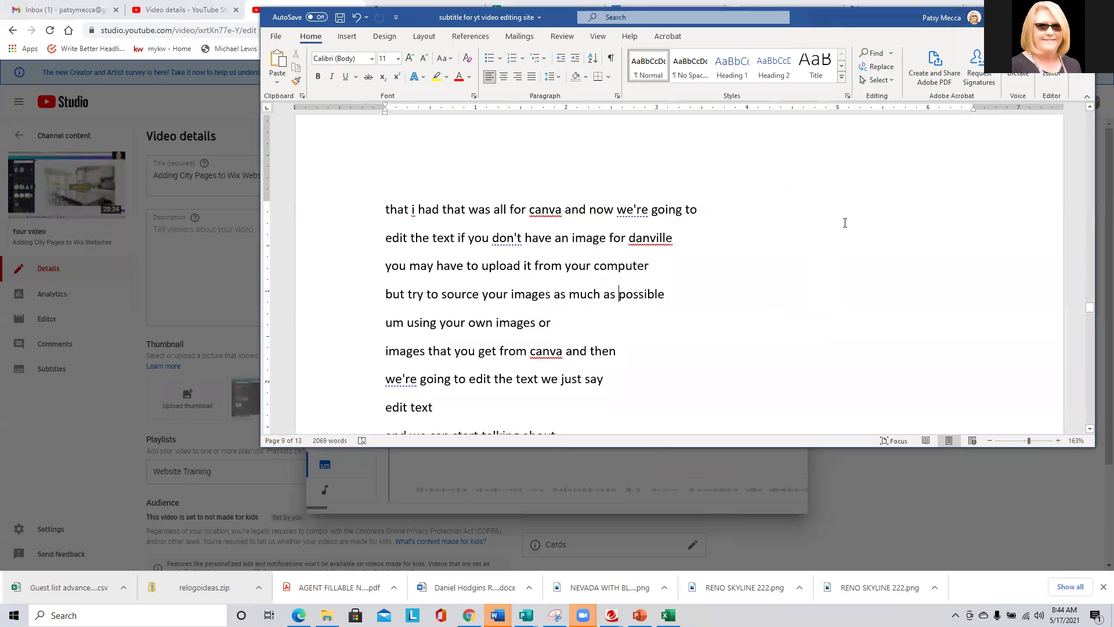
key("alt+Tab")
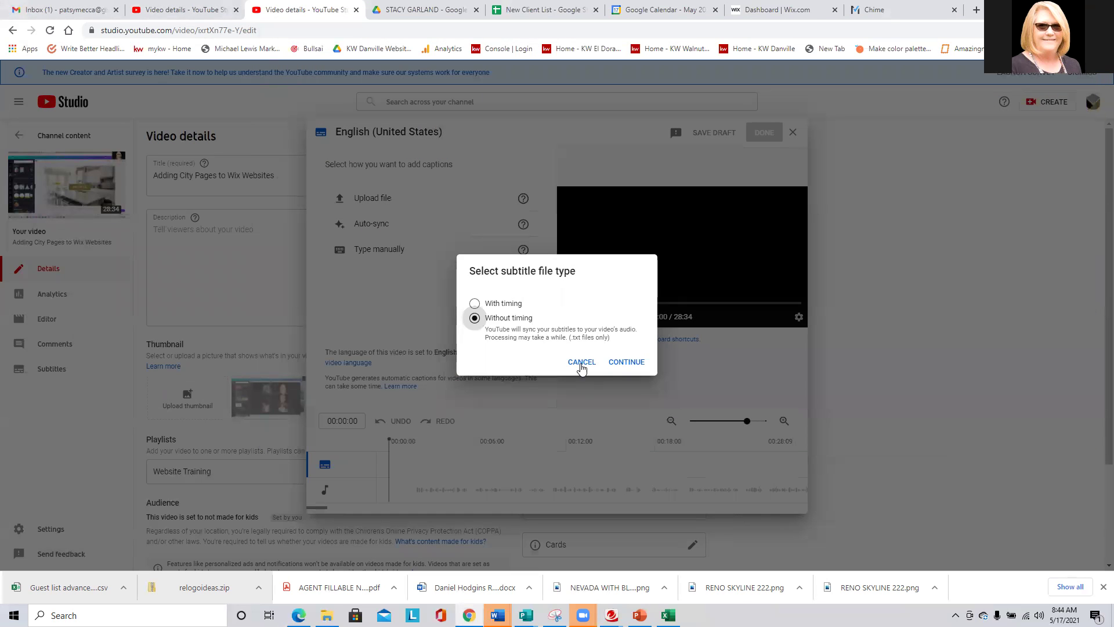
Continue Without timing and open the .txt transcript from Documents > GTS DESIGN WORKS > GTS EVENTS > Monday Marketing.
left_click(624, 362)
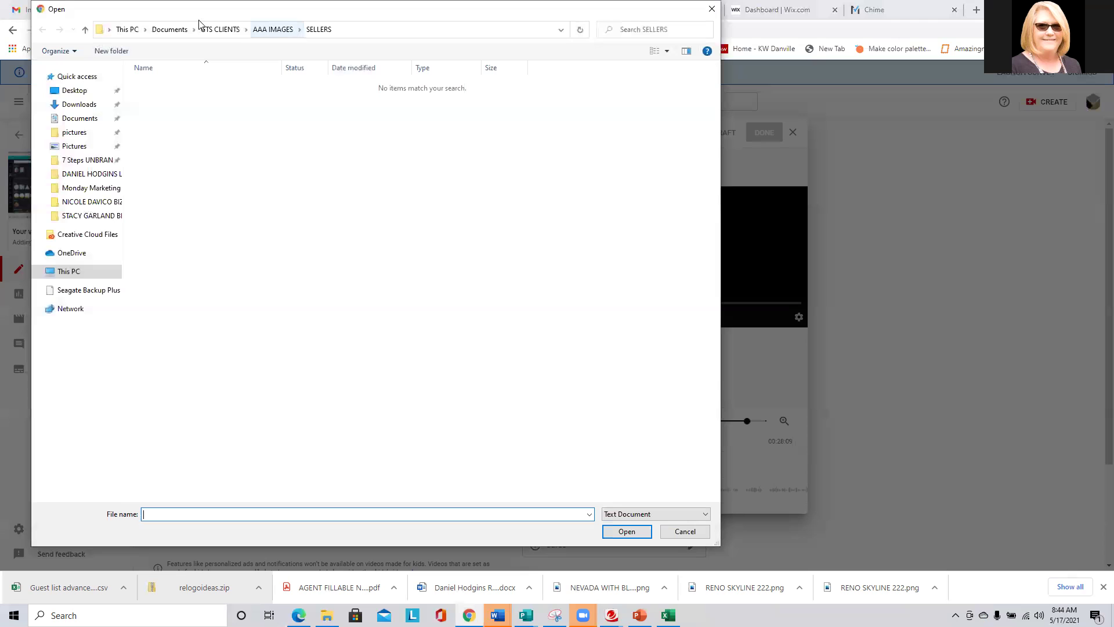
left_click(157, 27)
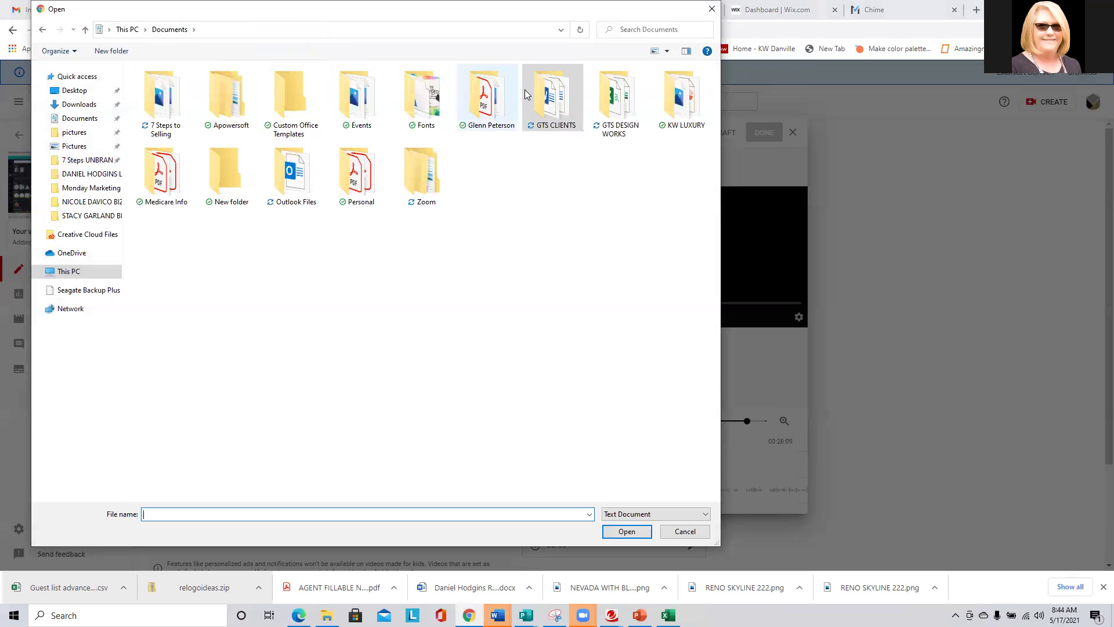
double_click(617, 95)
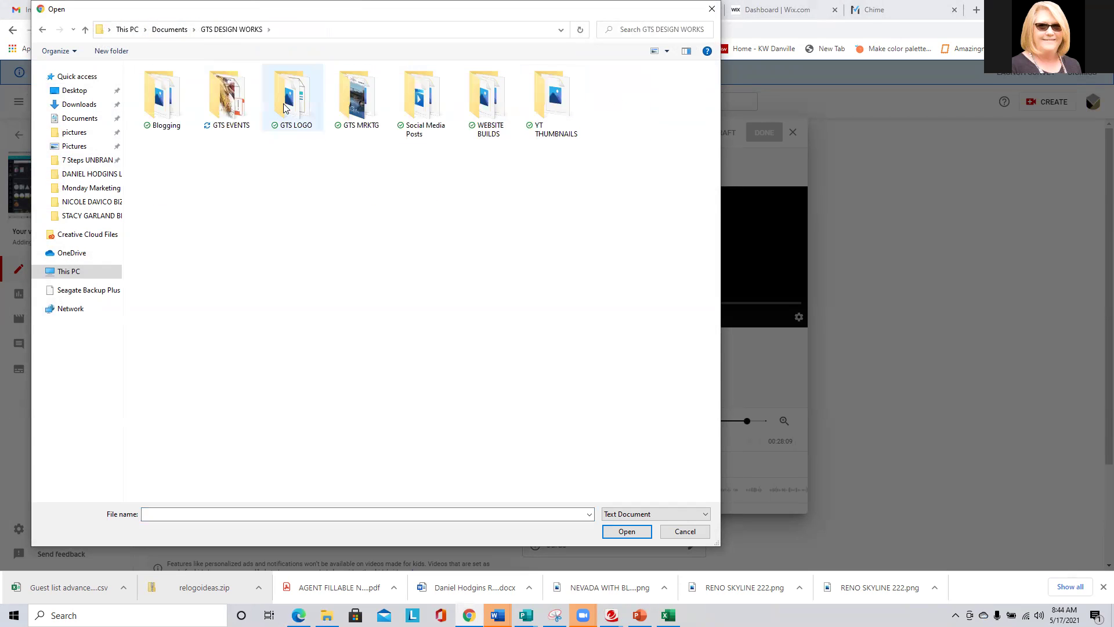
double_click(227, 99)
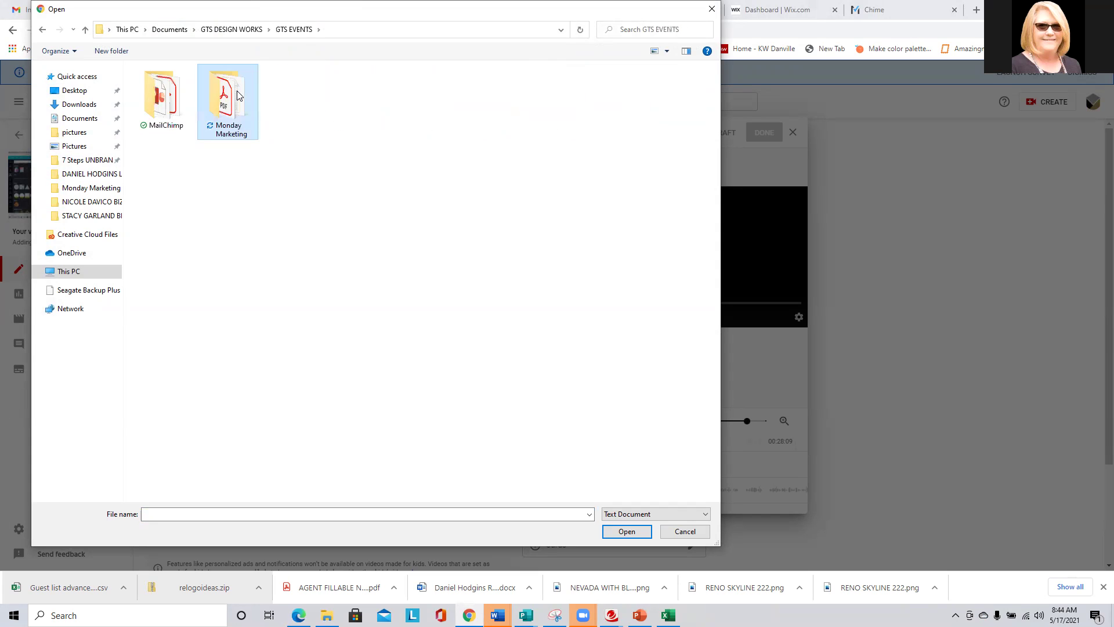
double_click(232, 95)
left_click(237, 96)
left_click(639, 531)
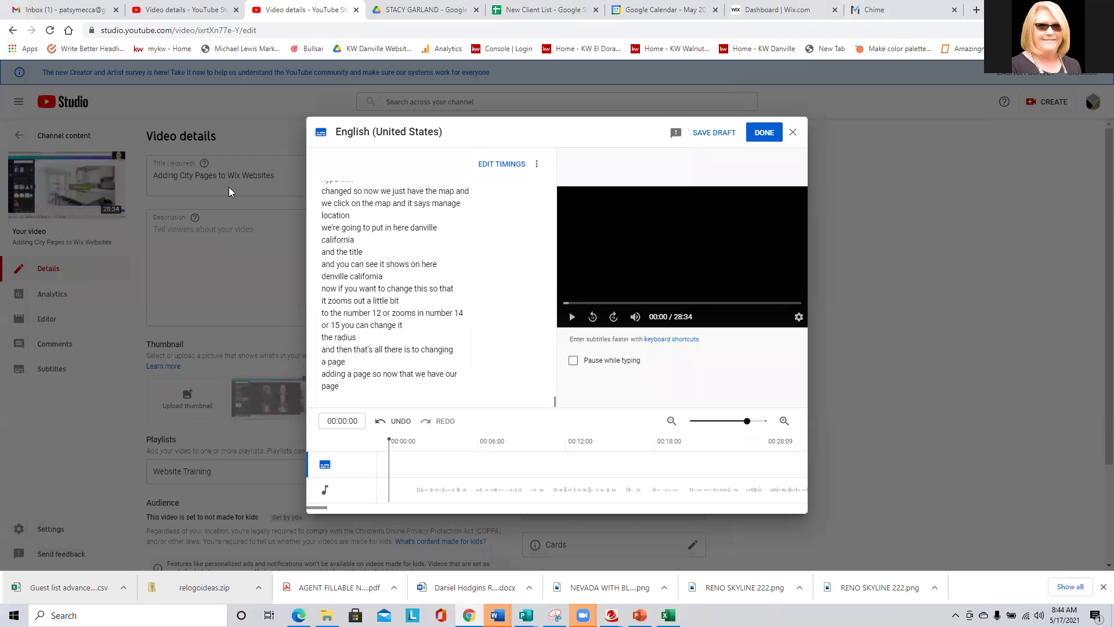
Scroll back up the subtitle editor and dismiss the timeline mapping tip.
scroll(459, 272, "up", 15)
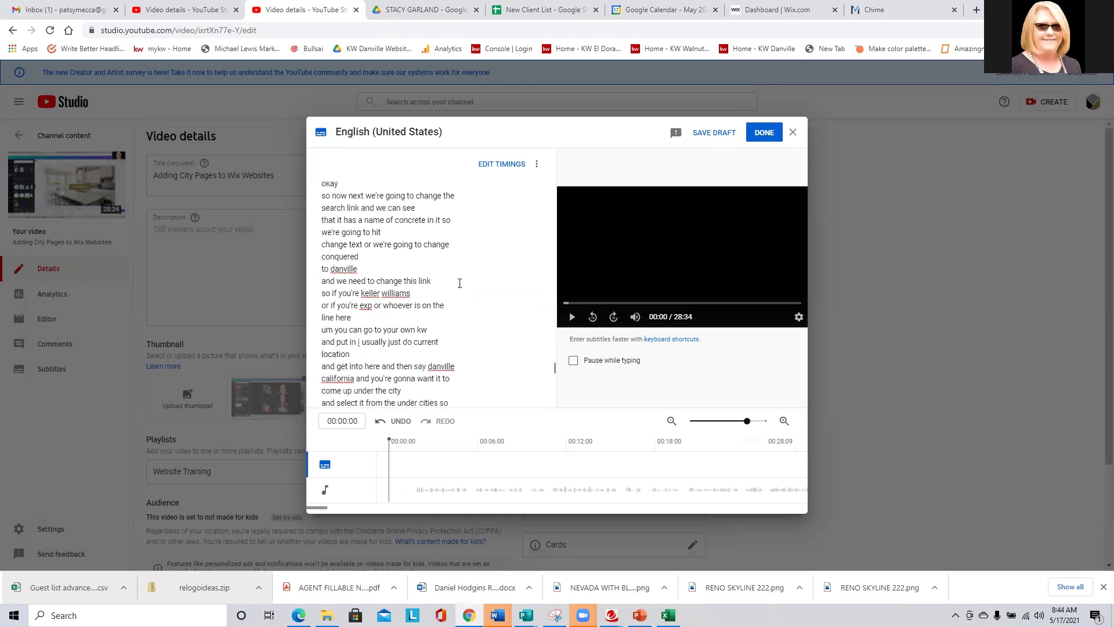
scroll(460, 283, "up", 15)
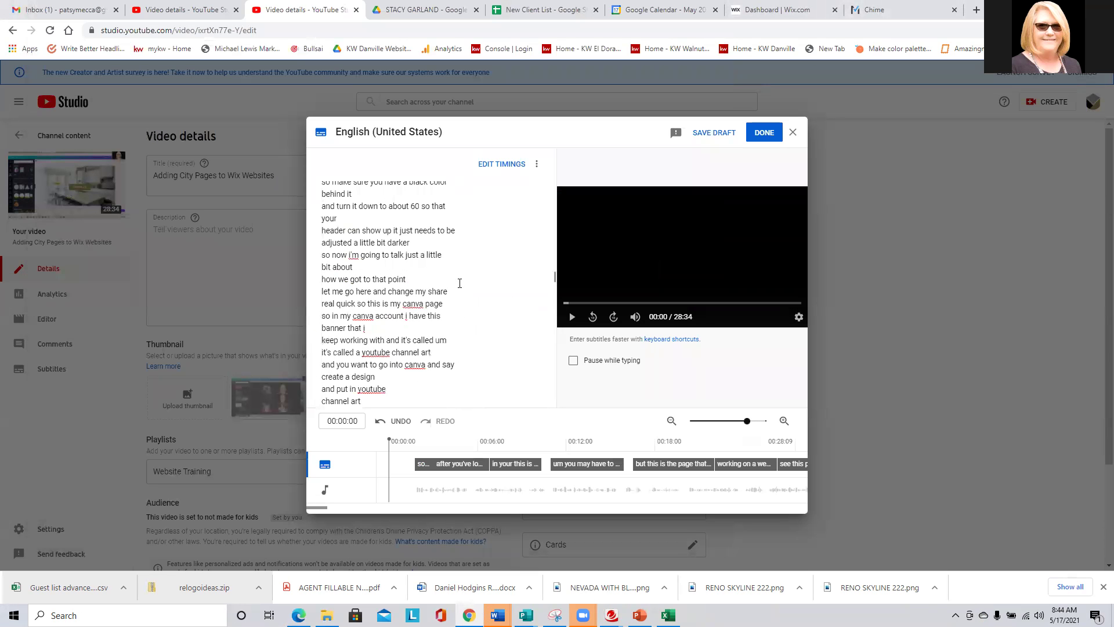
scroll(460, 283, "up", 10)
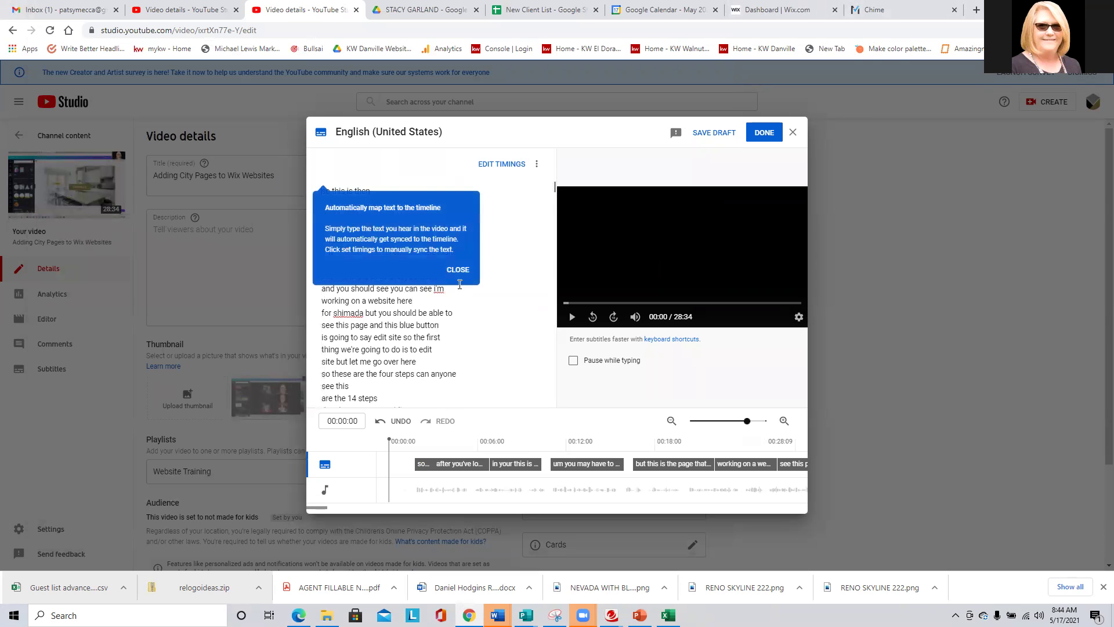
left_click(457, 271)
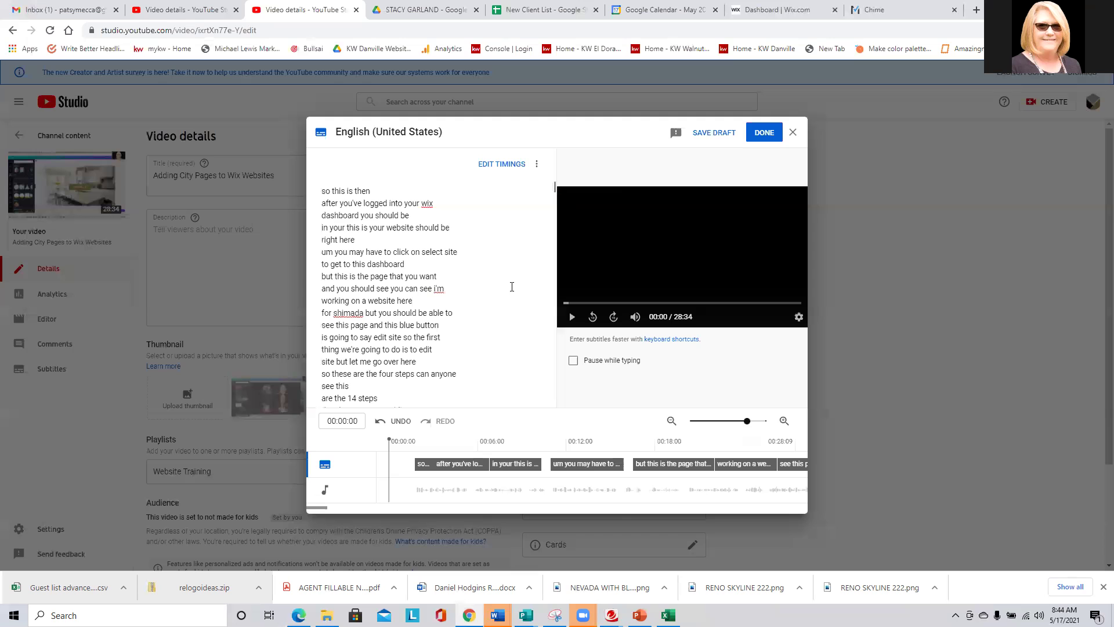
Save the English subtitles with DONE and open the 'Adding City Pages to Wix Websites' watch page.
left_click(764, 133)
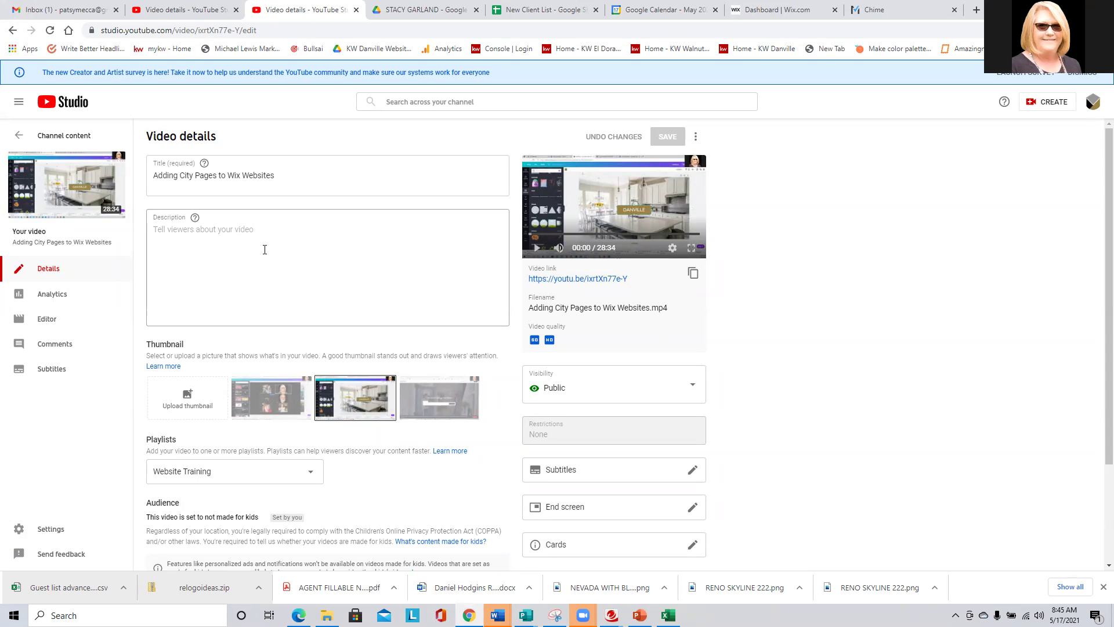
left_click(603, 282)
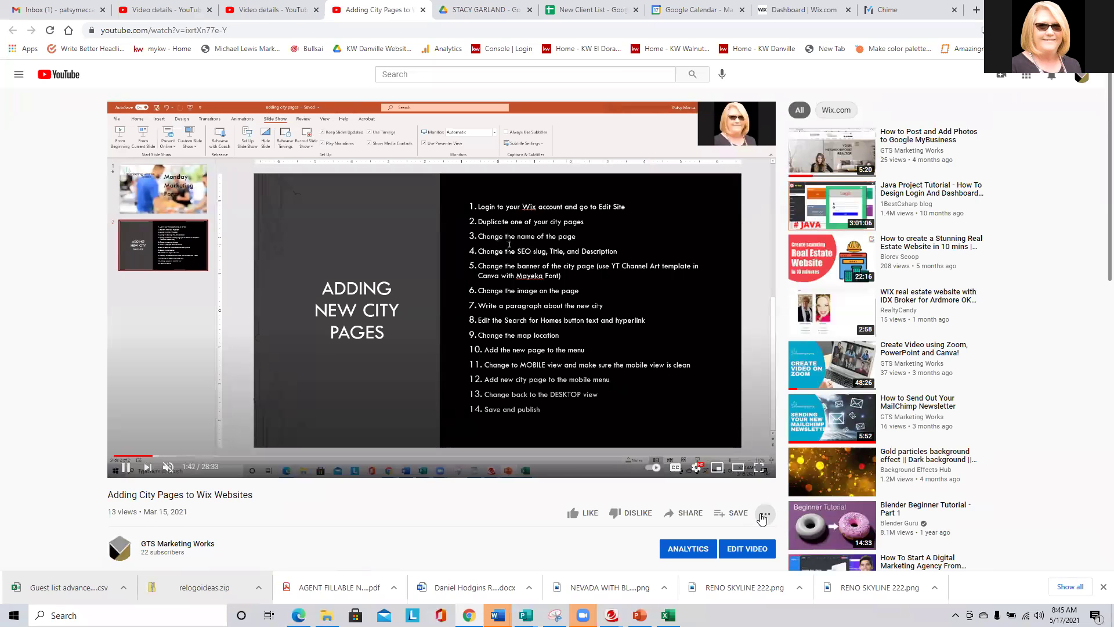
Open the transcript panel from the '...' menu and scroll through the English (United States) captions.
left_click(765, 513)
left_click(807, 536)
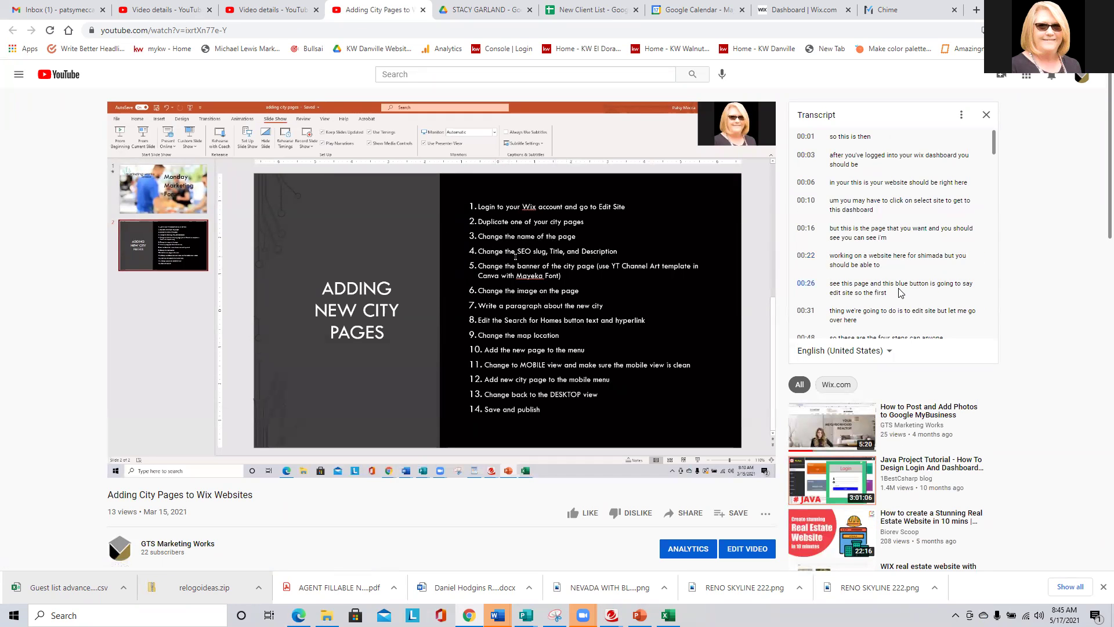
scroll(897, 296, "down", 6)
scroll(892, 301, "down", 10)
scroll(892, 301, "down", 8)
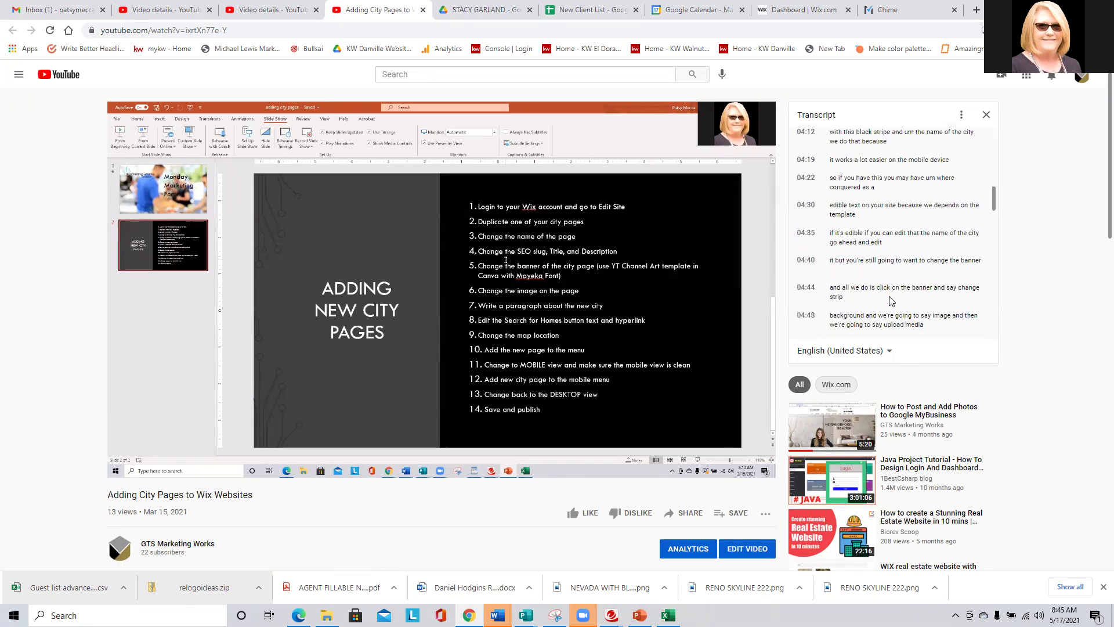
scroll(893, 300, "down", 3)
scroll(892, 301, "down", 6)
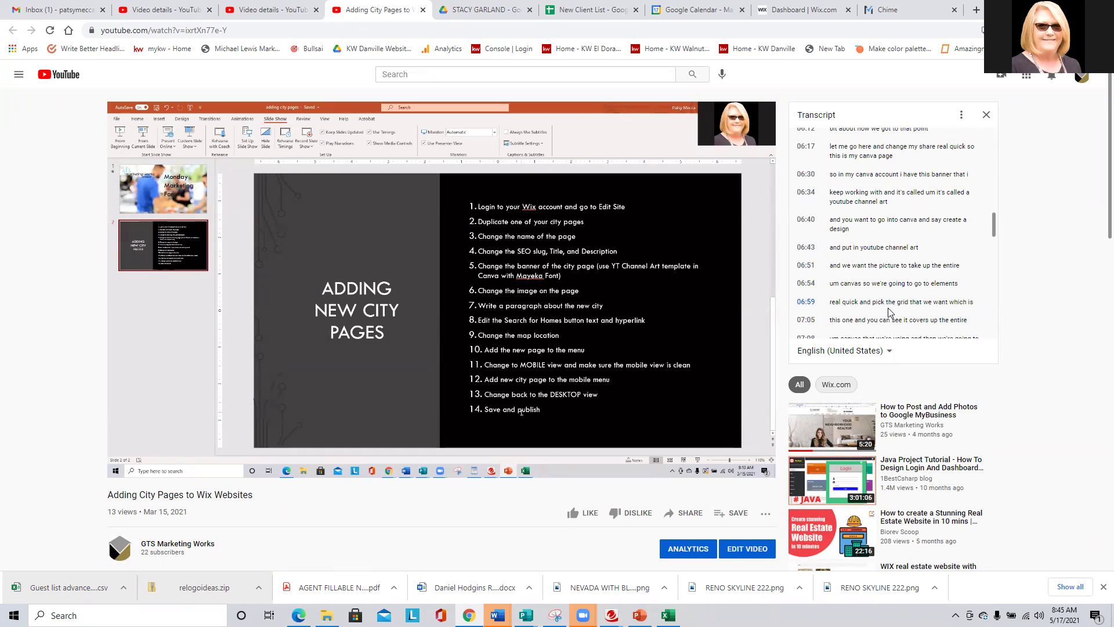
scroll(888, 311, "down", 3)
scroll(882, 262, "up", 5)
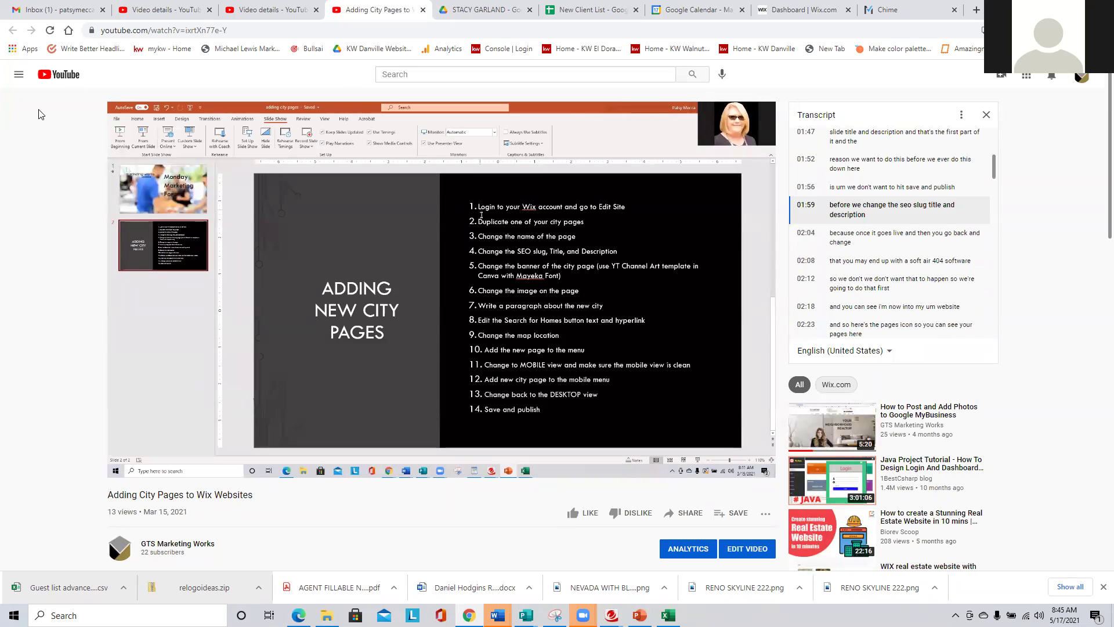
Check the video's analytics, 14 views since publishing, then move to the channel-wide analytics overview.
left_click(269, 8)
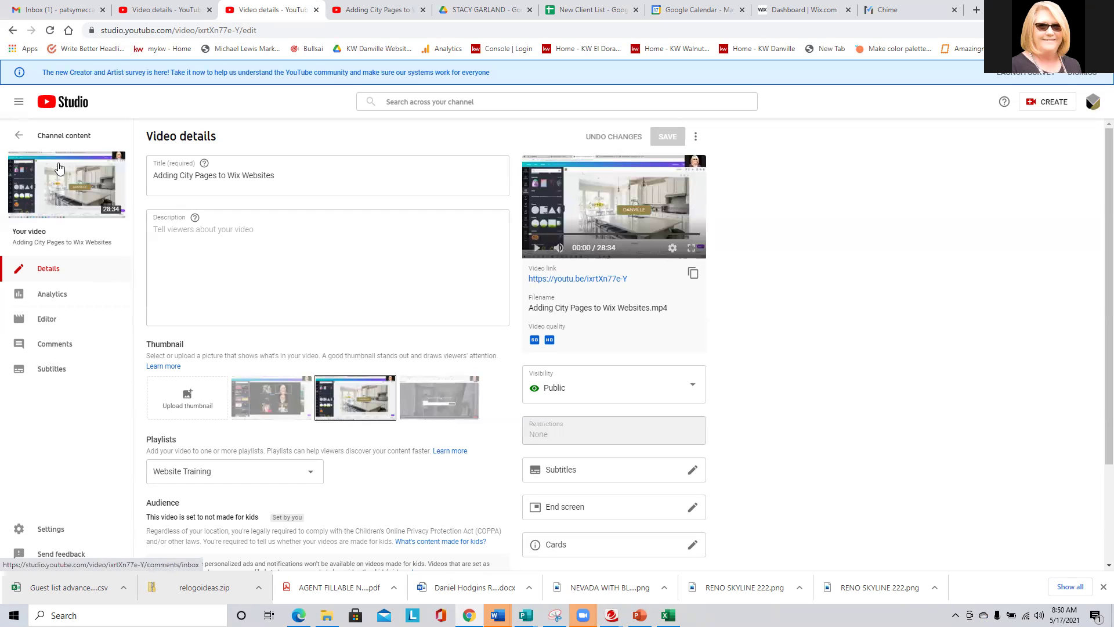
left_click(57, 296)
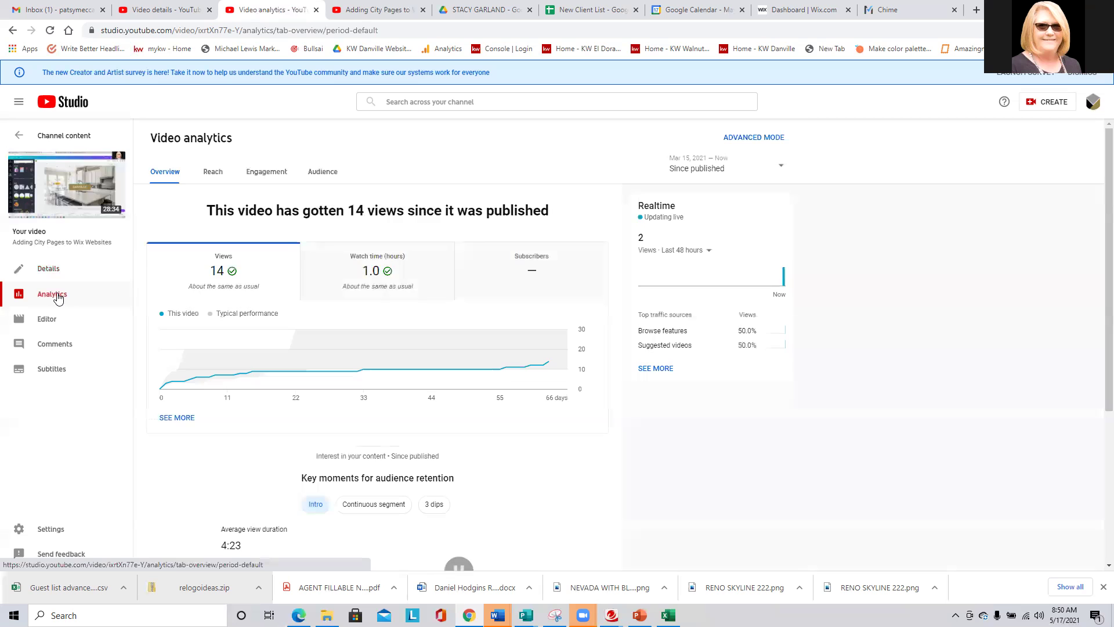
left_click(16, 138)
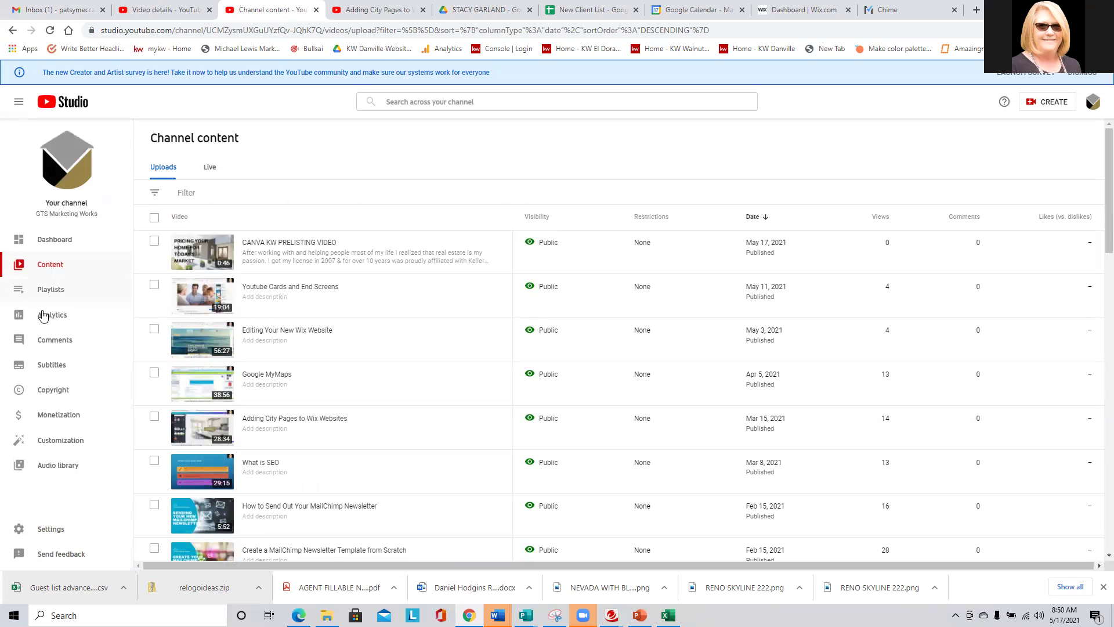
left_click(49, 318)
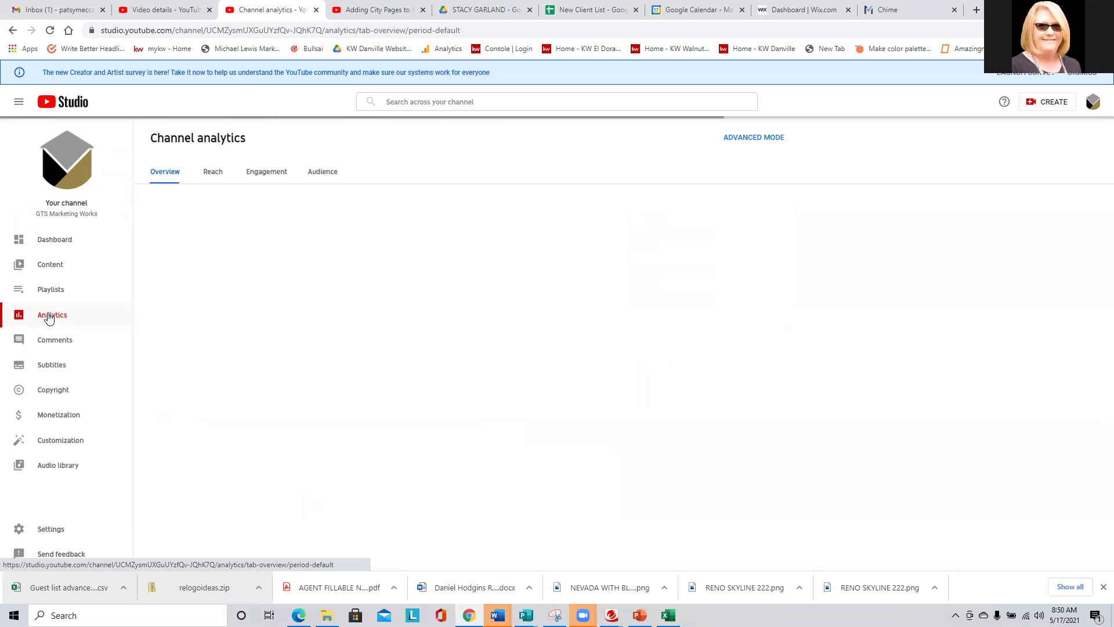
Review the 28-day overview chart and top videos: 58 views, 3.6 watch hours, +2 subscribers.
scroll(270, 298, "down", 4)
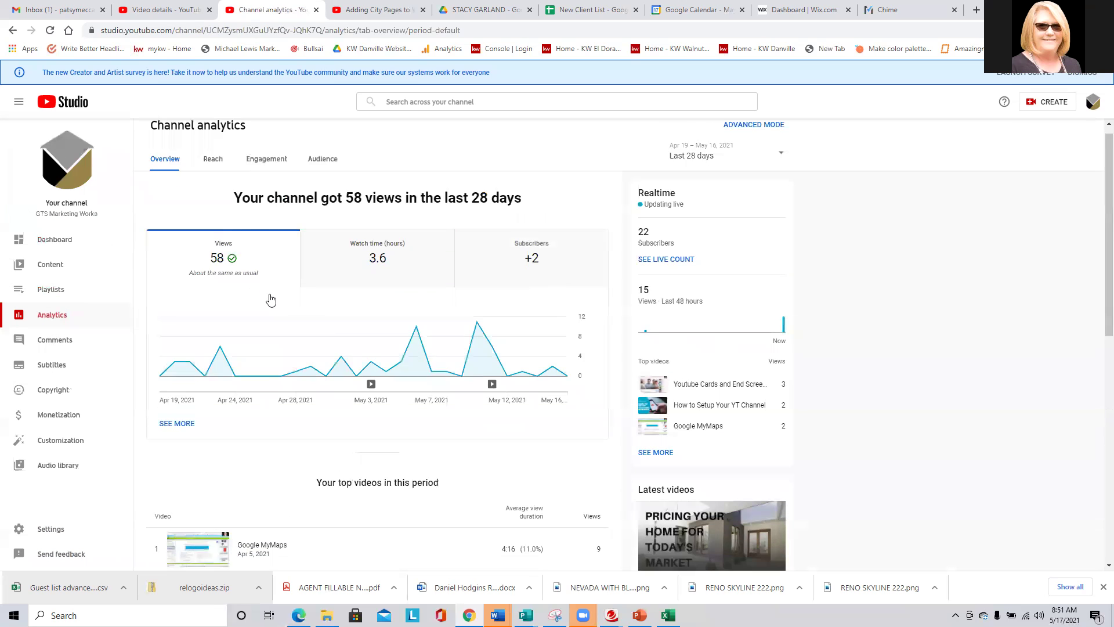
scroll(313, 324, "up", 3)
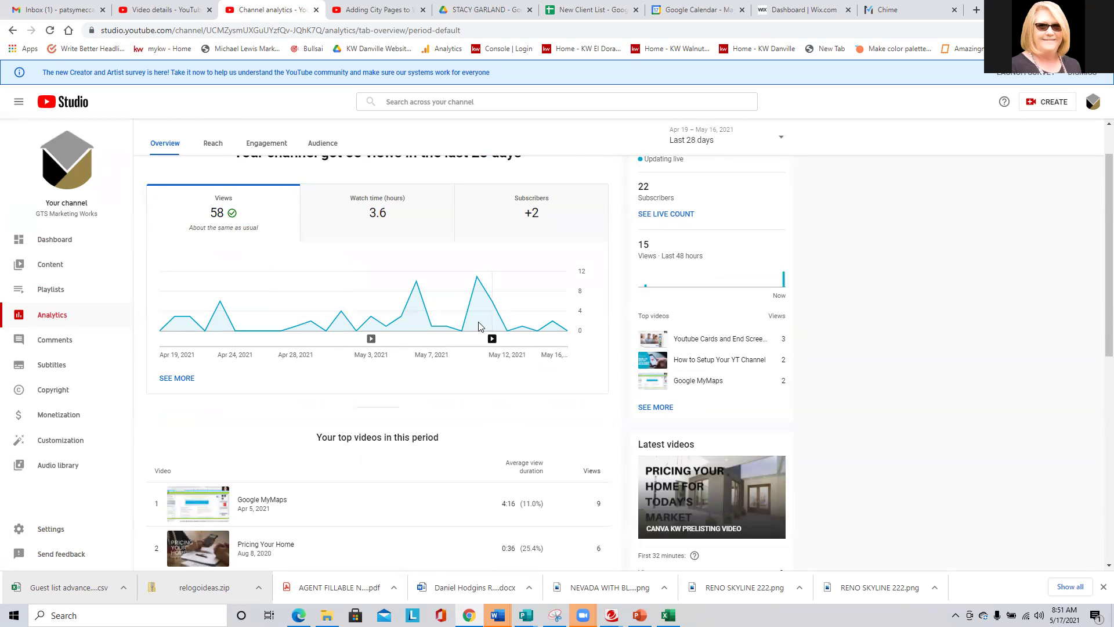
mouse_move(478, 321)
scroll(310, 258, "down", 8)
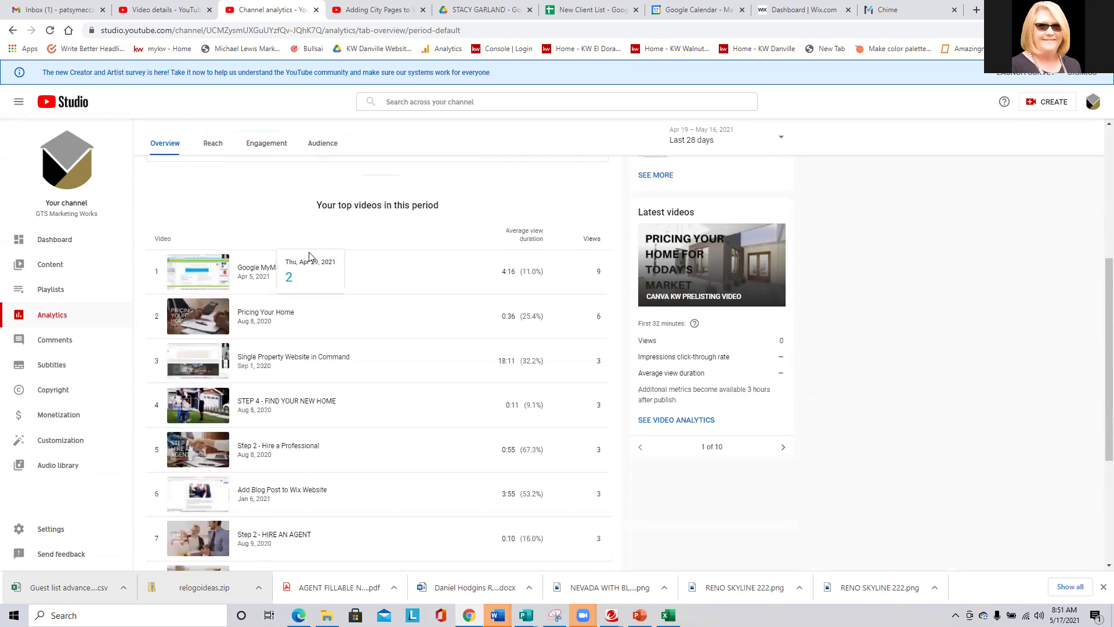
scroll(342, 321, "up", 9)
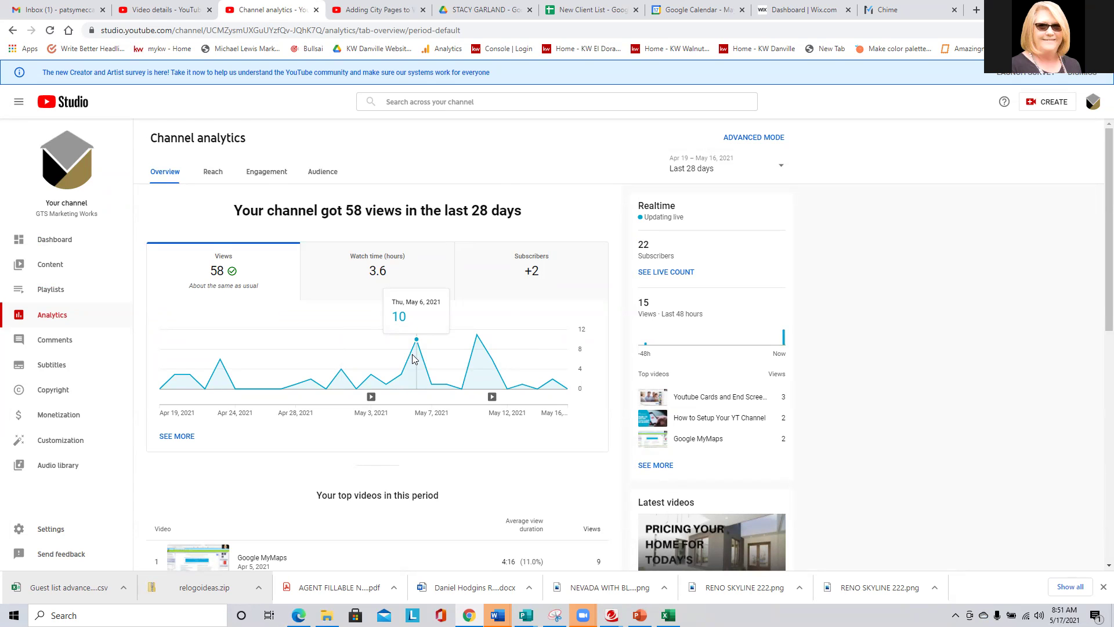
scroll(412, 358, "down", 2)
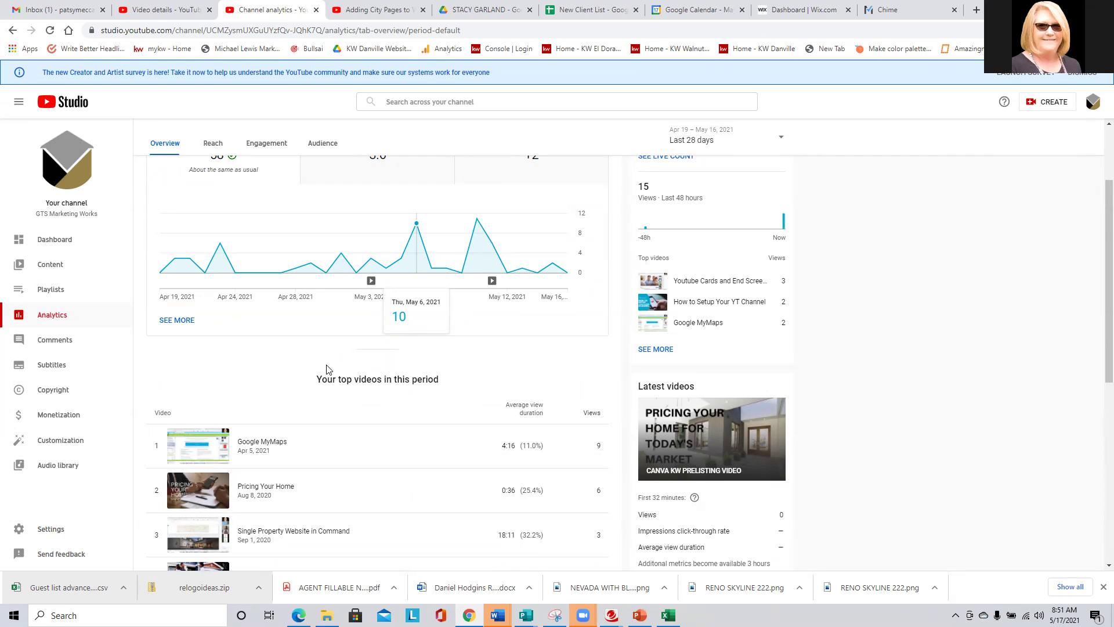
scroll(327, 369, "down", 2)
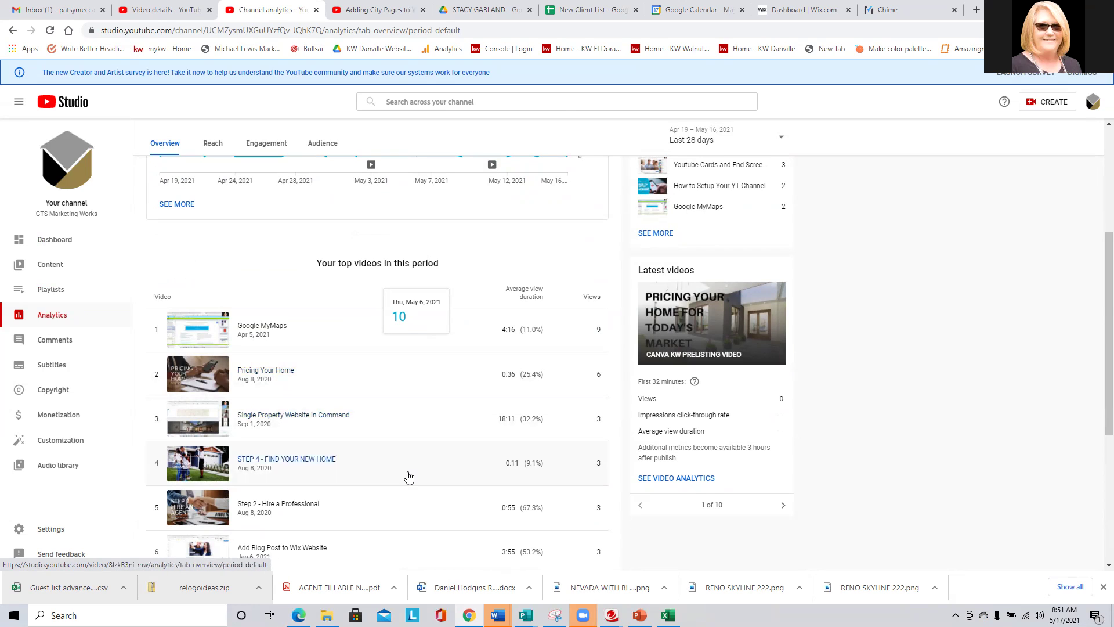
scroll(409, 477, "up", 3)
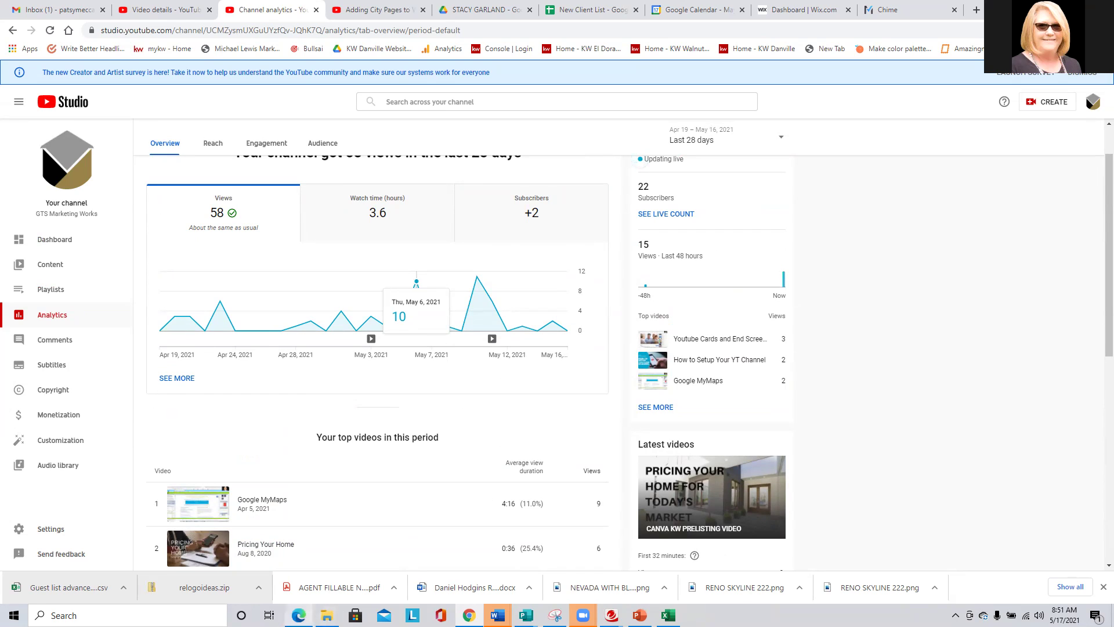
left_click(298, 615)
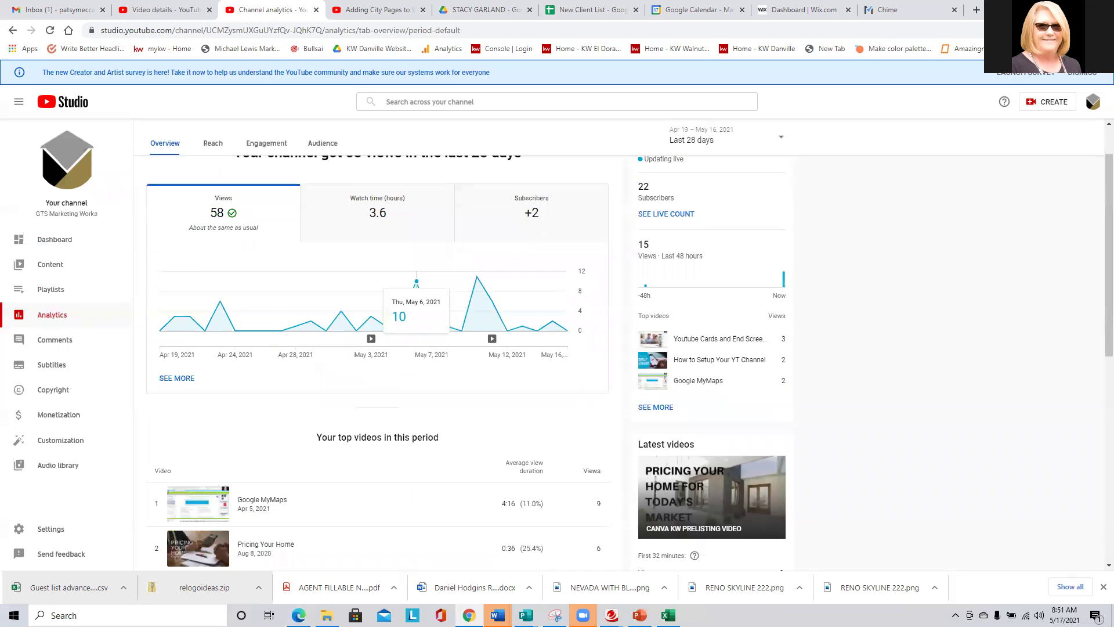